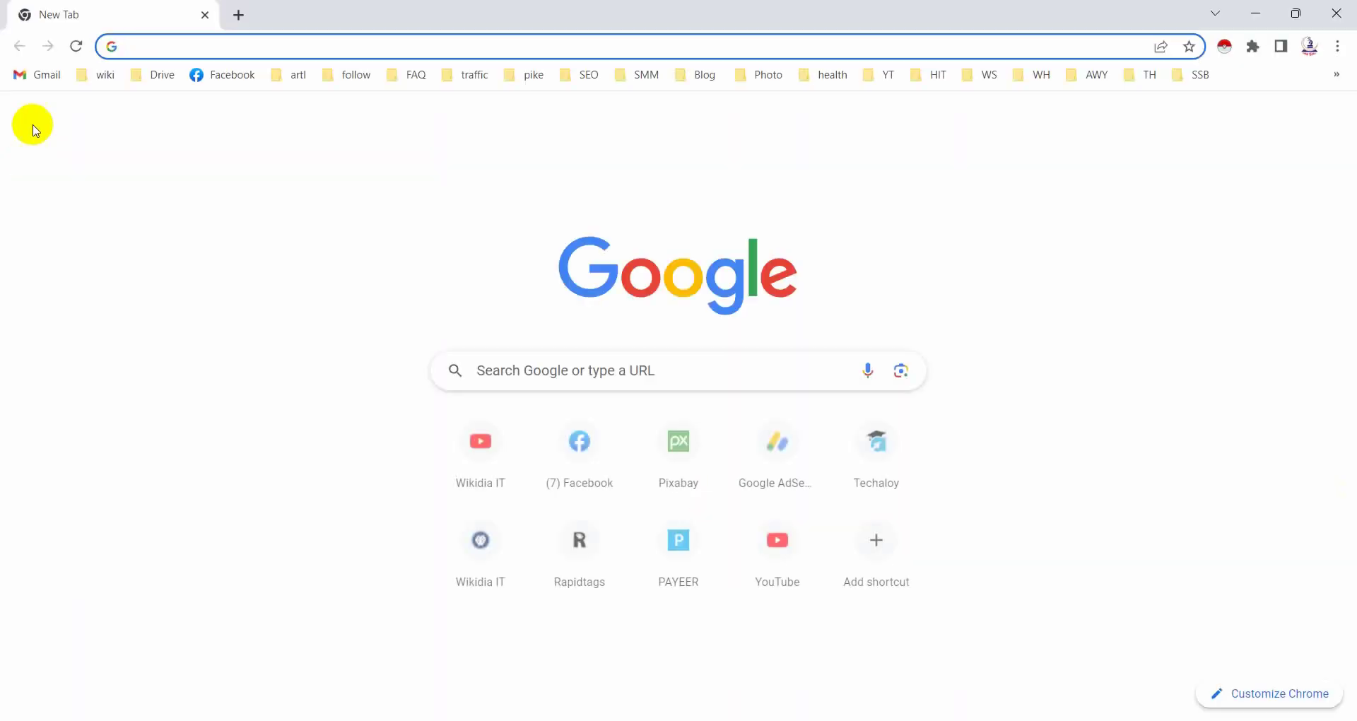
Step: Search Google for the Fiverr gig image size, note 1280 x 769 px, then return to Illustrator
text(f)
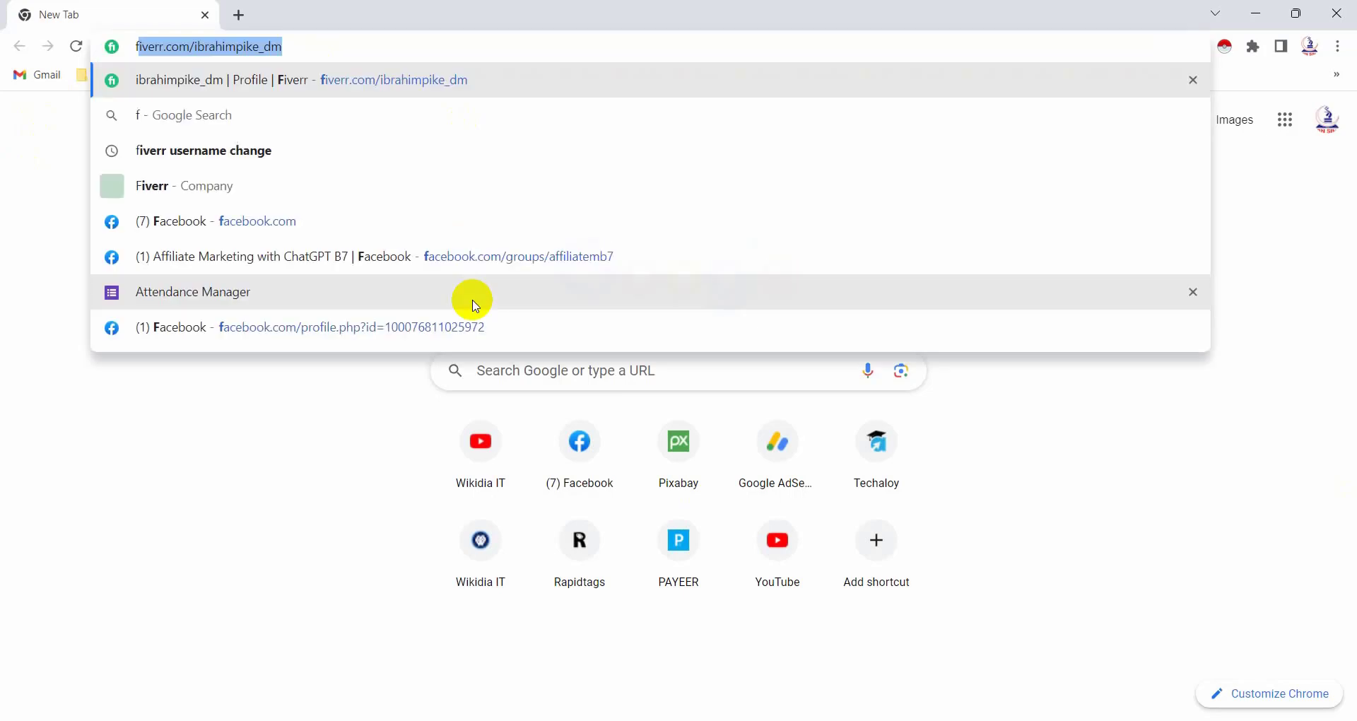
text(iverr gig)
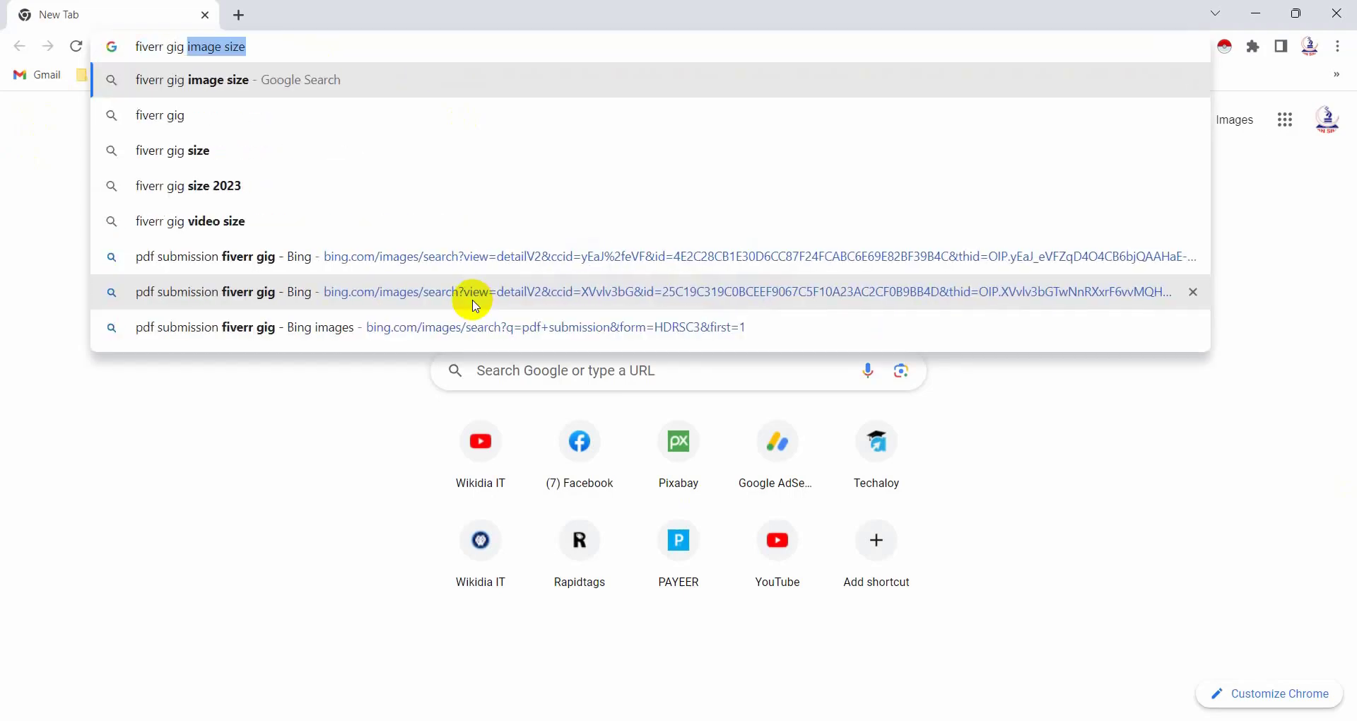
key(Return)
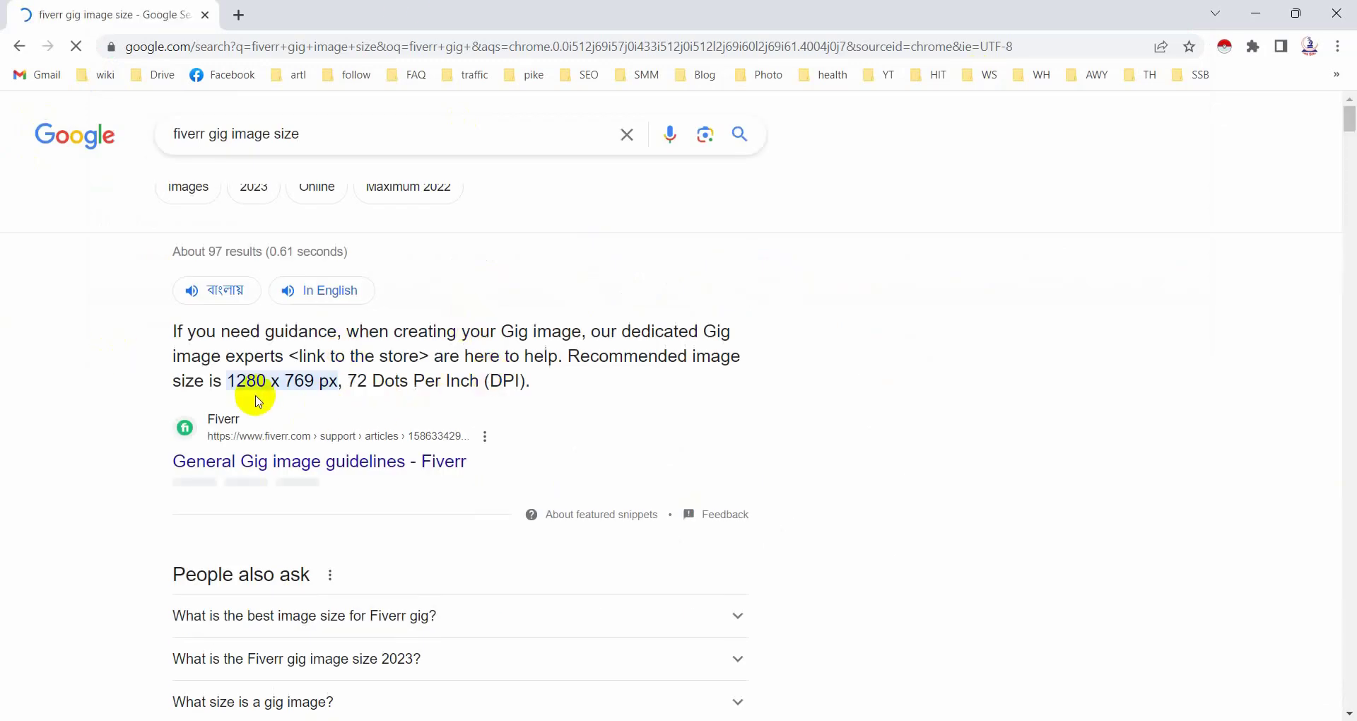
drag(227, 381, 338, 382)
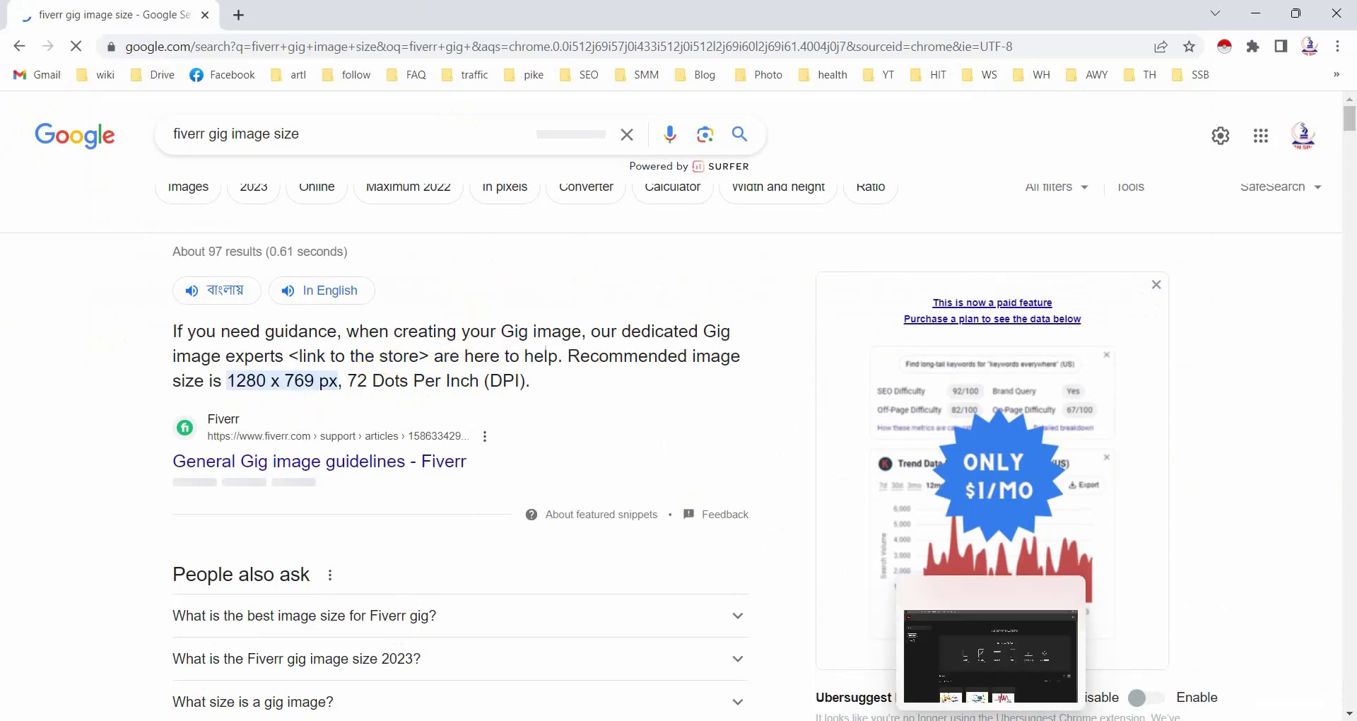
click(991, 657)
click(57, 204)
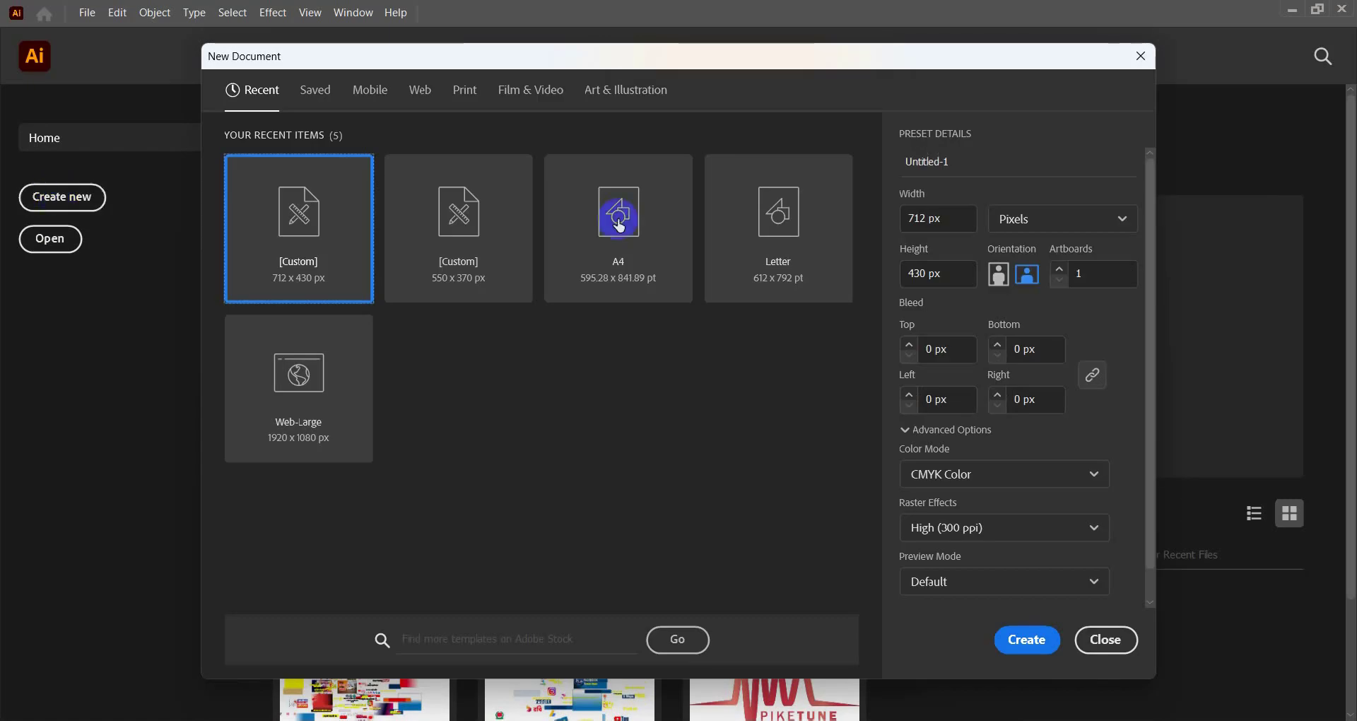
Step: Create a new document with width 1280 px and height 769 px
click(927, 217)
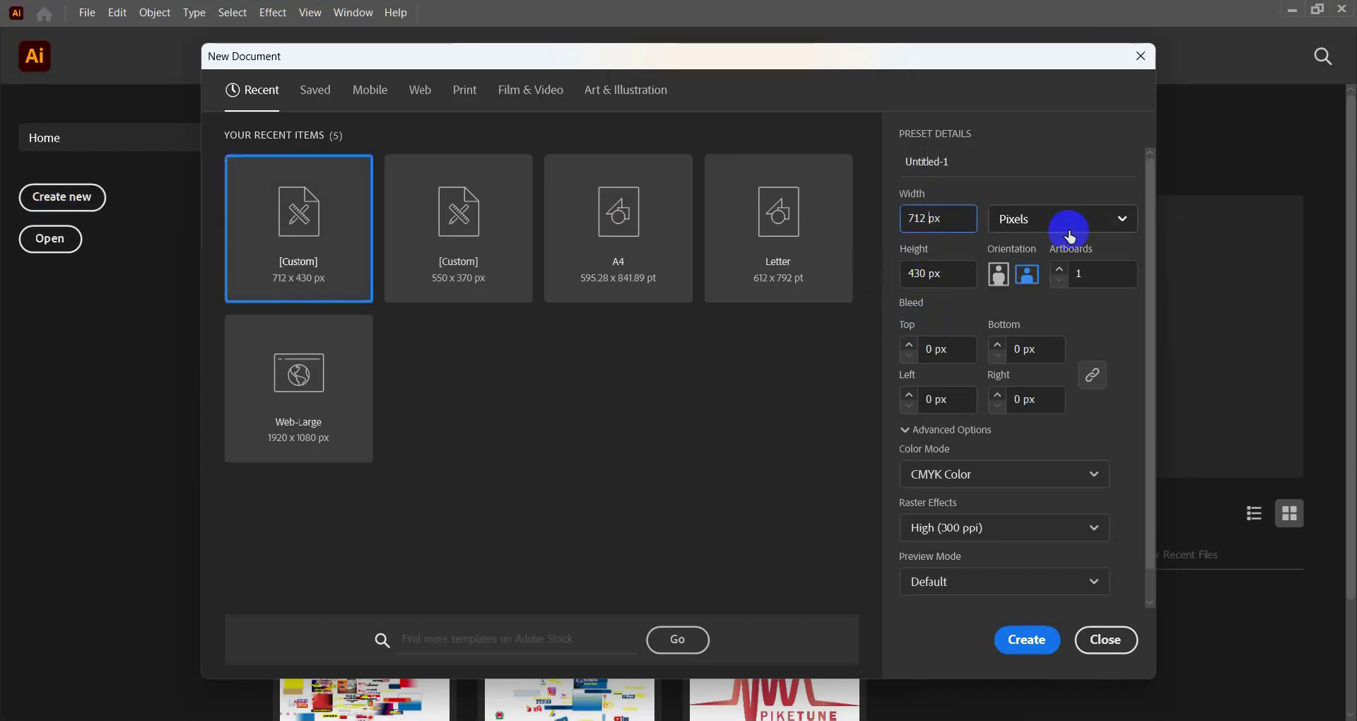
key(BackSpace)
key(BackSpace)
key(BackSpace)
text(1280)
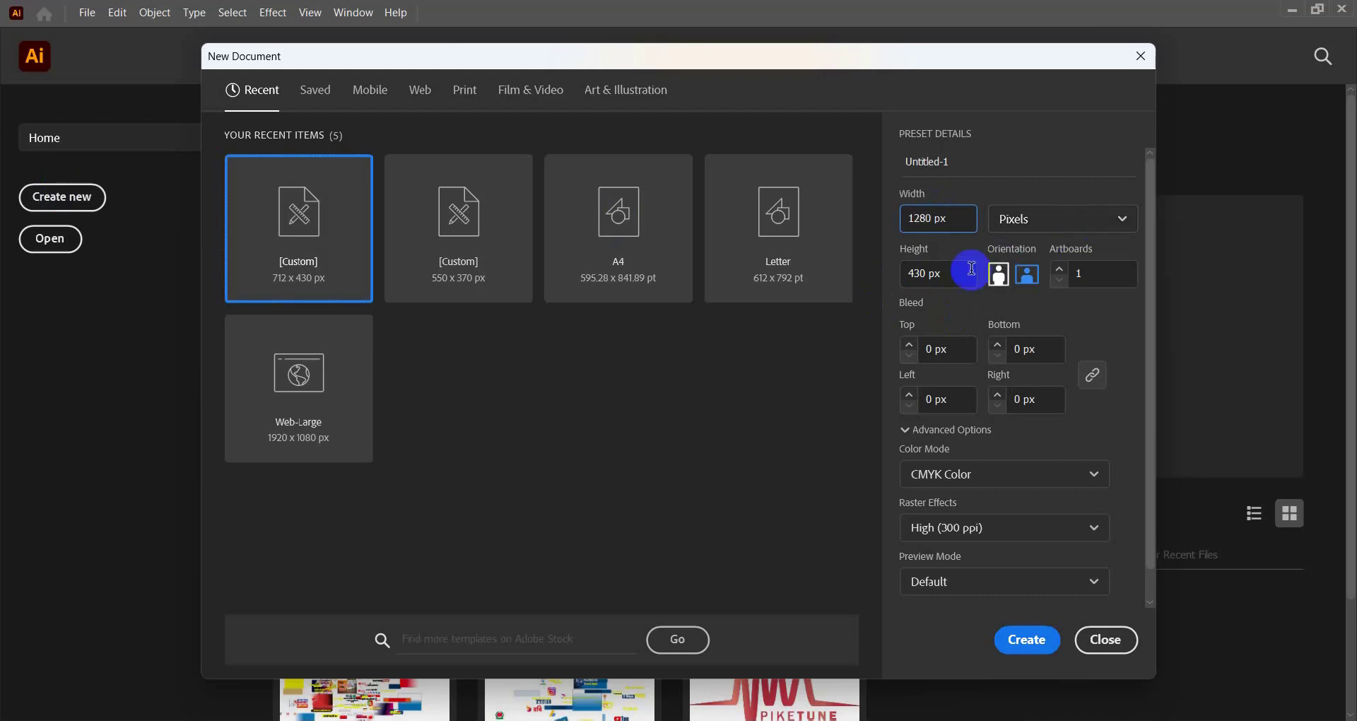
click(924, 274)
key(BackSpace)
key(BackSpace)
key(BackSpace)
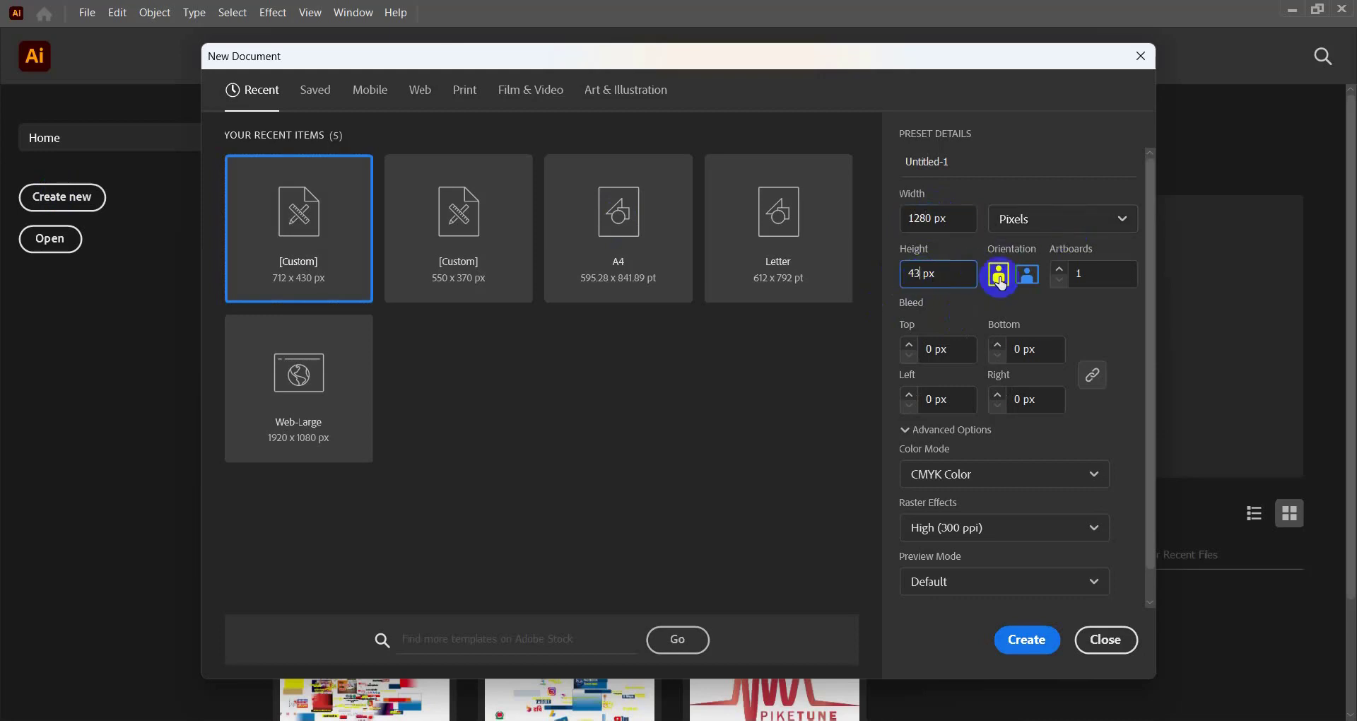
text(769)
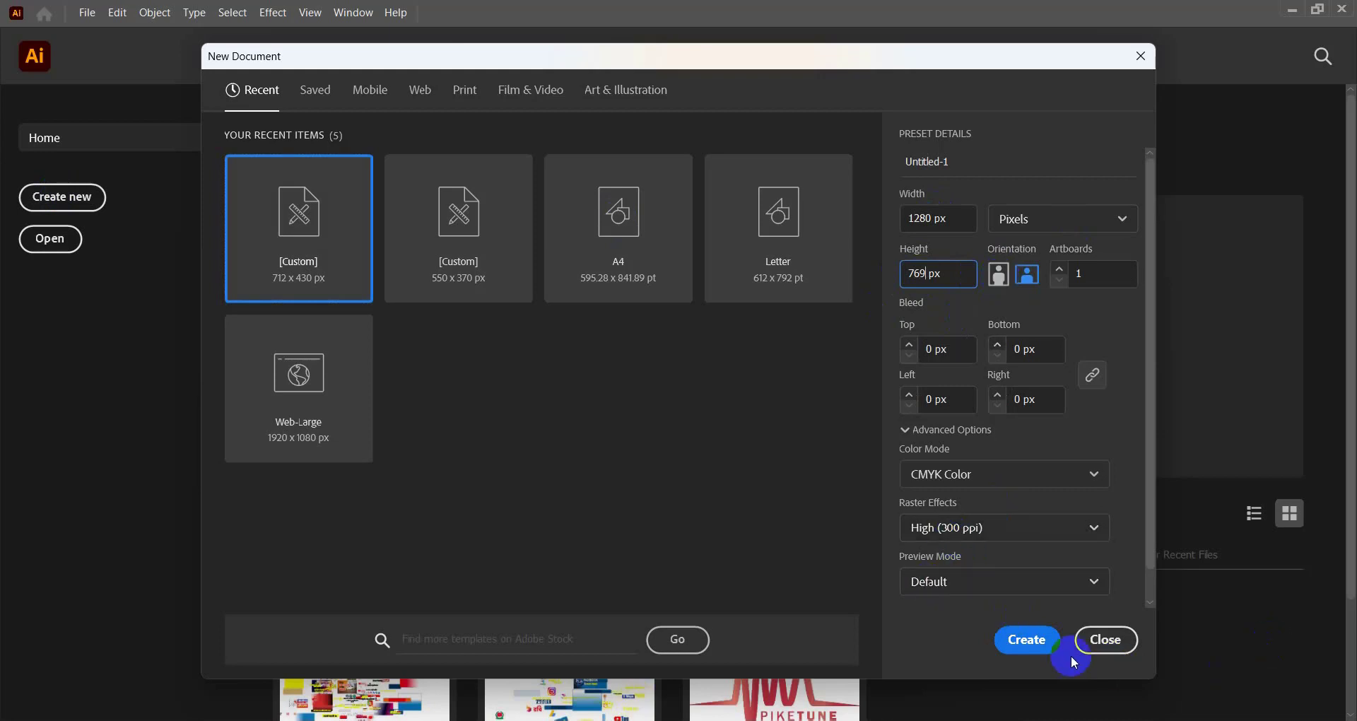
click(1035, 643)
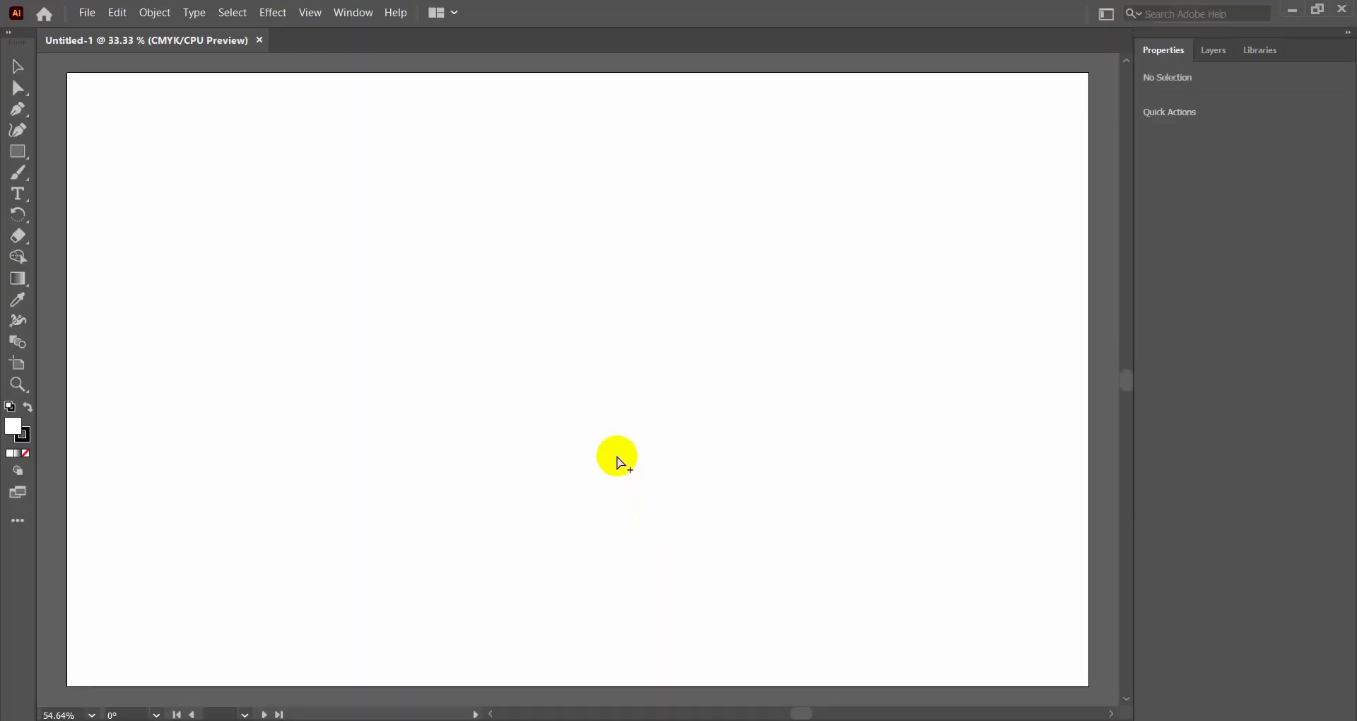
Step: Zoom out on the blank artboard, then minimise Illustrator to show the Google results
click(18, 70)
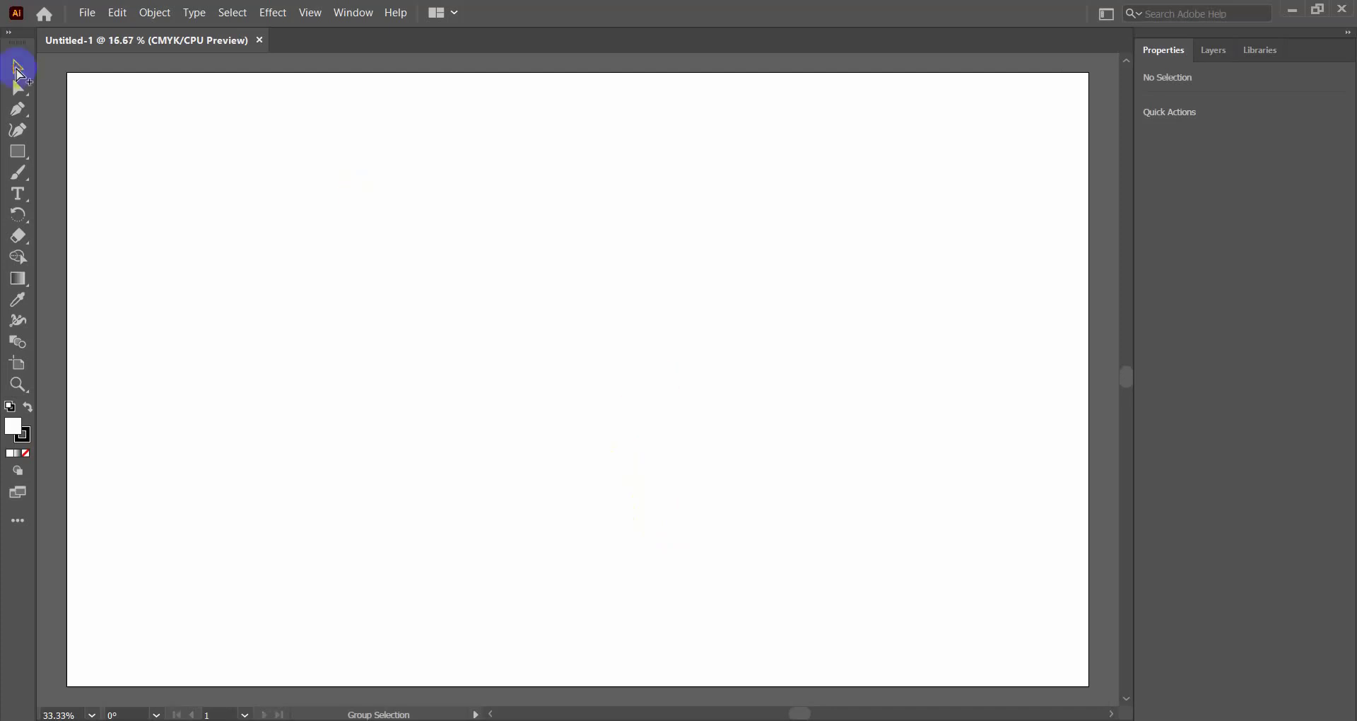
key(ctrl+minus)
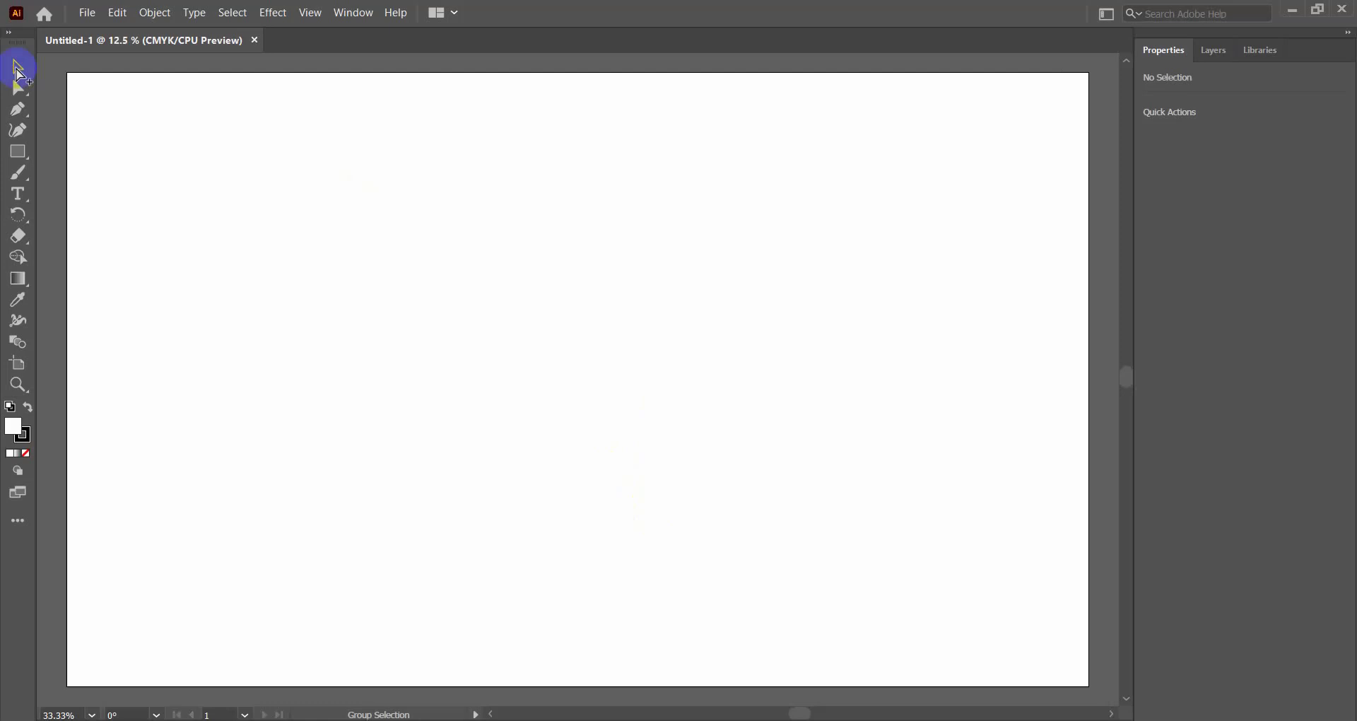
click(719, 363)
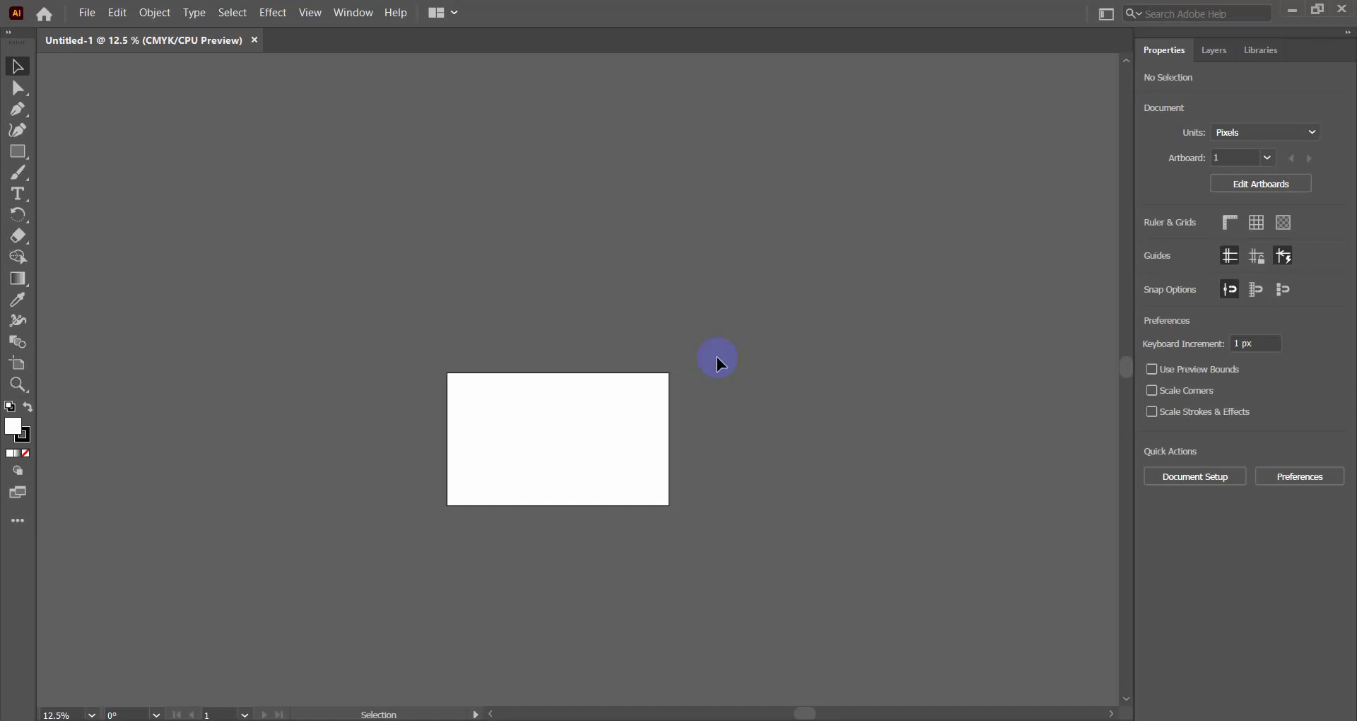
scroll(658, 413, left, 3)
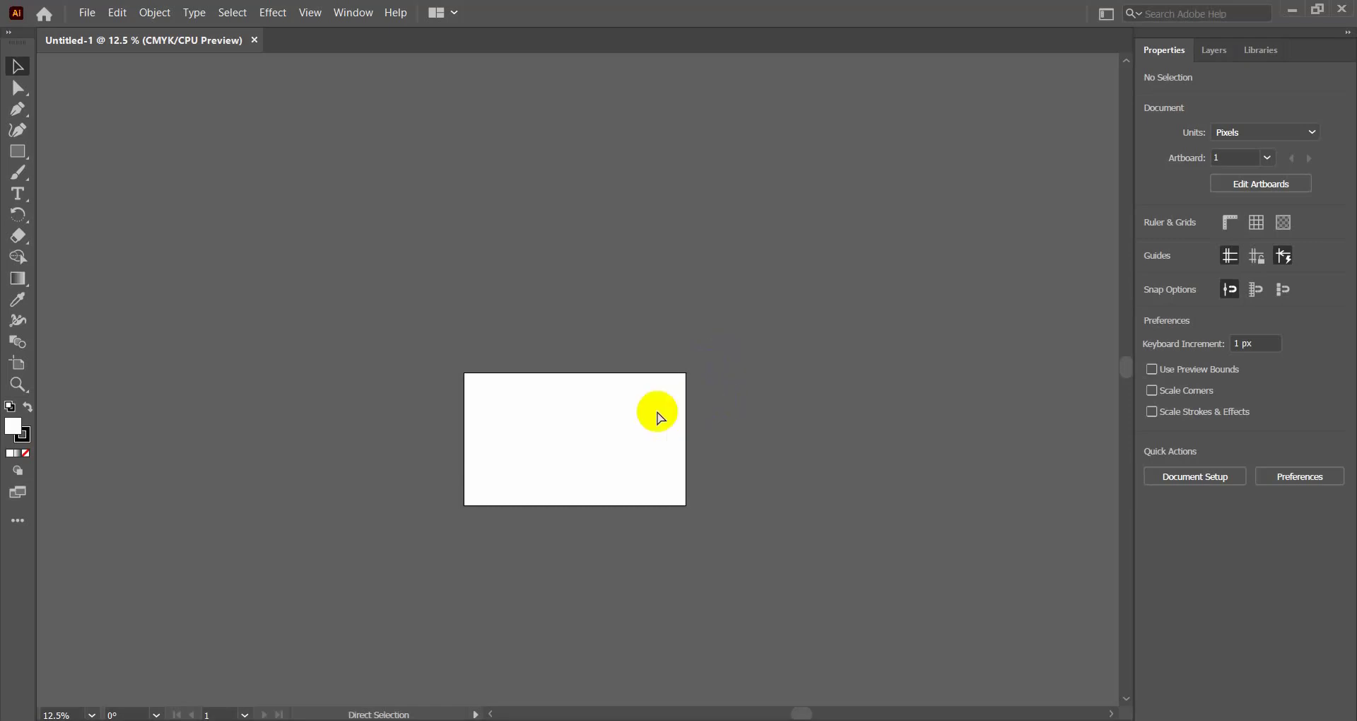
scroll(659, 417, up, 3)
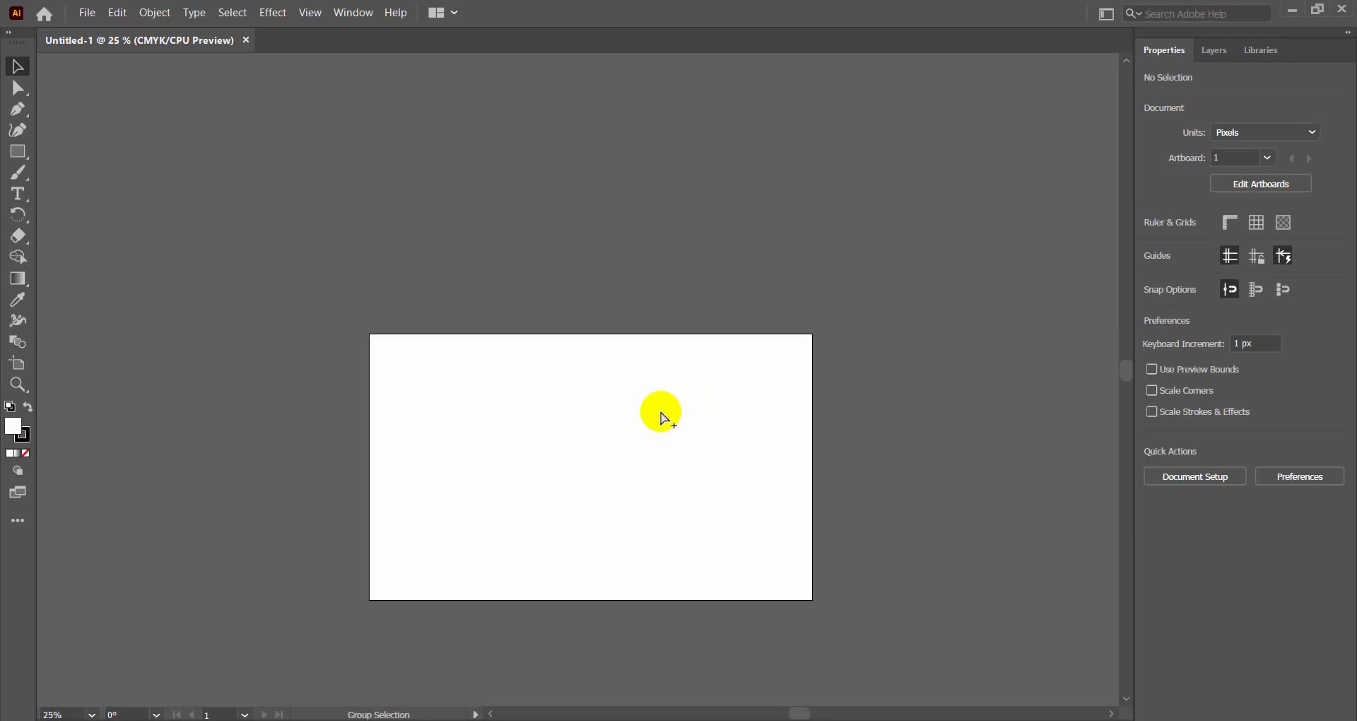
scroll(661, 415, up, 1)
scroll(864, 357, down, 3)
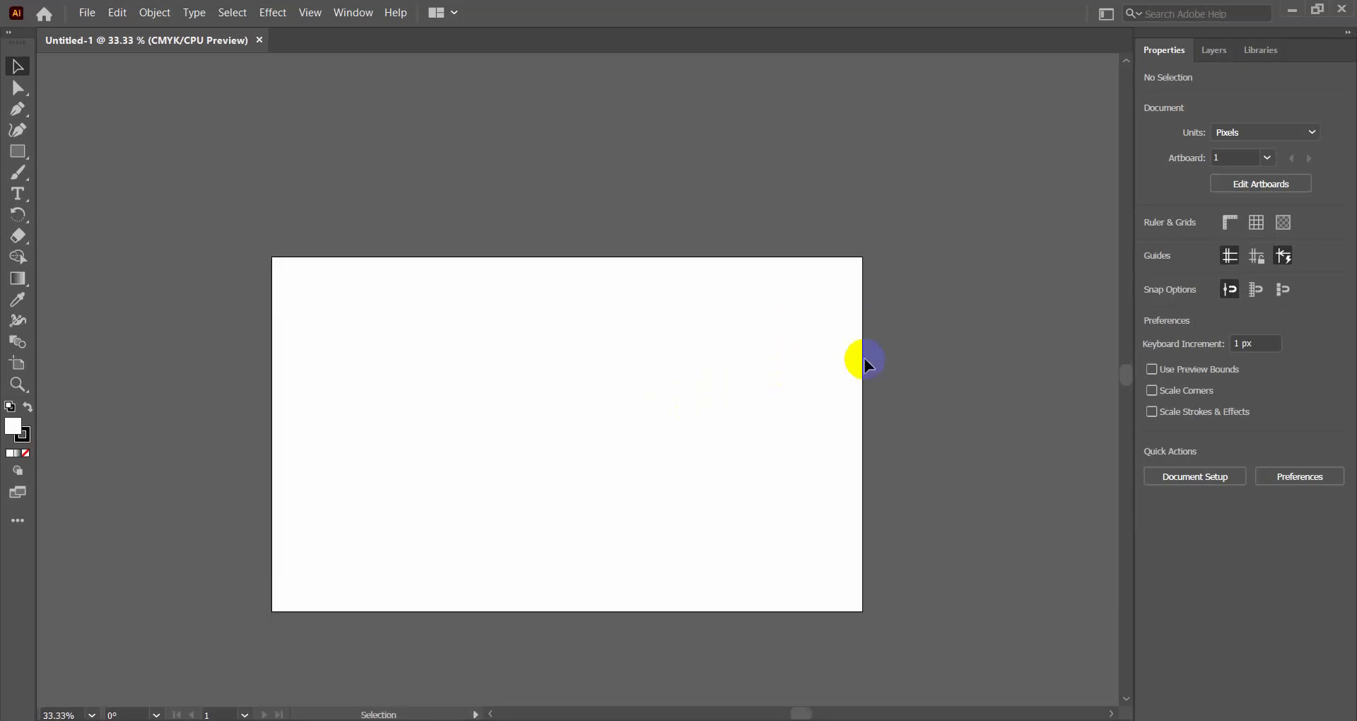
scroll(863, 358, down, 4)
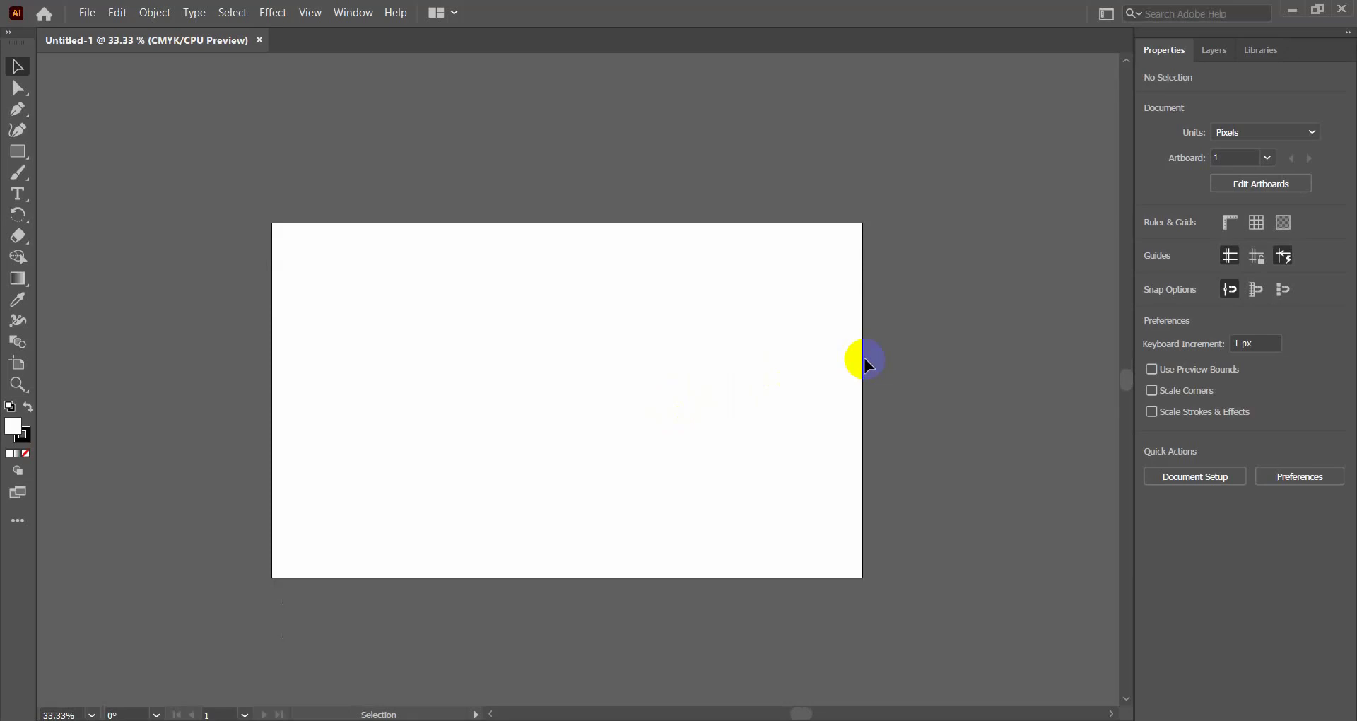
click(1292, 15)
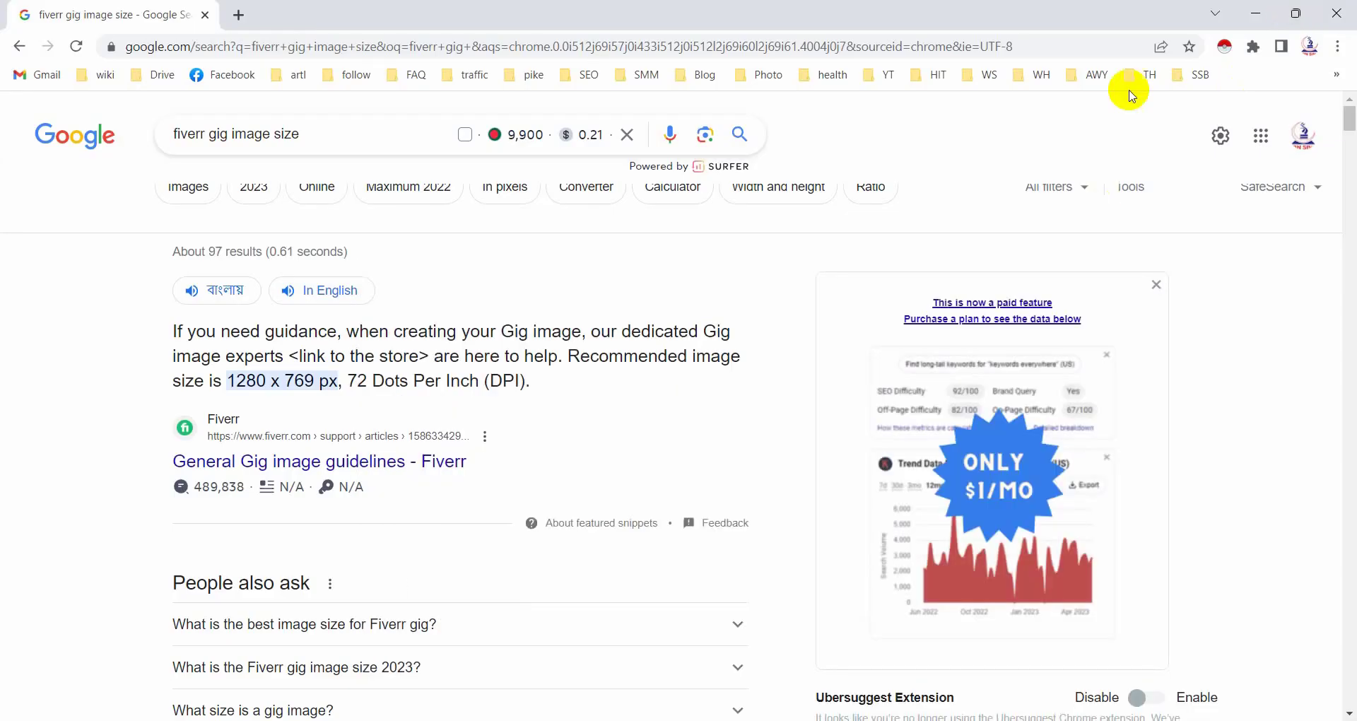
Step: Drag the gig reference .jpg from the desktop into the document, place it below the artboard, and embed it
click(1308, 10)
key(super+d)
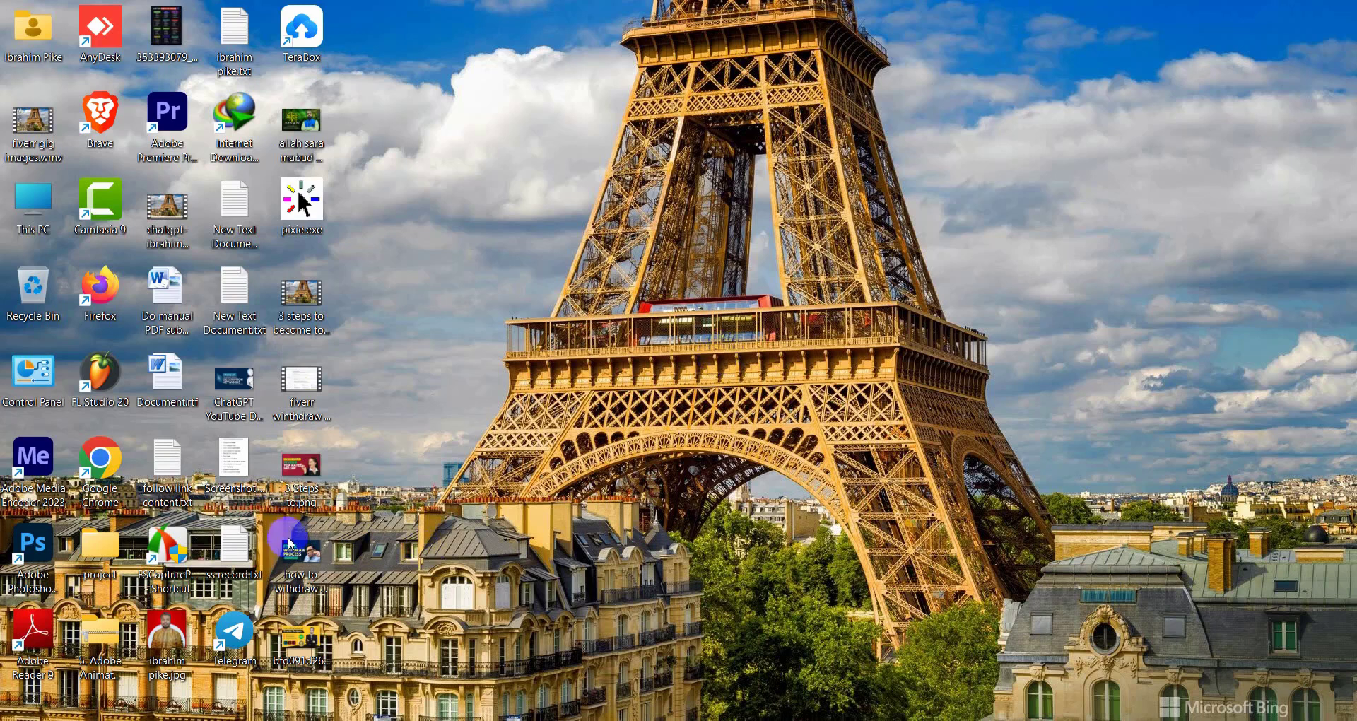
drag(303, 643, 857, 563)
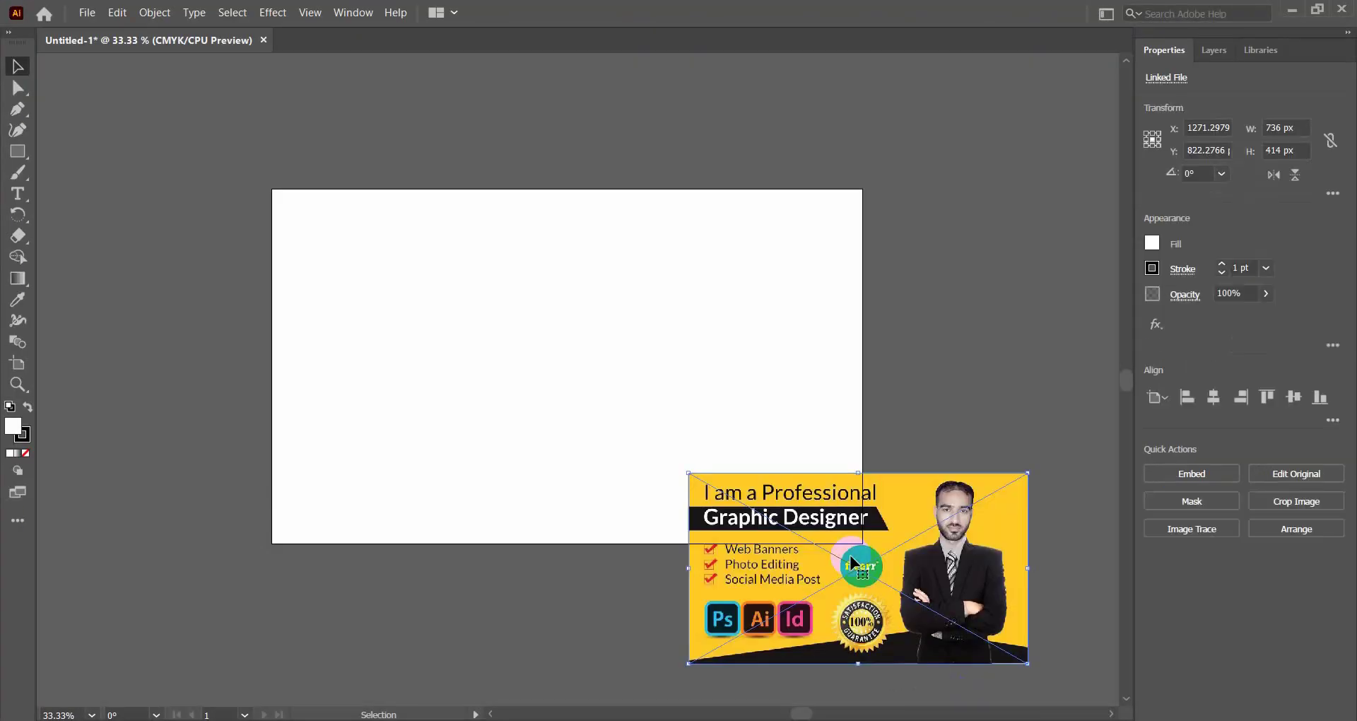
scroll(905, 558, down, 1)
scroll(902, 558, down, 1)
drag(862, 447, 549, 555)
scroll(549, 555, down, 2)
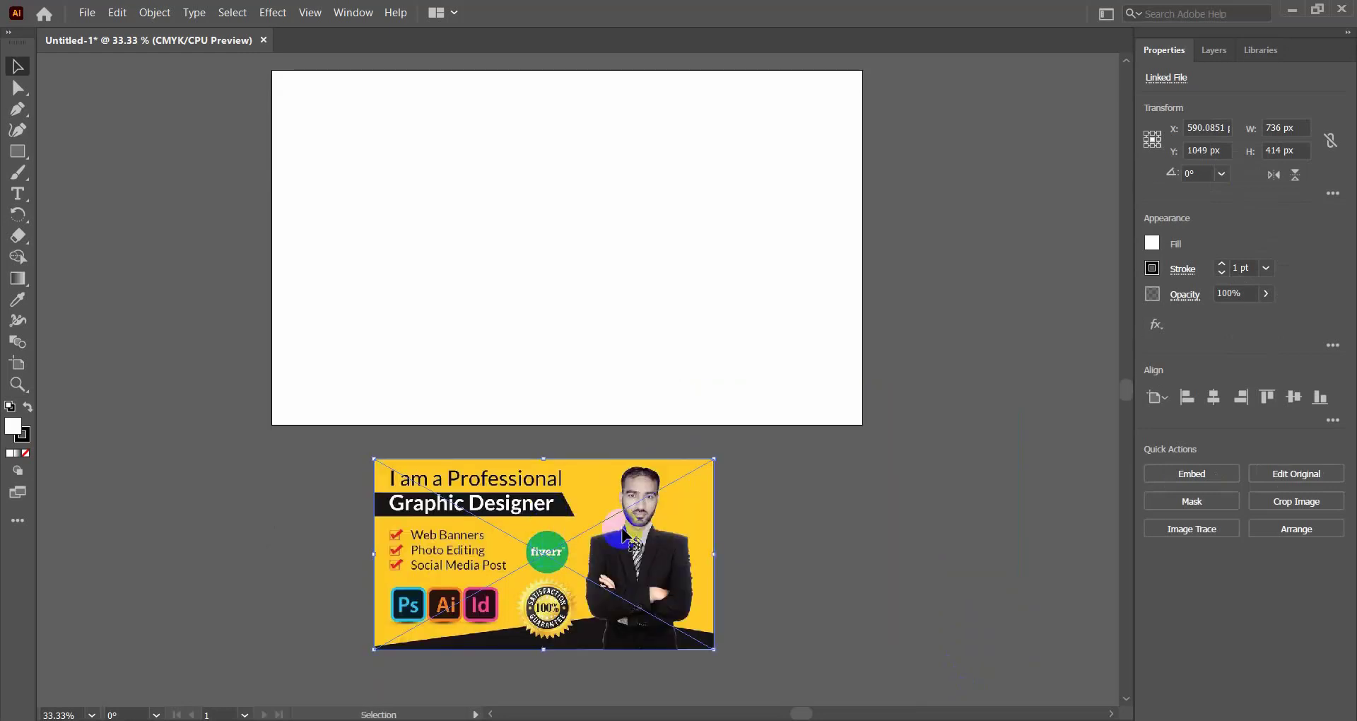
scroll(503, 442, up, 1)
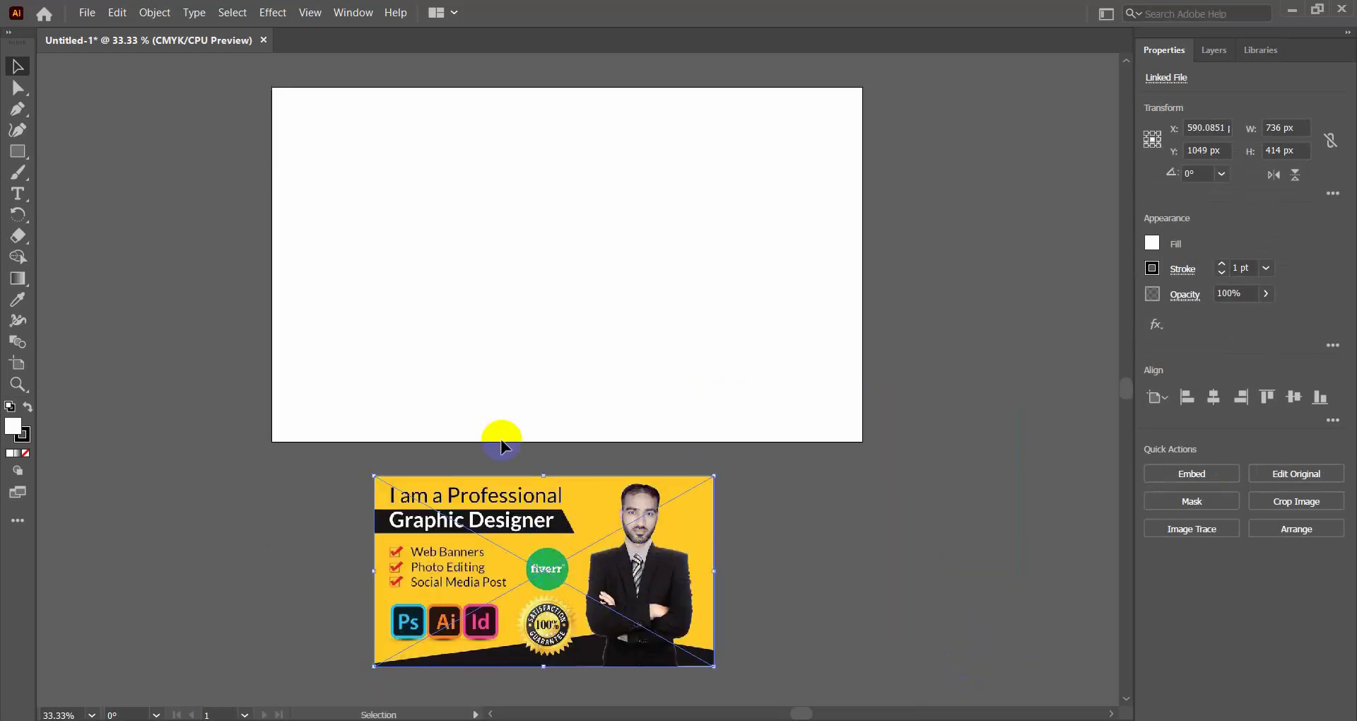
click(1199, 477)
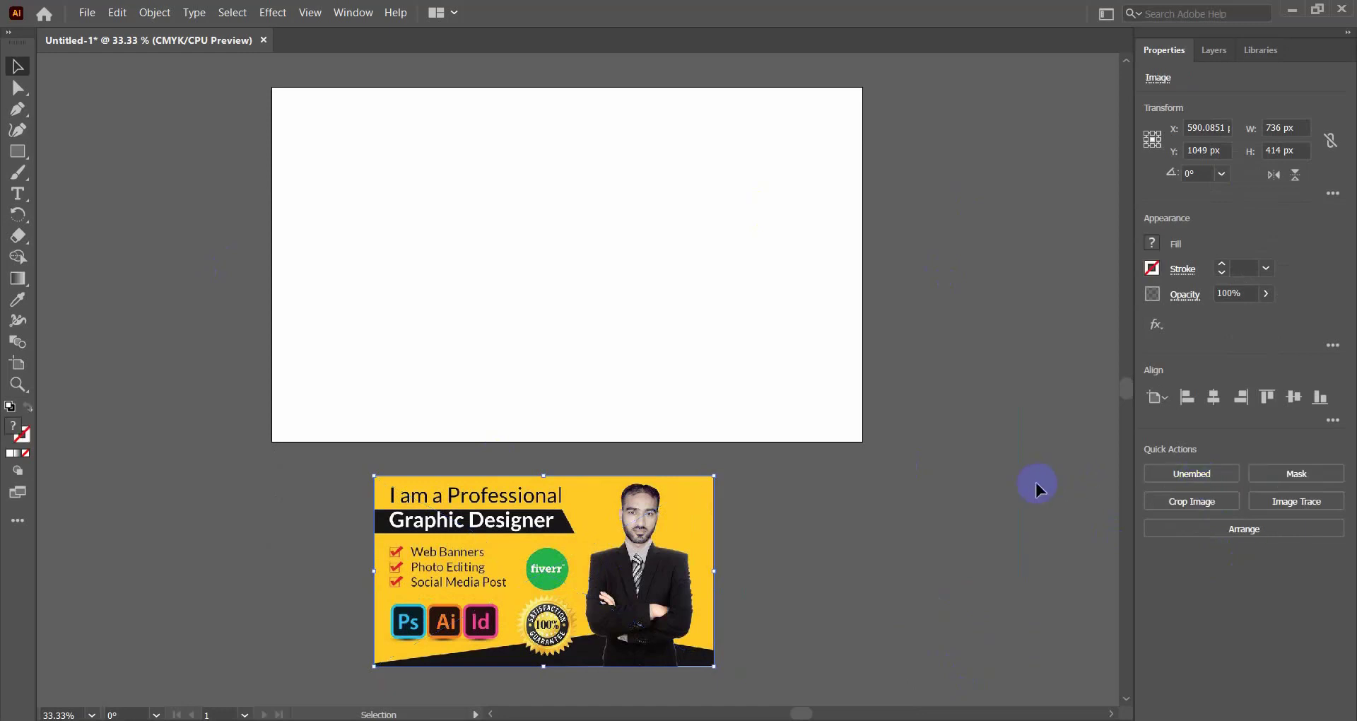
click(1014, 480)
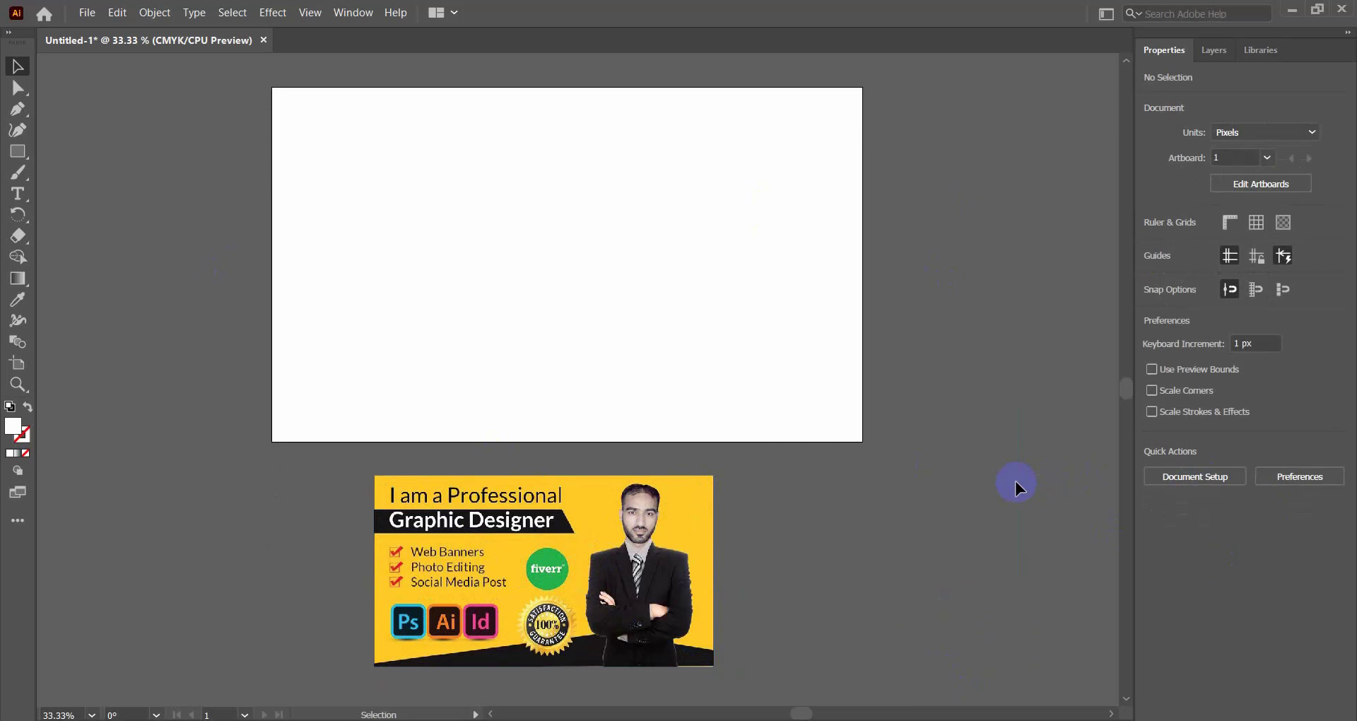
Step: Draw a rectangle covering the whole 1280 x 769 px artboard
scroll(1015, 481, up, 1)
scroll(1015, 480, down, 1)
scroll(505, 468, up, 1)
drag(601, 558, 608, 538)
click(817, 506)
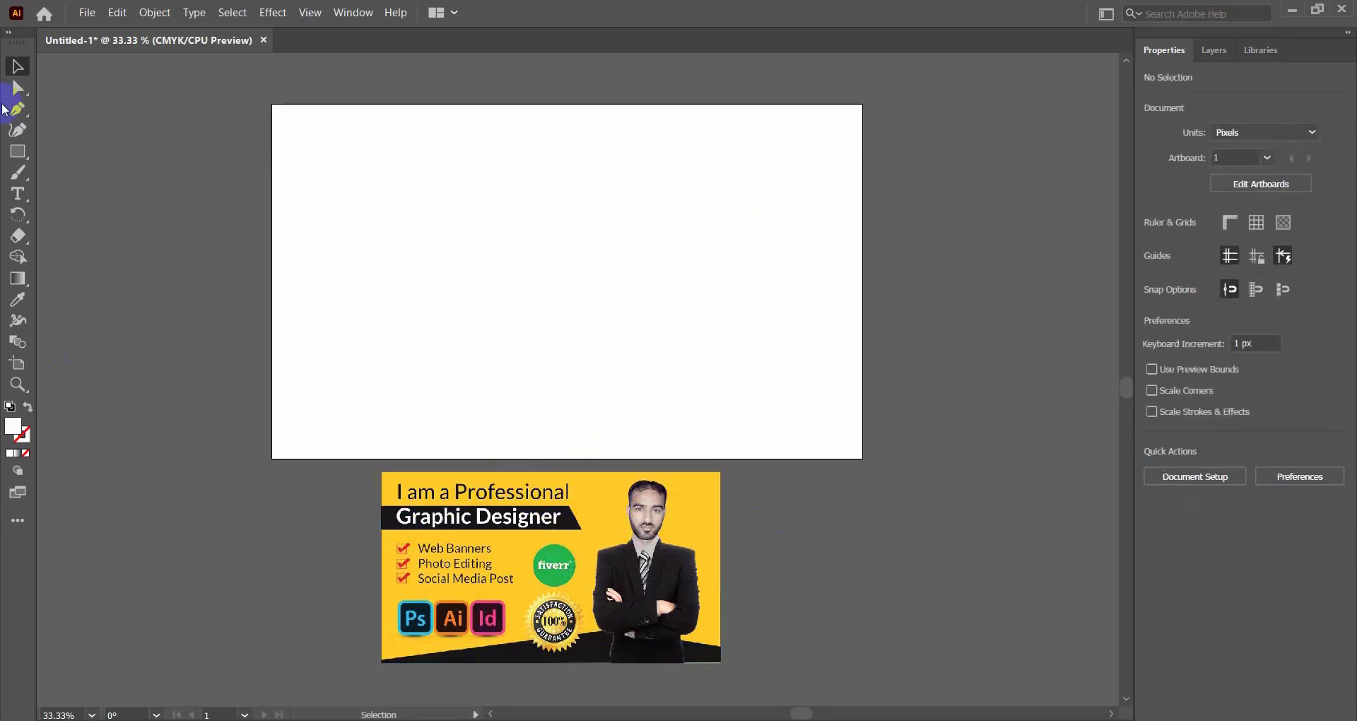
click(17, 151)
drag(280, 117, 862, 458)
Step: Fill the artboard rectangle with the reference banner's yellow using the Eyedropper
click(19, 68)
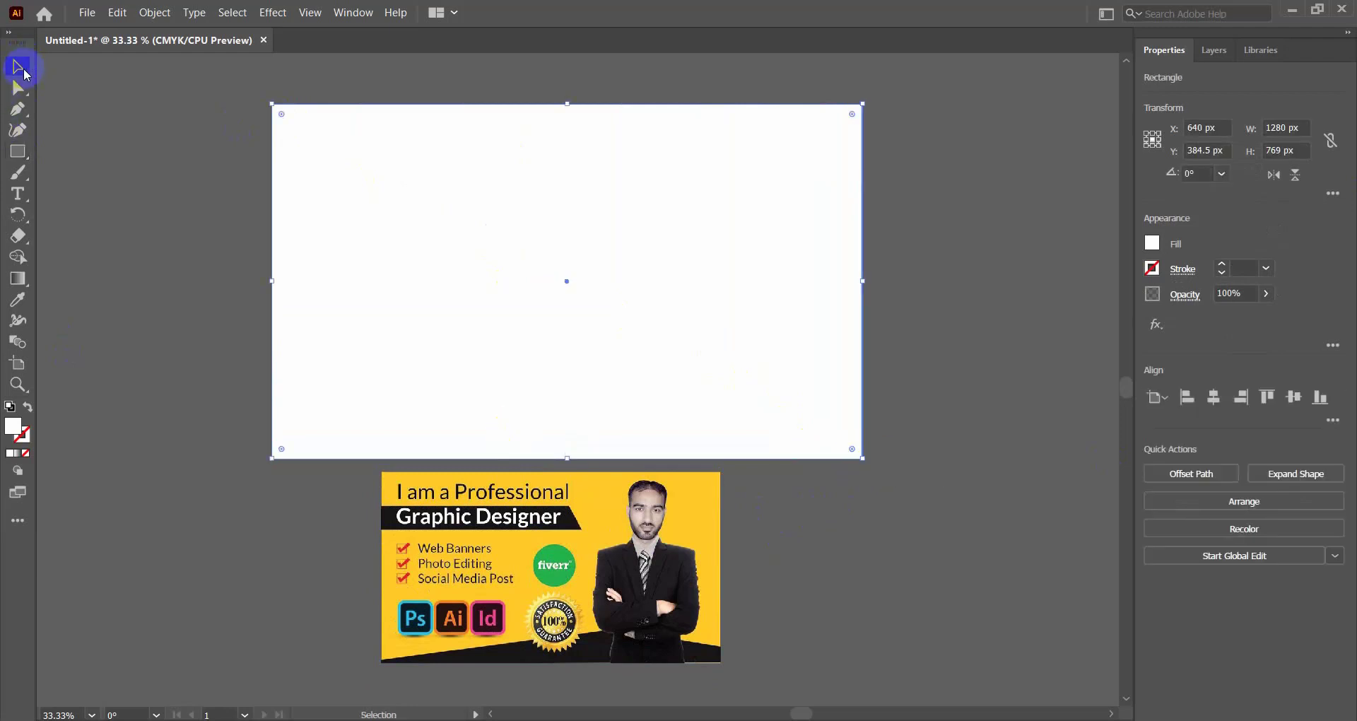
click(160, 251)
click(693, 498)
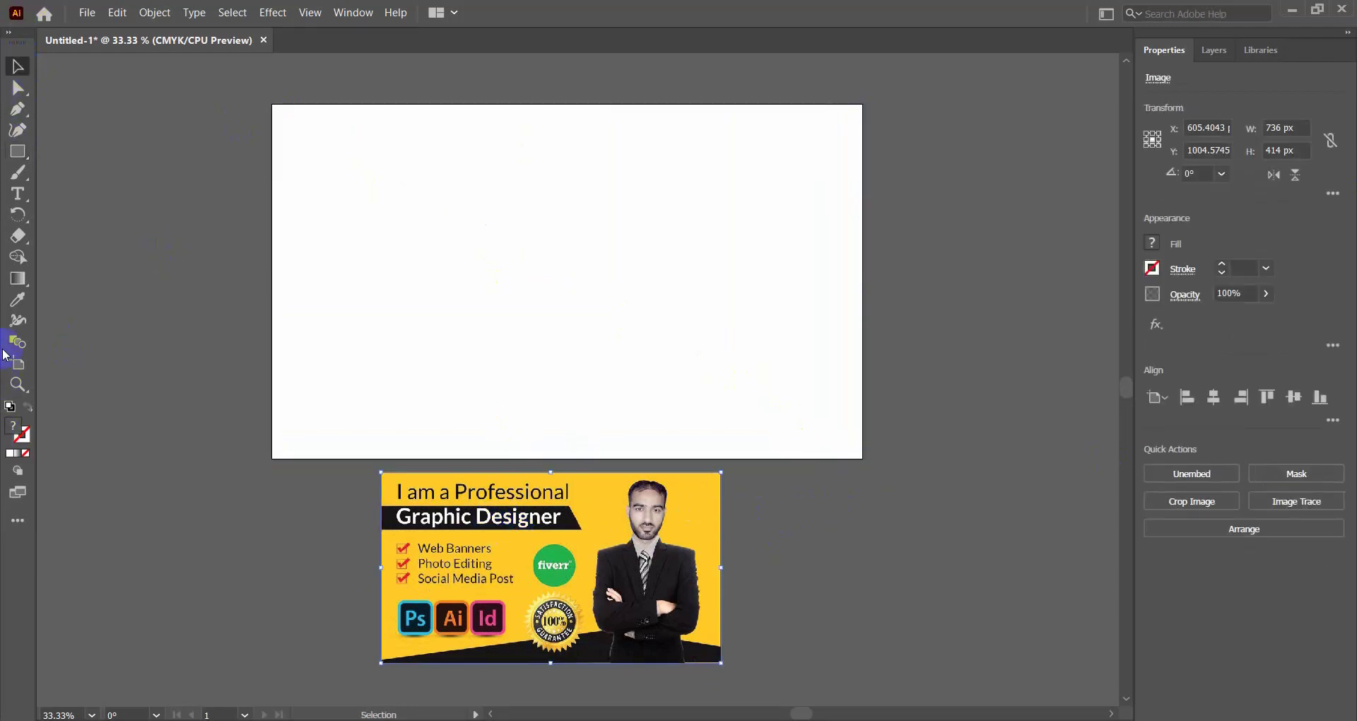
click(17, 299)
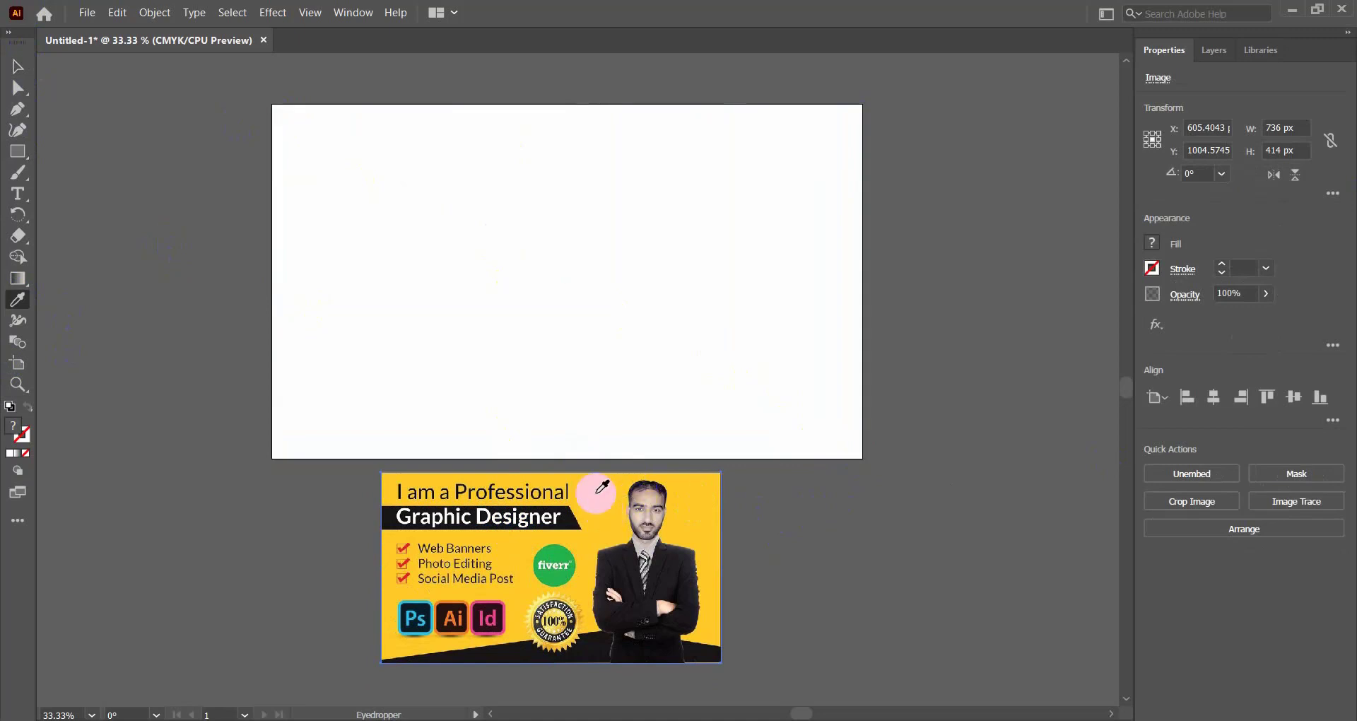
click(17, 66)
click(445, 215)
click(10, 426)
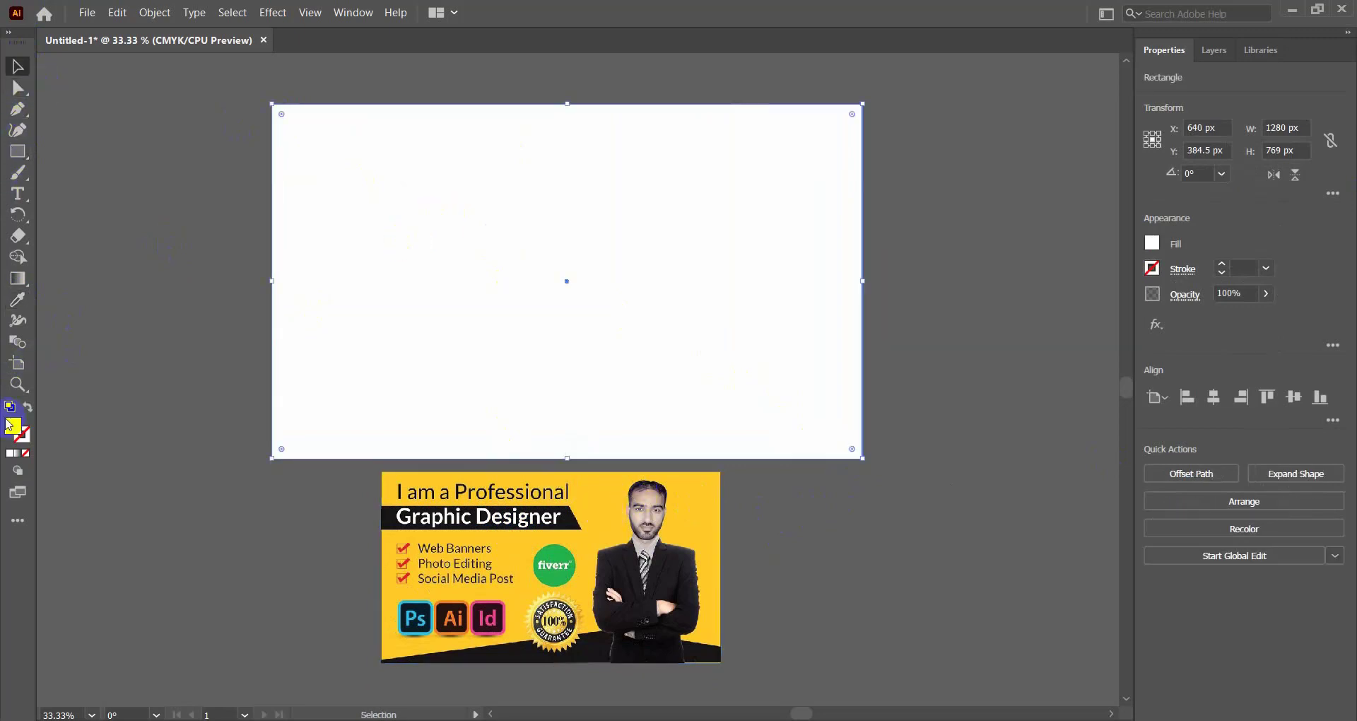
click(18, 300)
click(591, 531)
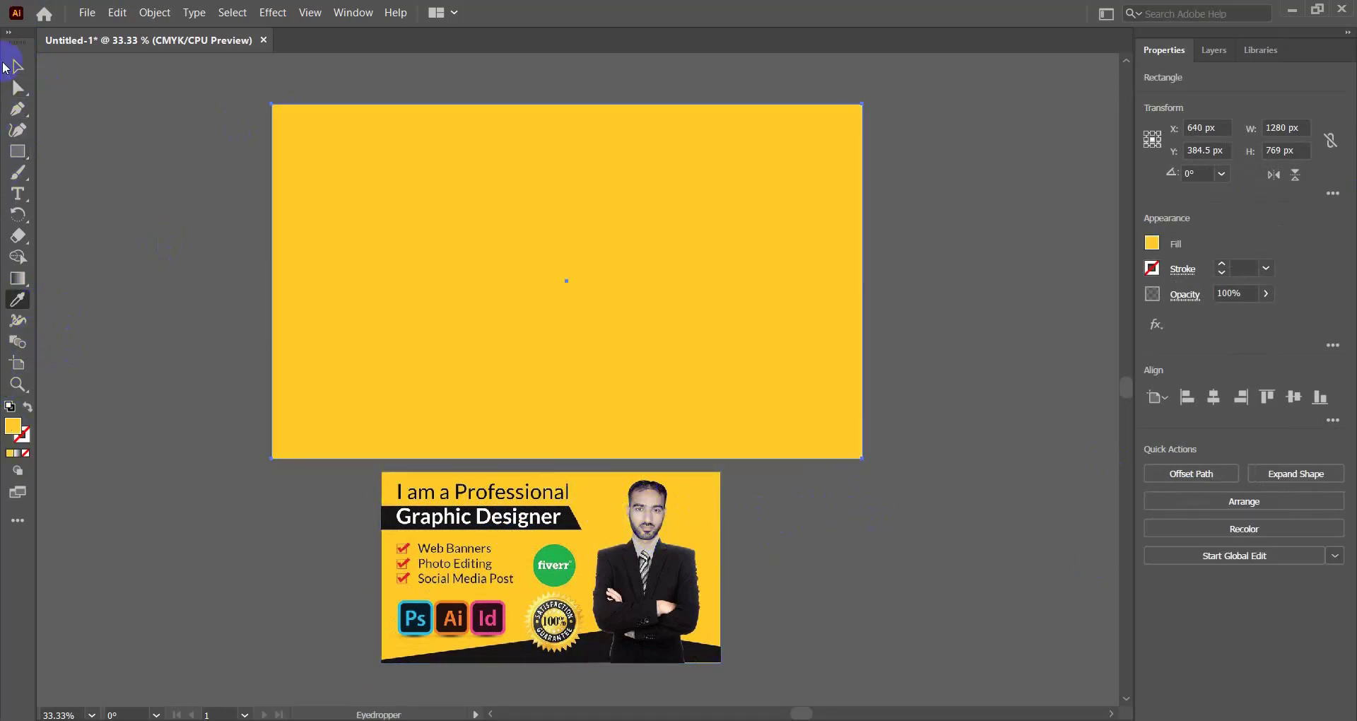
click(17, 67)
click(152, 158)
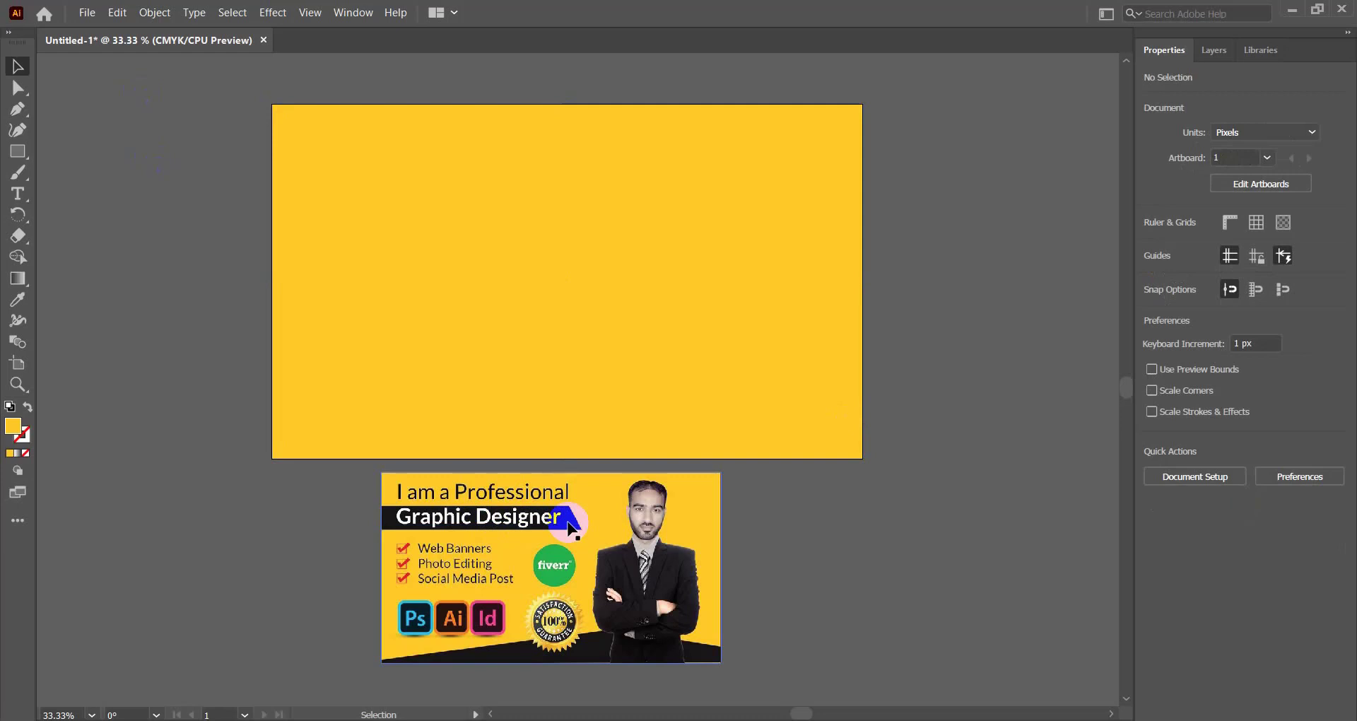
Step: Drag the reference banner image slightly lower beneath the artboard and deselect it
drag(568, 527, 568, 546)
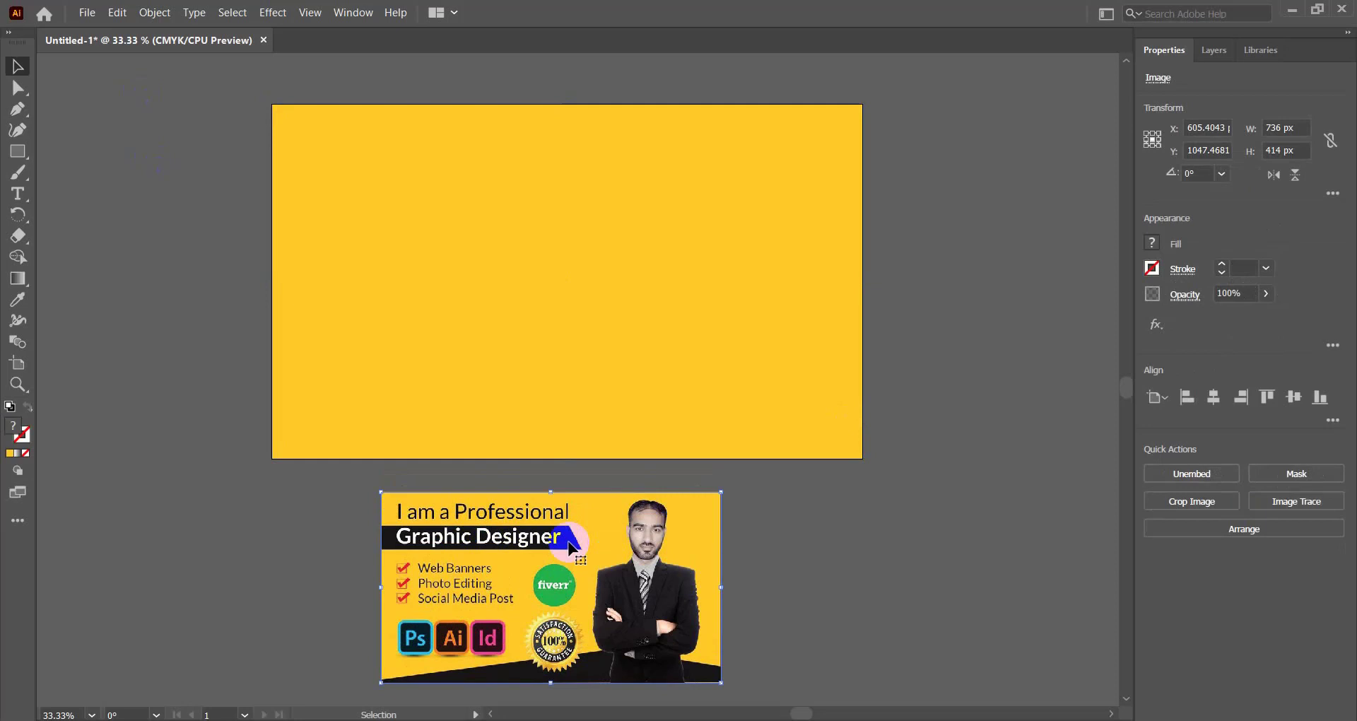
click(840, 574)
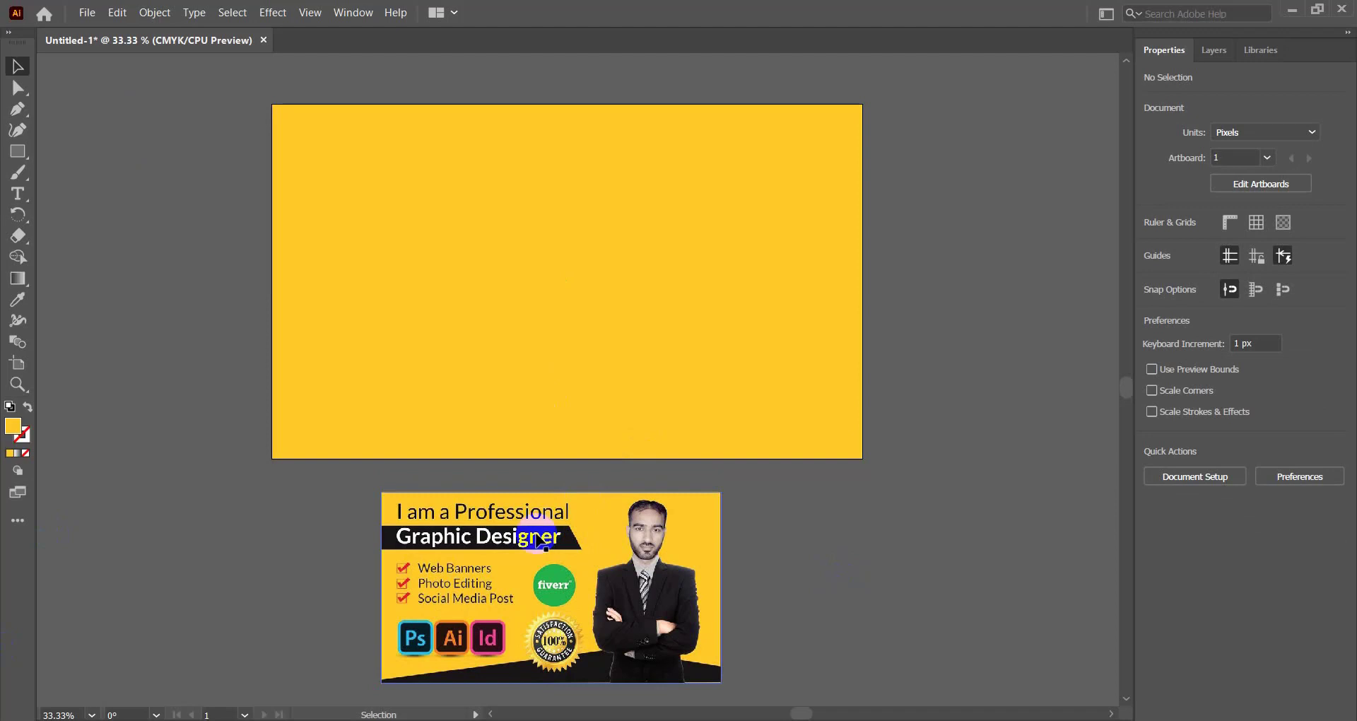
scroll(1088, 380, up, 1)
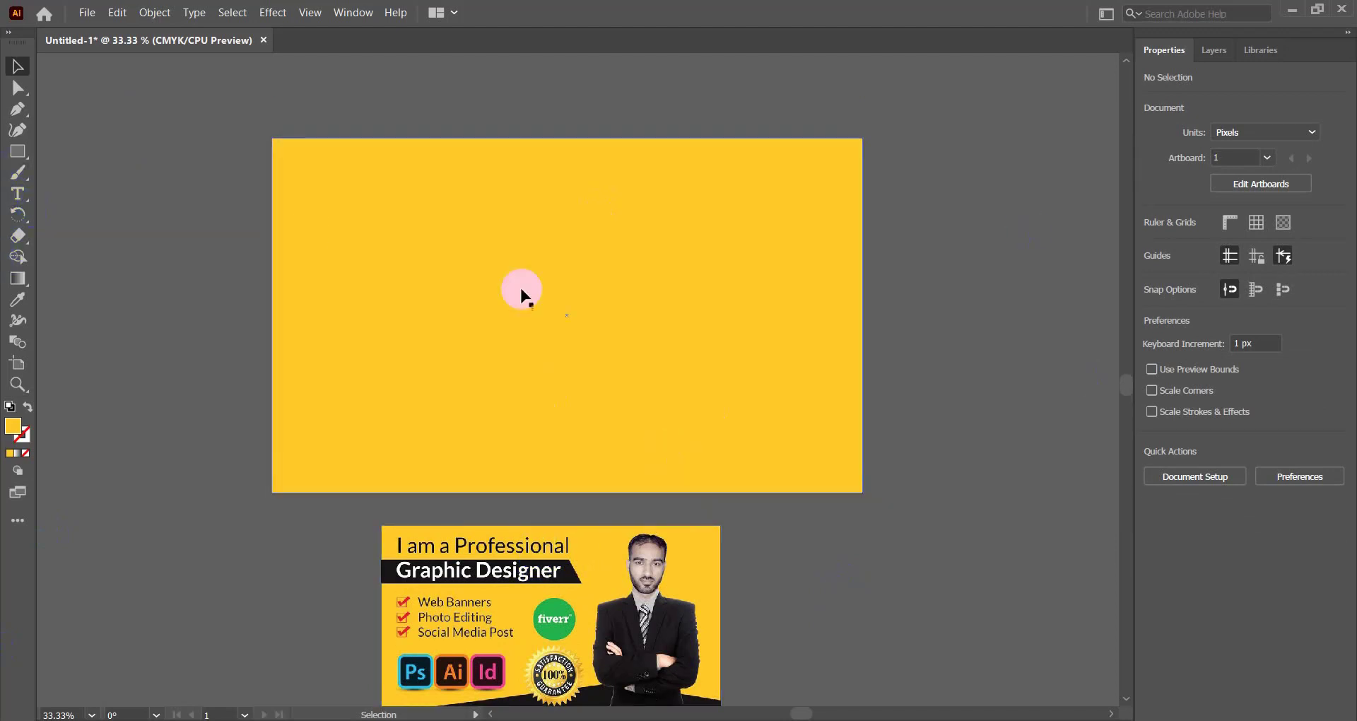
Step: Delete the stray placeholder text object from the canvas corner
click(18, 194)
click(41, 70)
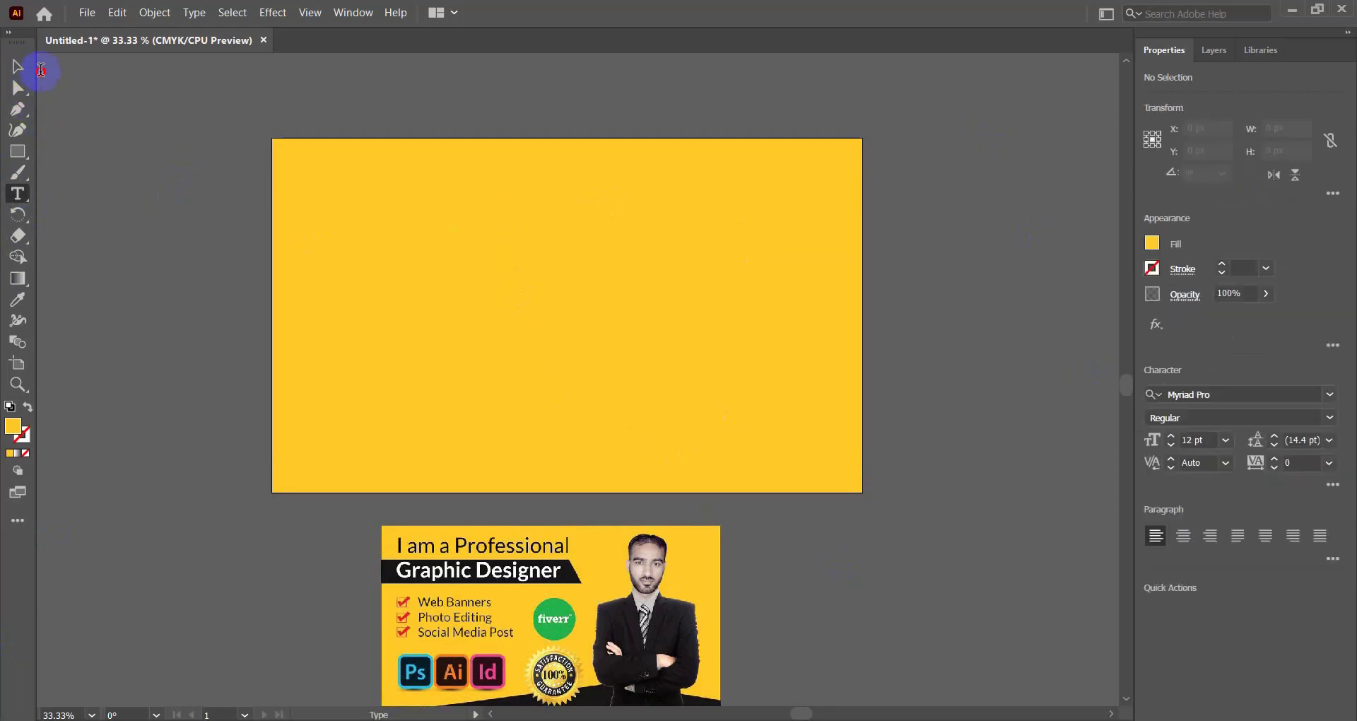
click(17, 74)
click(361, 224)
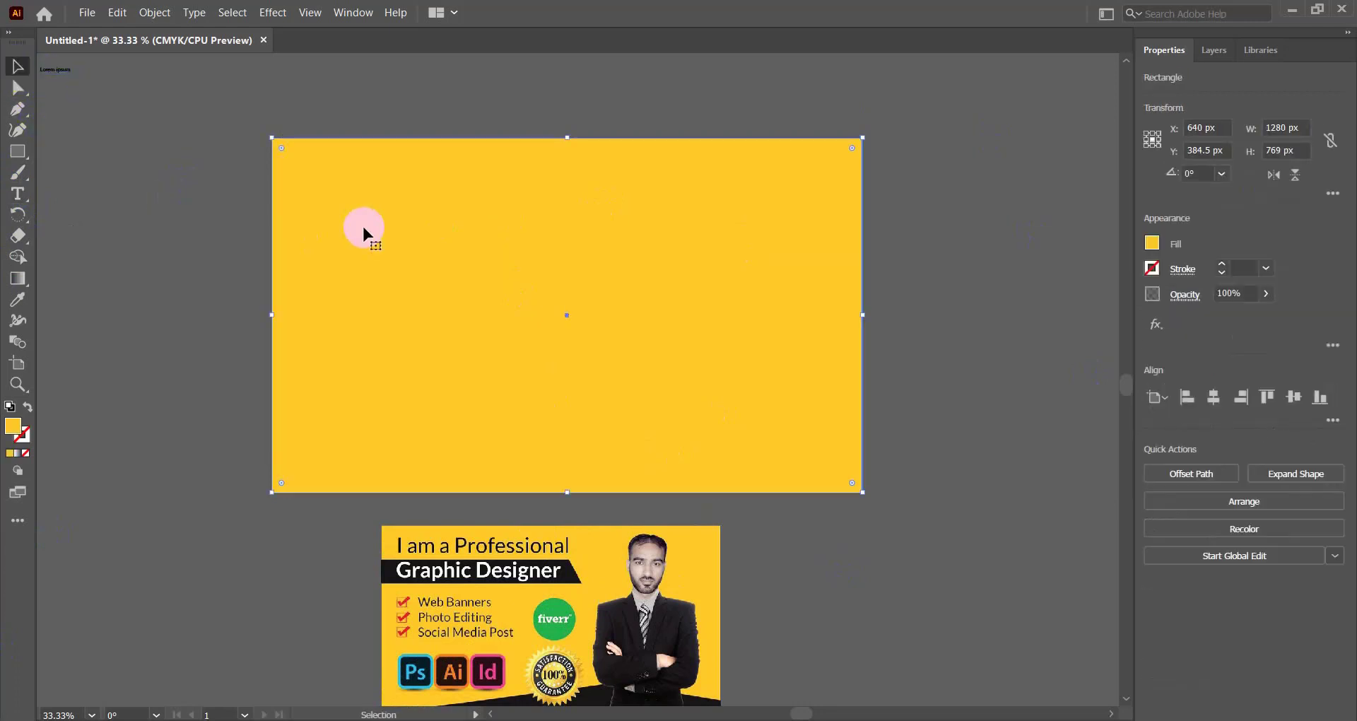
key(ctrl+2)
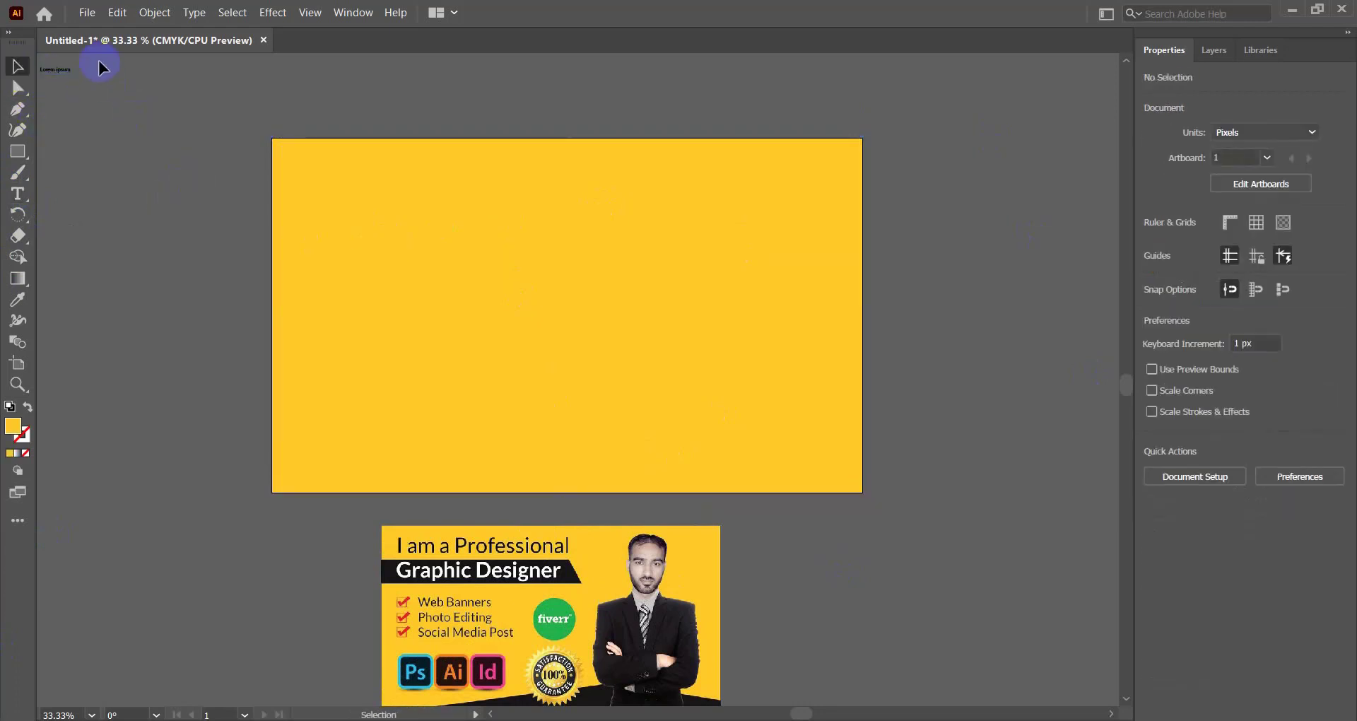
drag(39, 55, 53, 87)
key(Delete)
Step: Type the headline 'I am a Professional' on the artboard and enlarge it to about 69 pt
click(18, 194)
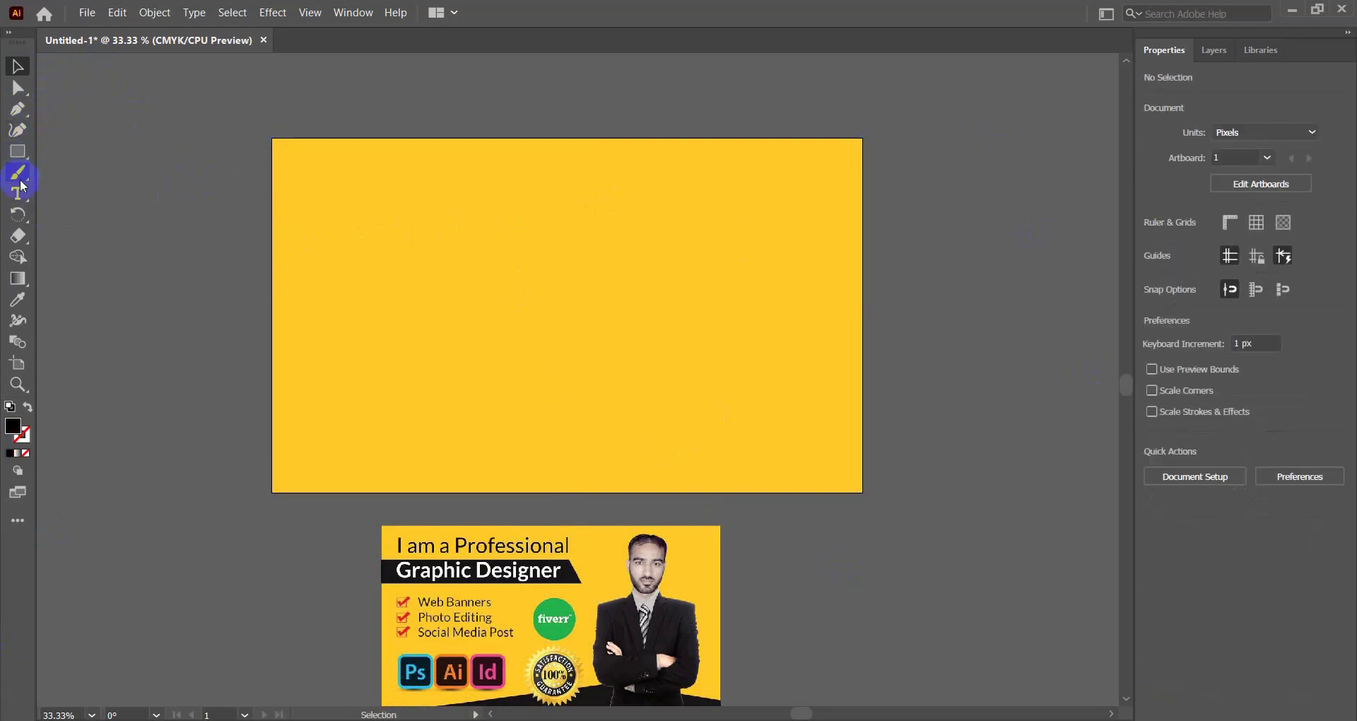
click(324, 218)
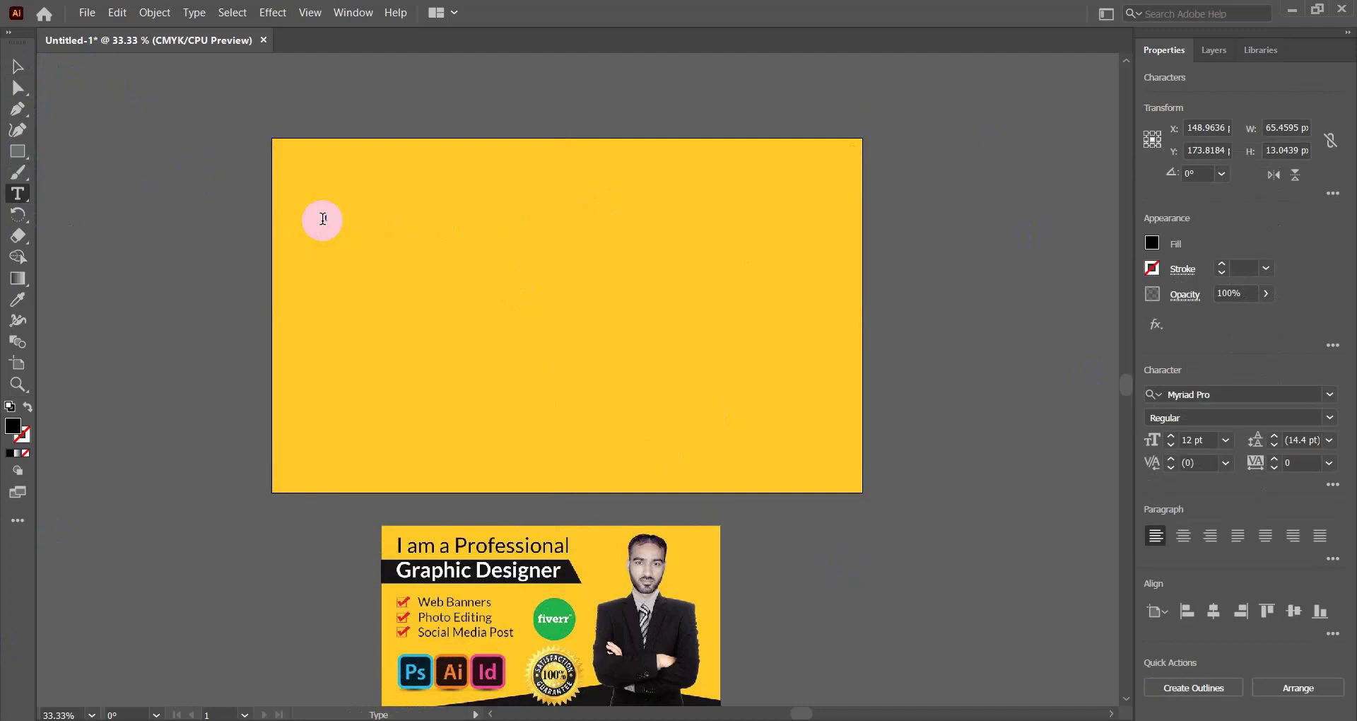
text(v)
click(17, 69)
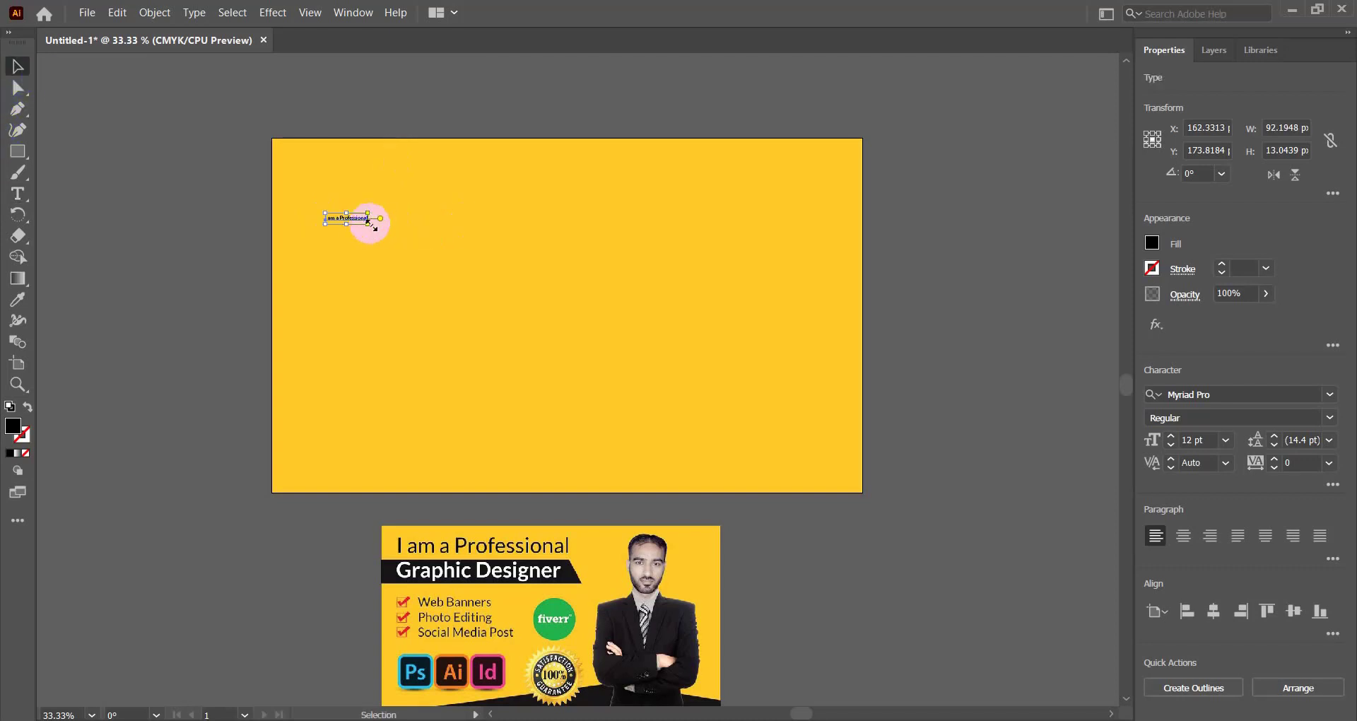
drag(368, 227, 453, 208)
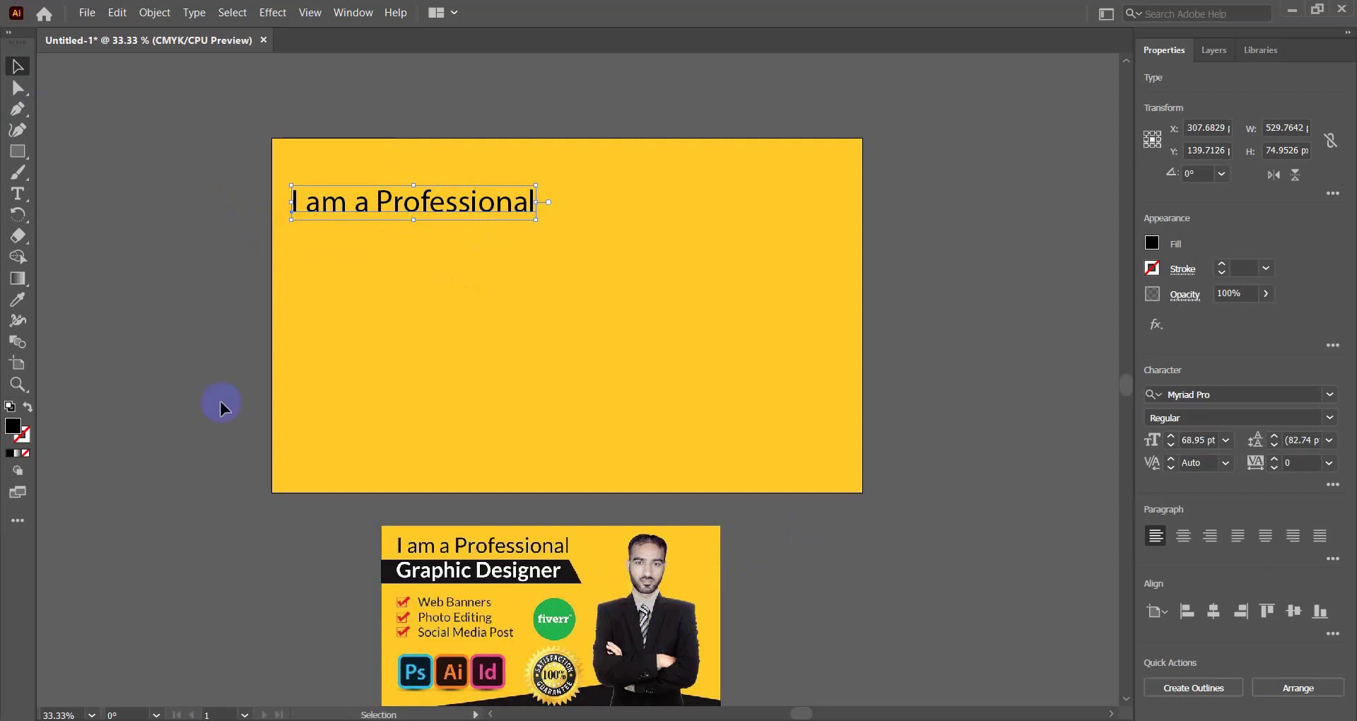
Step: Change the headline font from Myriad Pro to Lato Bold by searching 'lat' in the font list
click(1321, 393)
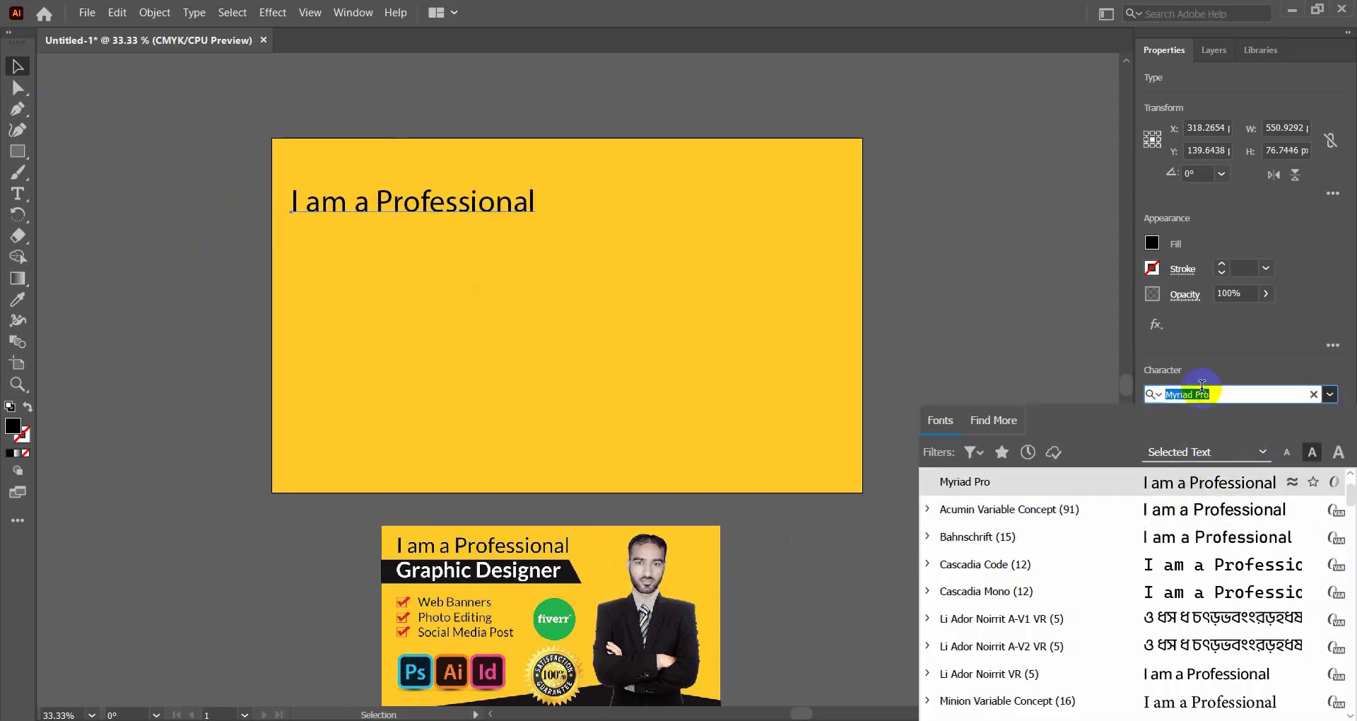
scroll(1137, 620, down, 1)
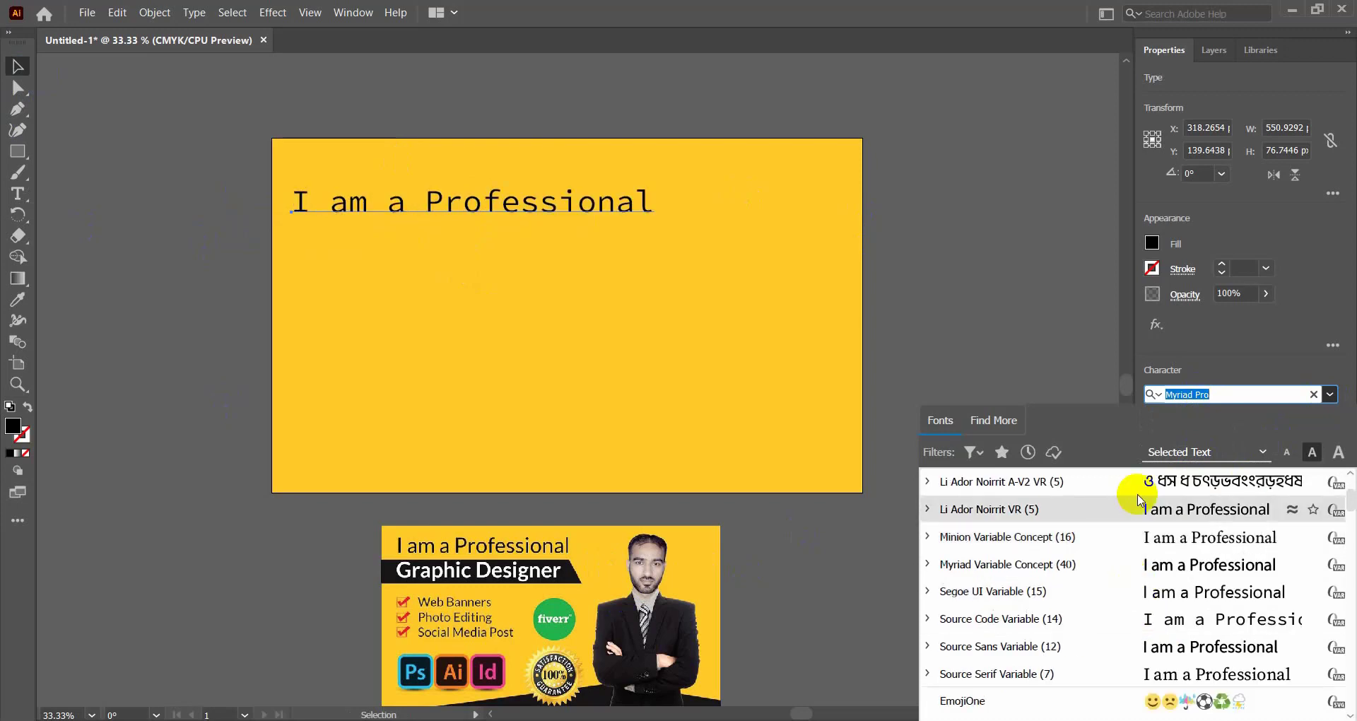
text(lat)
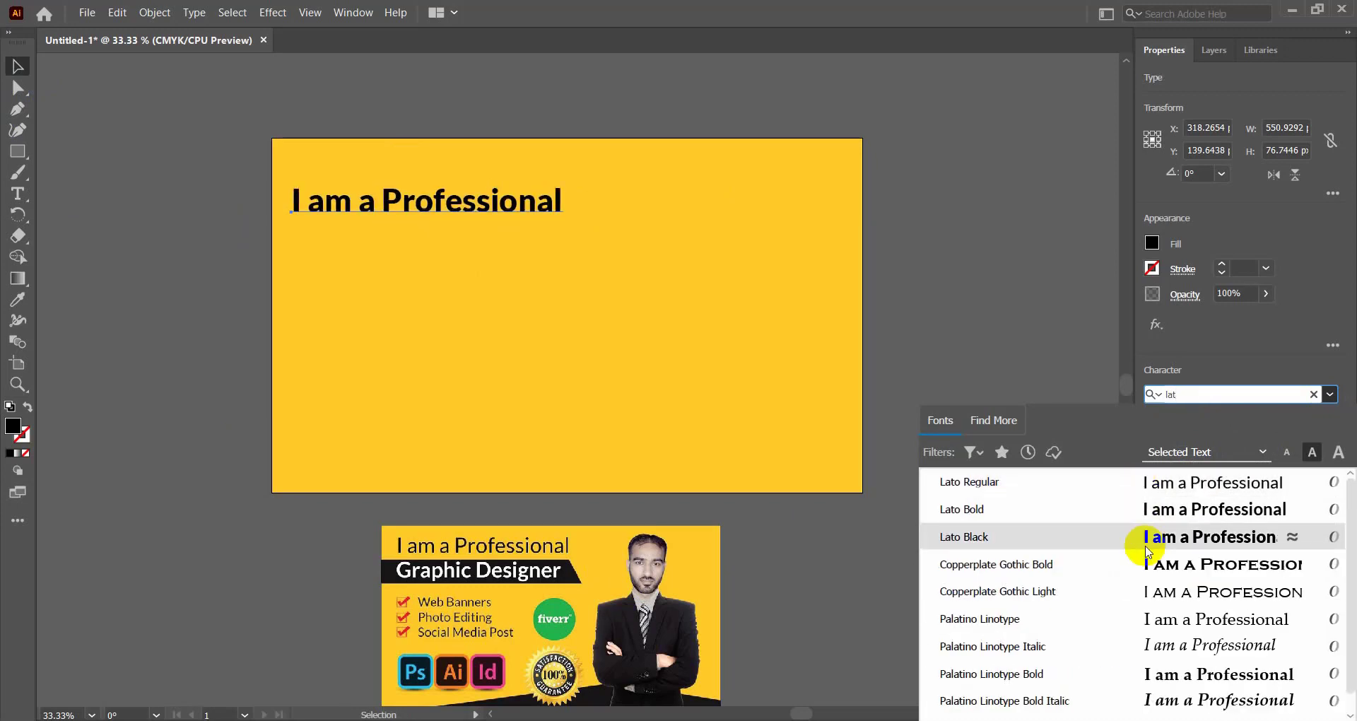
click(1137, 506)
Step: Duplicate the headline just below it and retype the copy as 'Graphic Designer'
click(971, 300)
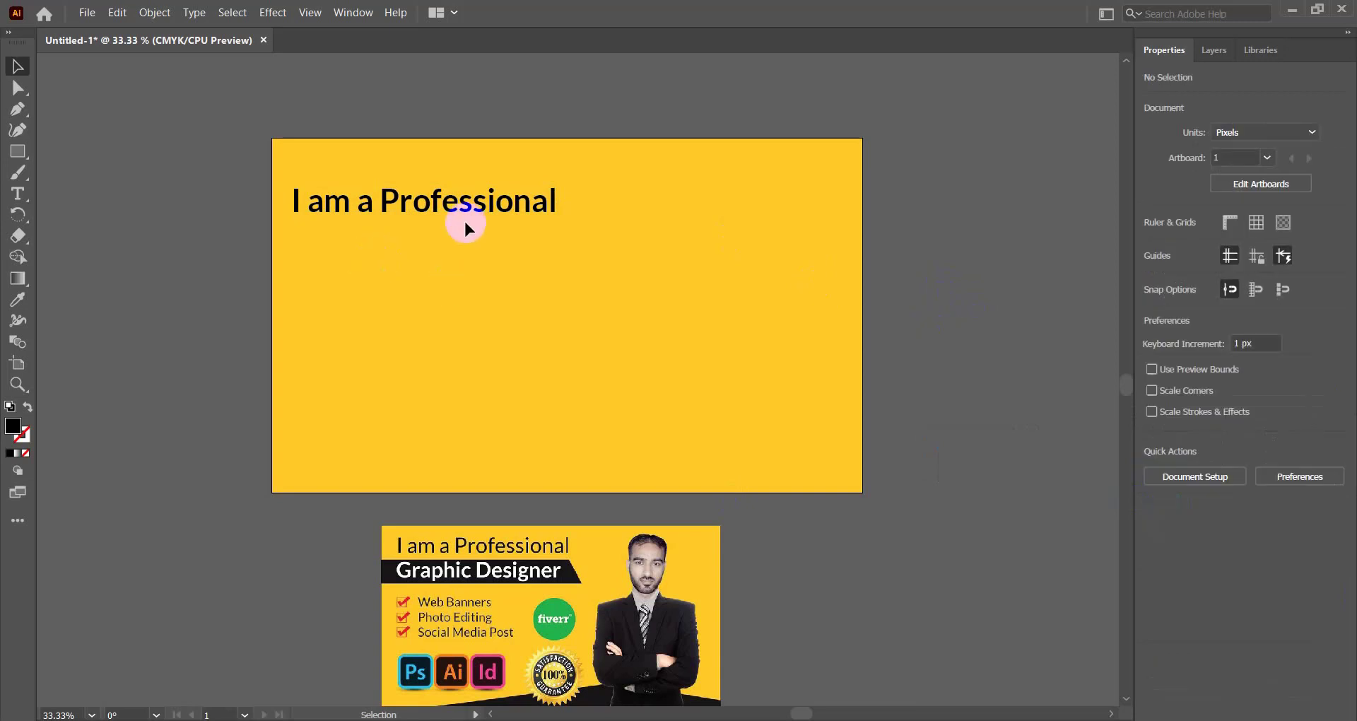
drag(464, 212, 459, 241)
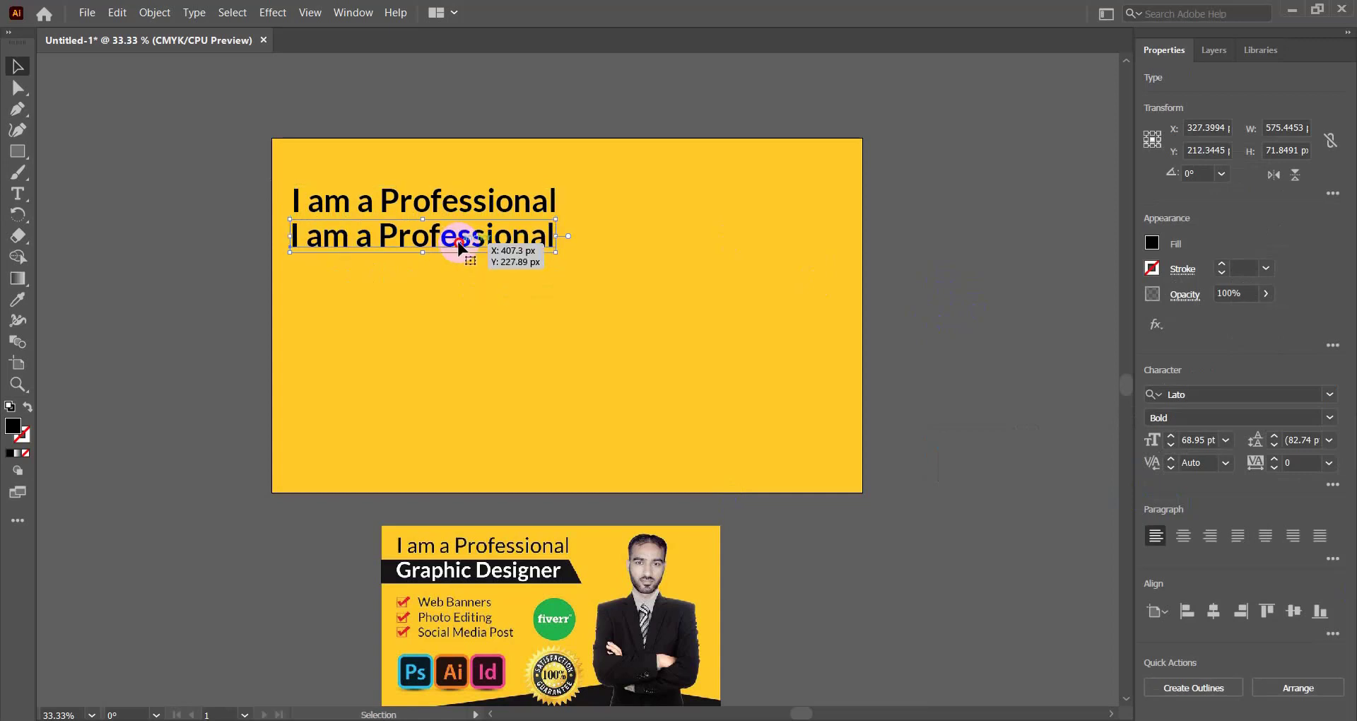
double_click(459, 241)
triple_click(459, 241)
text(Graphic)
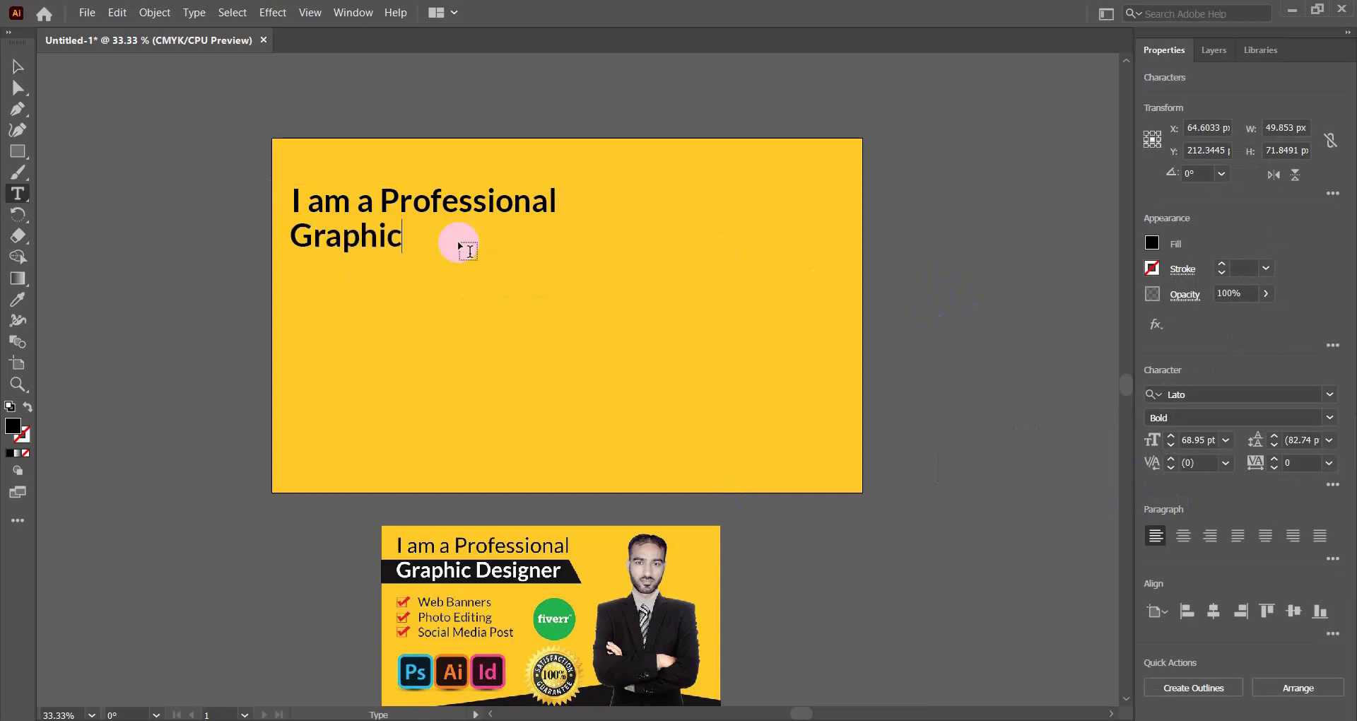
text( Desig)
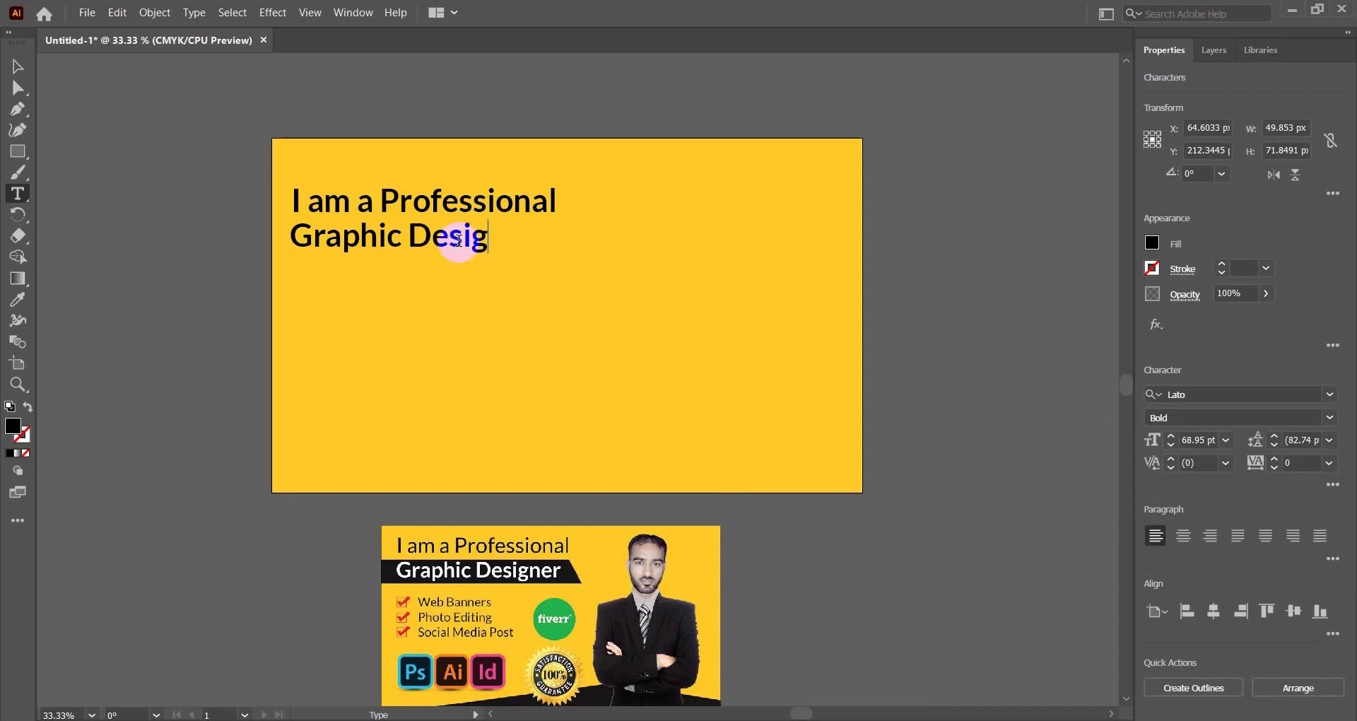
text(ner)
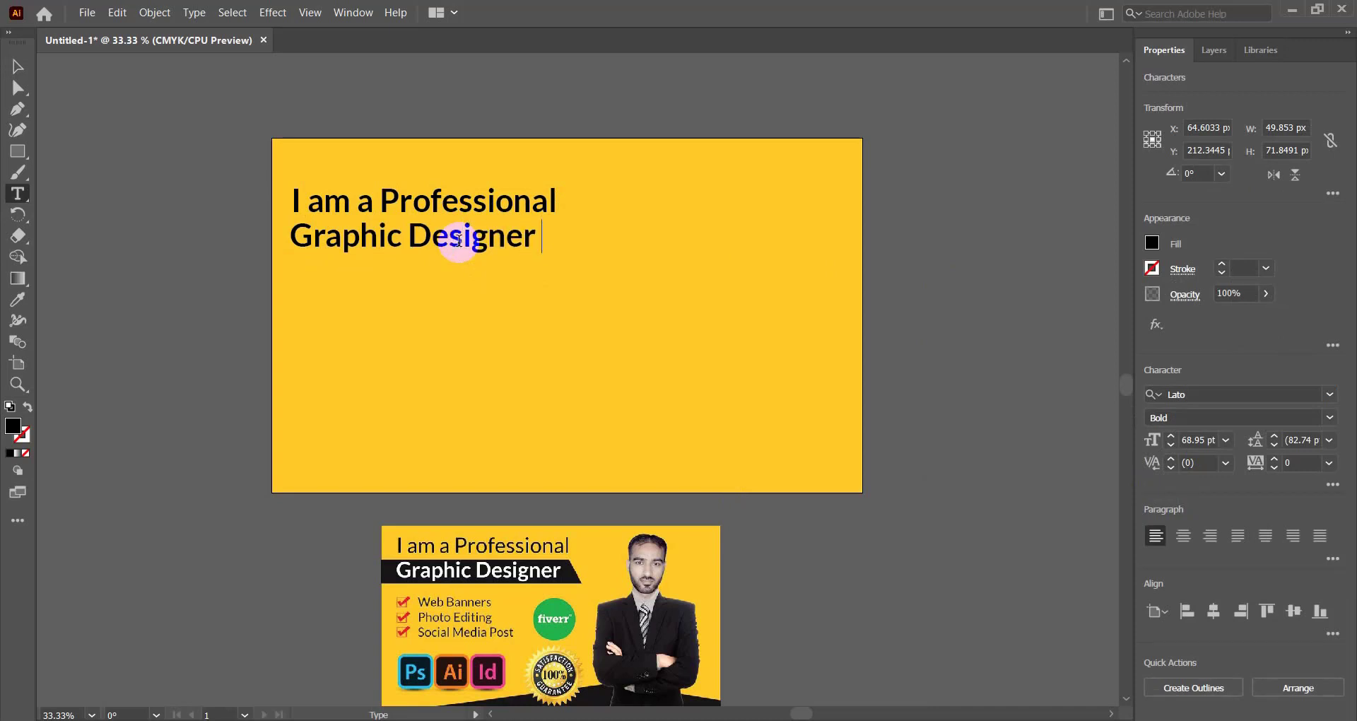
click(18, 67)
click(460, 348)
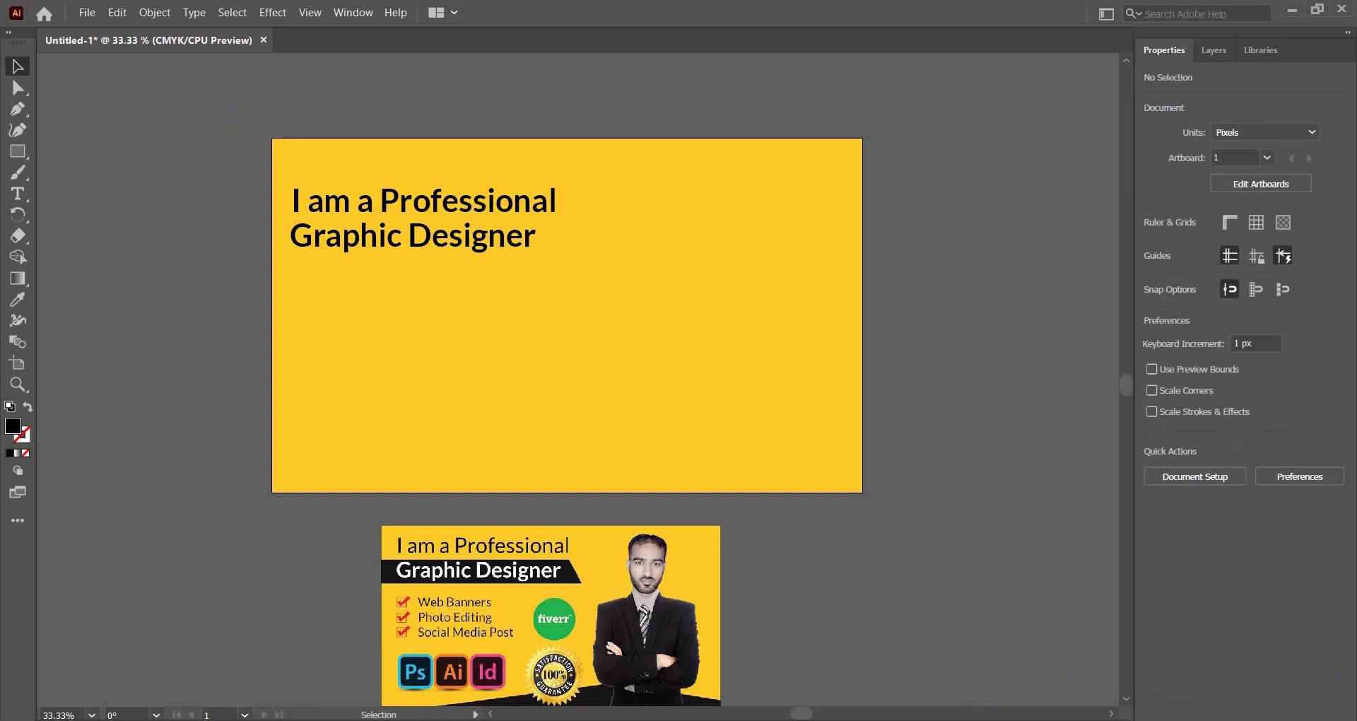
click(1146, 717)
click(306, 523)
Step: Draw a wide black rectangle below the headline from the left edge, then erase part of its edge
click(17, 151)
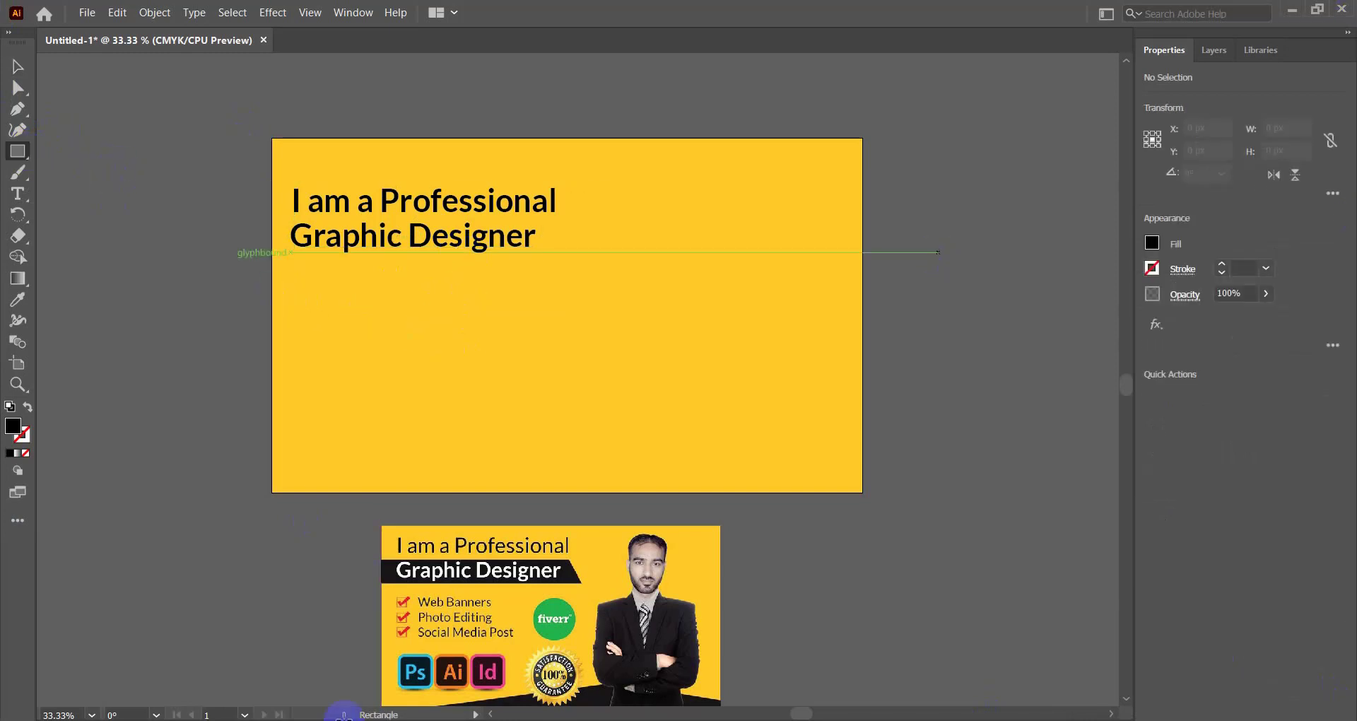
drag(273, 276, 564, 316)
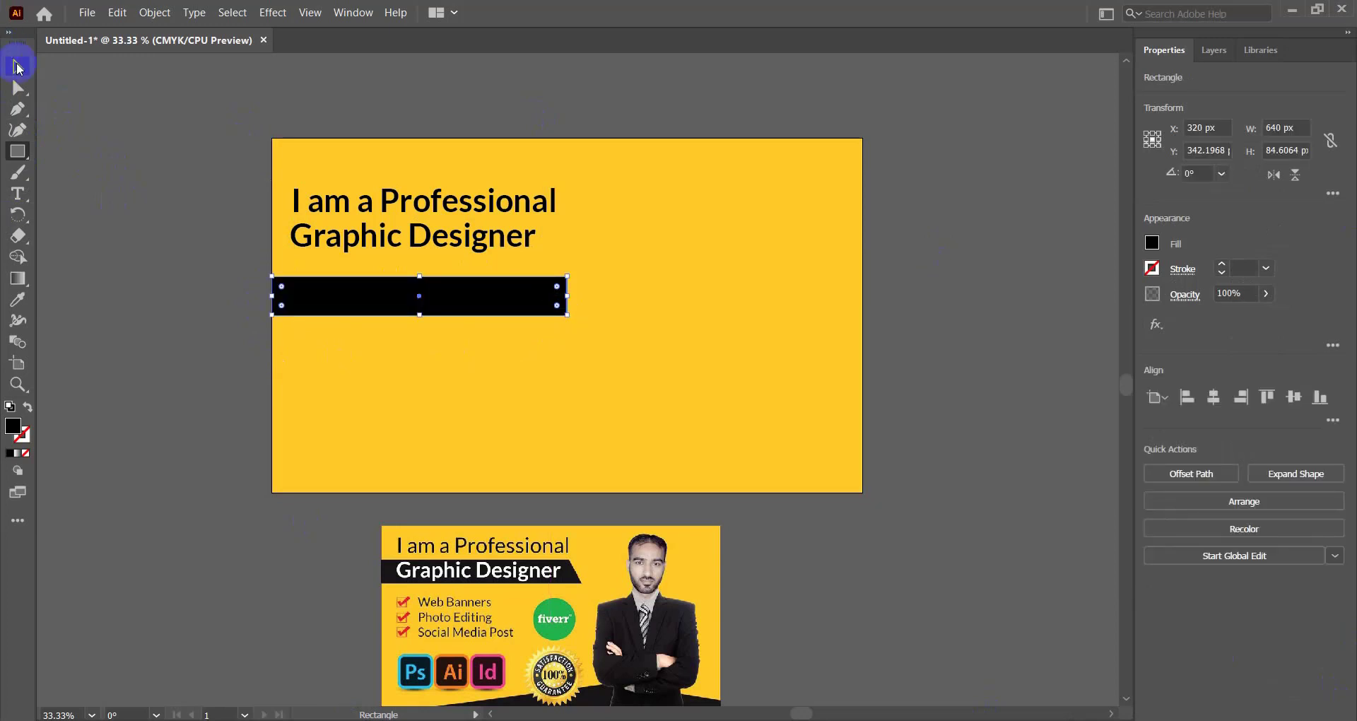
click(17, 66)
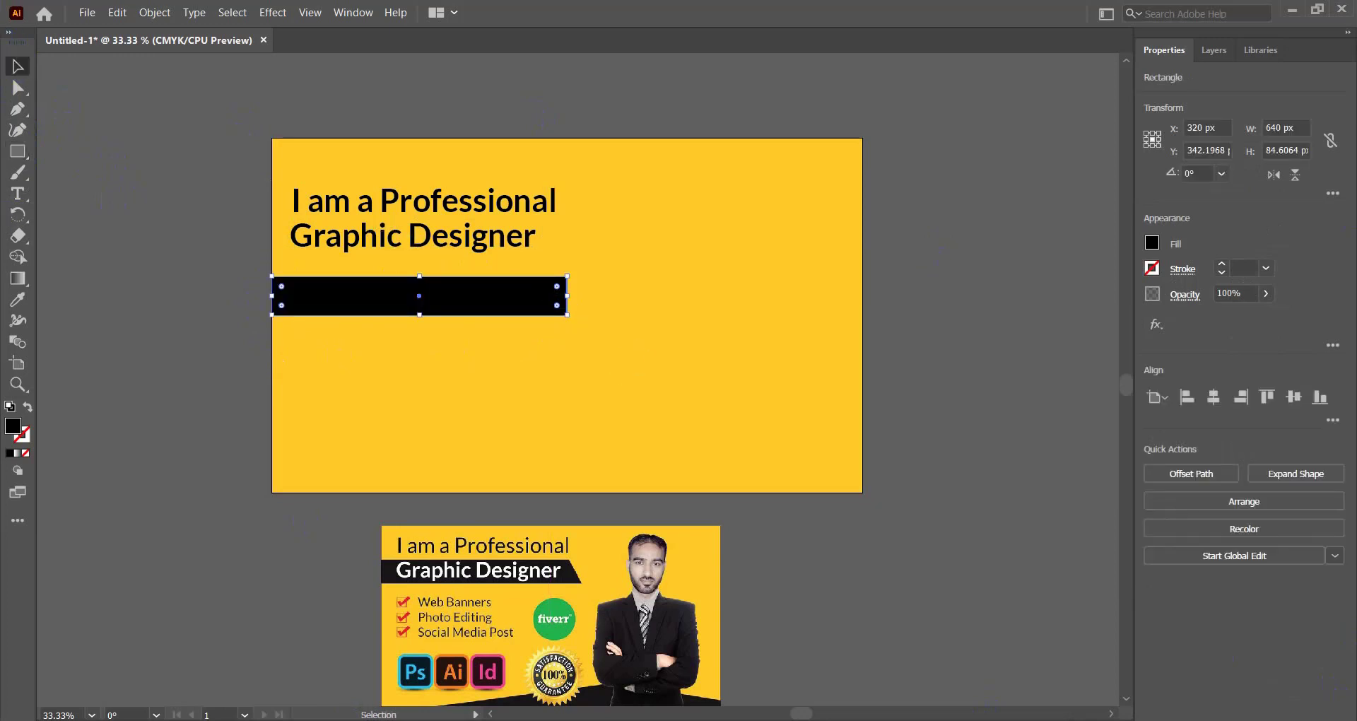
click(199, 203)
click(18, 235)
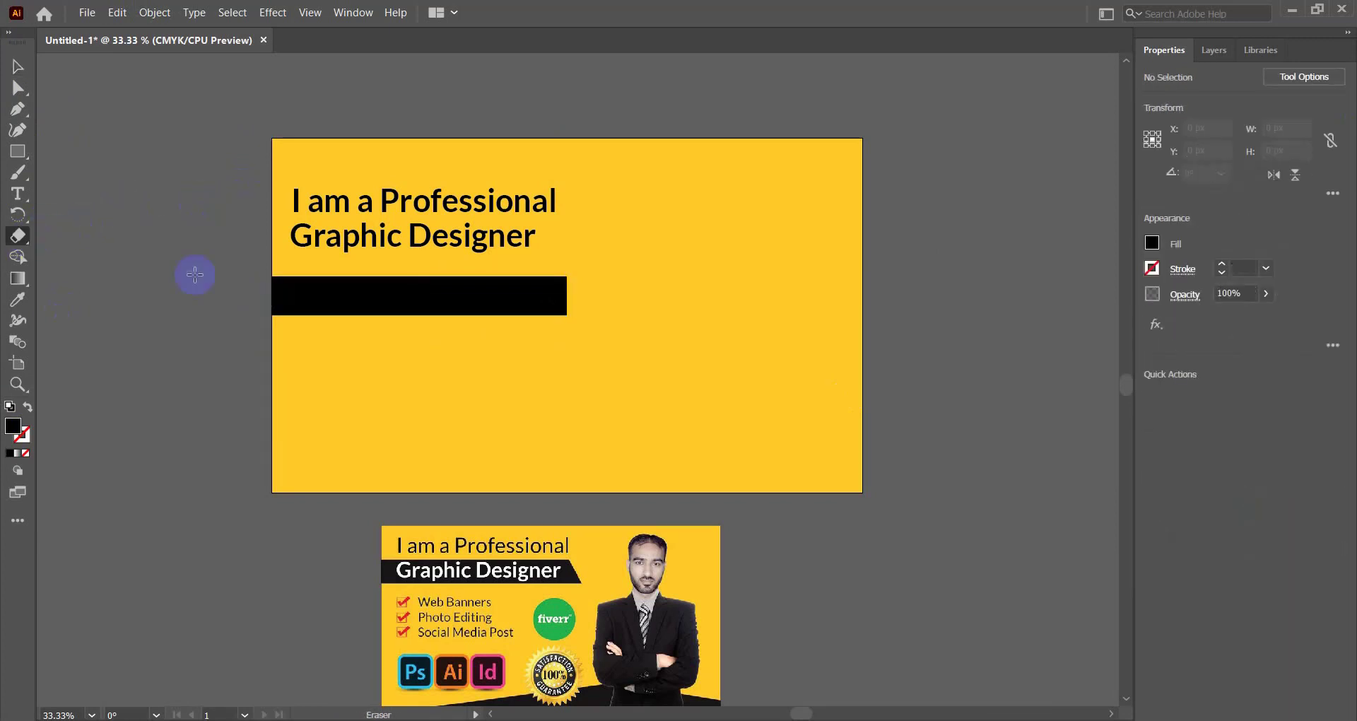
drag(537, 269, 558, 311)
click(24, 68)
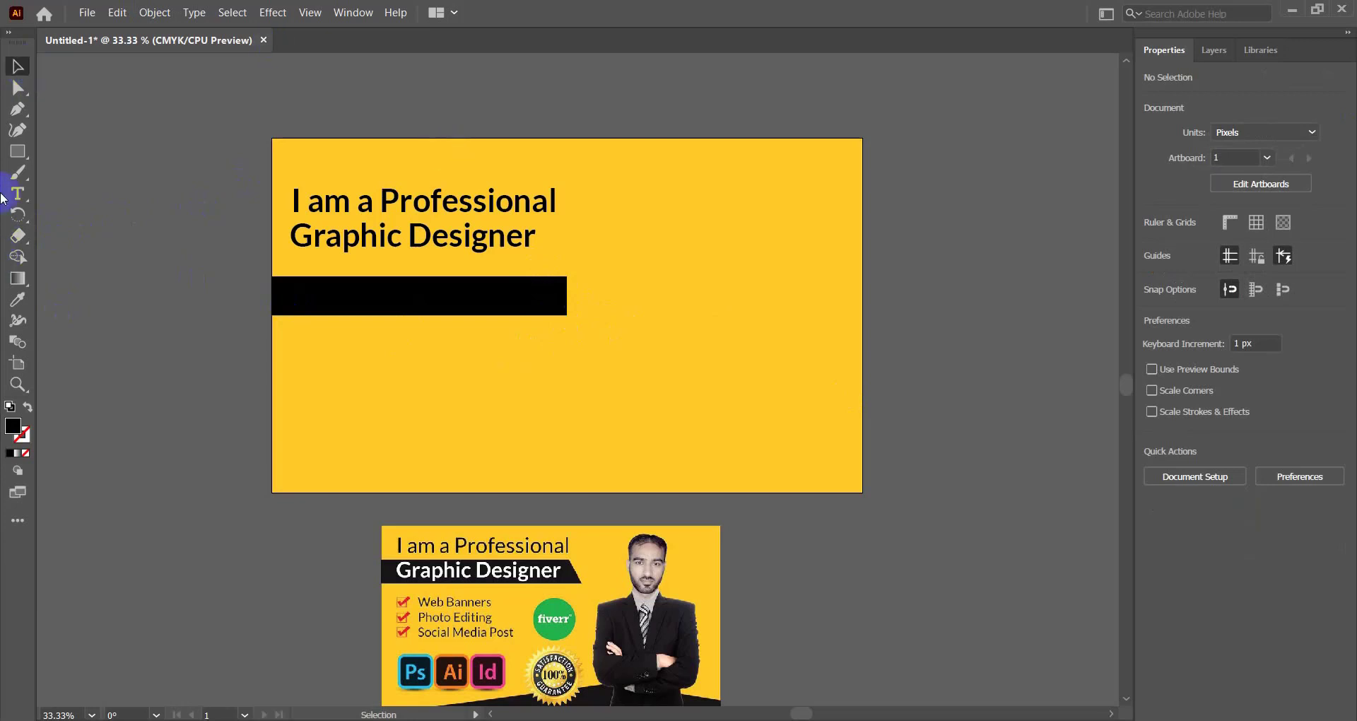
Step: Draw a small upright rectangle right of the black bar and fill it red
click(18, 151)
drag(648, 247, 700, 338)
click(19, 86)
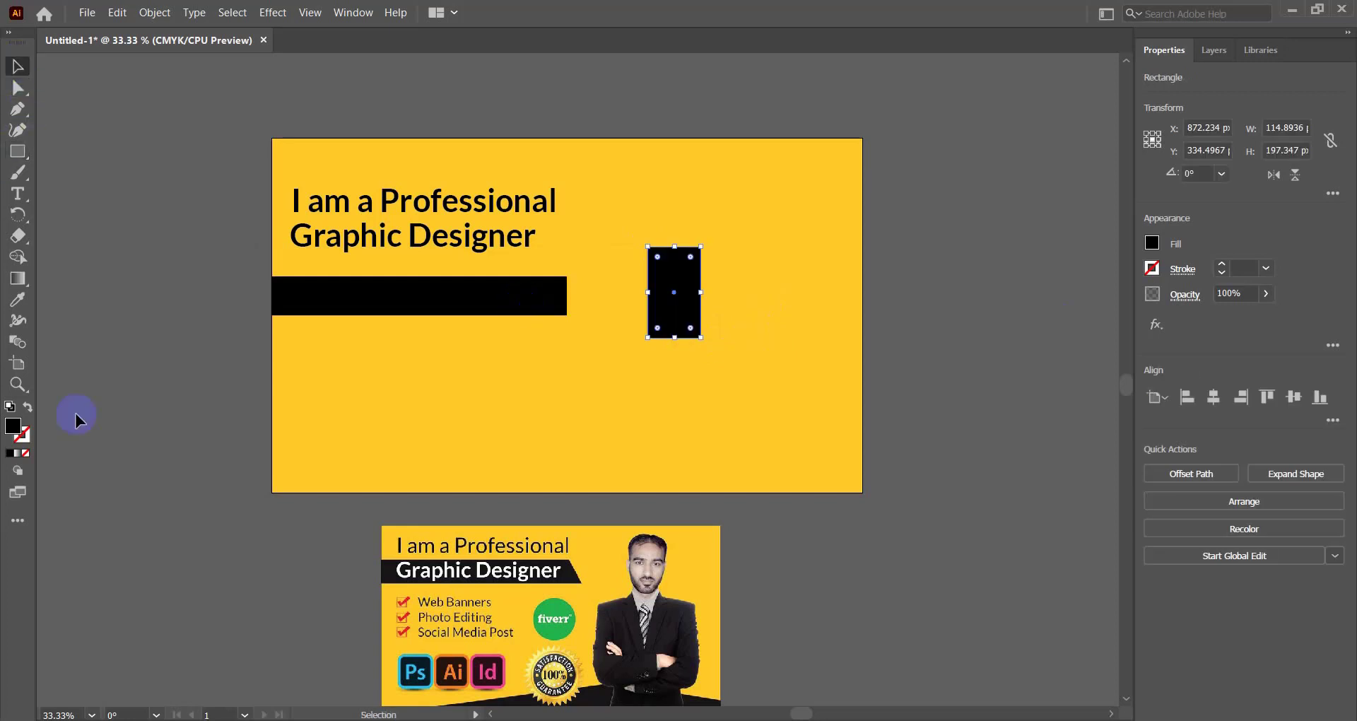
double_click(14, 428)
drag(652, 356, 670, 259)
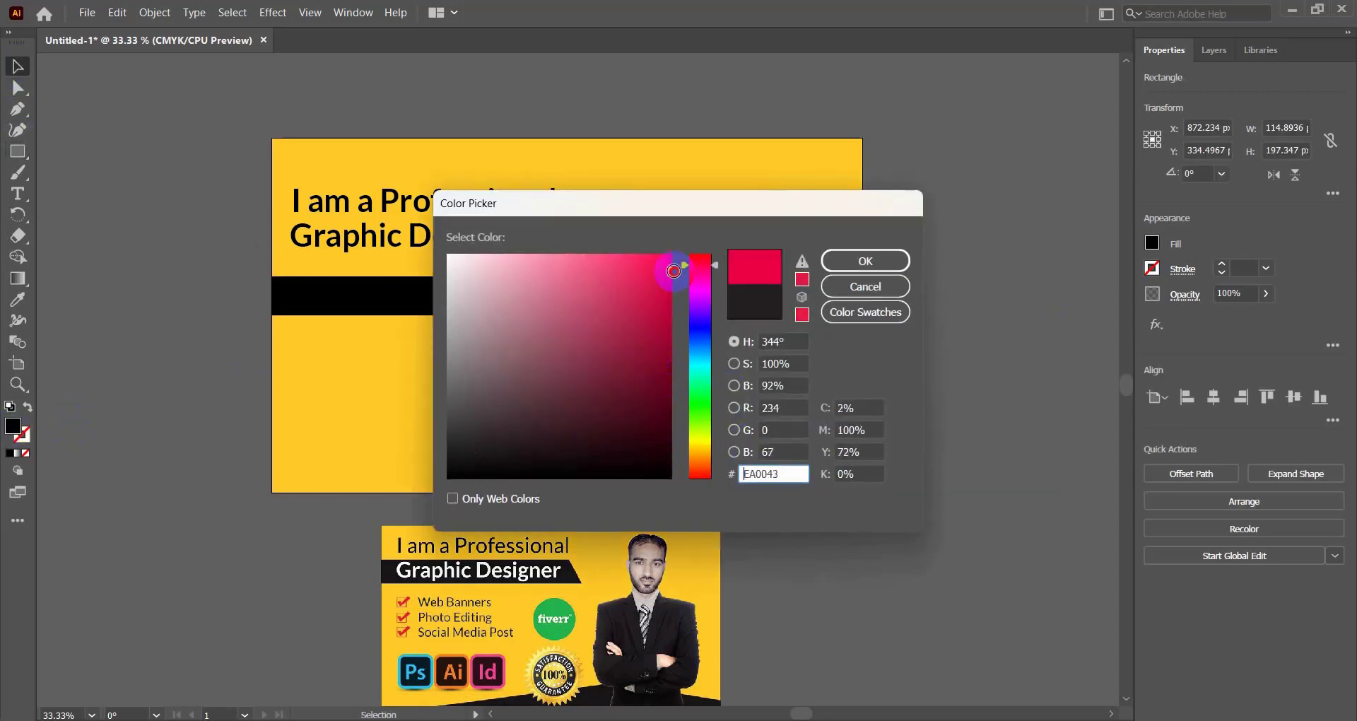
click(865, 261)
Step: Move the red rectangle onto the bar's right end and tilt it about 30°
key(v)
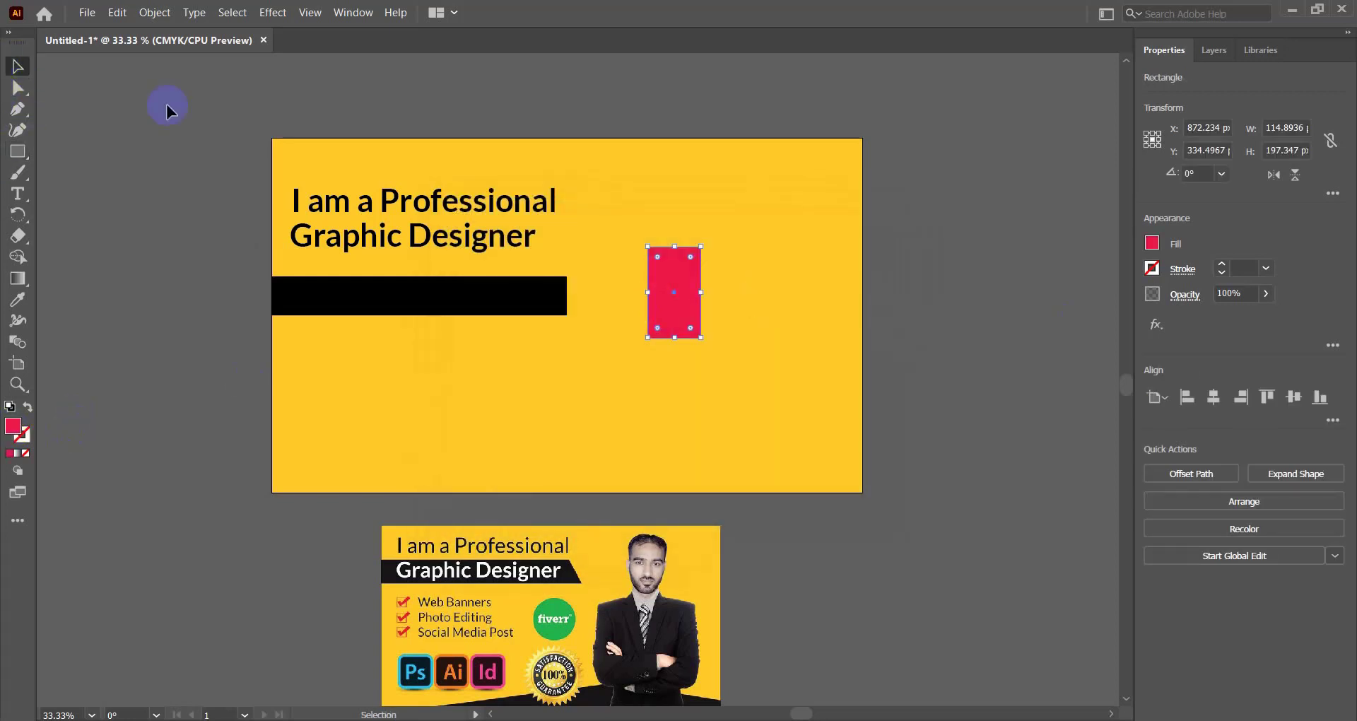
click(706, 304)
drag(688, 295, 591, 301)
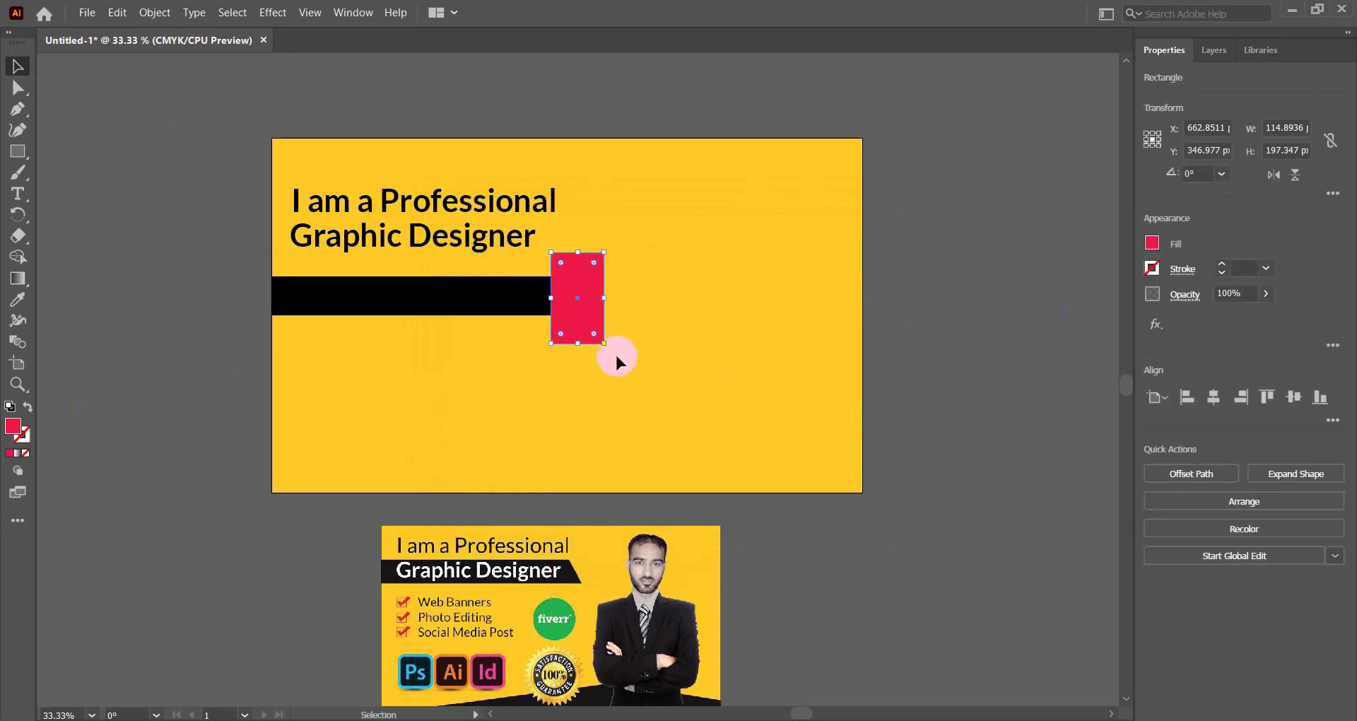
drag(609, 351, 598, 309)
click(632, 275)
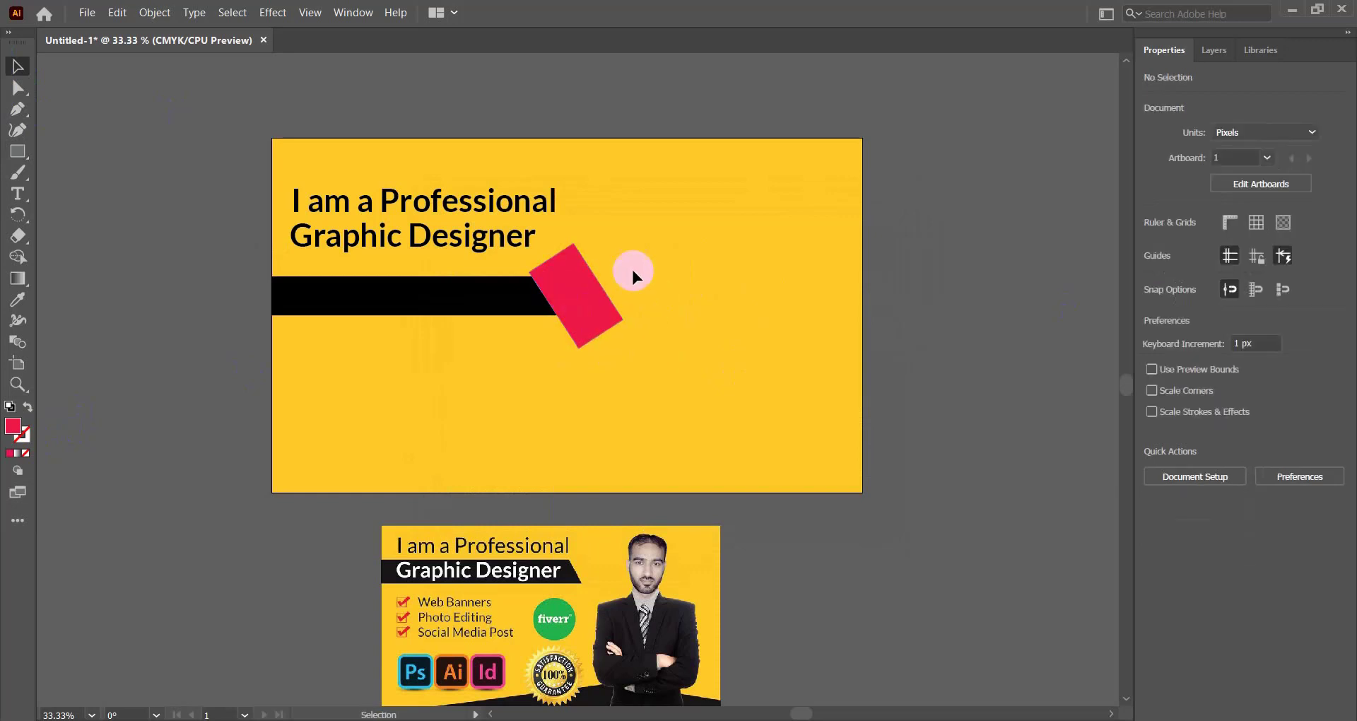
Step: Cut a slanted right end into the black bar by deleting the red overlap with Shape Builder
click(520, 334)
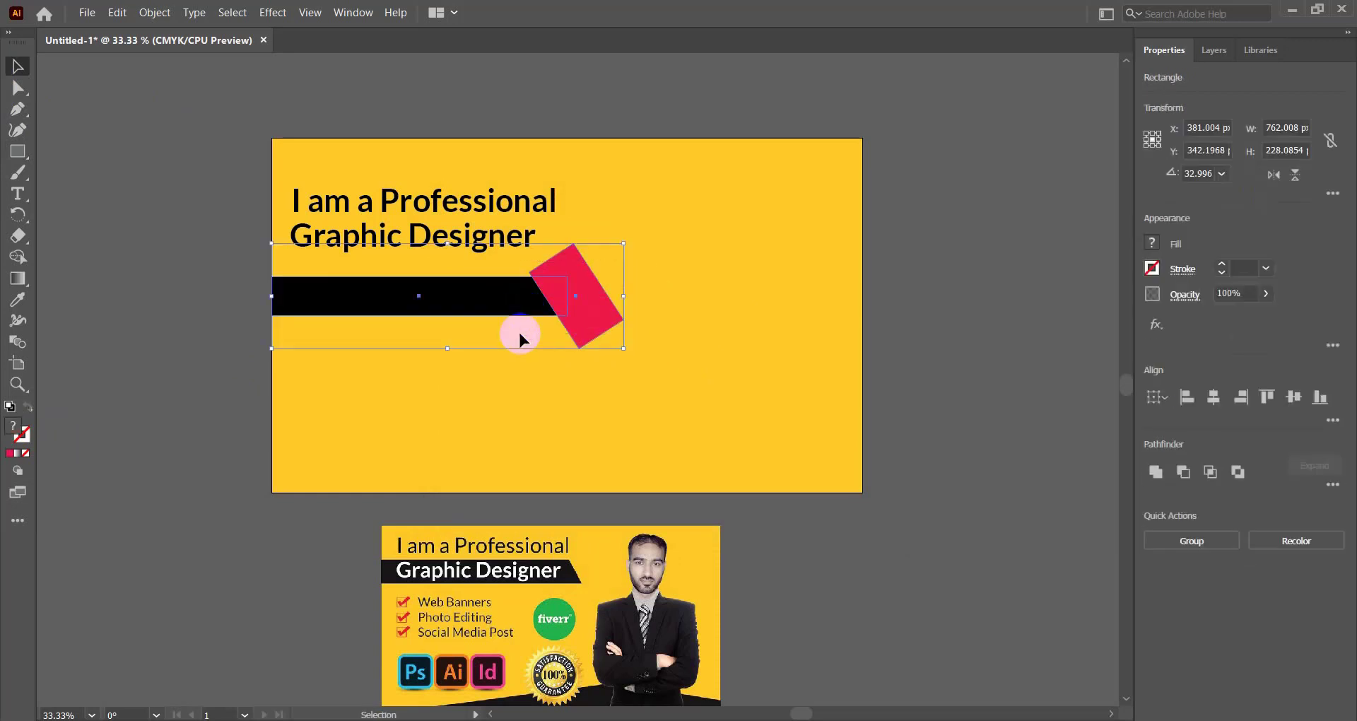
click(614, 289)
drag(614, 289, 527, 360)
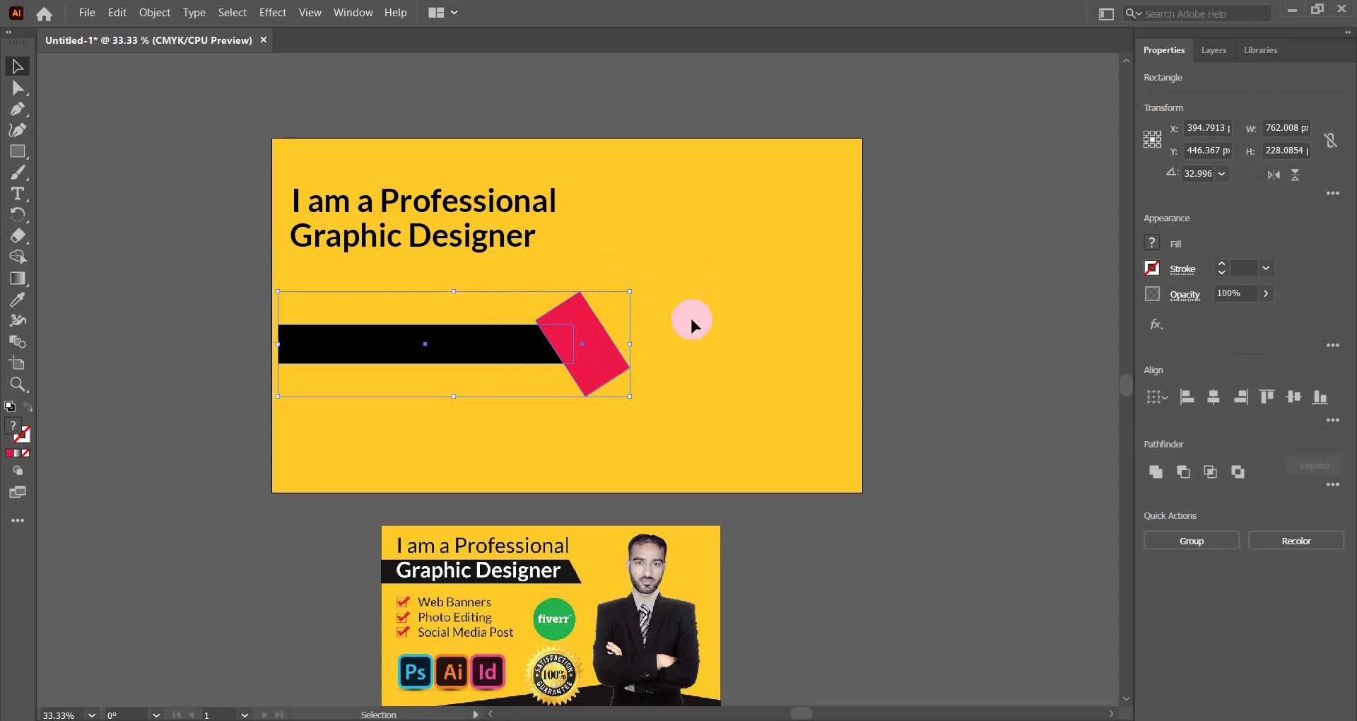
click(18, 257)
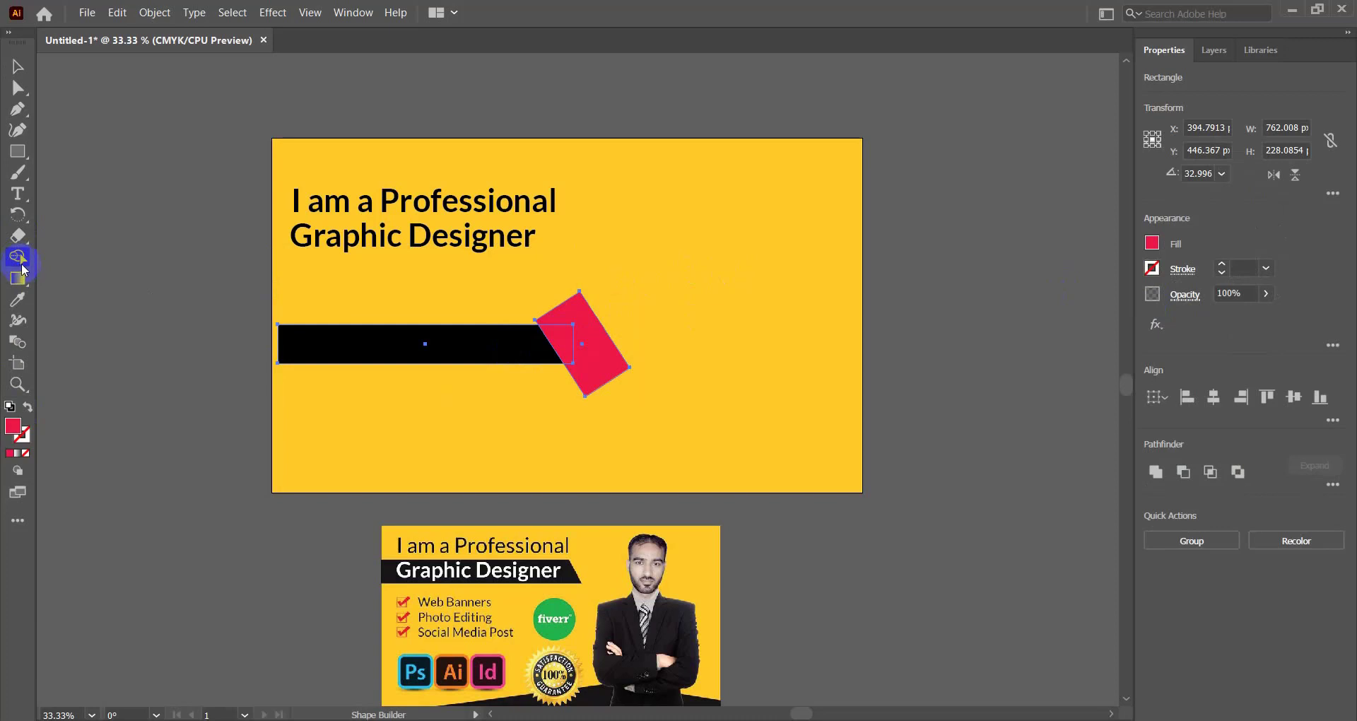
alt+click(559, 342)
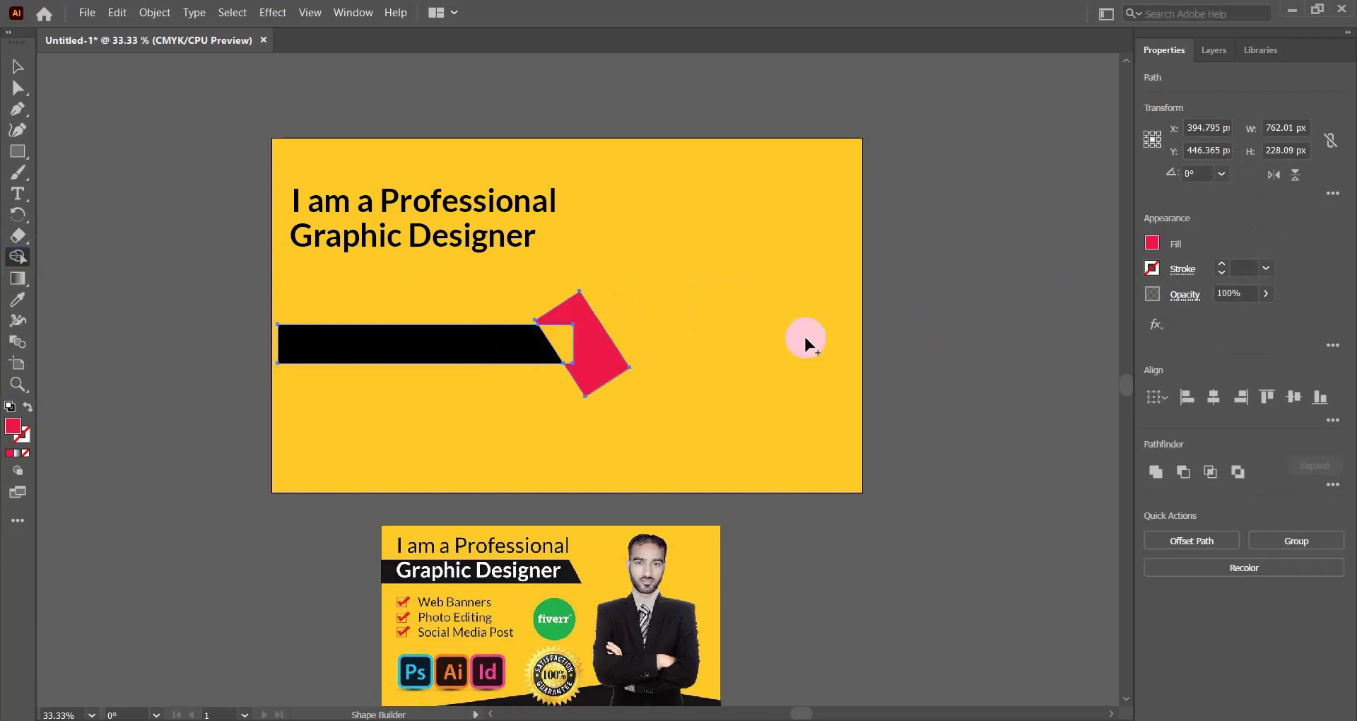
alt+click(579, 318)
click(21, 85)
Step: Move the slanted black bar up onto the Graphic Designer line
click(17, 66)
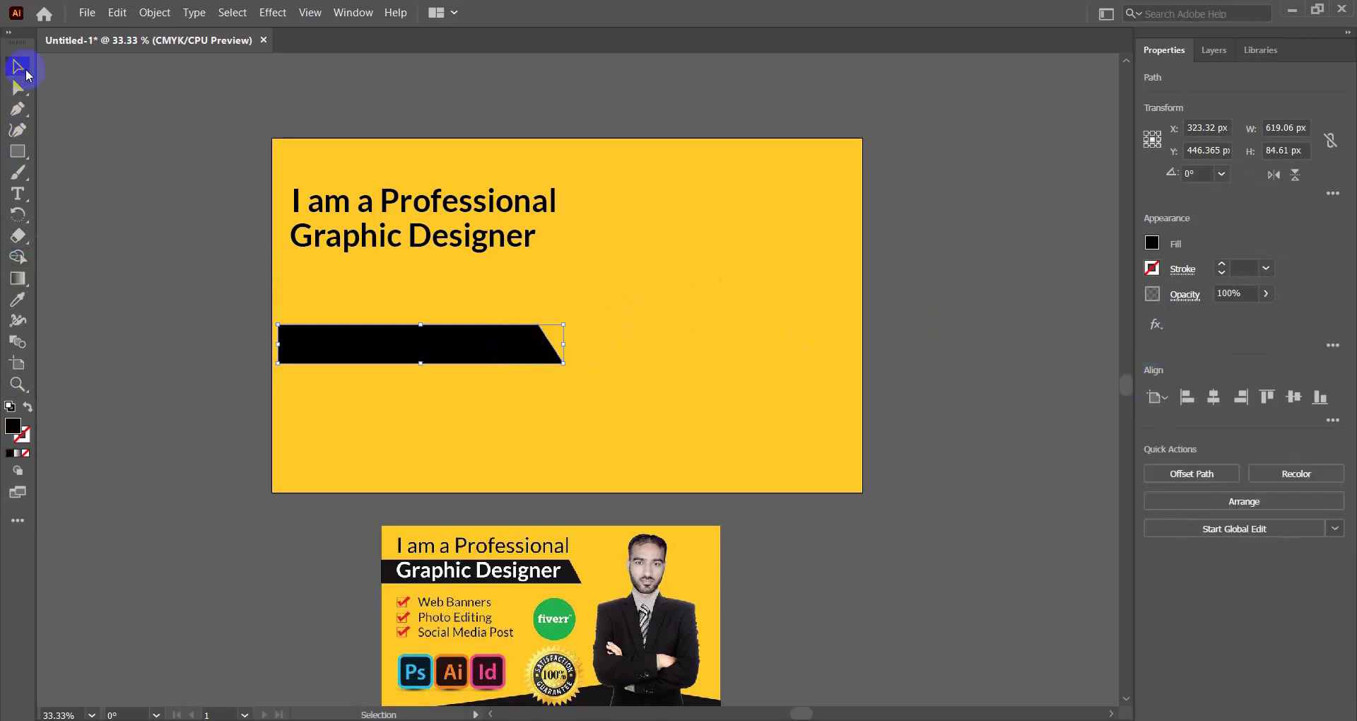
click(93, 187)
drag(469, 349, 463, 241)
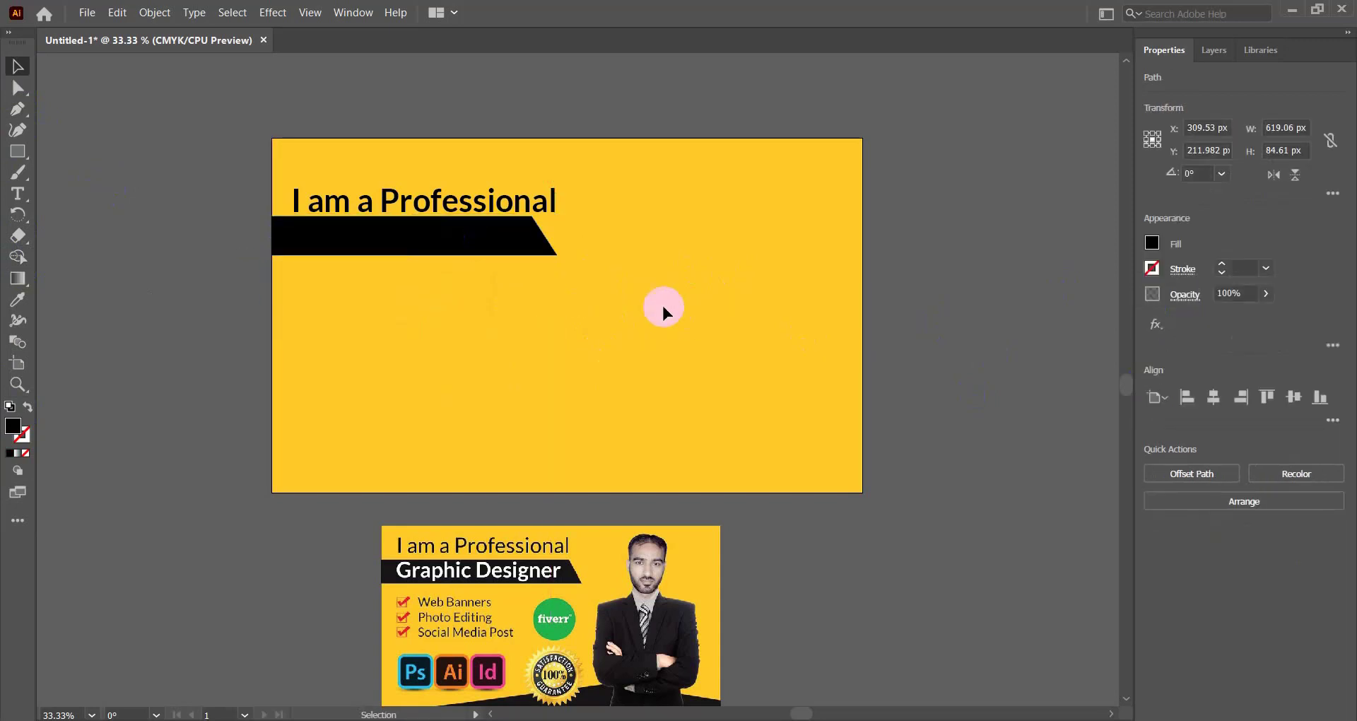
Step: Move the black bar down to uncover the Graphic Designer text
click(661, 302)
click(479, 233)
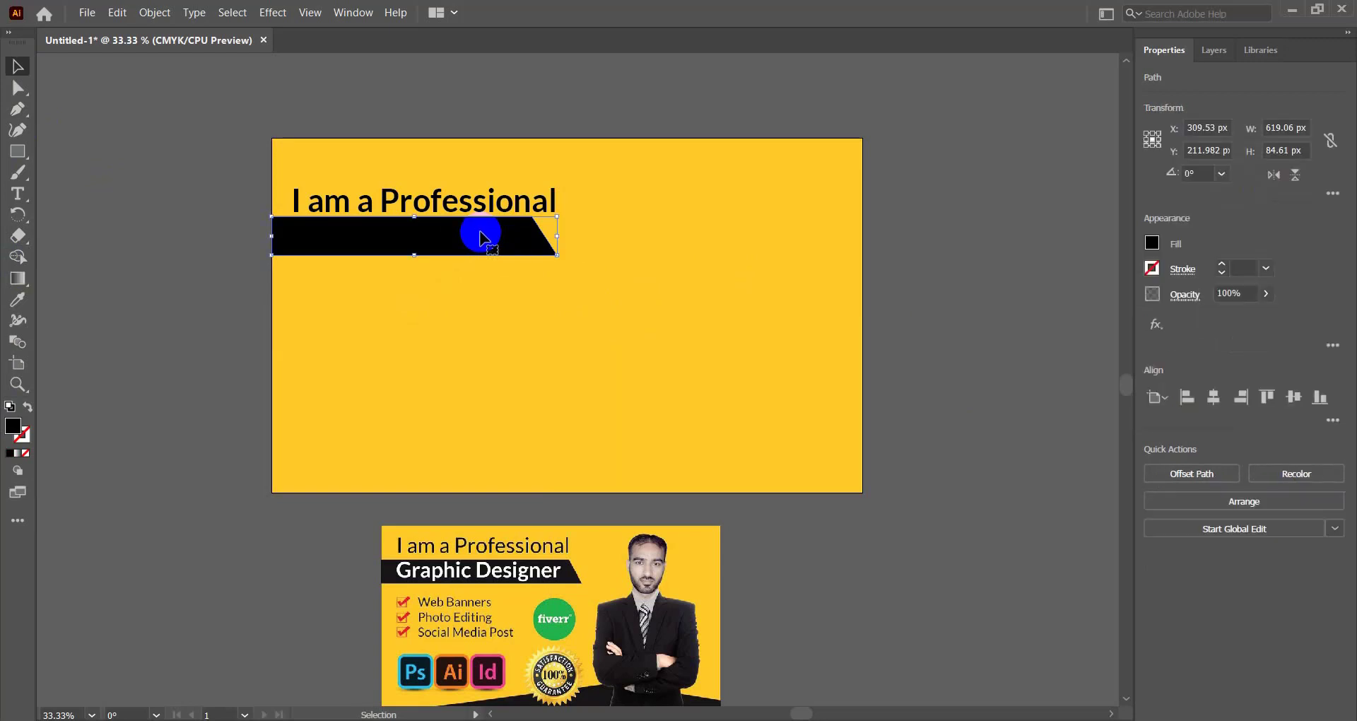
key(a)
key(v)
drag(477, 235, 470, 279)
Step: Set the Graphic Designer text fill to near-white FFFAFB
click(469, 233)
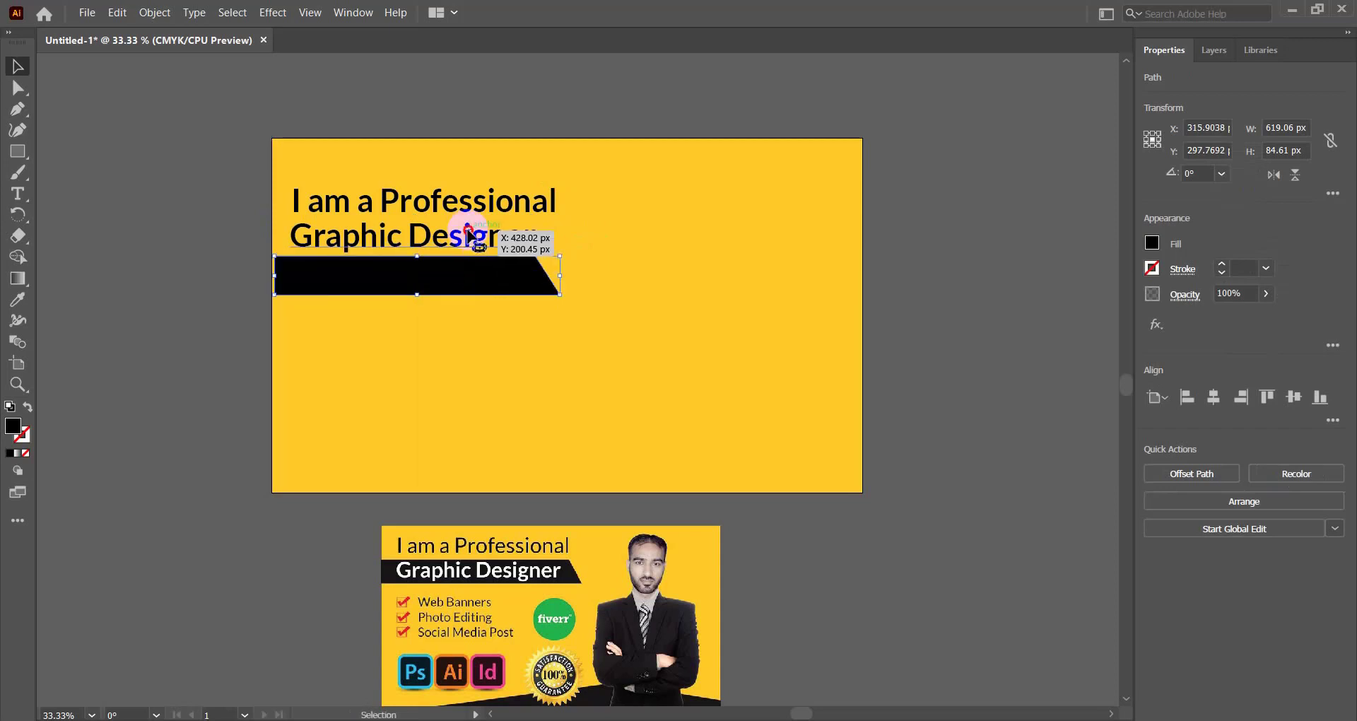
double_click(16, 429)
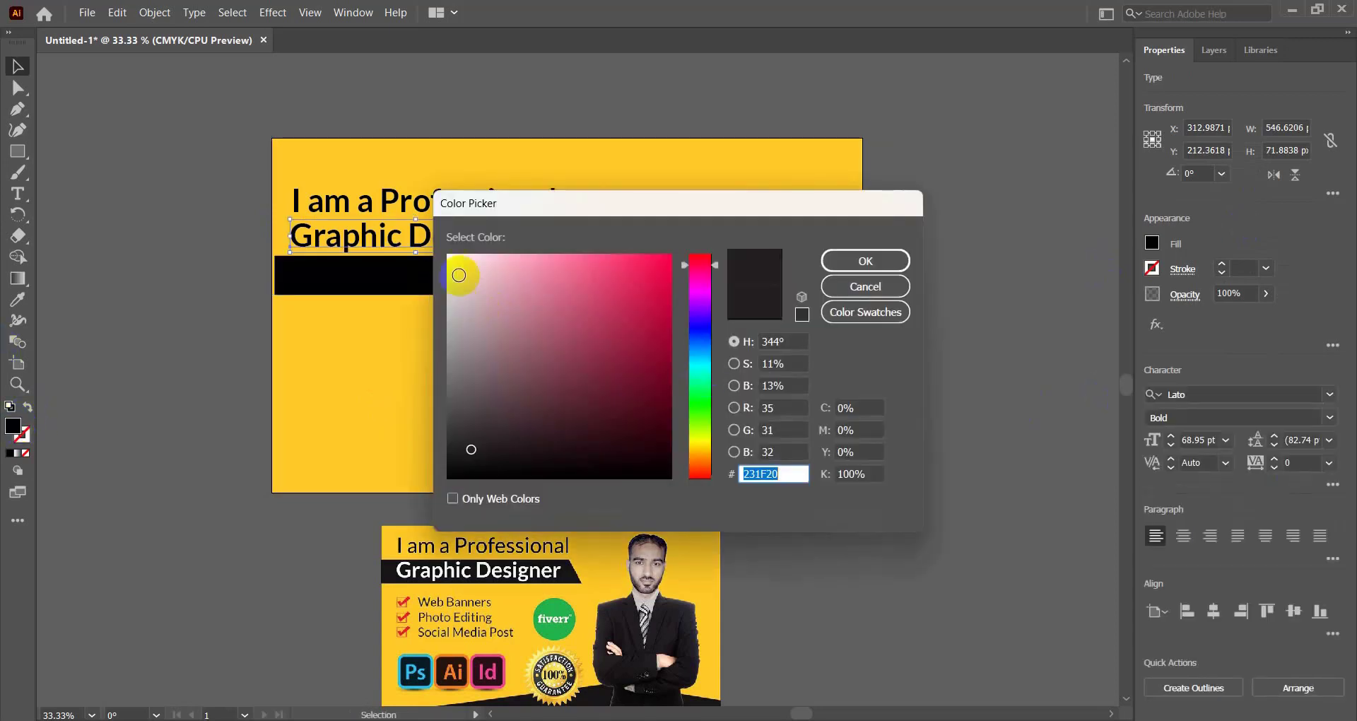
click(452, 251)
click(863, 262)
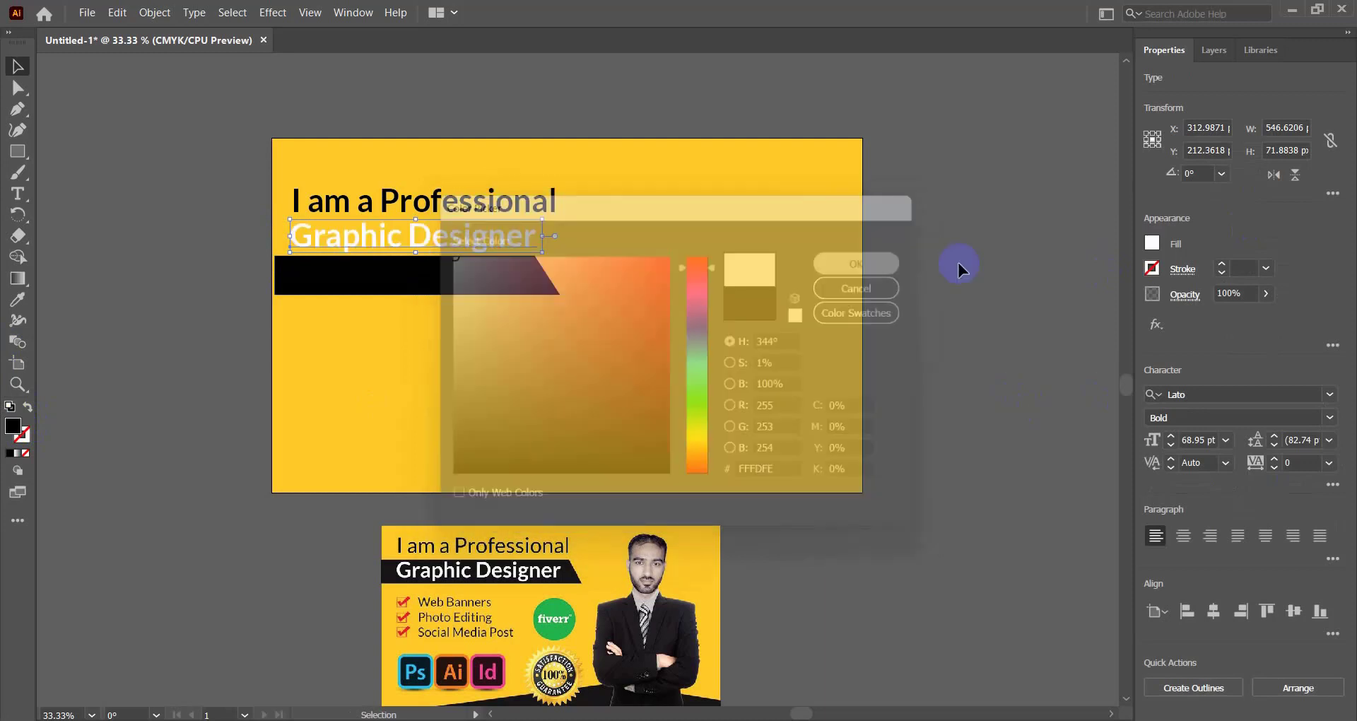
Step: Return the black bar under the text and send it behind the white headline
drag(519, 283, 543, 252)
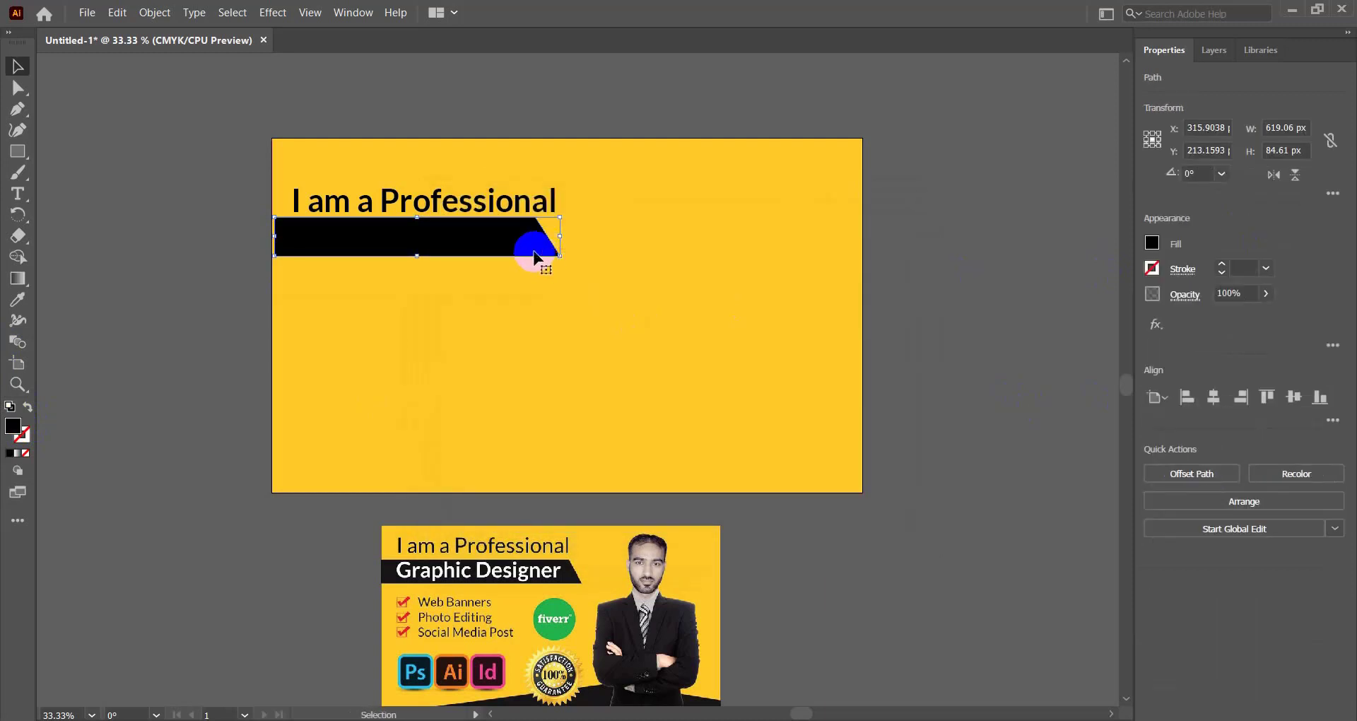
key(ctrl+[)
click(598, 305)
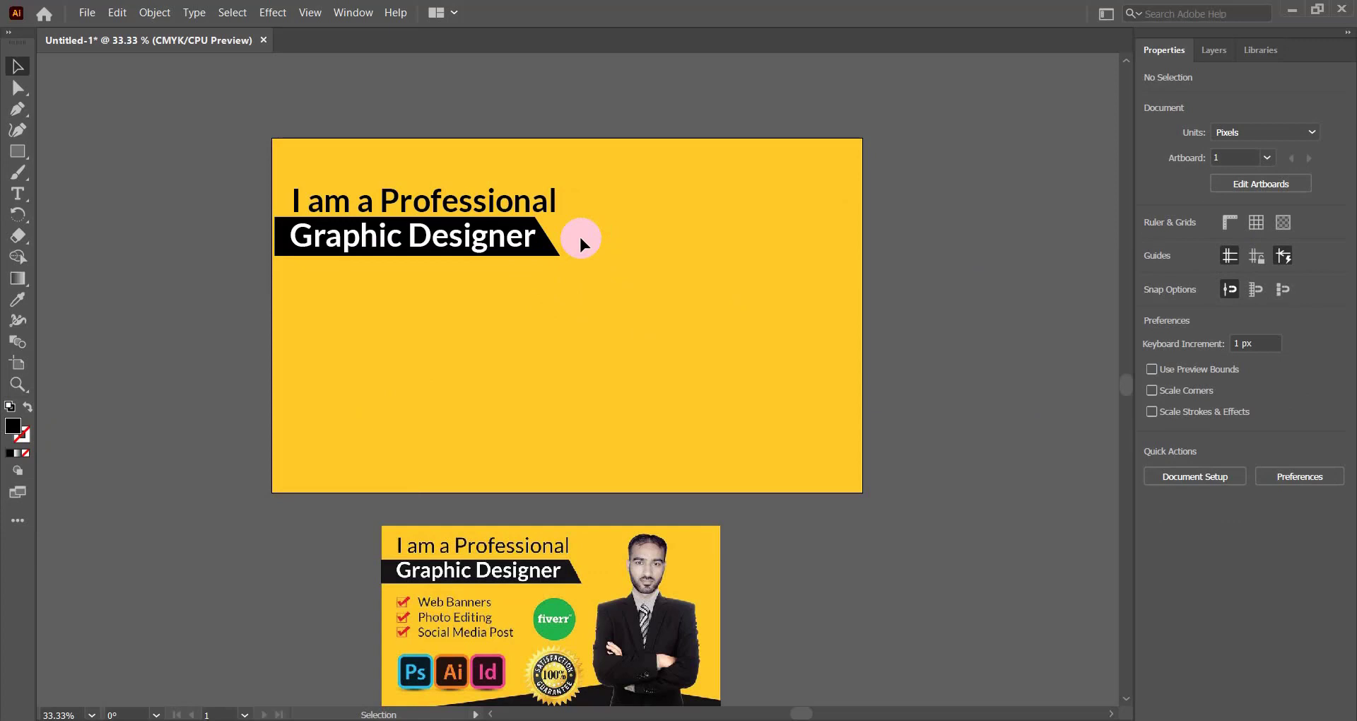
Step: Refine the bar's slanted end and stretch its left edge to the artboard edge
drag(565, 221, 514, 247)
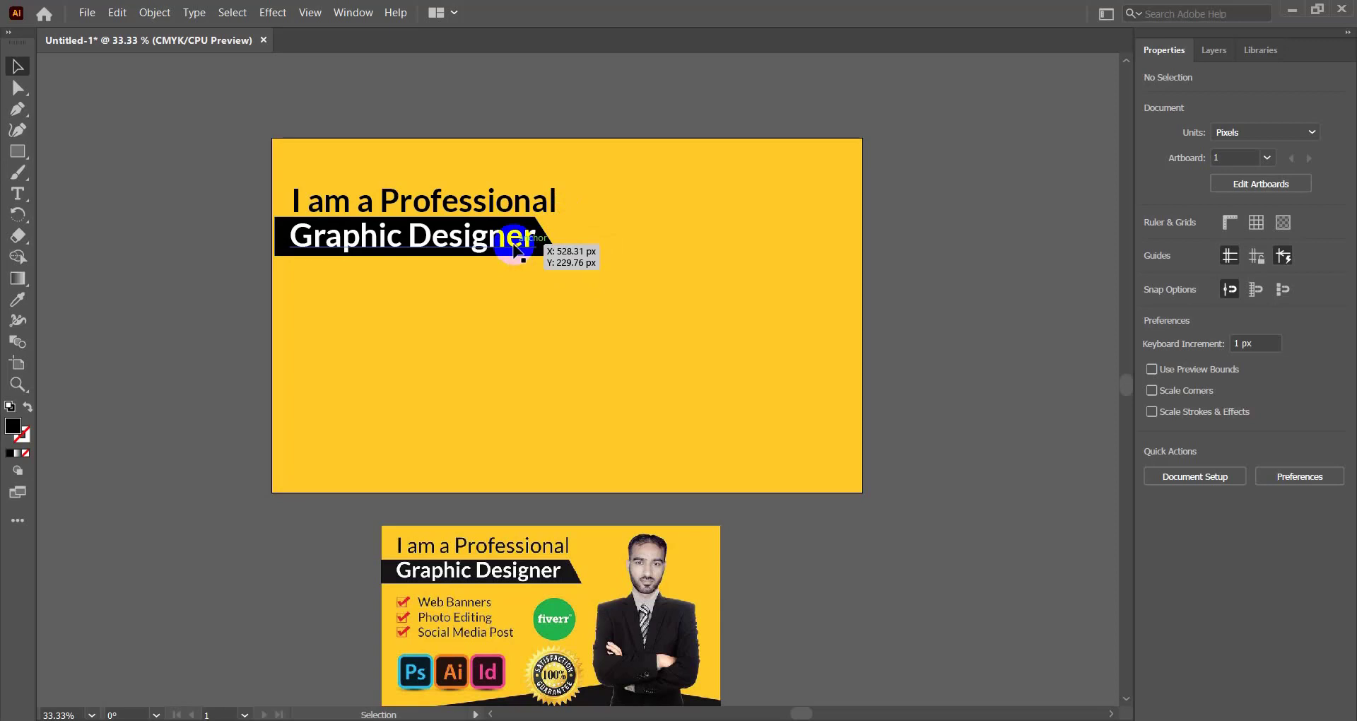
drag(514, 247, 523, 253)
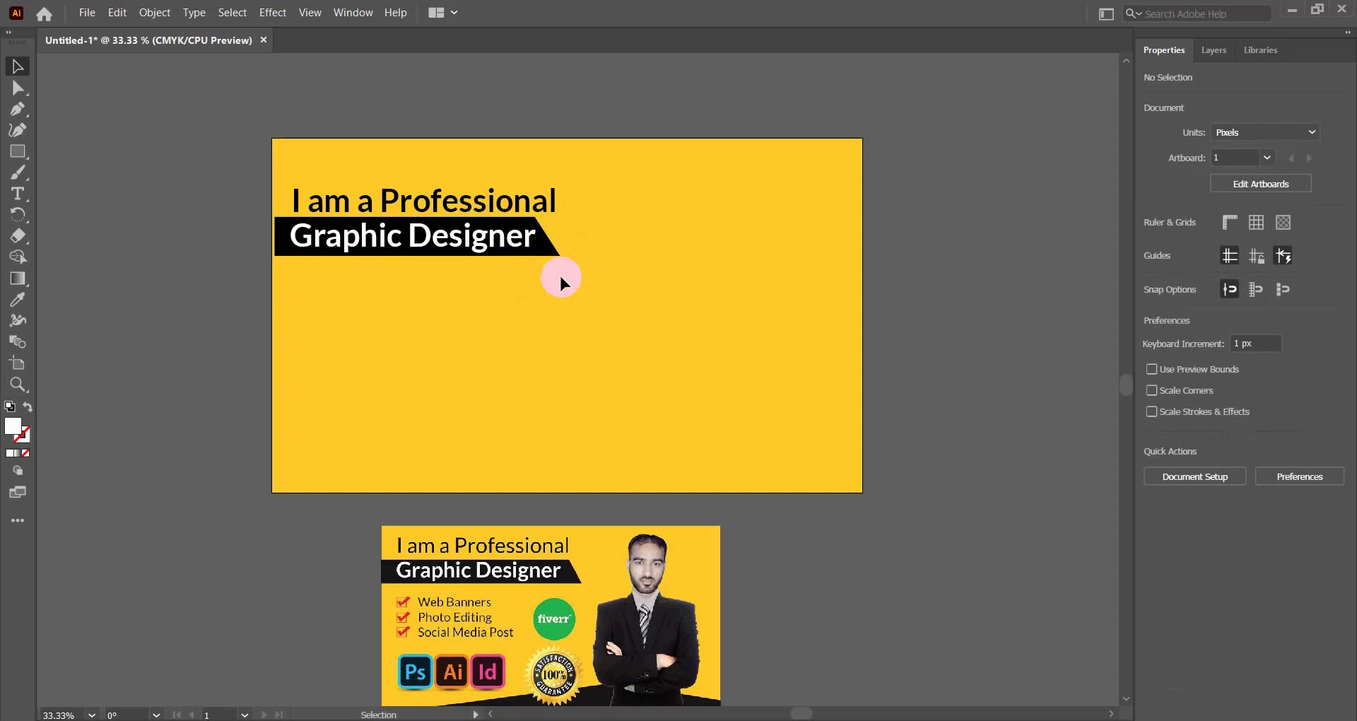
click(283, 237)
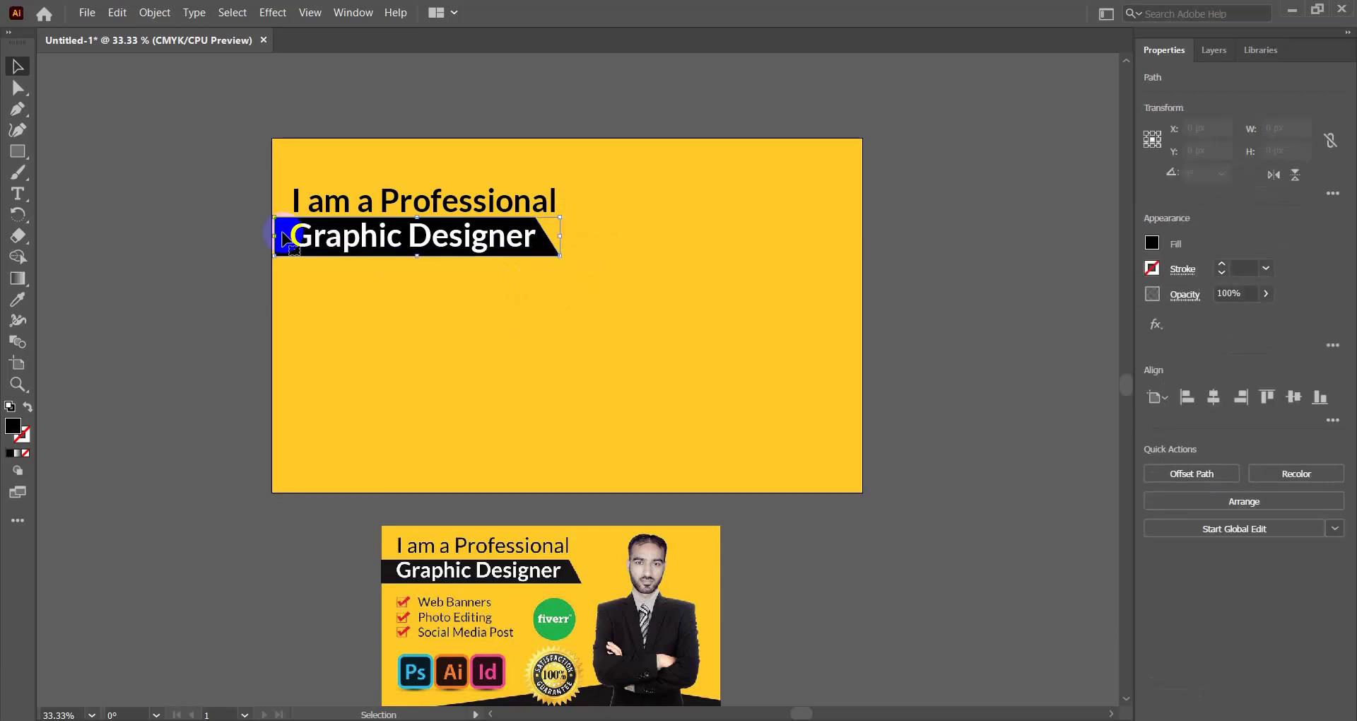
drag(278, 239, 272, 239)
click(487, 342)
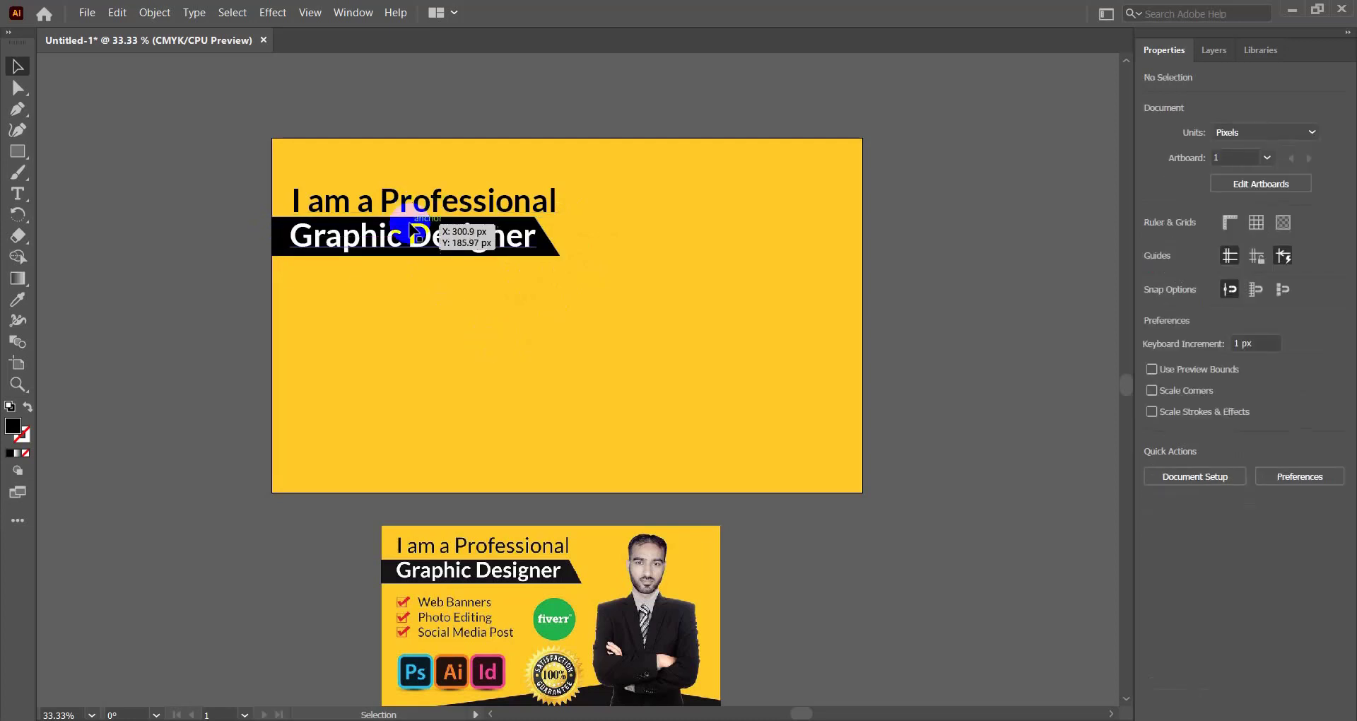
Step: Centre the Graphic Designer text vertically on the black banner
drag(412, 230, 416, 231)
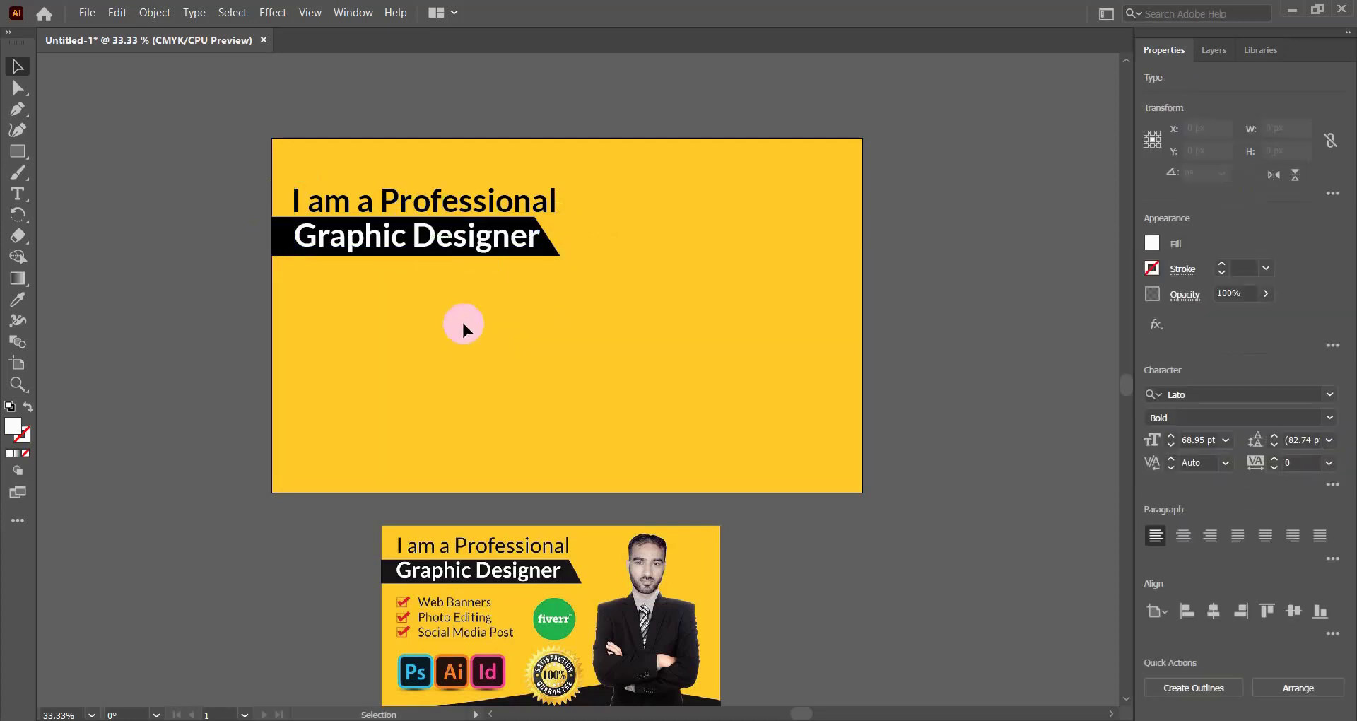
drag(462, 326, 767, 212)
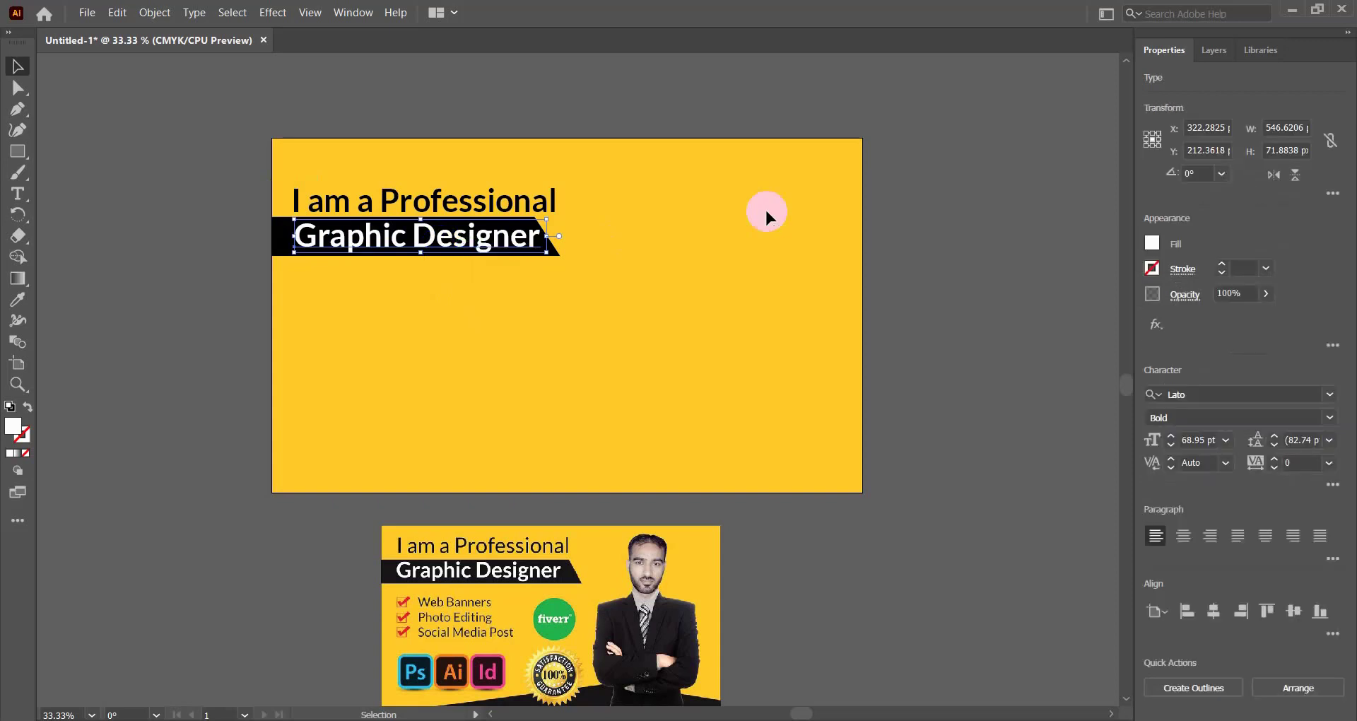
click(605, 257)
drag(565, 219, 520, 259)
click(1213, 395)
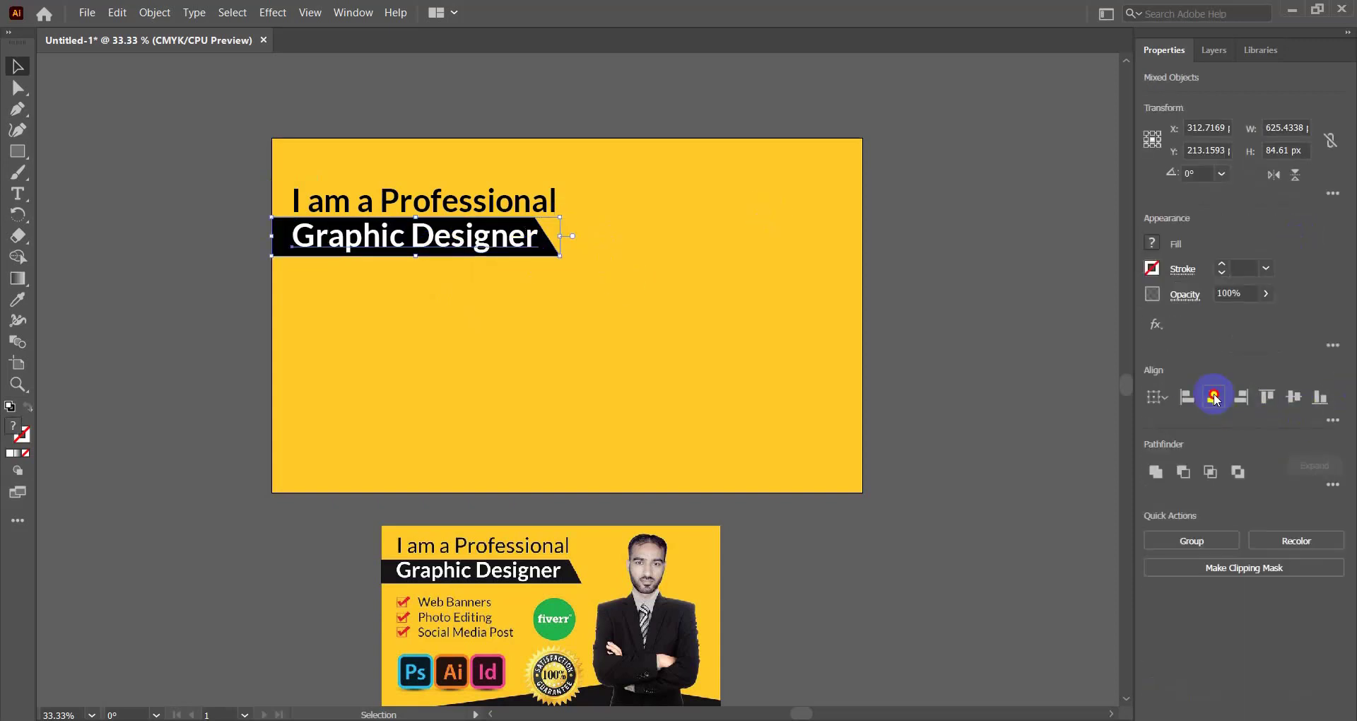
click(1296, 398)
click(689, 331)
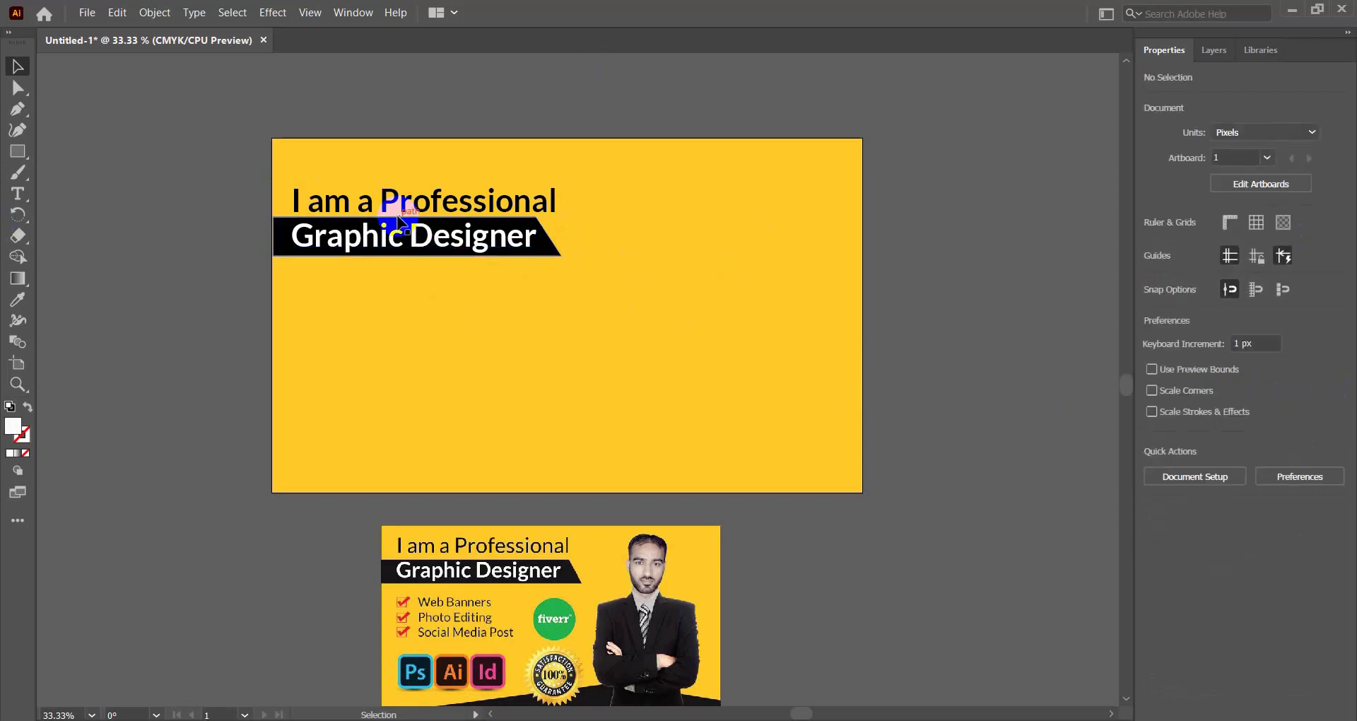
Step: Left-align the 'I am a Professional' and 'Graphic Designer' lines
click(412, 233)
shift+click(403, 207)
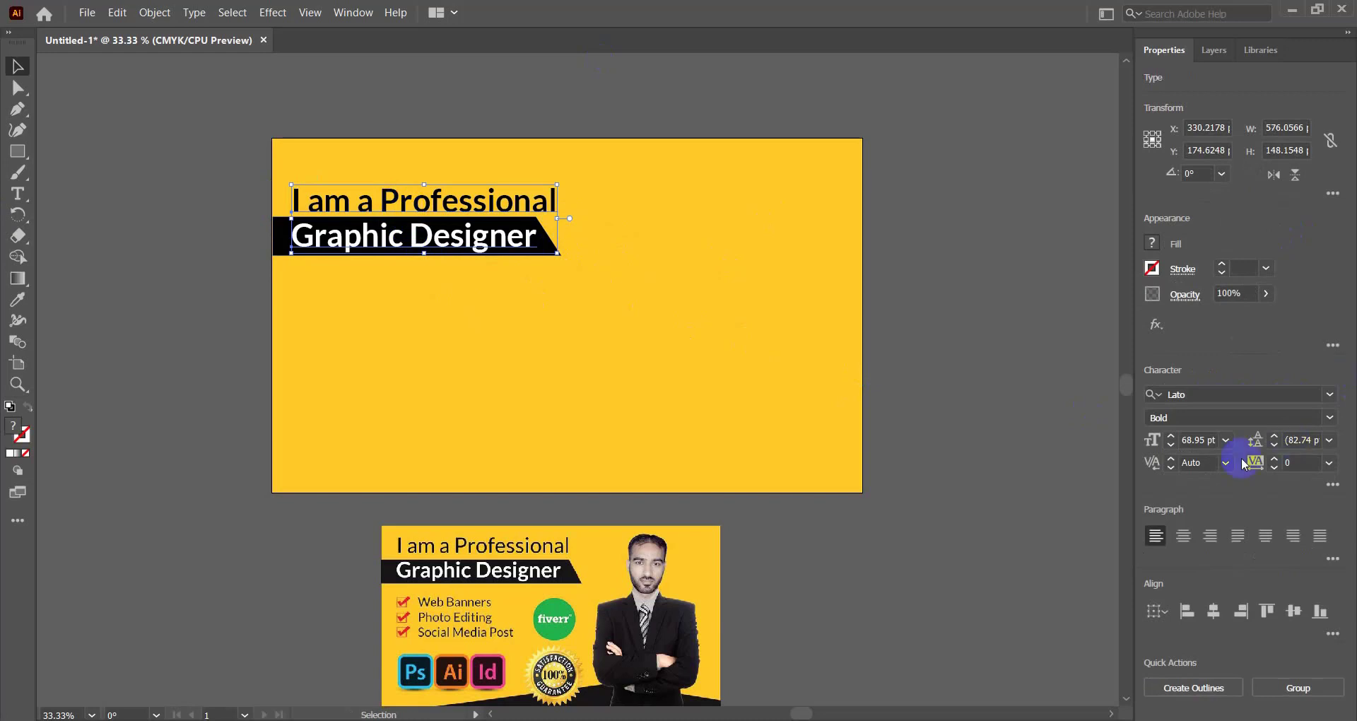
click(1187, 612)
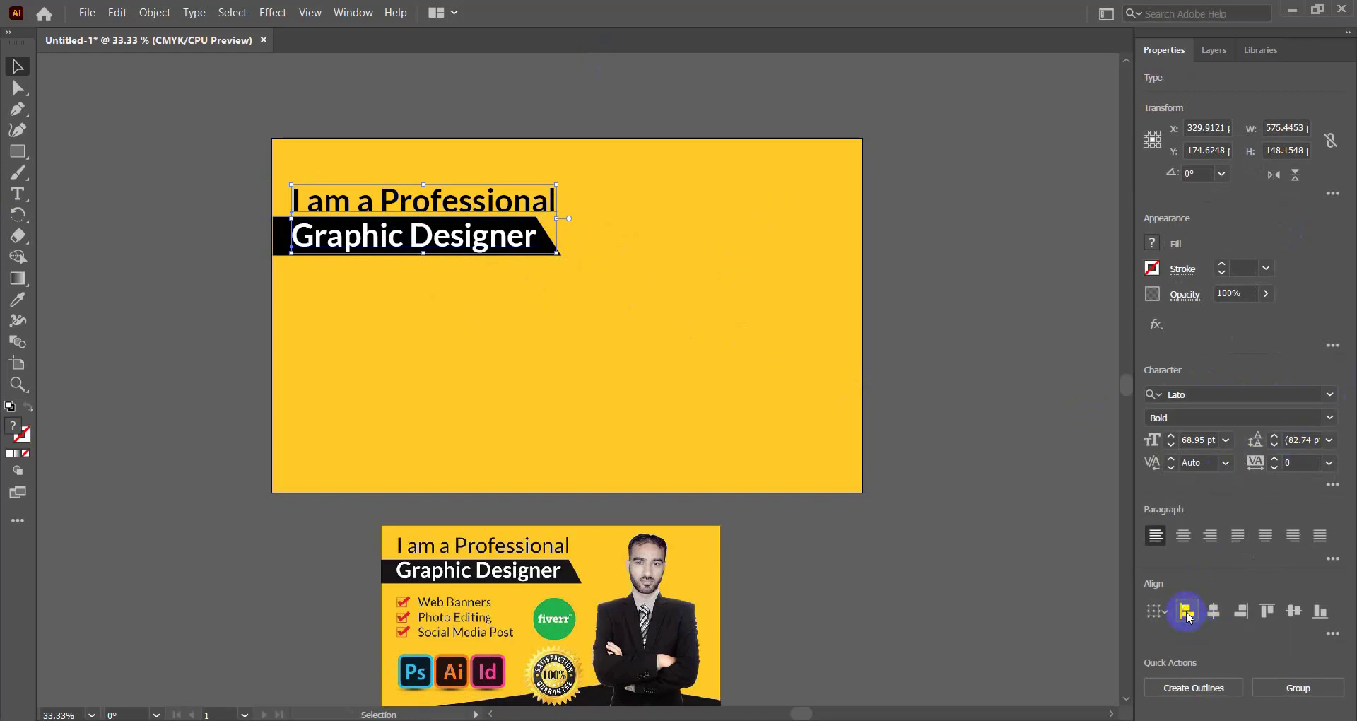
click(721, 394)
Step: Reduce the 'I am a Professional' line to 64 pt
scroll(1119, 316, down, 1)
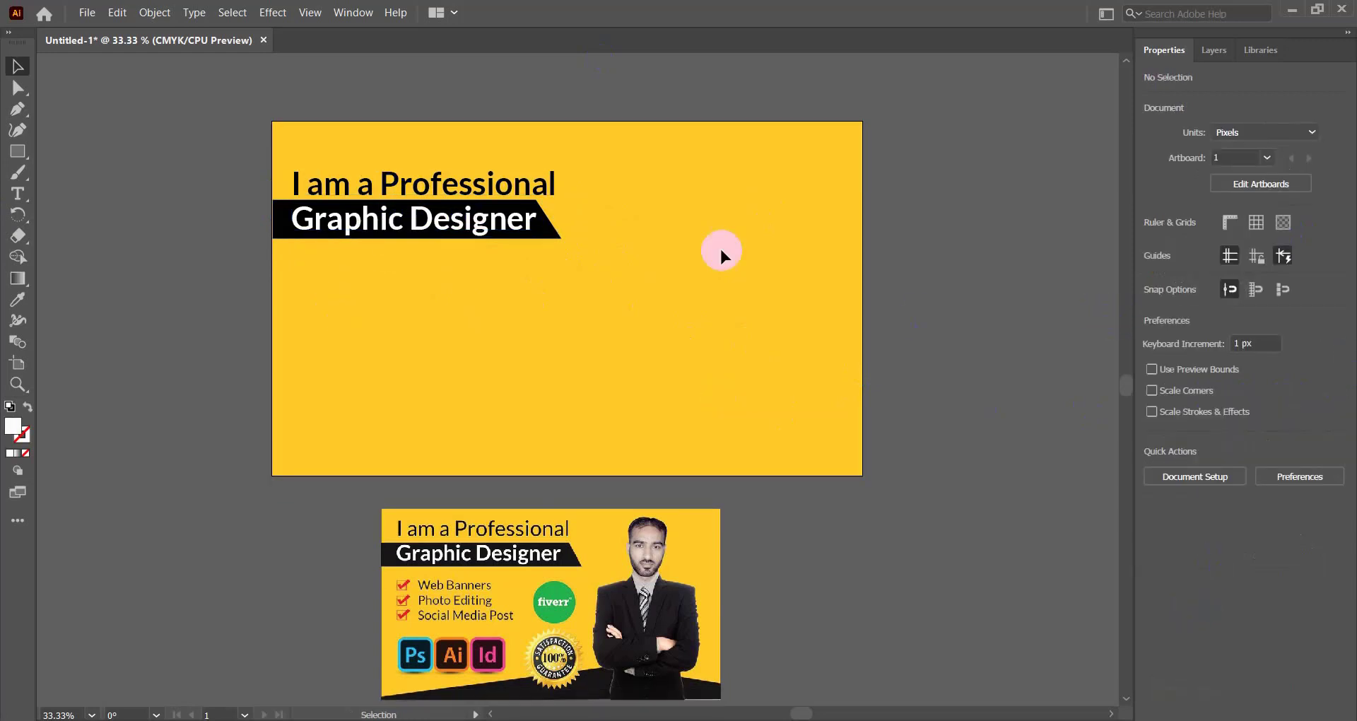
click(529, 194)
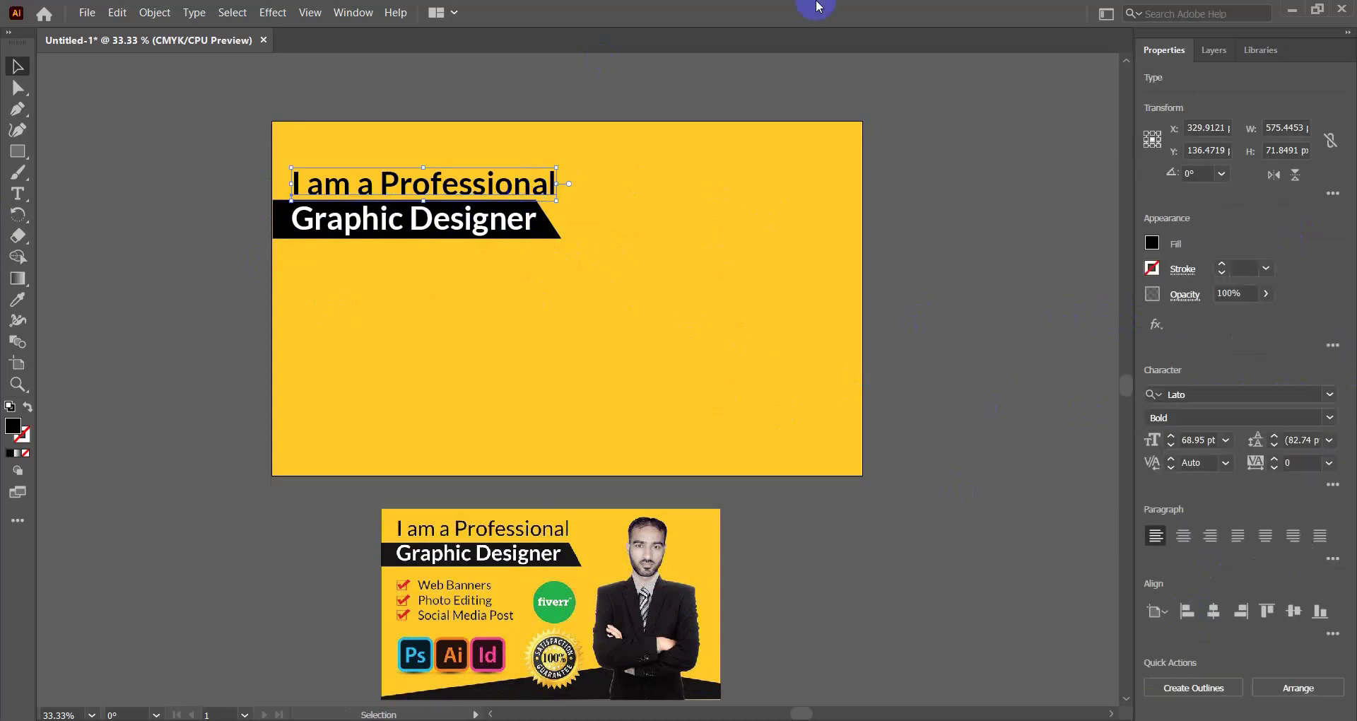
click(1171, 445)
click(1171, 445)
click(1171, 445)
click(1171, 445)
click(1171, 446)
click(718, 370)
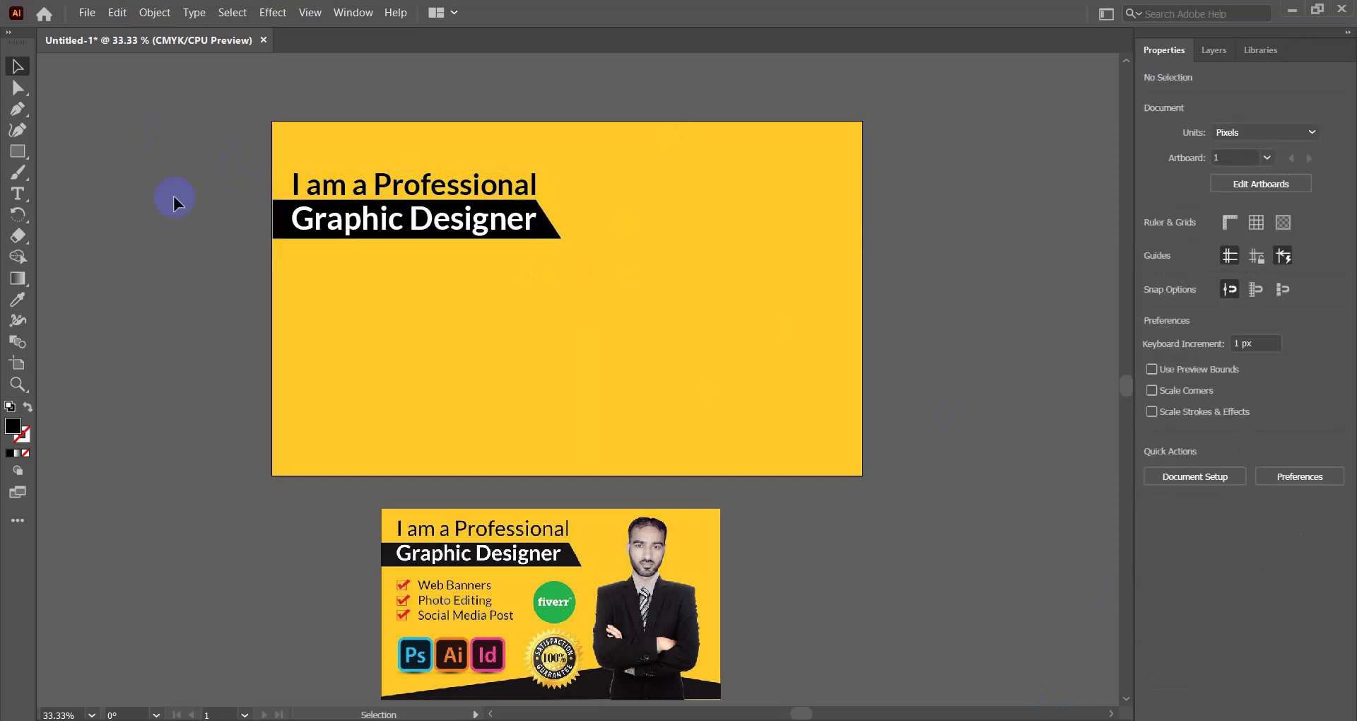
Step: Group the headline text with its black banner
drag(260, 148, 385, 204)
key(ctrl+g)
click(451, 284)
scroll(449, 283, down, 1)
shift+click(384, 204)
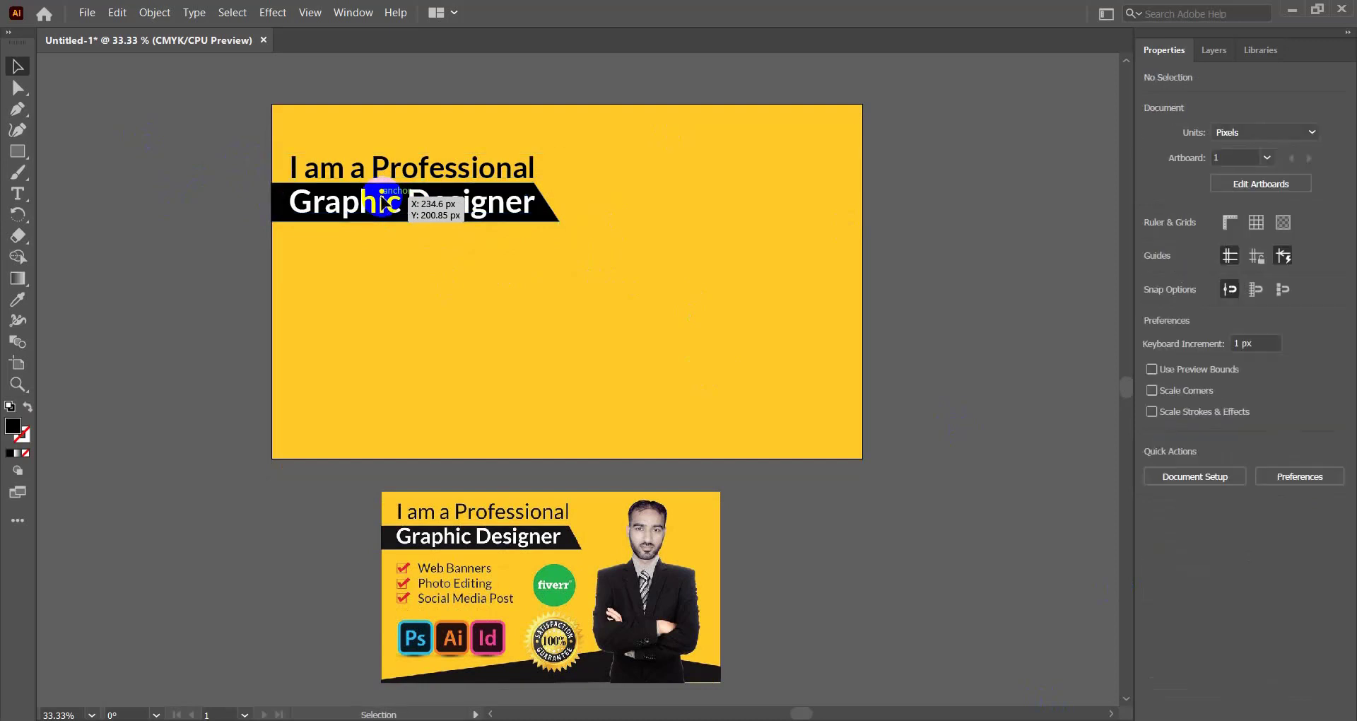
scroll(506, 308, down, 3)
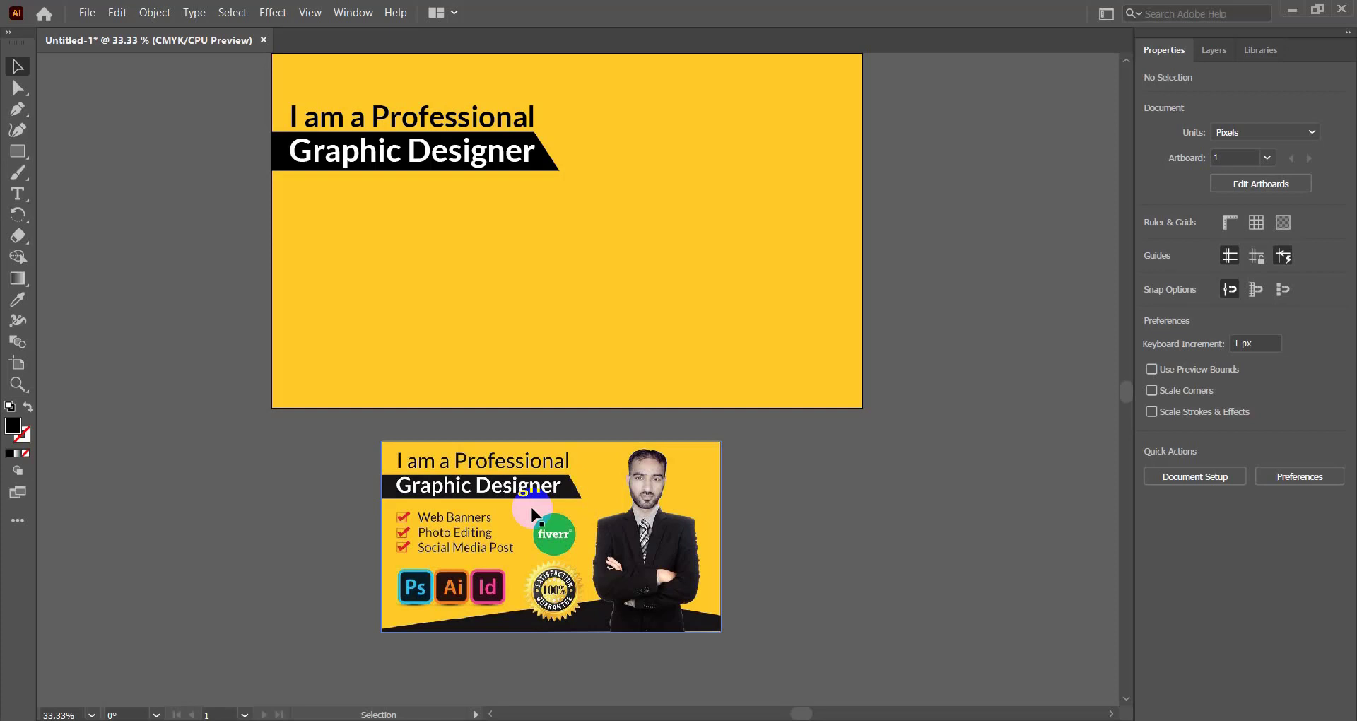
Step: Draw a square below the banner with no fill and a black outline
click(18, 152)
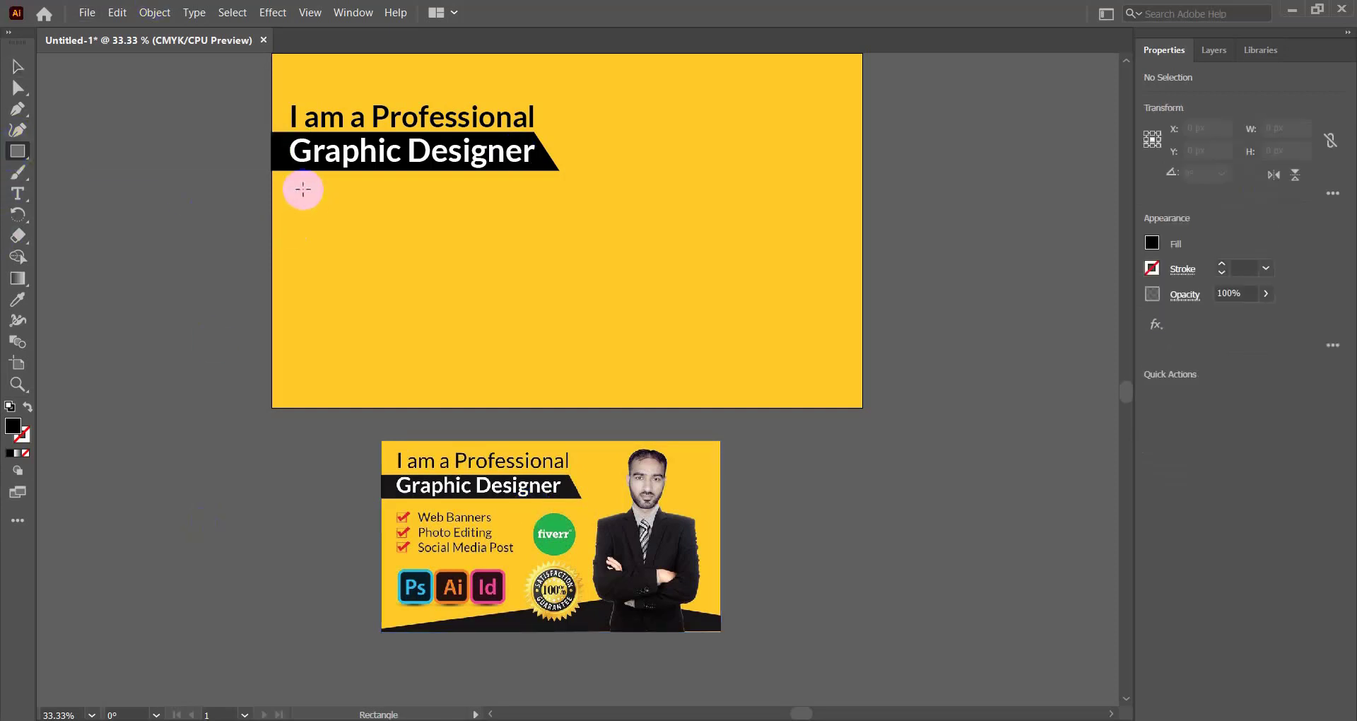
drag(303, 189, 344, 241)
click(18, 67)
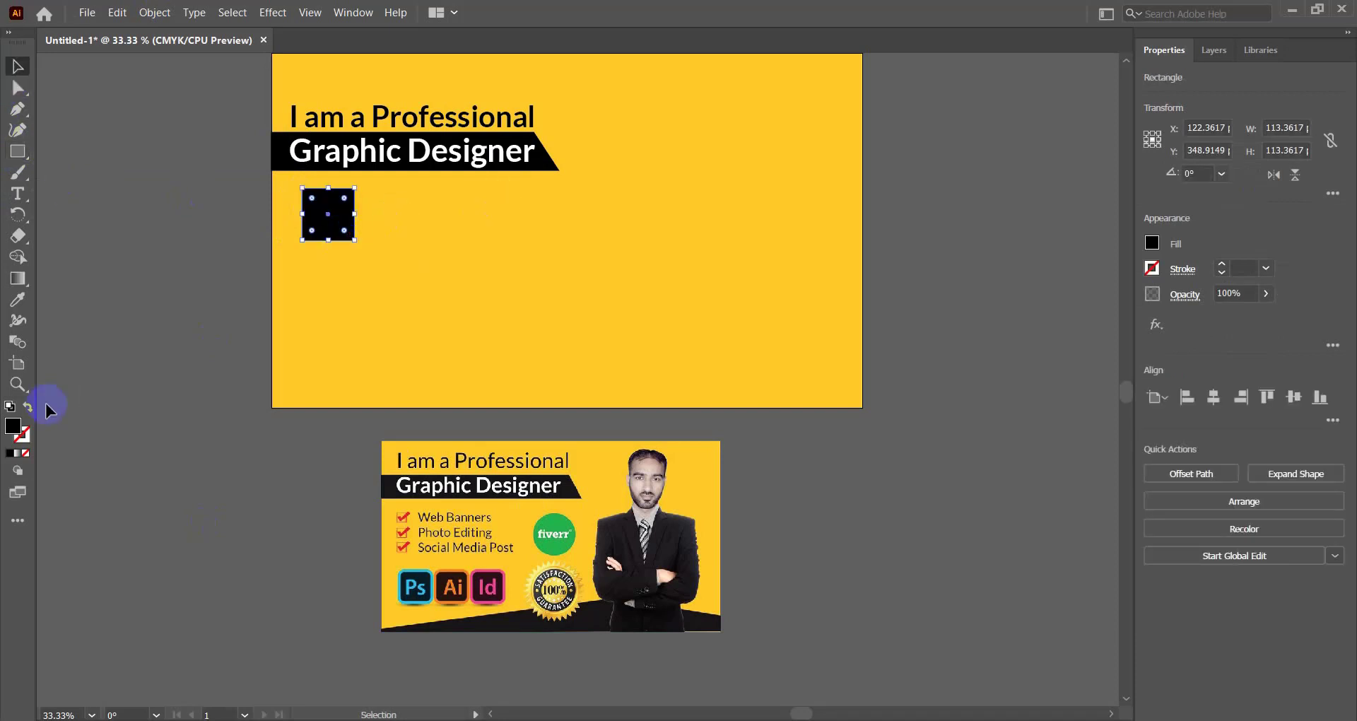
click(26, 455)
click(24, 439)
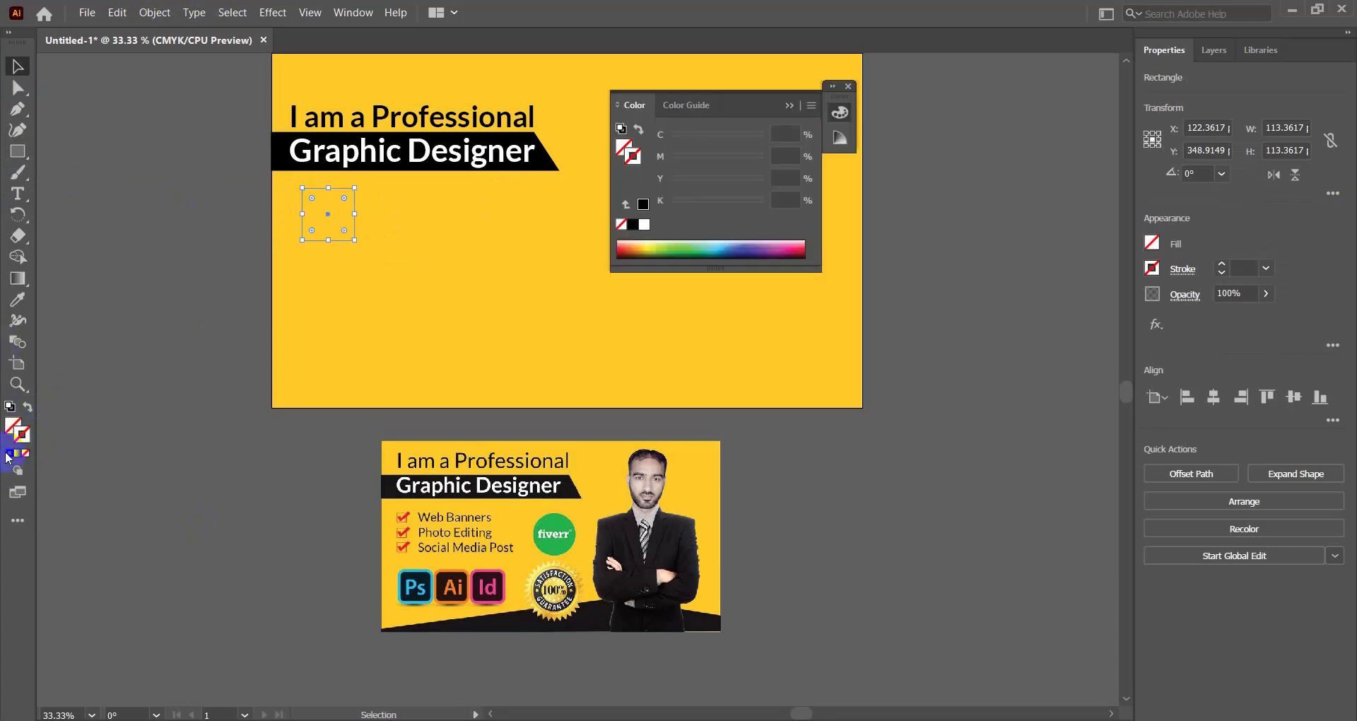
click(10, 453)
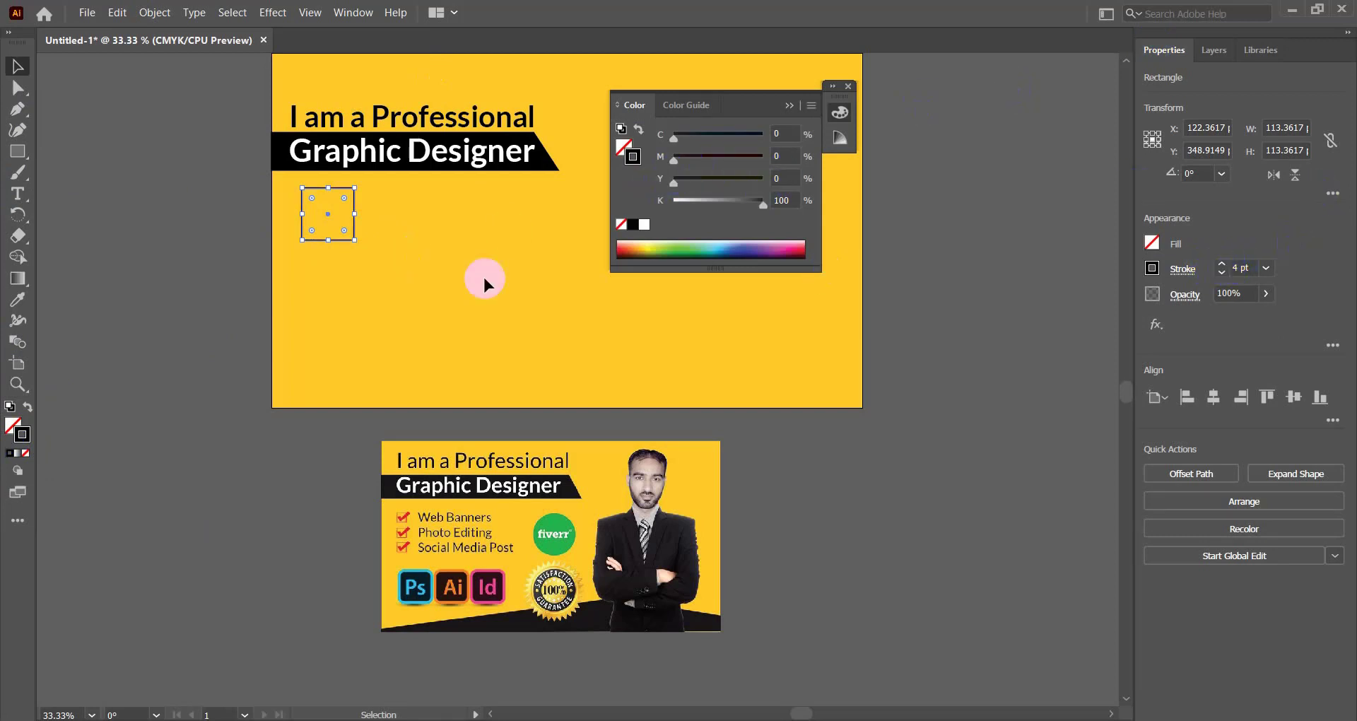
Step: Nudge the empty square slightly to the right
click(390, 267)
click(354, 239)
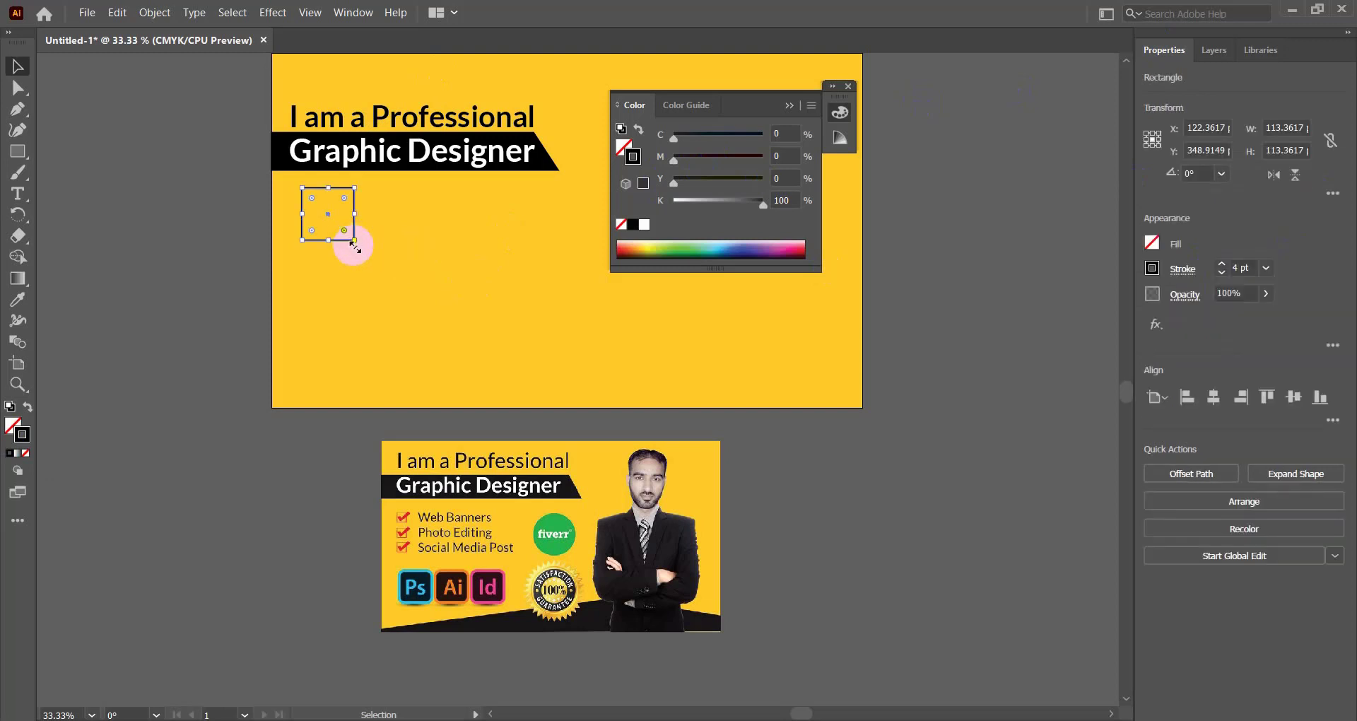
click(328, 216)
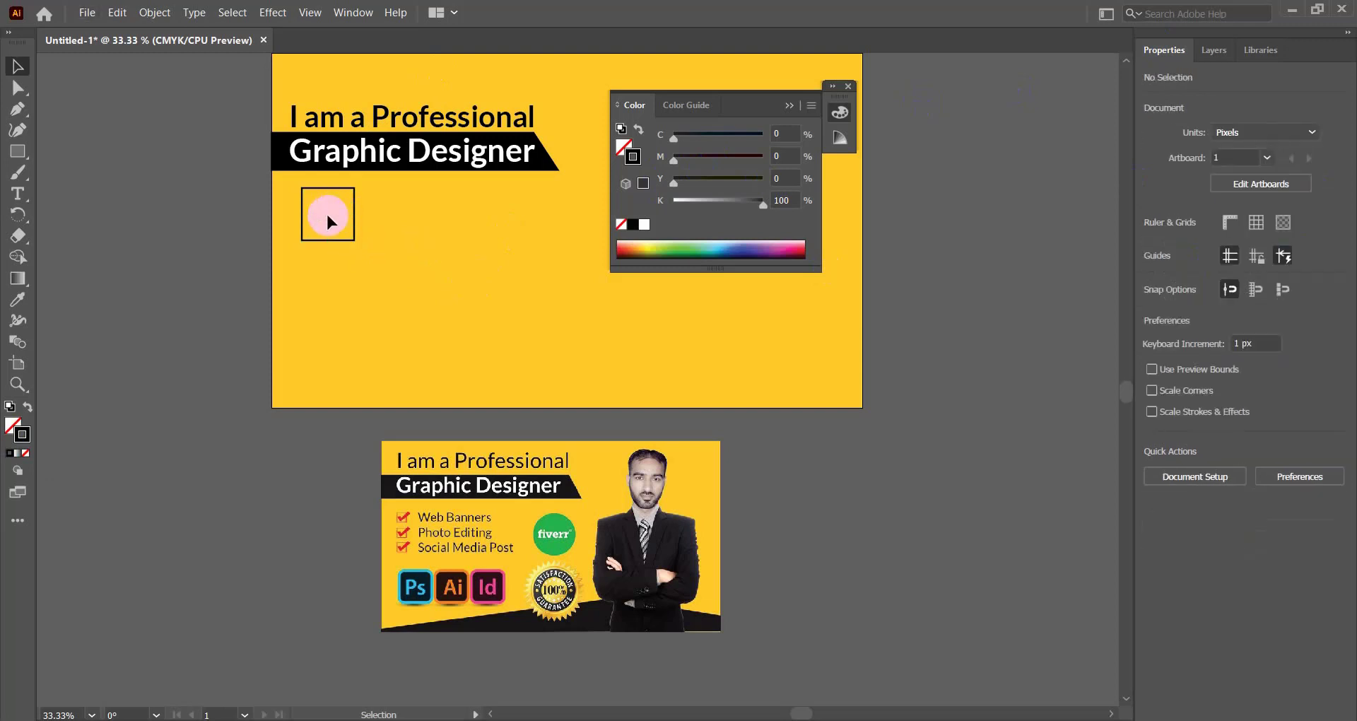
click(352, 214)
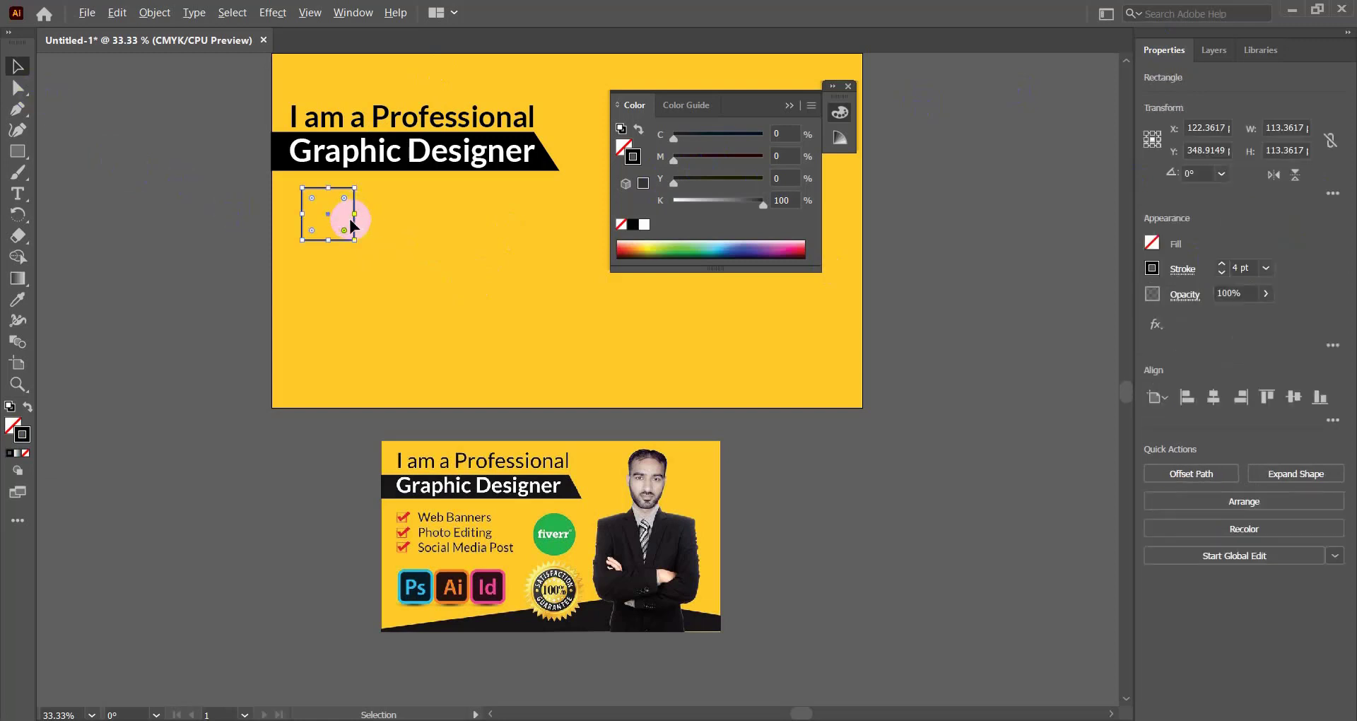
drag(352, 222, 361, 227)
Step: Duplicate the square, enlarge the copy, and centre both squares horizontally and vertically
drag(361, 224, 360, 244)
drag(282, 190, 363, 248)
click(1213, 396)
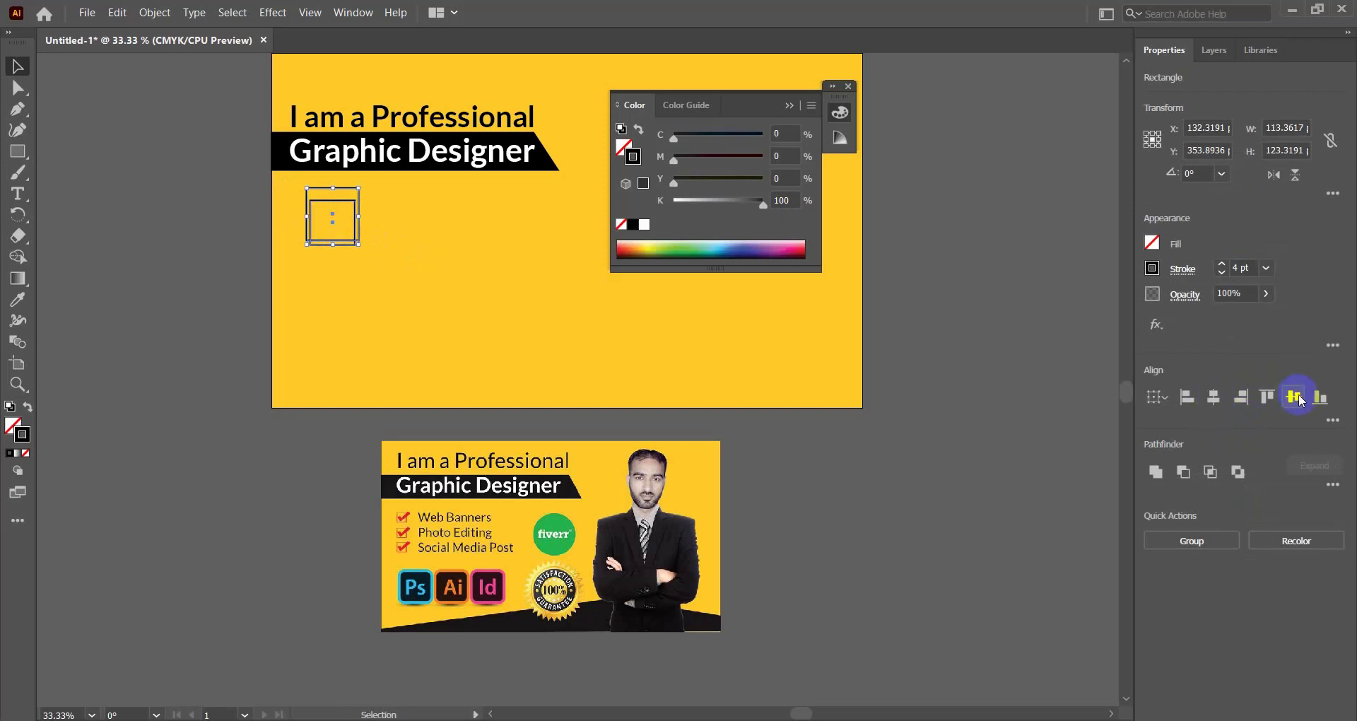
click(1294, 397)
click(432, 292)
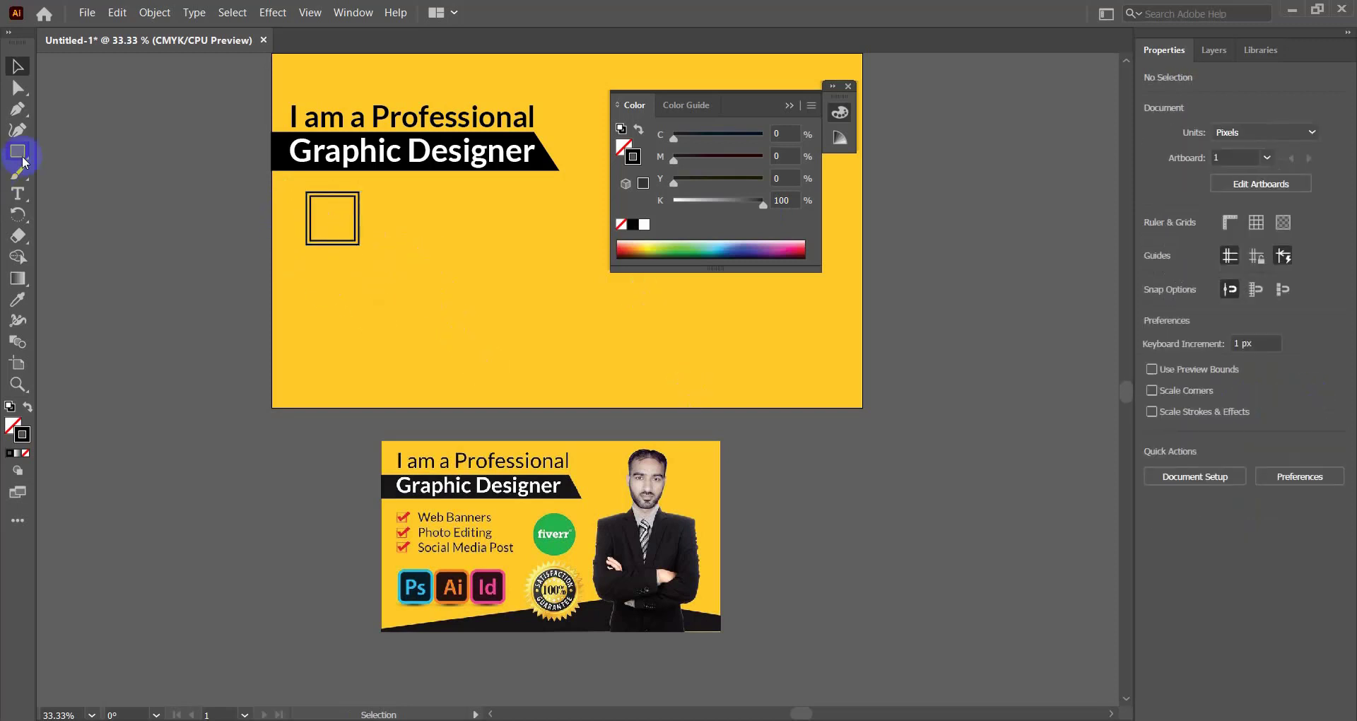
Step: Draw a circle and centre it horizontally and vertically within the squares
drag(23, 161, 61, 168)
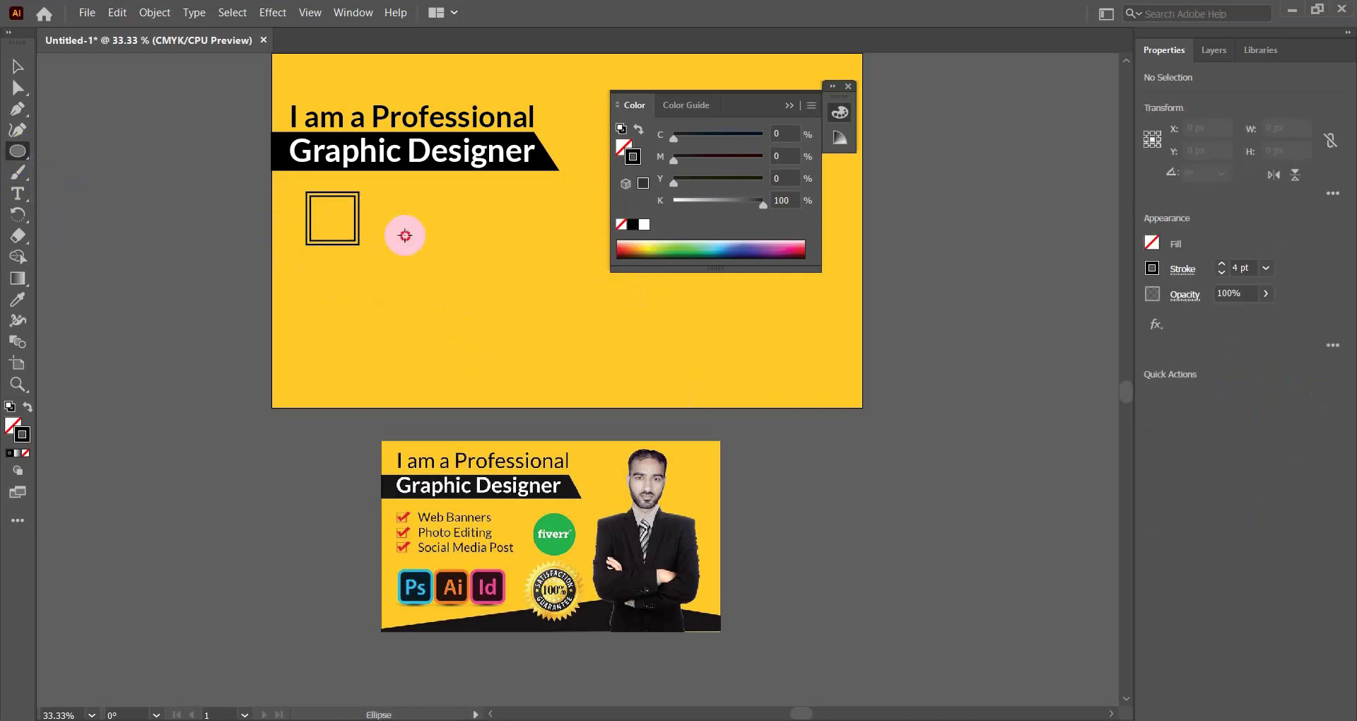
drag(405, 236, 432, 250)
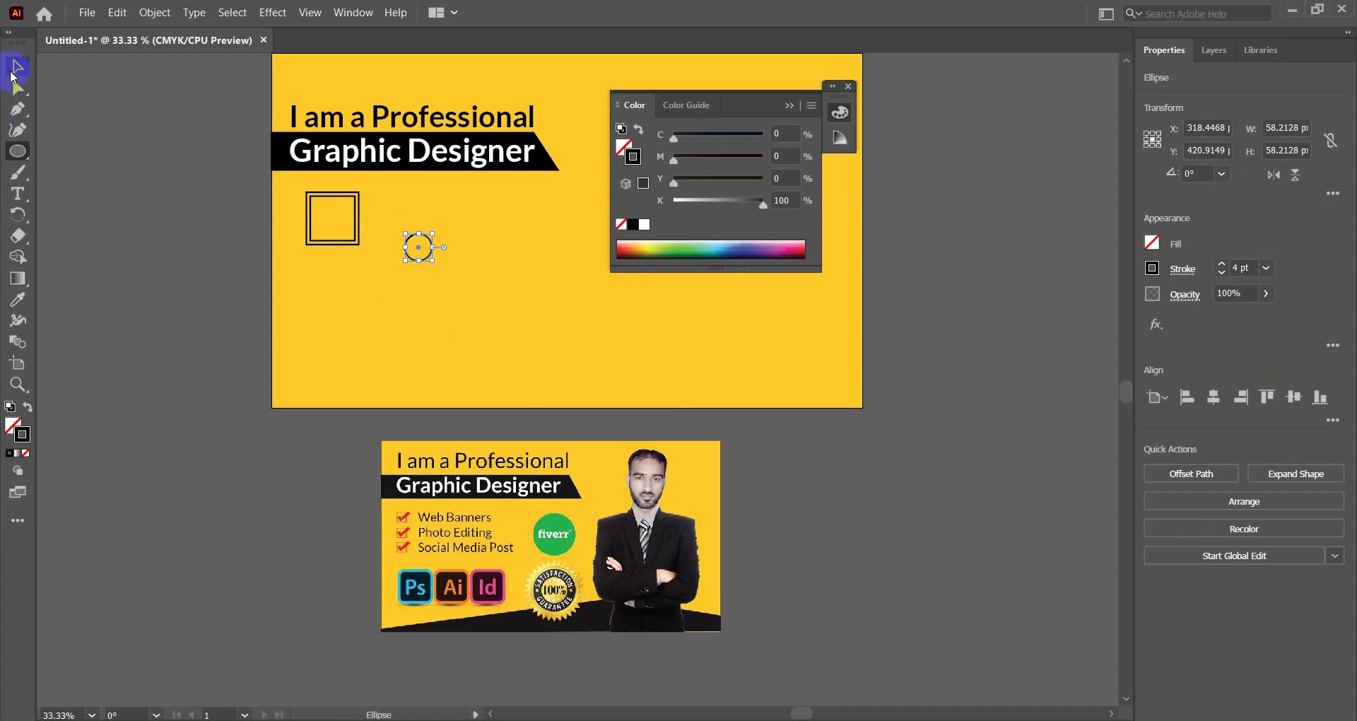
key(v)
click(433, 253)
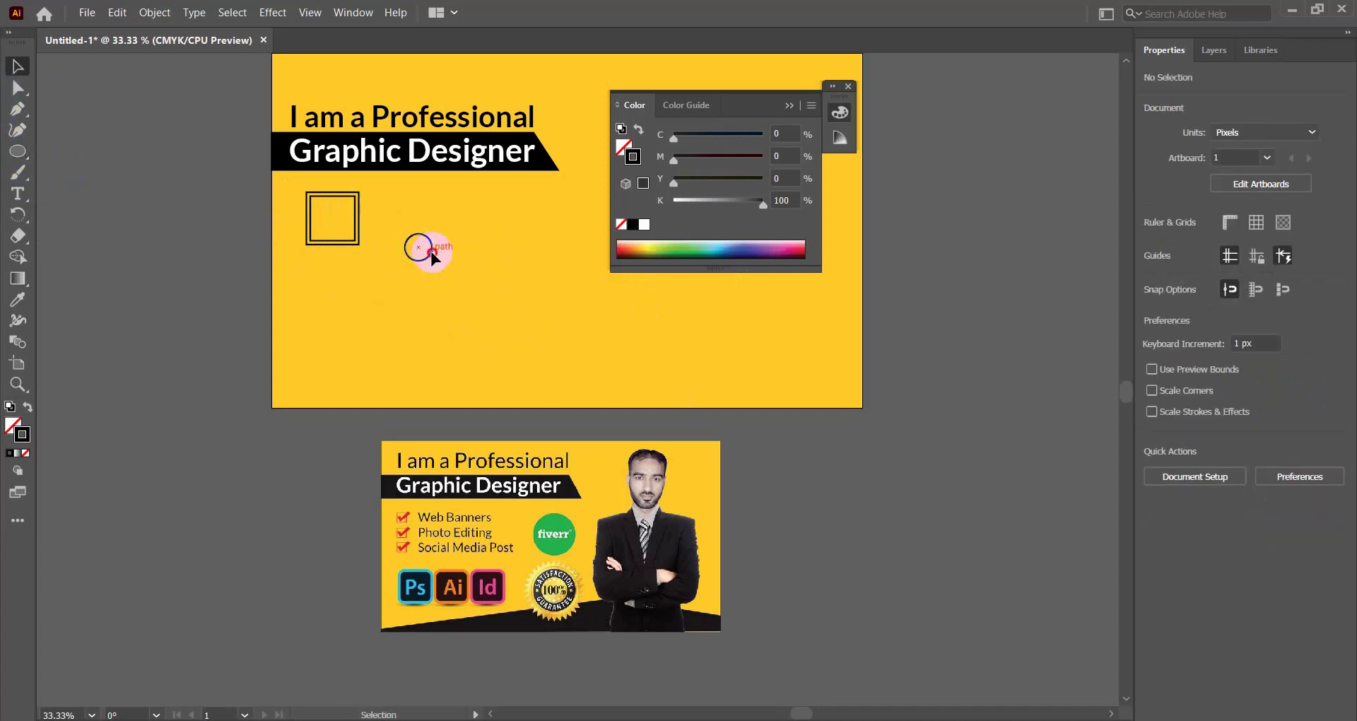
mouse_move(431, 255)
mouse_down()
mouse_move(369, 221)
mouse_move(345, 225)
mouse_move(379, 258)
mouse_up()
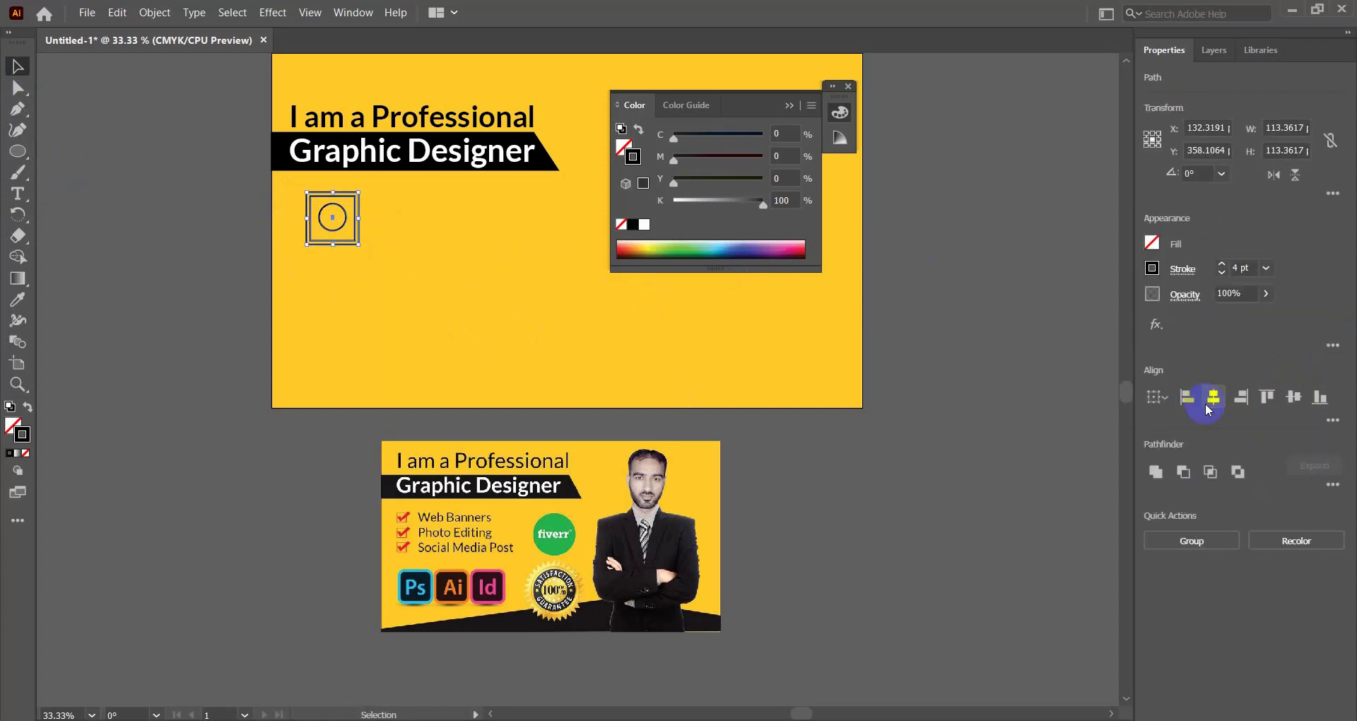
click(1267, 401)
click(1293, 397)
Step: Group the circle with the squares and shrink the group to about 58 px
click(396, 281)
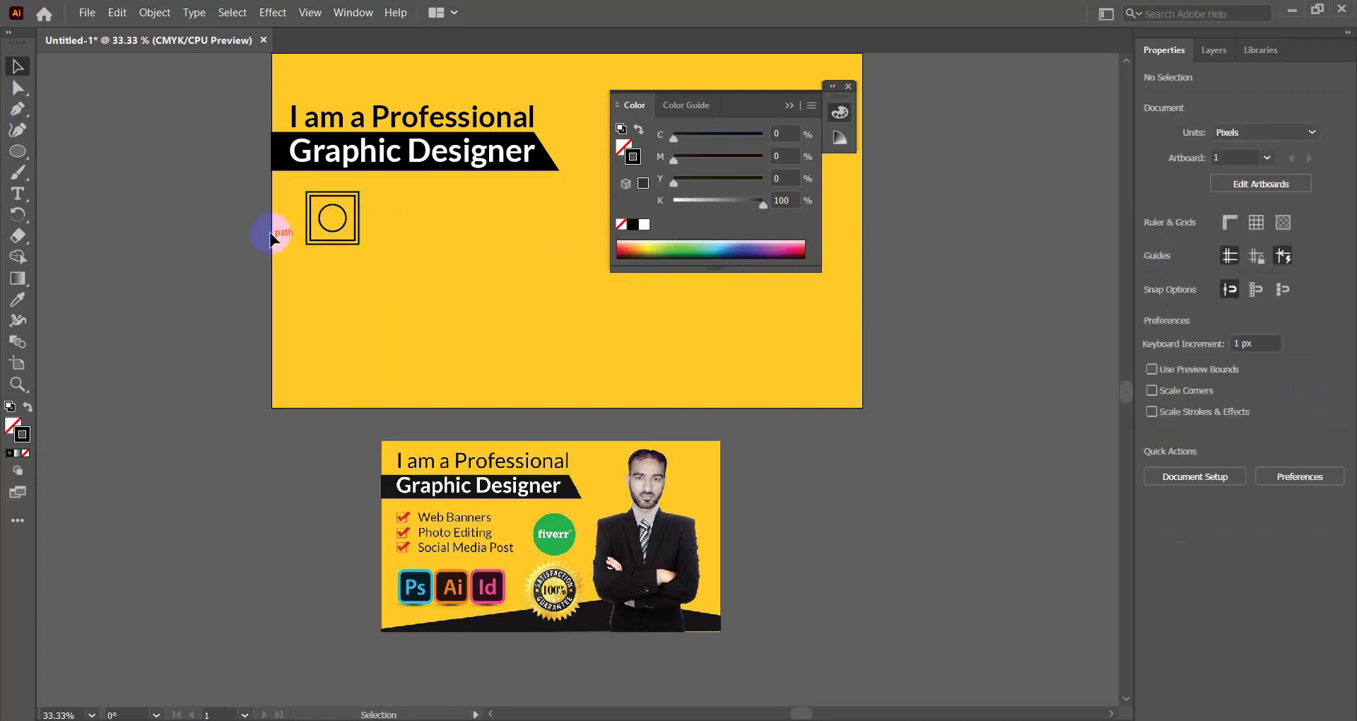
drag(286, 209, 380, 261)
key(ctrl+g)
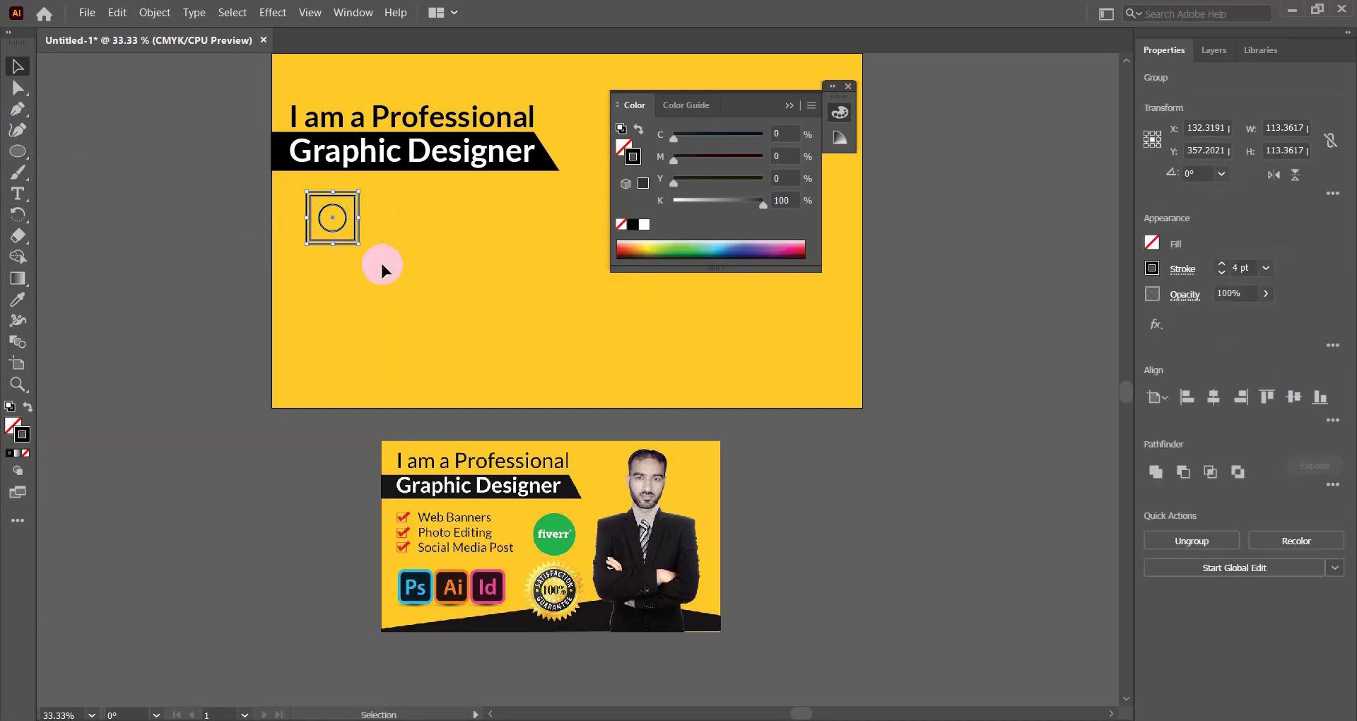
drag(359, 240, 347, 232)
click(360, 240)
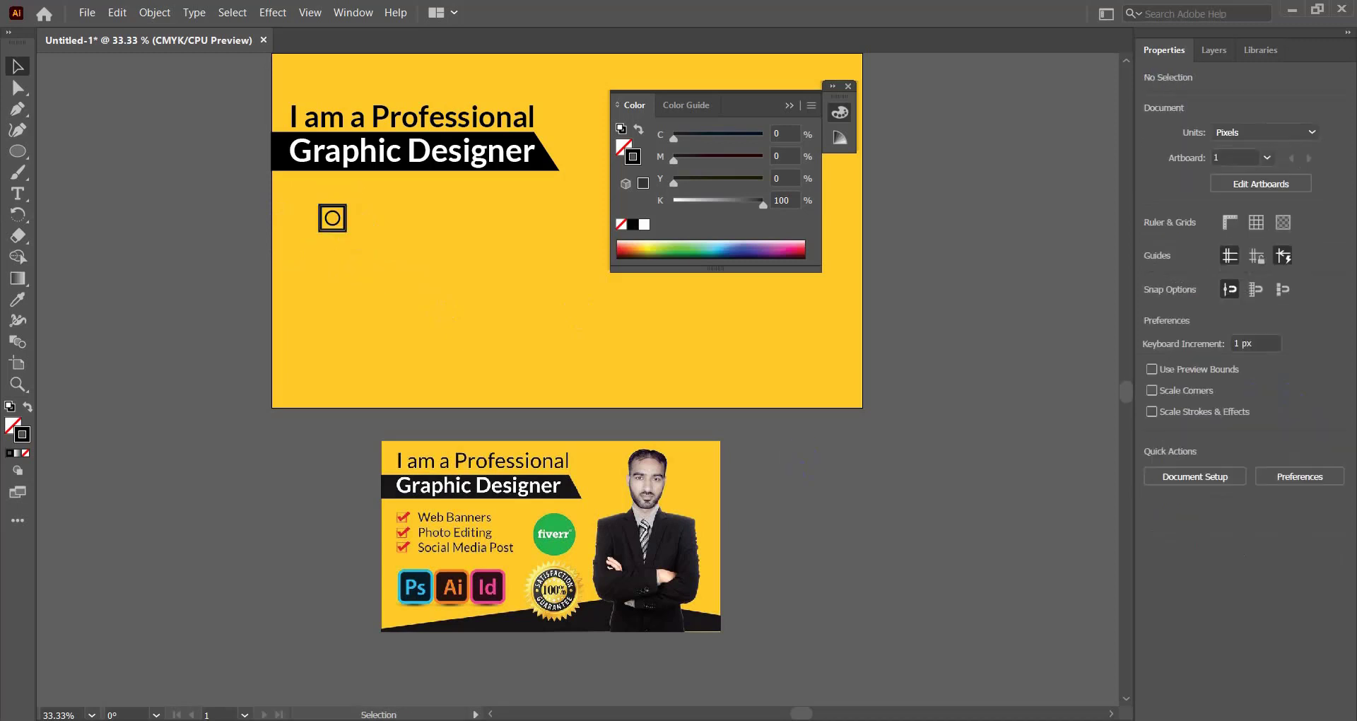
drag(306, 195, 321, 224)
click(368, 241)
Step: Ungroup the square-and-circle icon
scroll(339, 265, up, 3)
scroll(327, 254, up, 4)
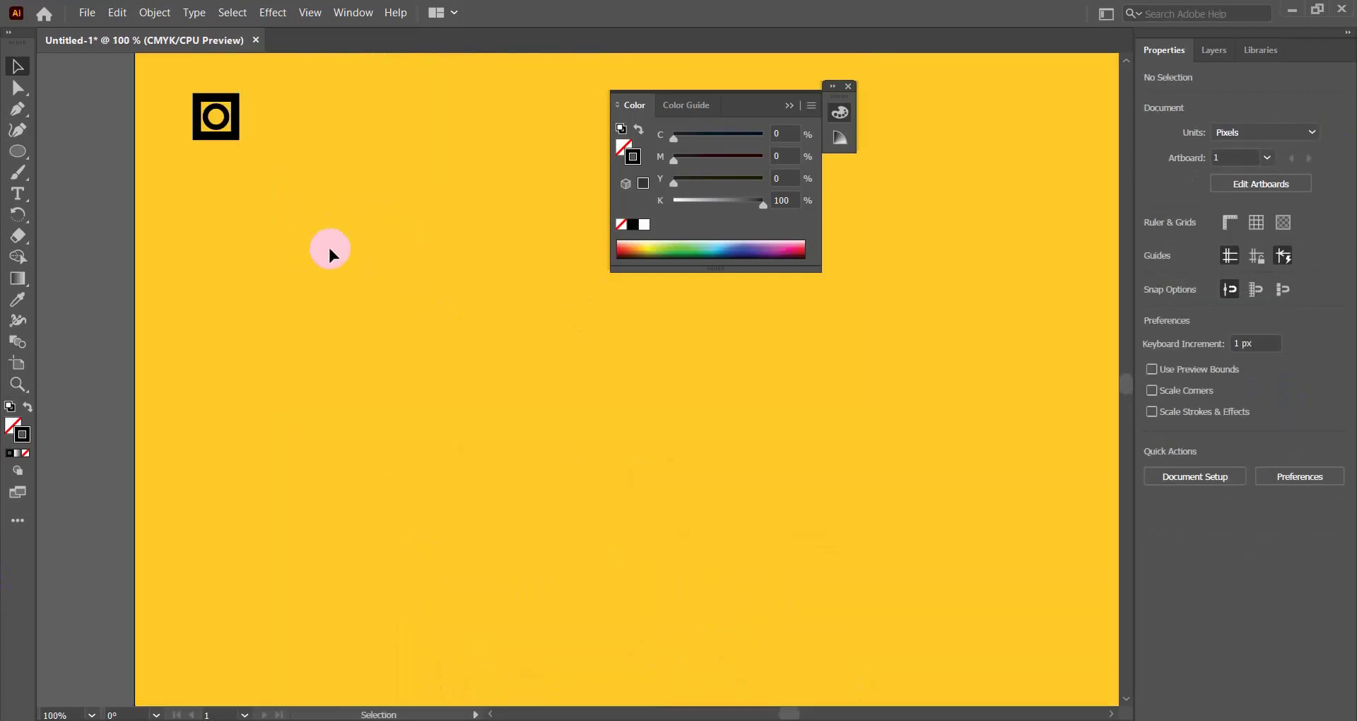
click(233, 187)
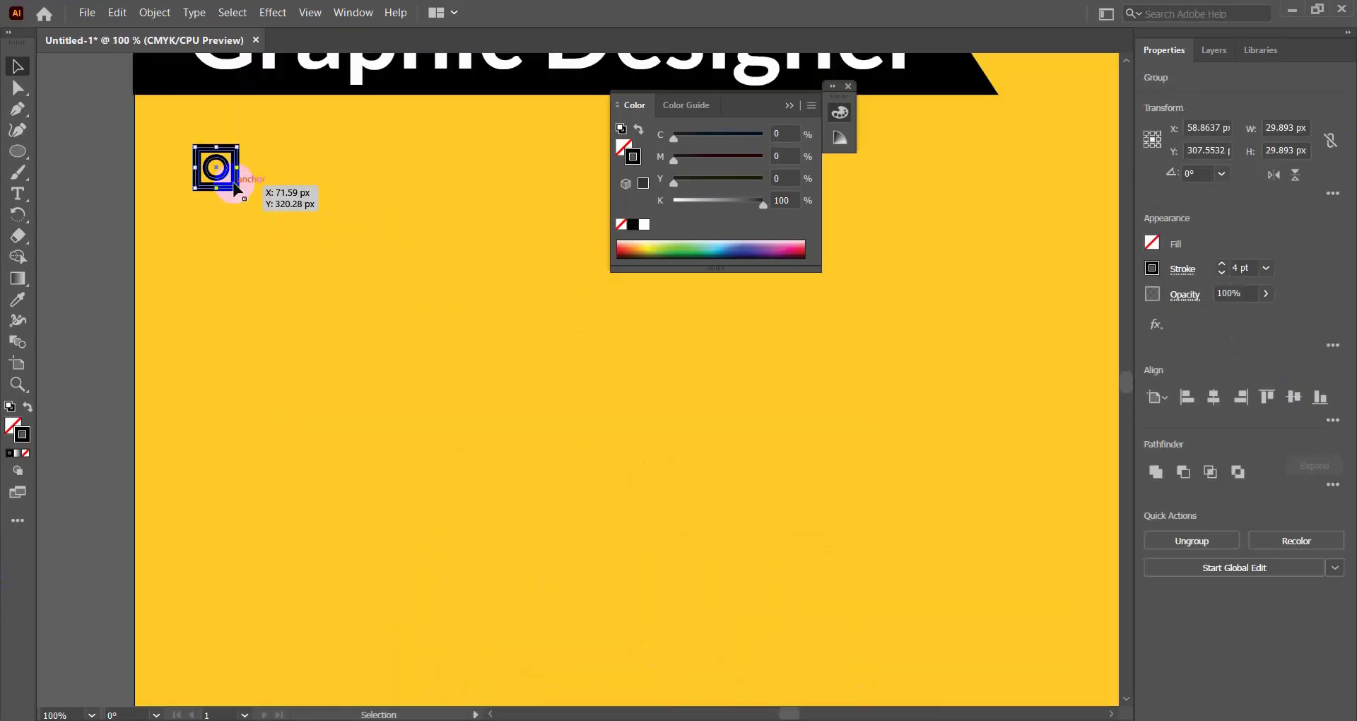
right_click(235, 189)
click(278, 352)
click(296, 264)
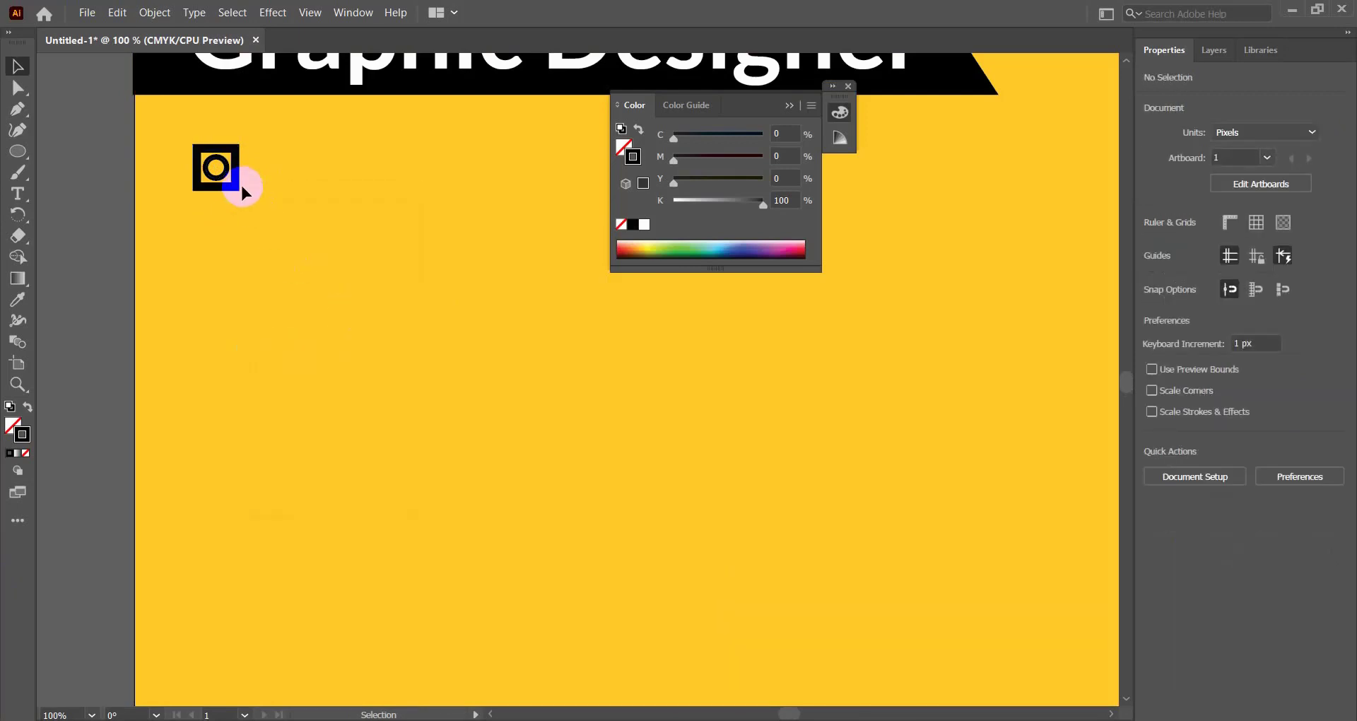
click(239, 188)
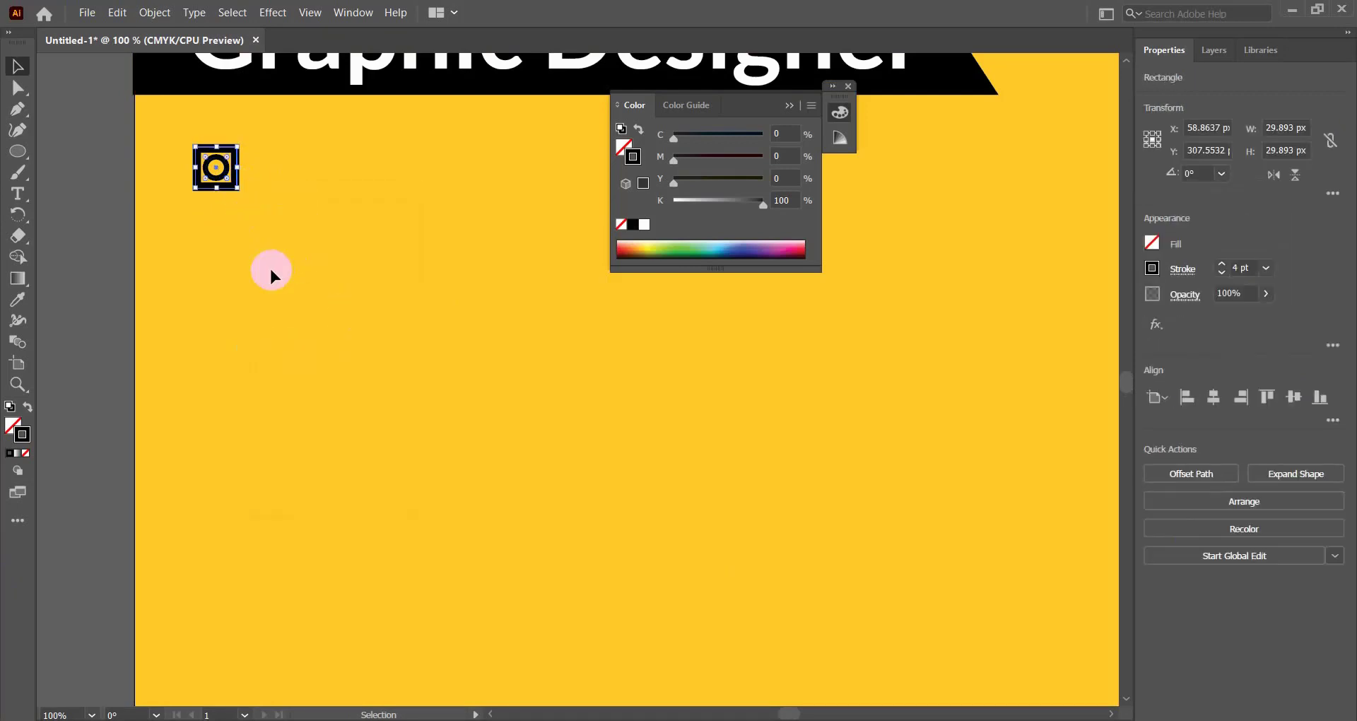
click(248, 233)
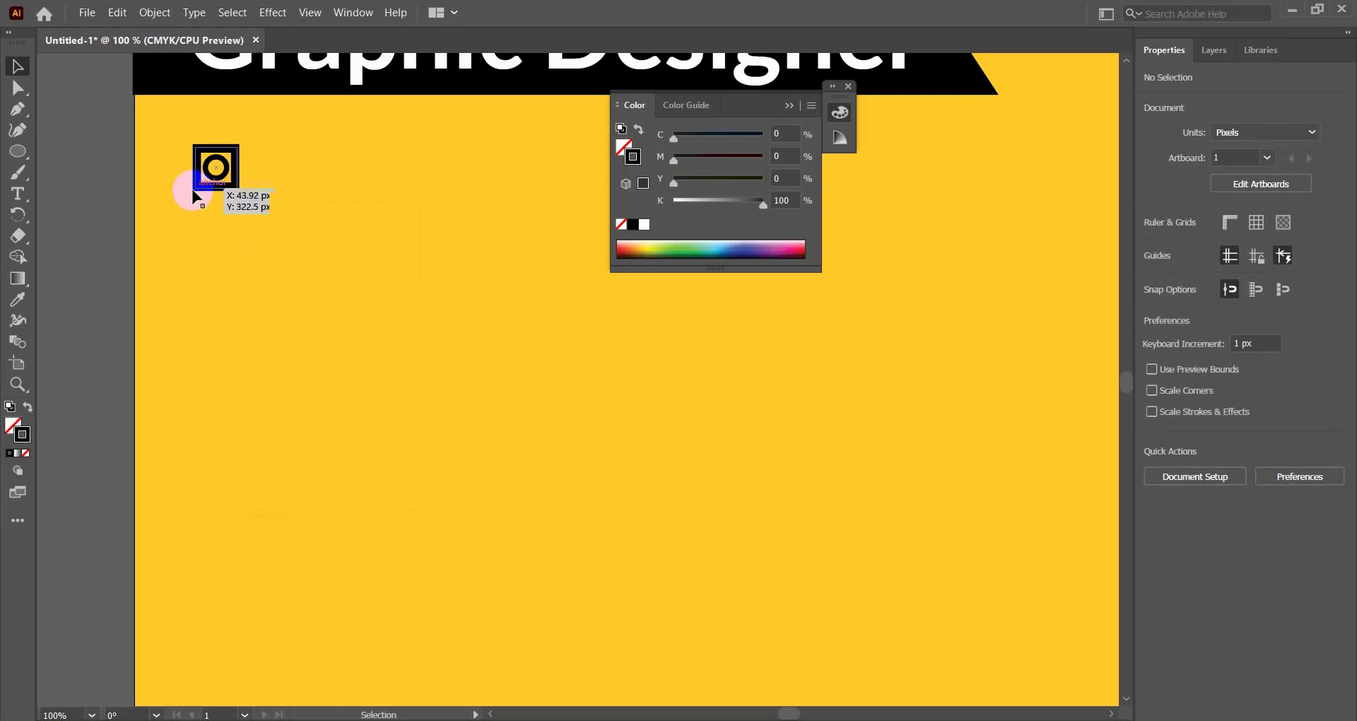
click(192, 193)
click(300, 256)
Step: Thin the inner square's stroke weight down to about 0.75 pt
scroll(261, 273, up, 2)
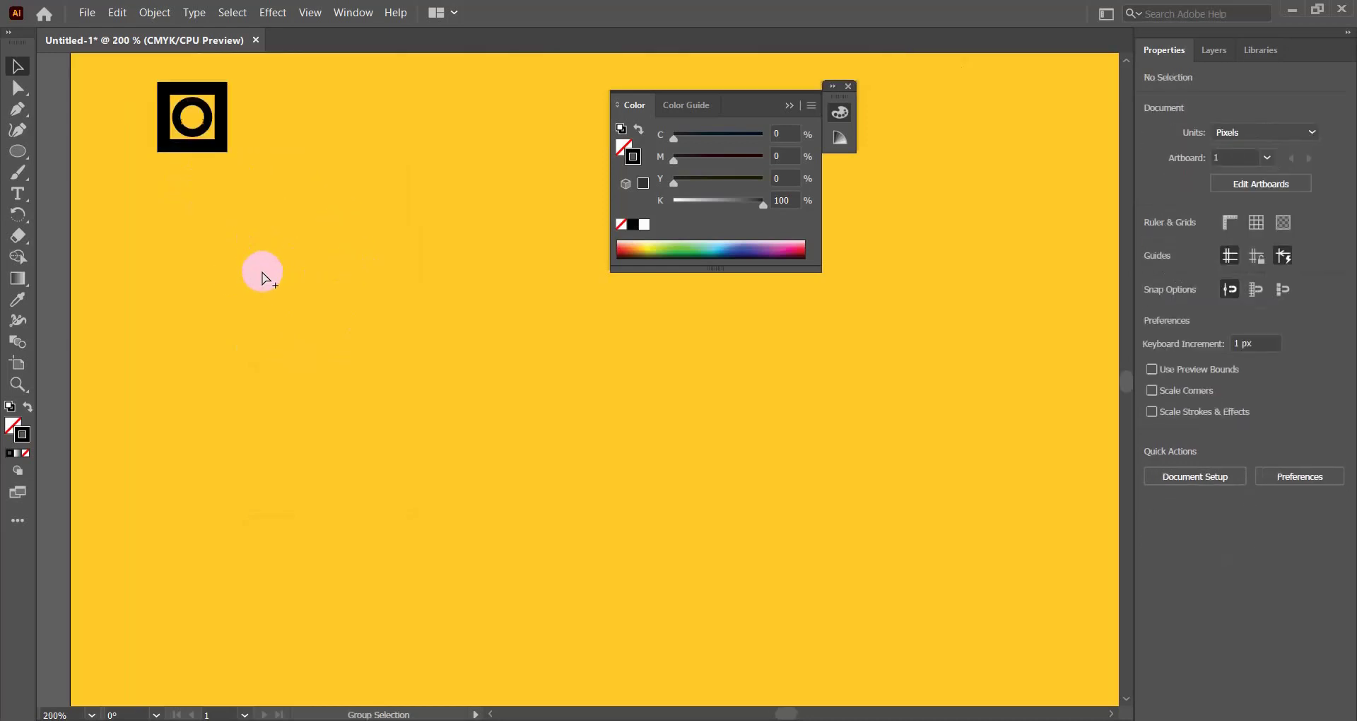
scroll(240, 233, up, 1)
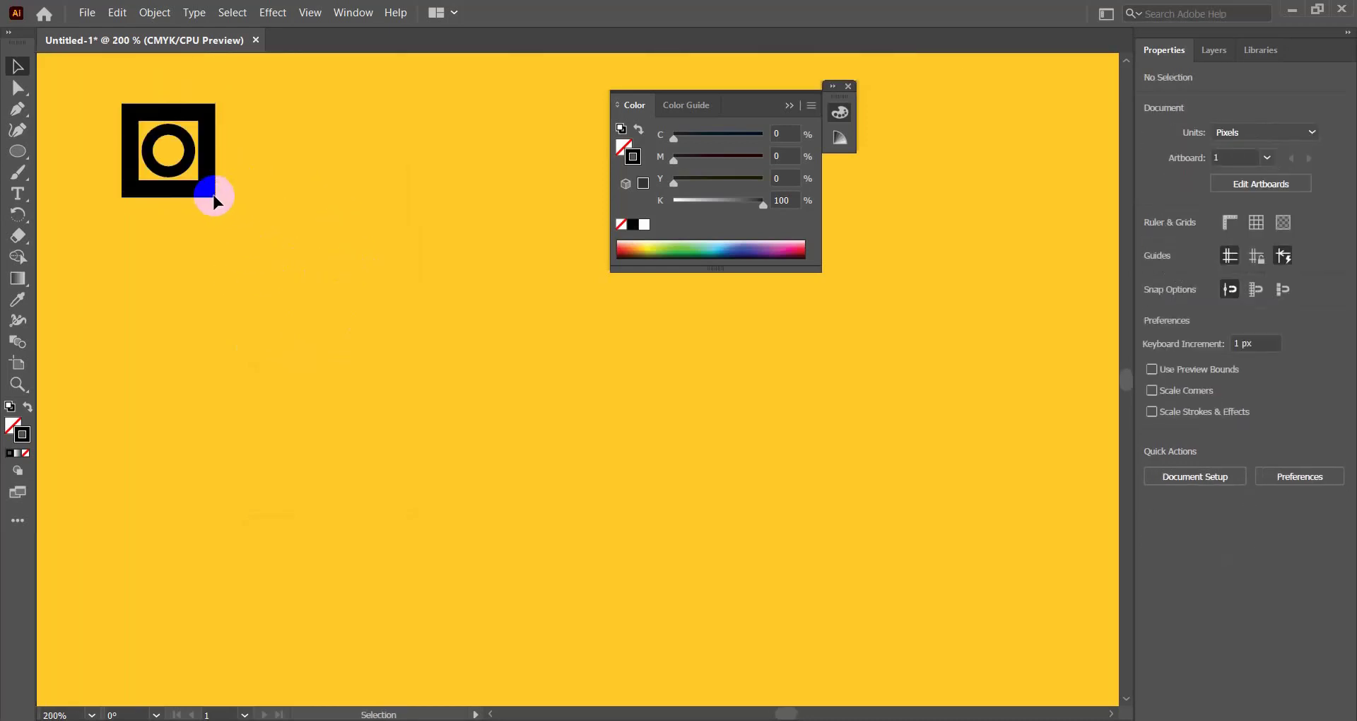
click(214, 200)
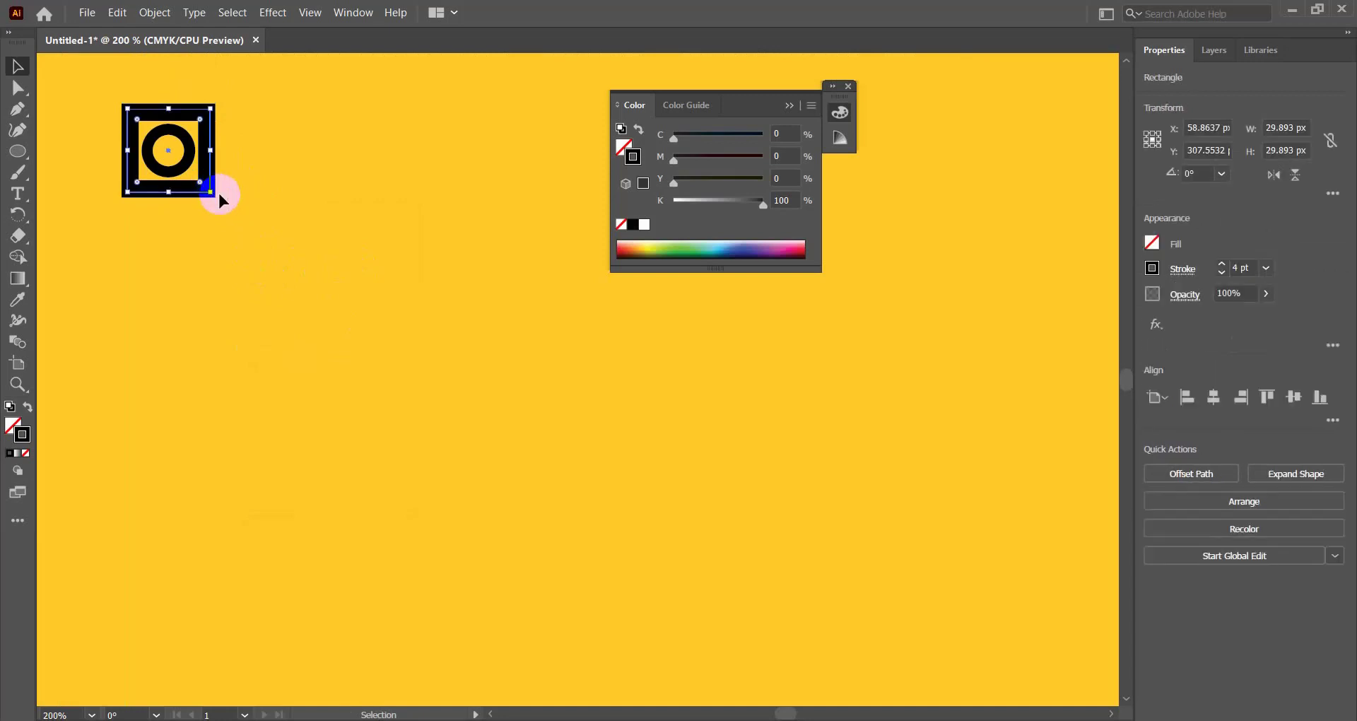
click(1221, 273)
click(1222, 273)
click(1222, 273)
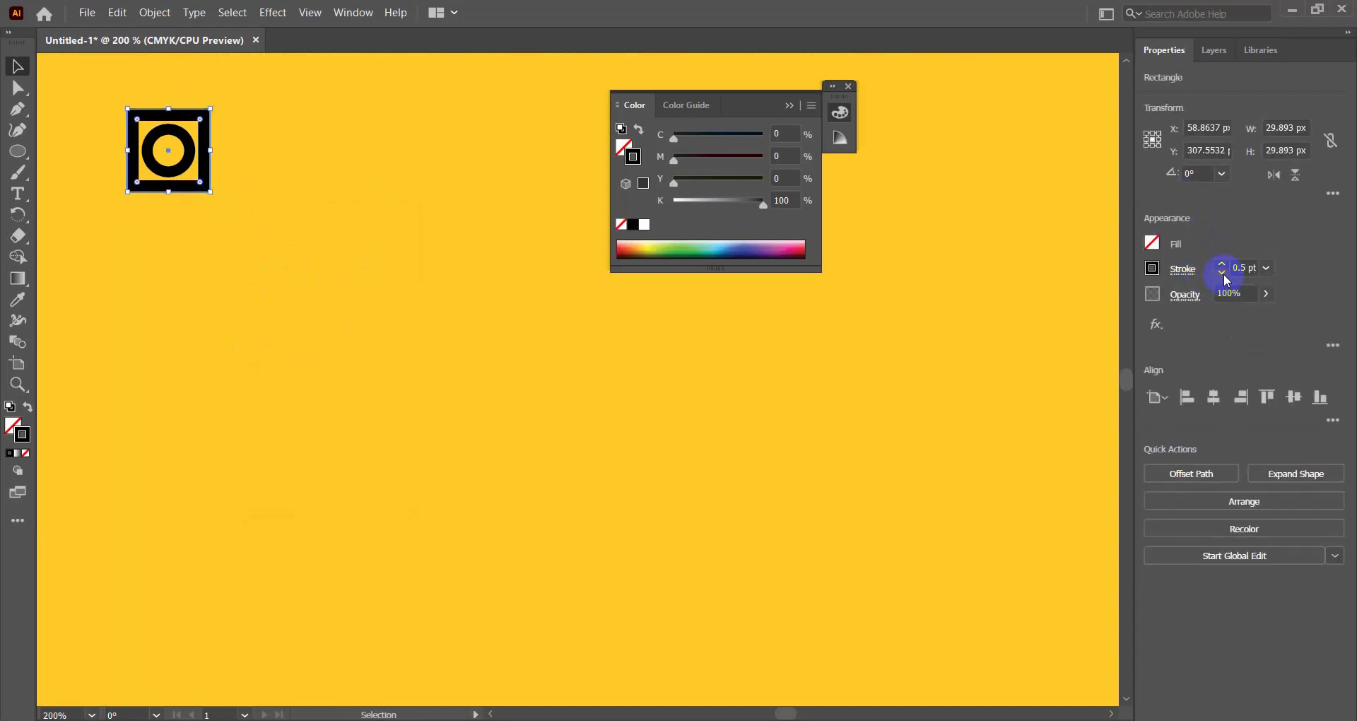
click(205, 192)
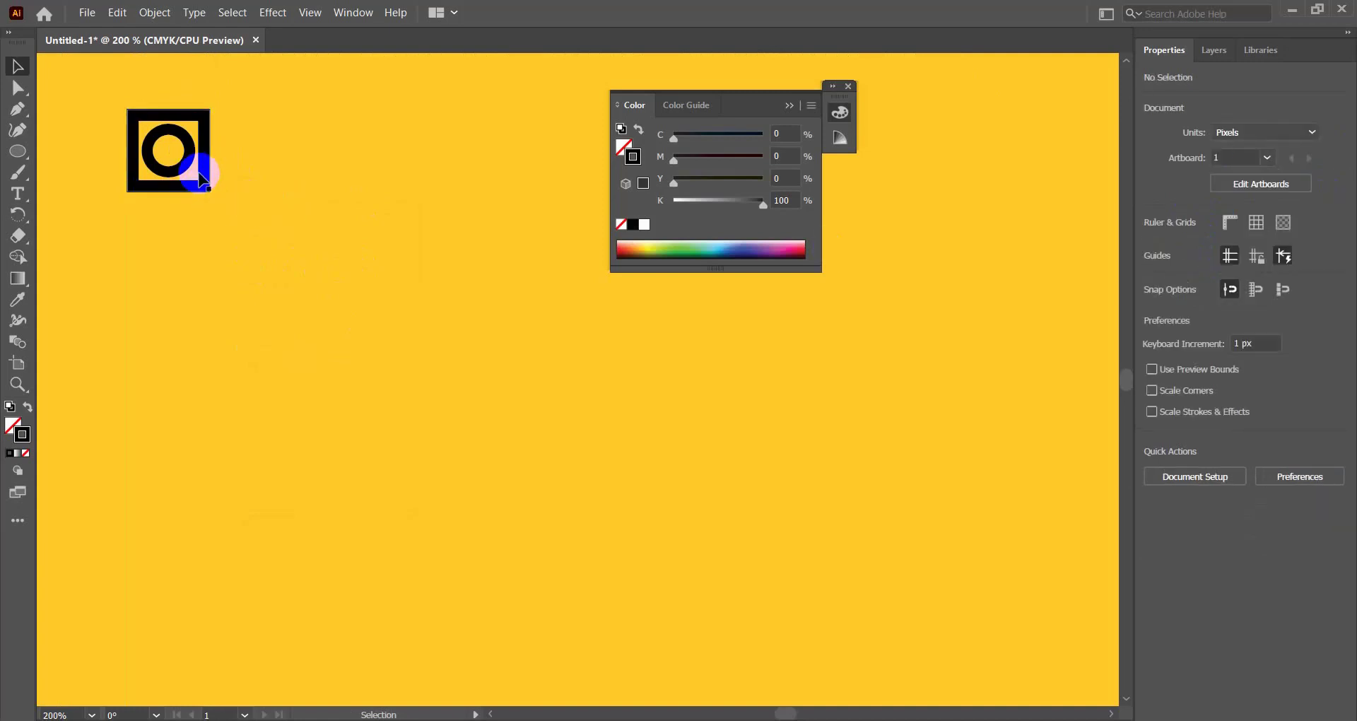
click(205, 183)
click(1222, 273)
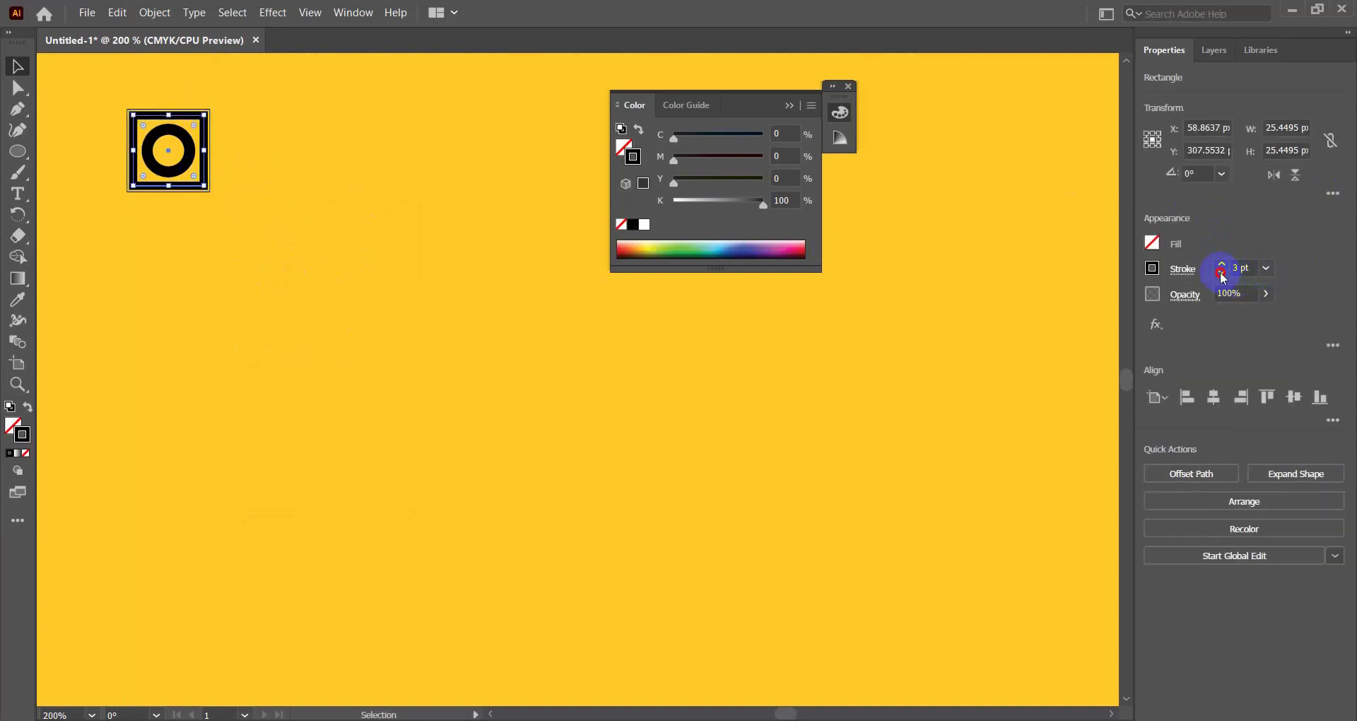
click(1222, 273)
click(1222, 273)
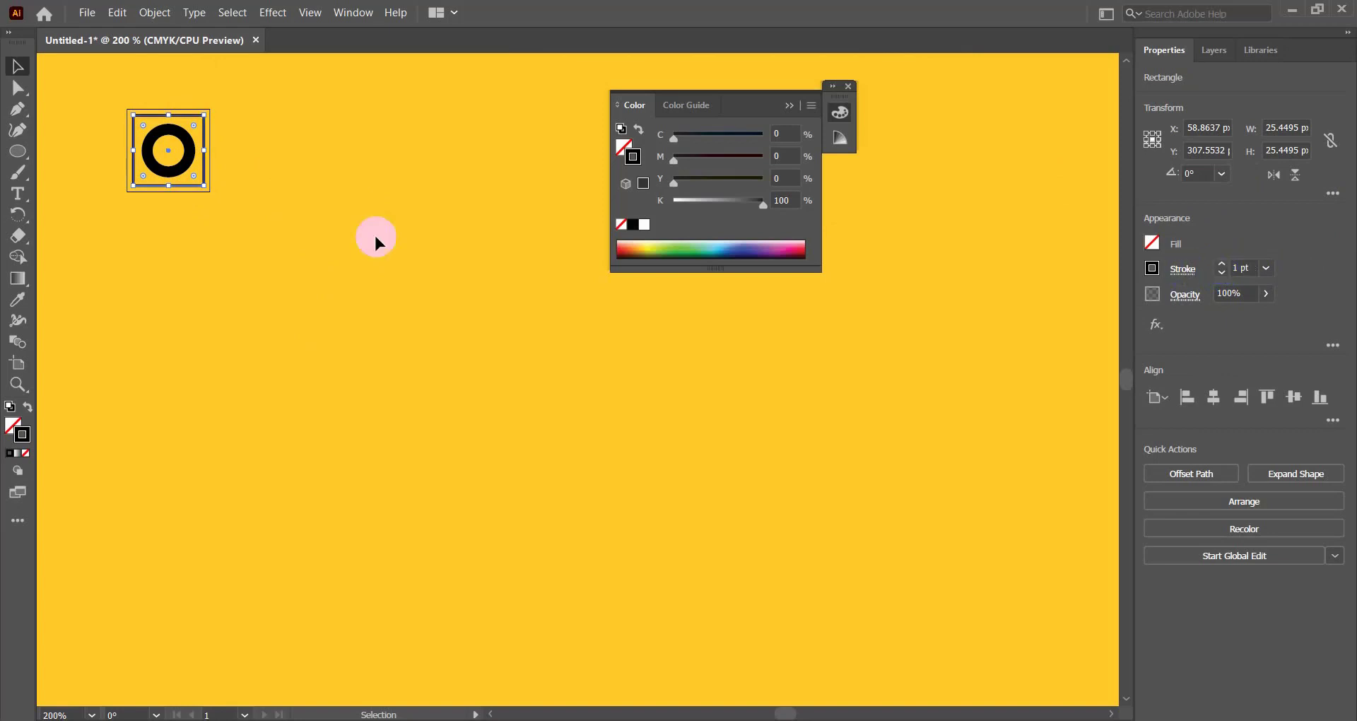
click(224, 209)
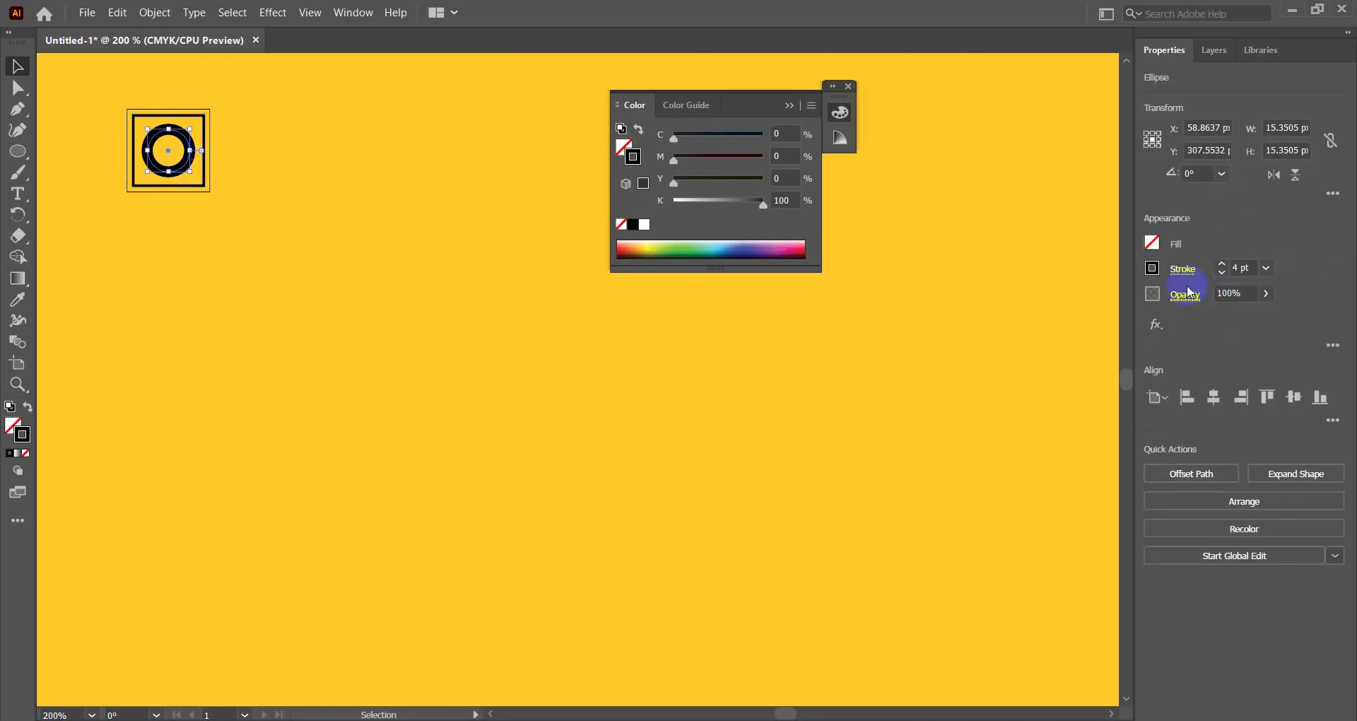
Step: Thin the circle's stroke to 0.75 pt and lower the outer square's stroke to about 1 pt
click(1222, 273)
click(1222, 273)
click(1222, 273)
click(357, 294)
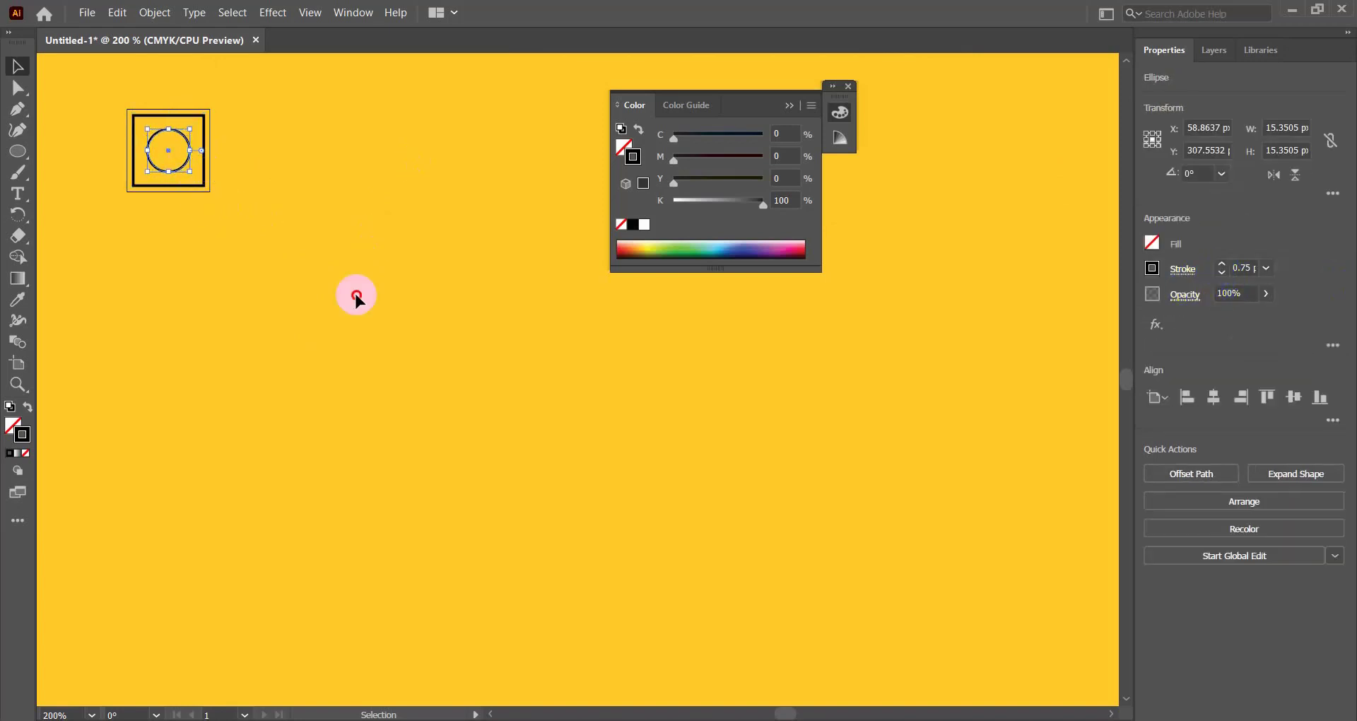
drag(211, 200, 212, 197)
click(1224, 272)
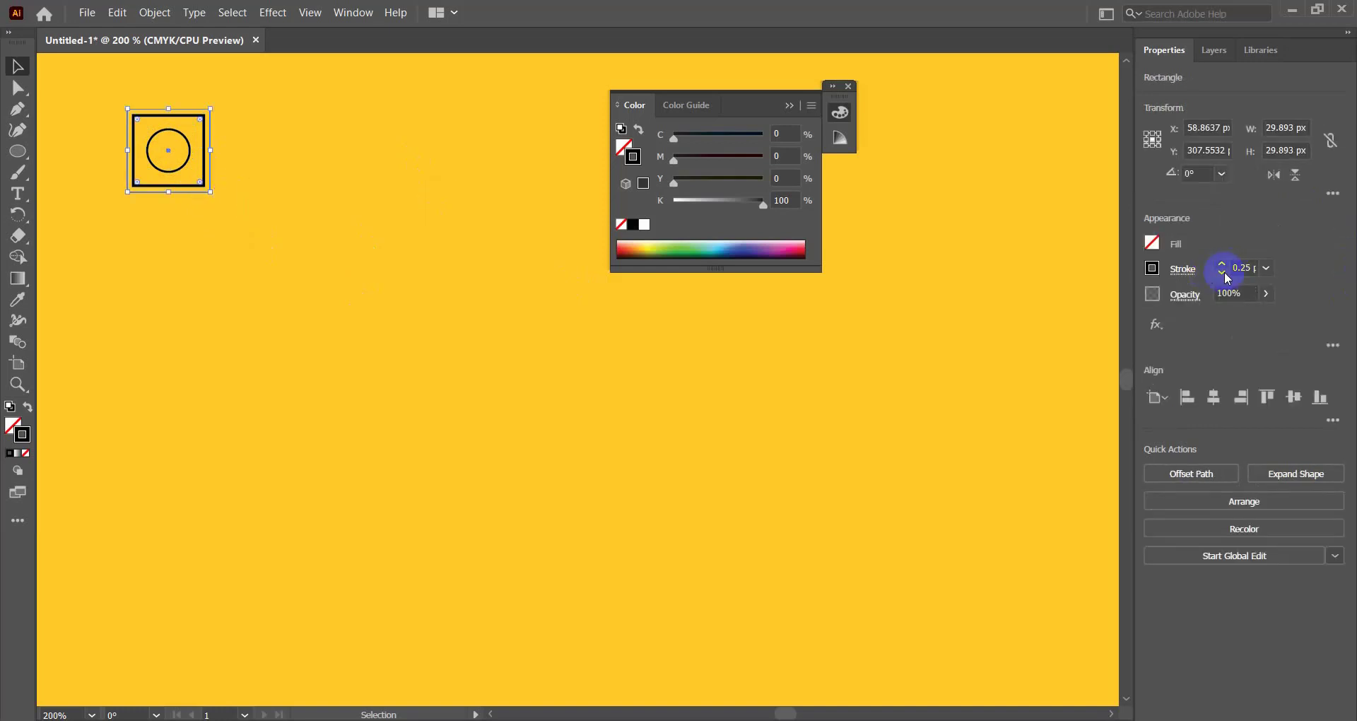
click(1223, 262)
click(1223, 262)
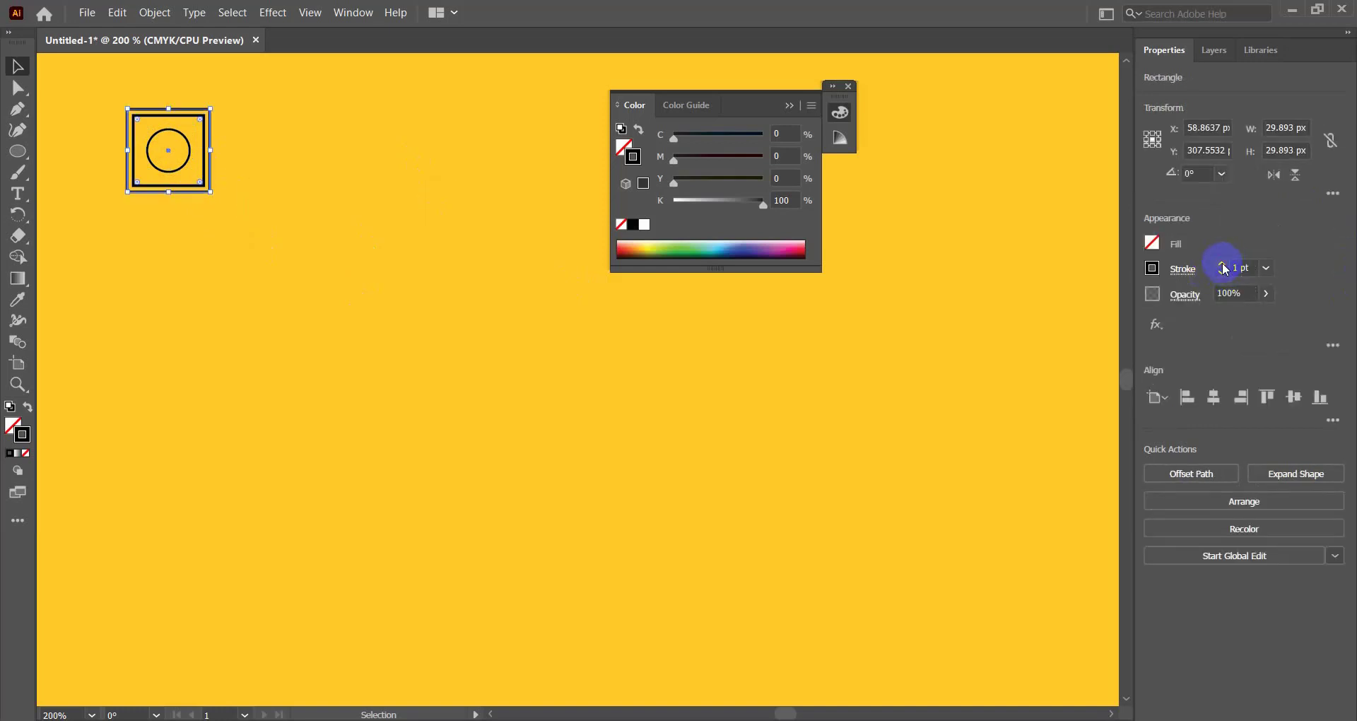
click(1222, 262)
click(1222, 262)
click(385, 300)
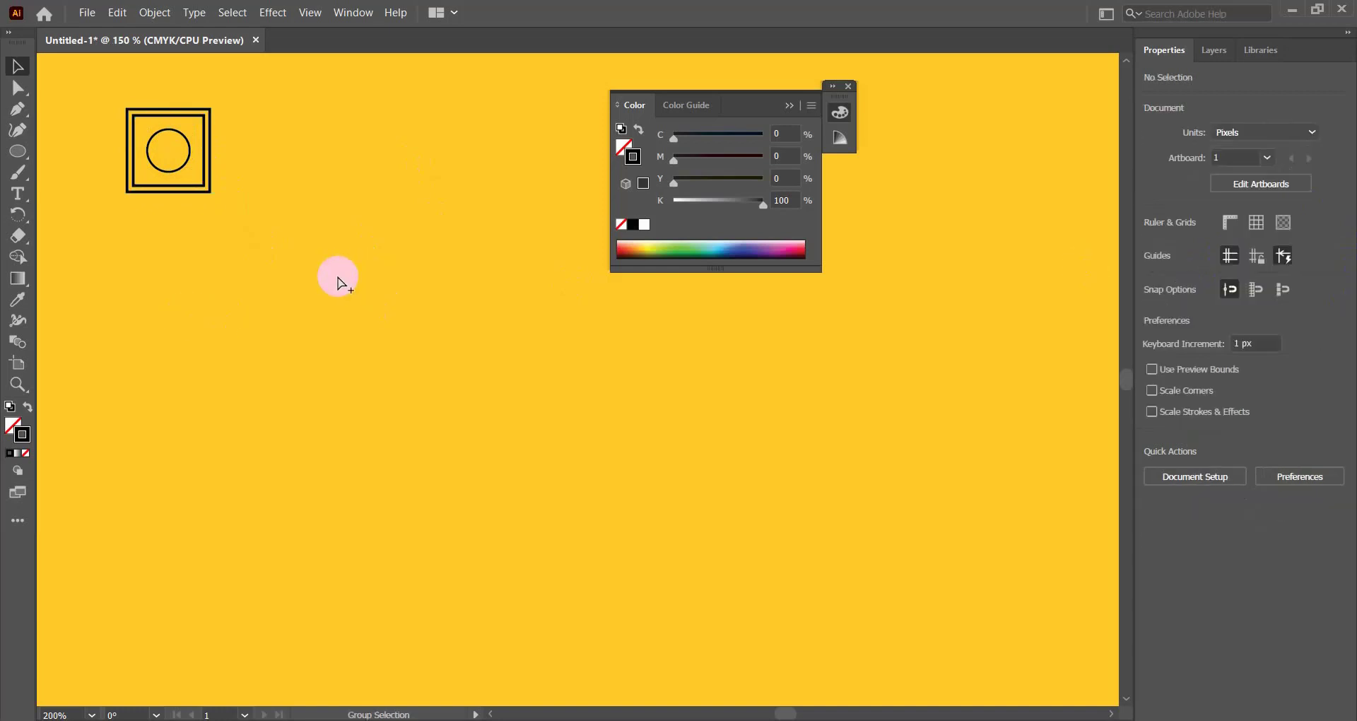
scroll(336, 272, down, 5)
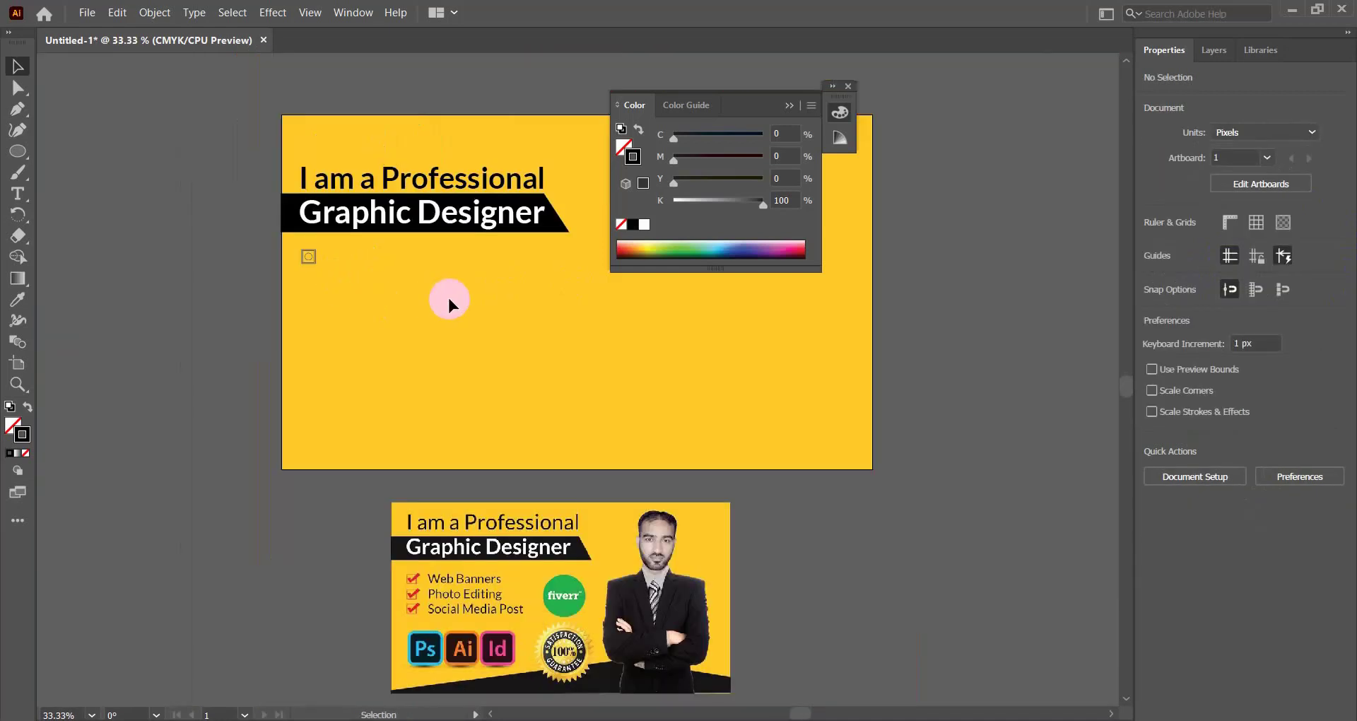
scroll(448, 297, up, 2)
scroll(384, 331, down, 3)
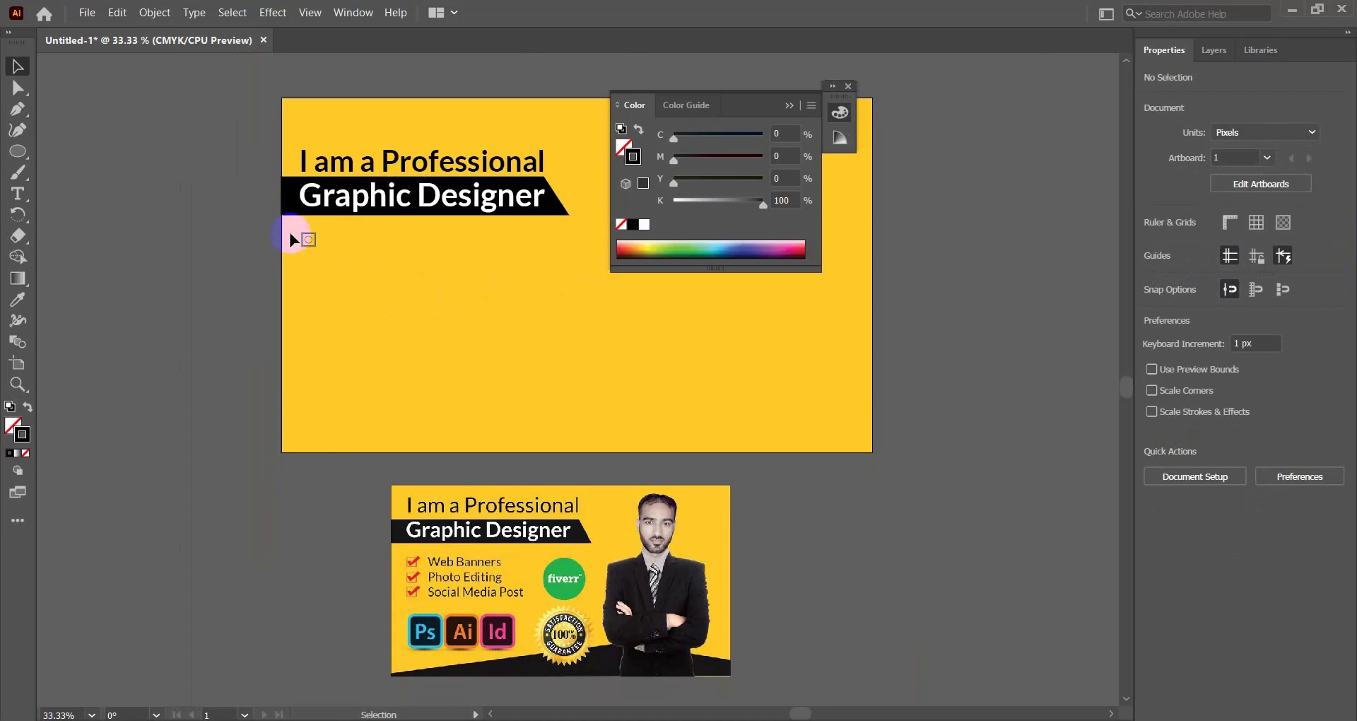
drag(288, 229, 333, 261)
key(v)
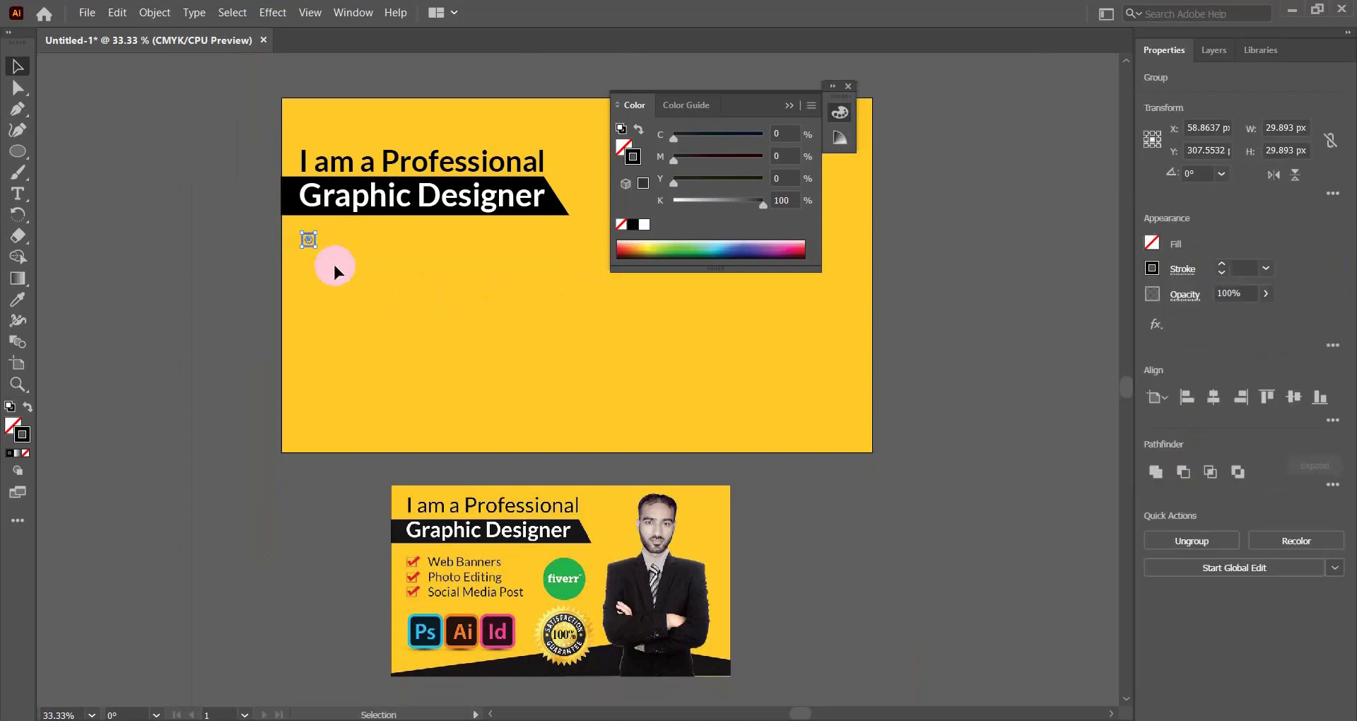
click(310, 240)
drag(311, 242, 308, 283)
click(358, 290)
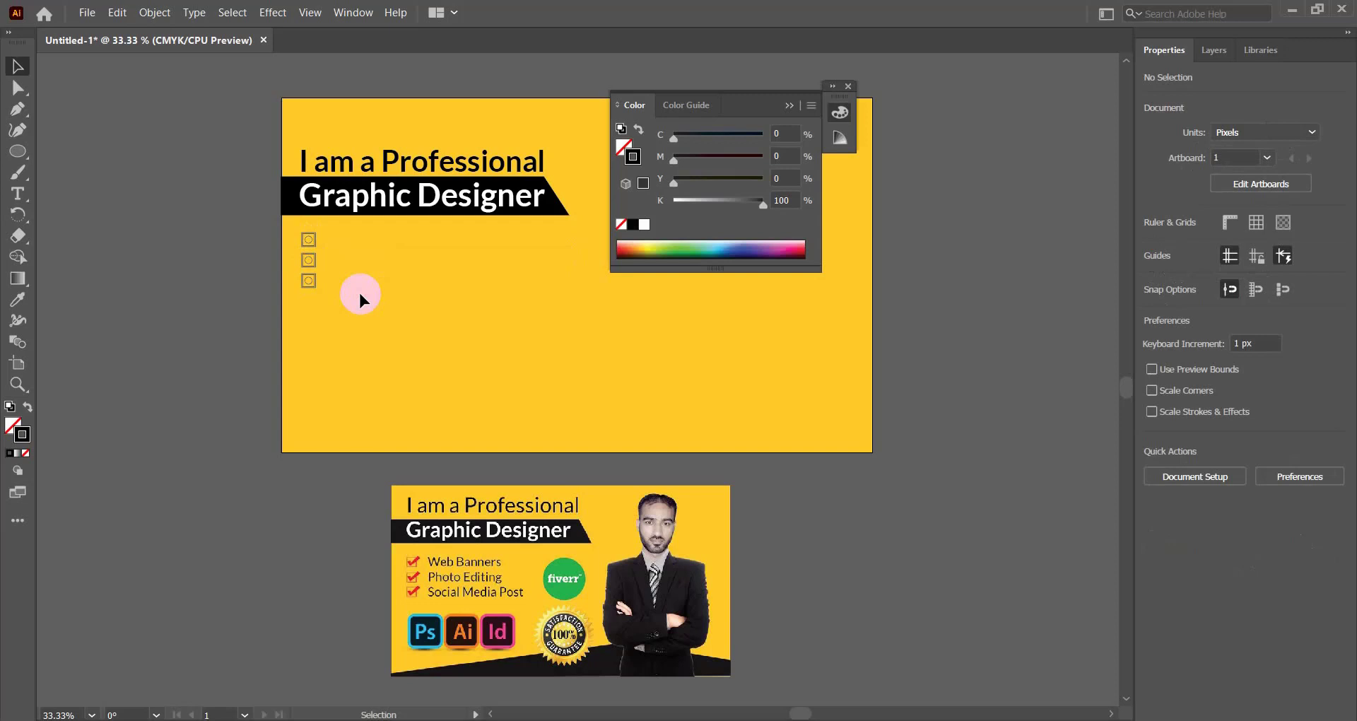
scroll(429, 212, up, 1)
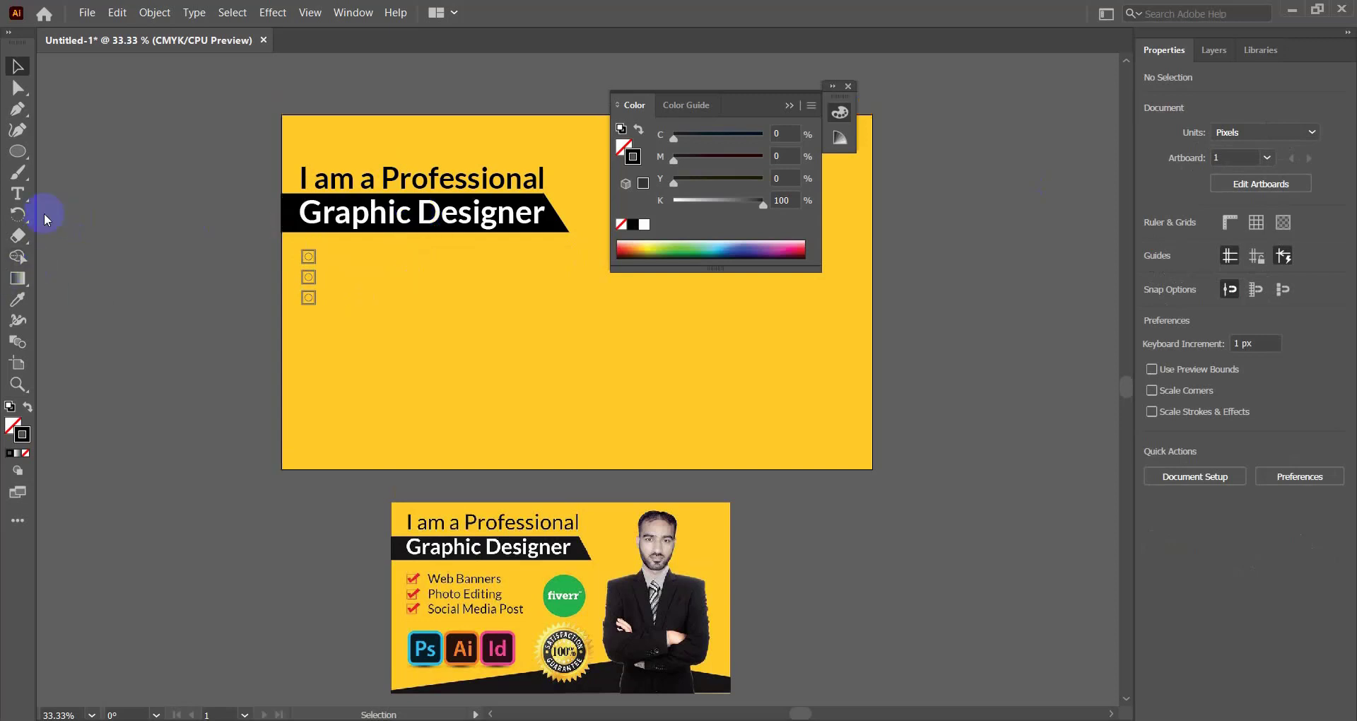
Step: Add a 'Web Banners' text line beside the checkboxes
click(18, 195)
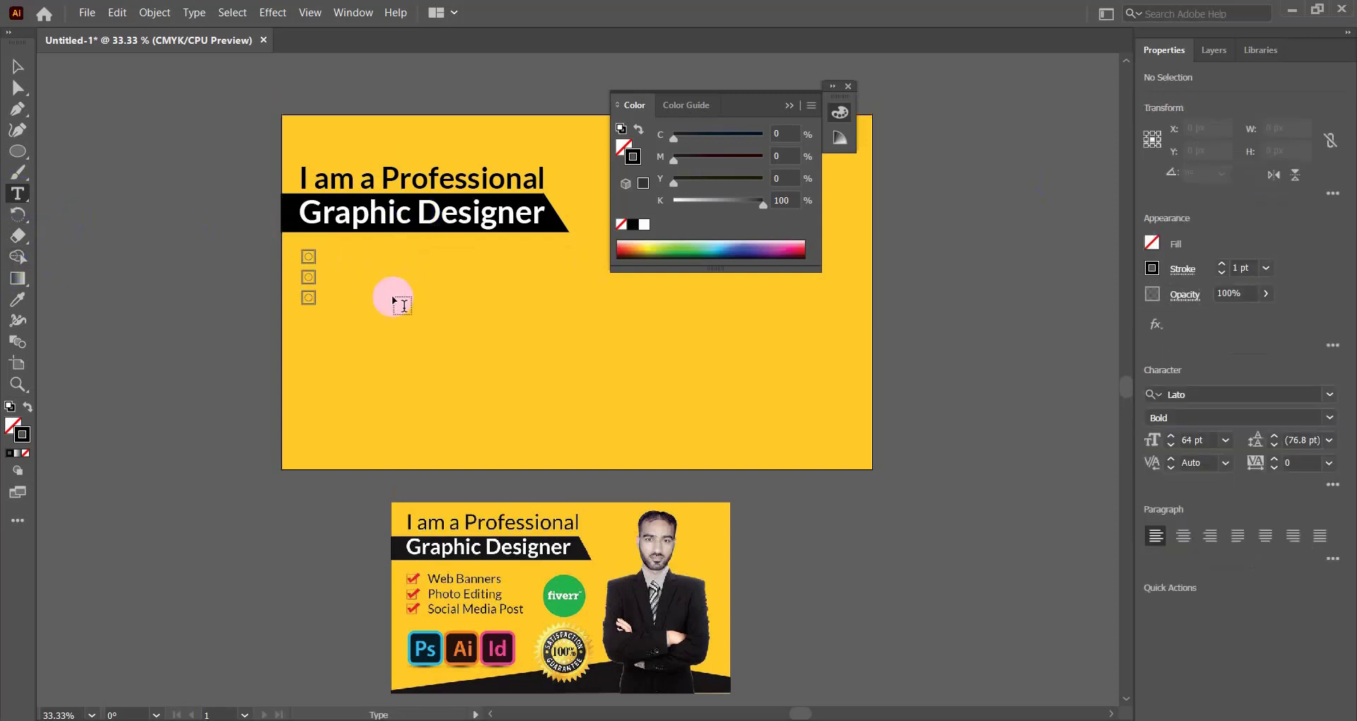
click(349, 255)
click(412, 256)
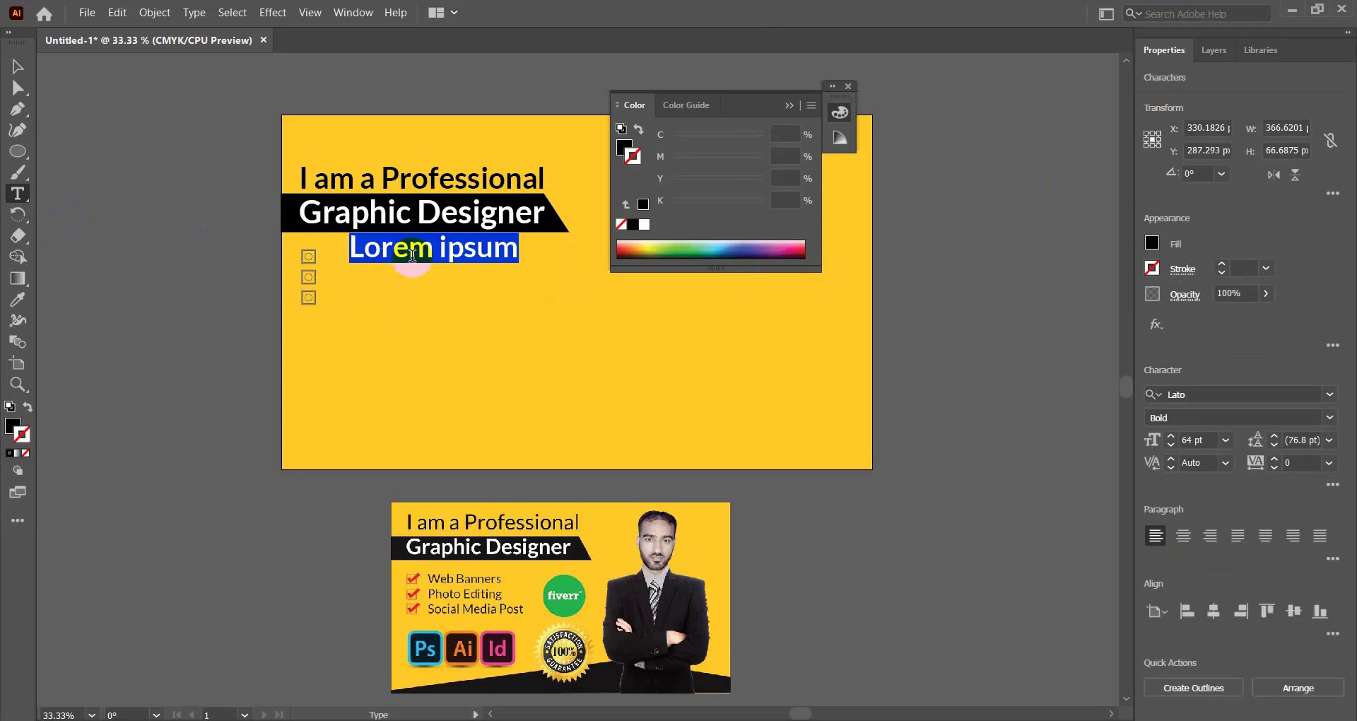
text(Web Banners)
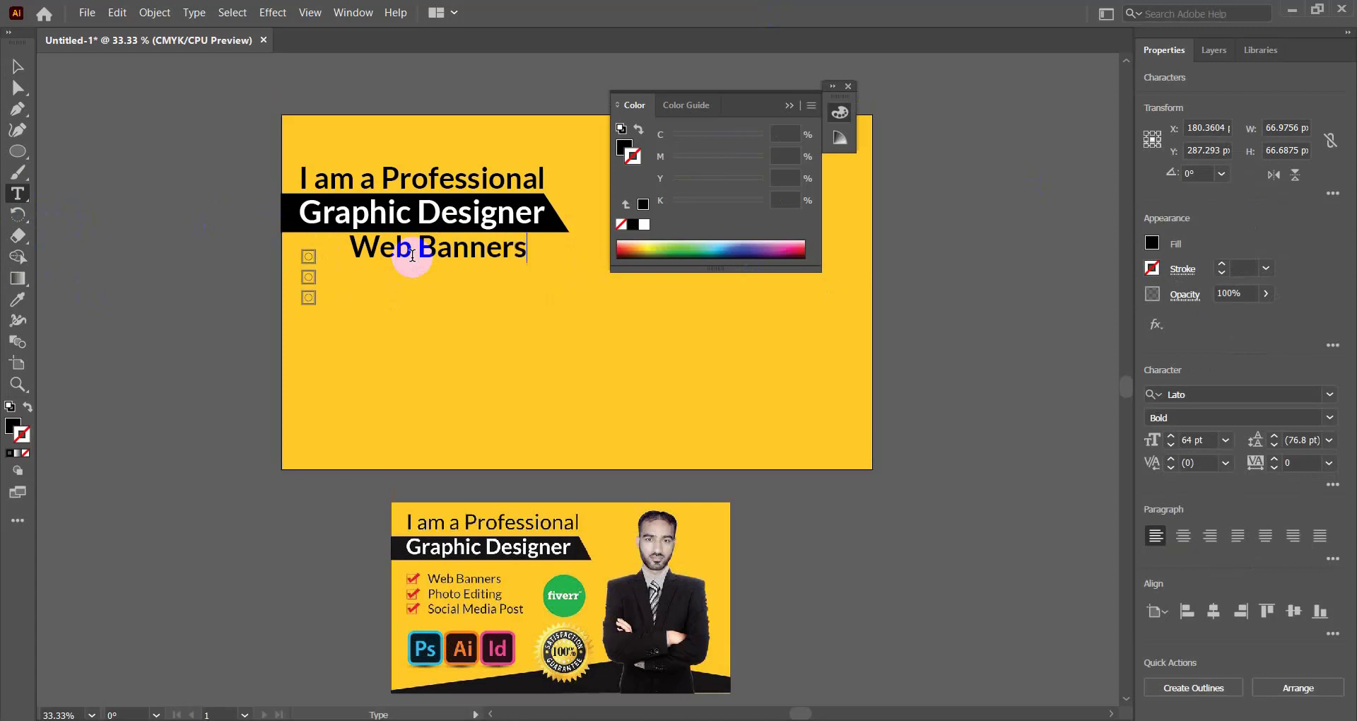
click(17, 66)
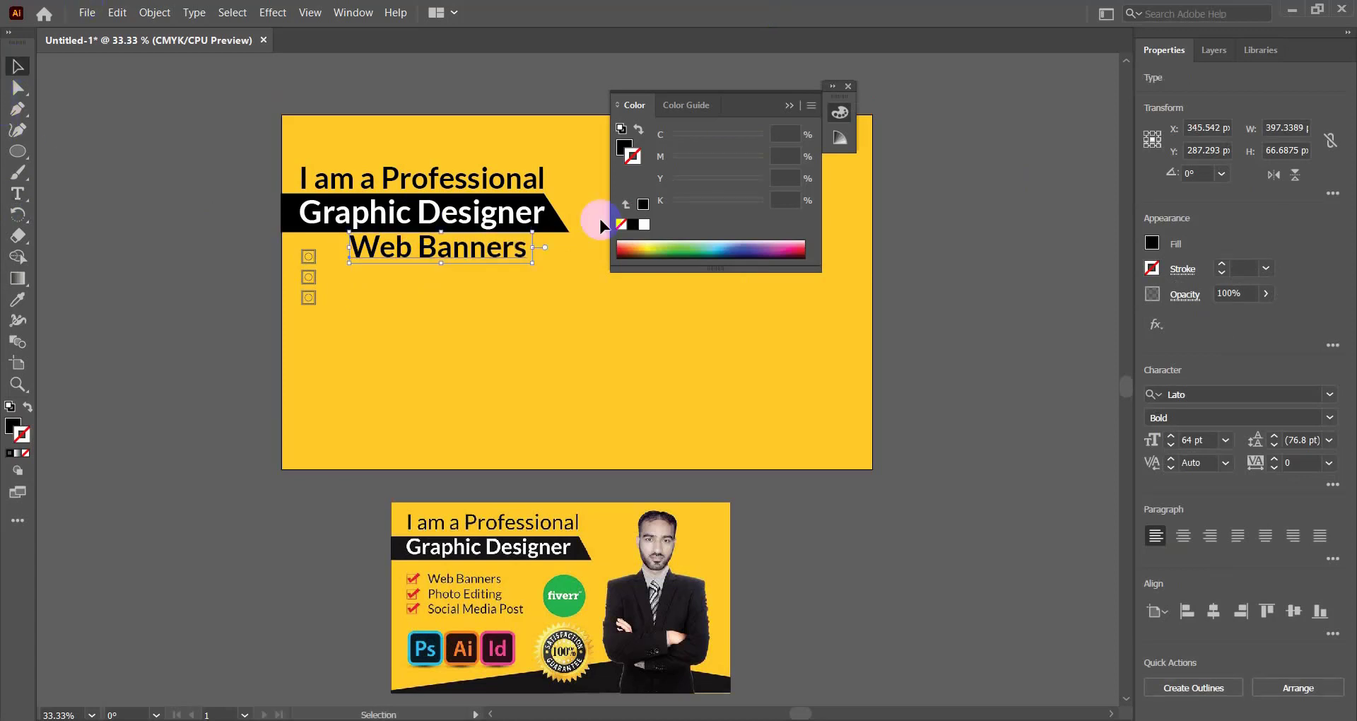
drag(486, 246, 480, 281)
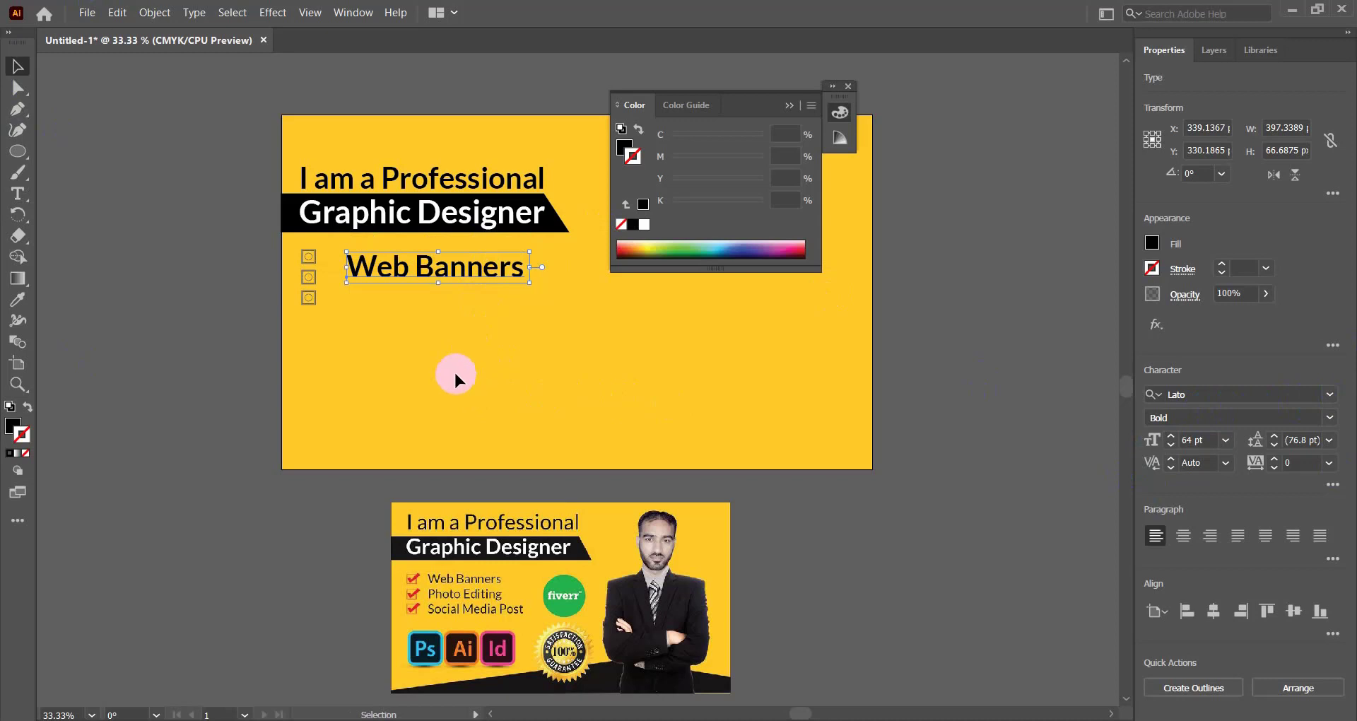
Step: Duplicate the line below and retype it as 'Logo Design'
drag(458, 268, 459, 291)
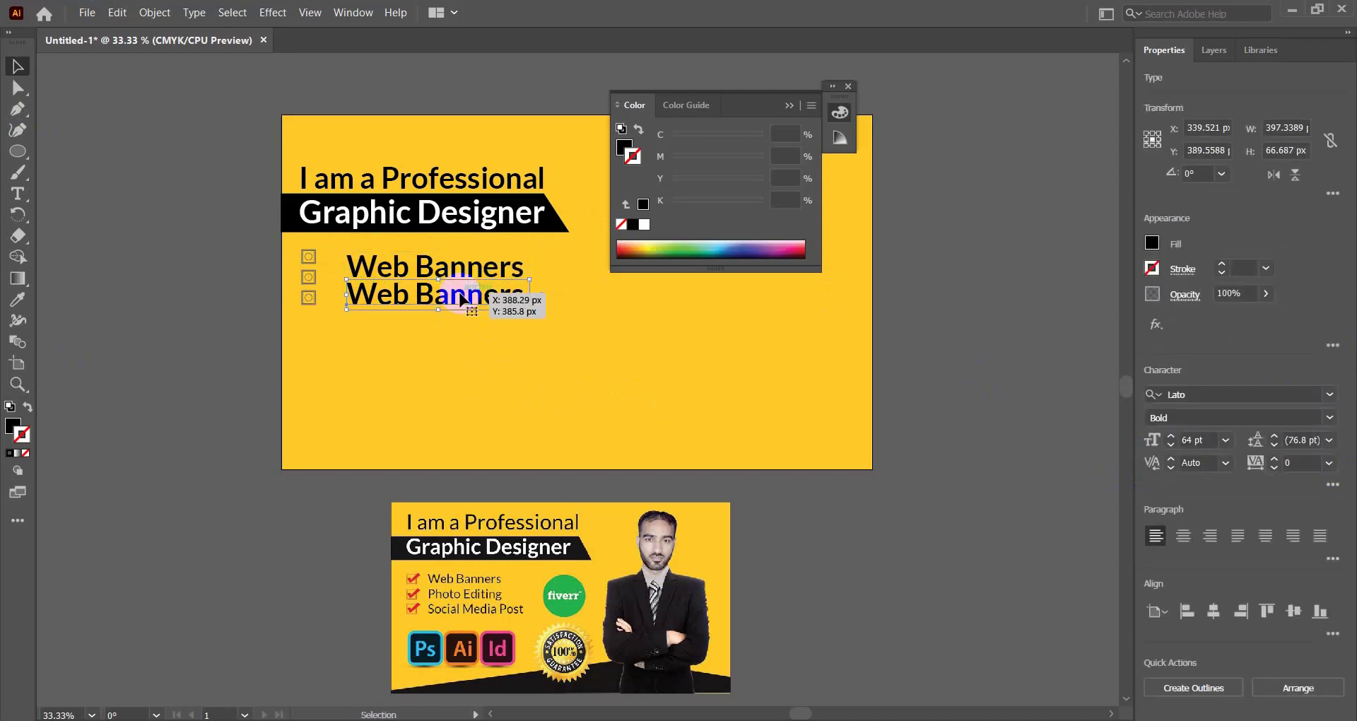
double_click(459, 291)
key(ctrl+a)
text(LA)
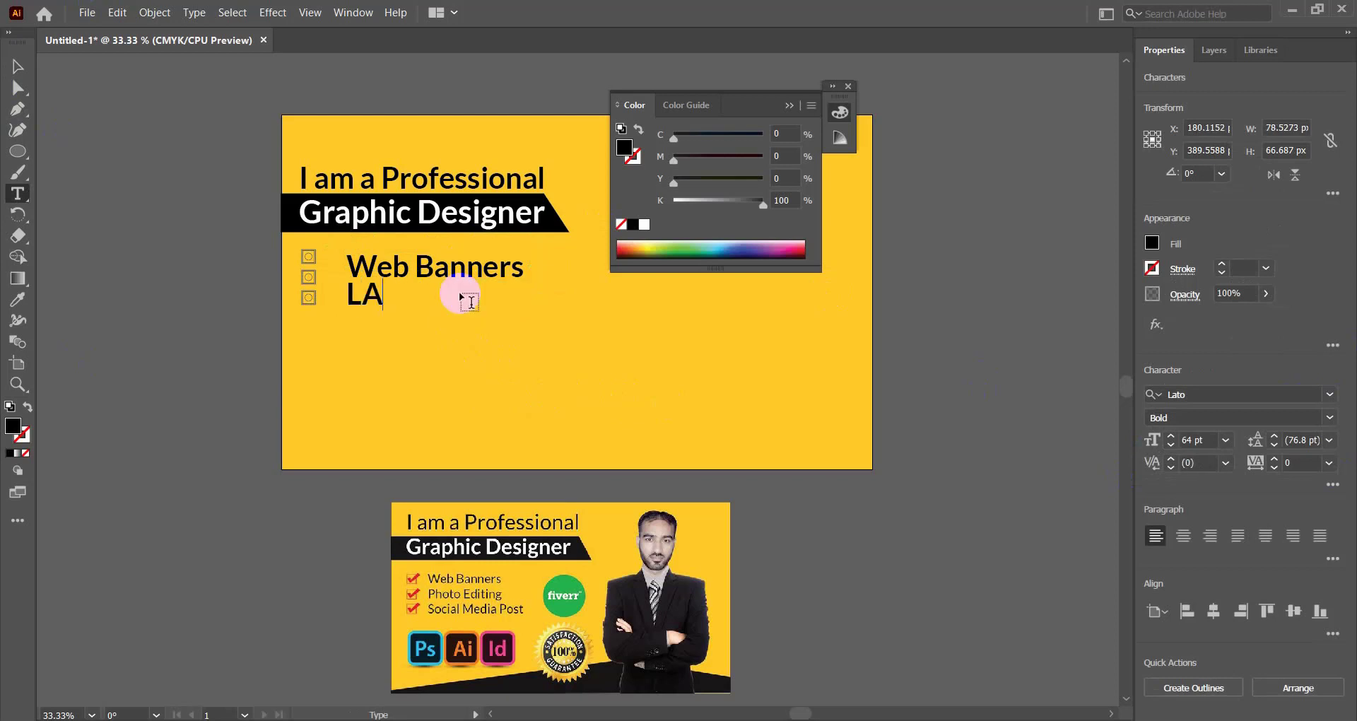
text(ogo D)
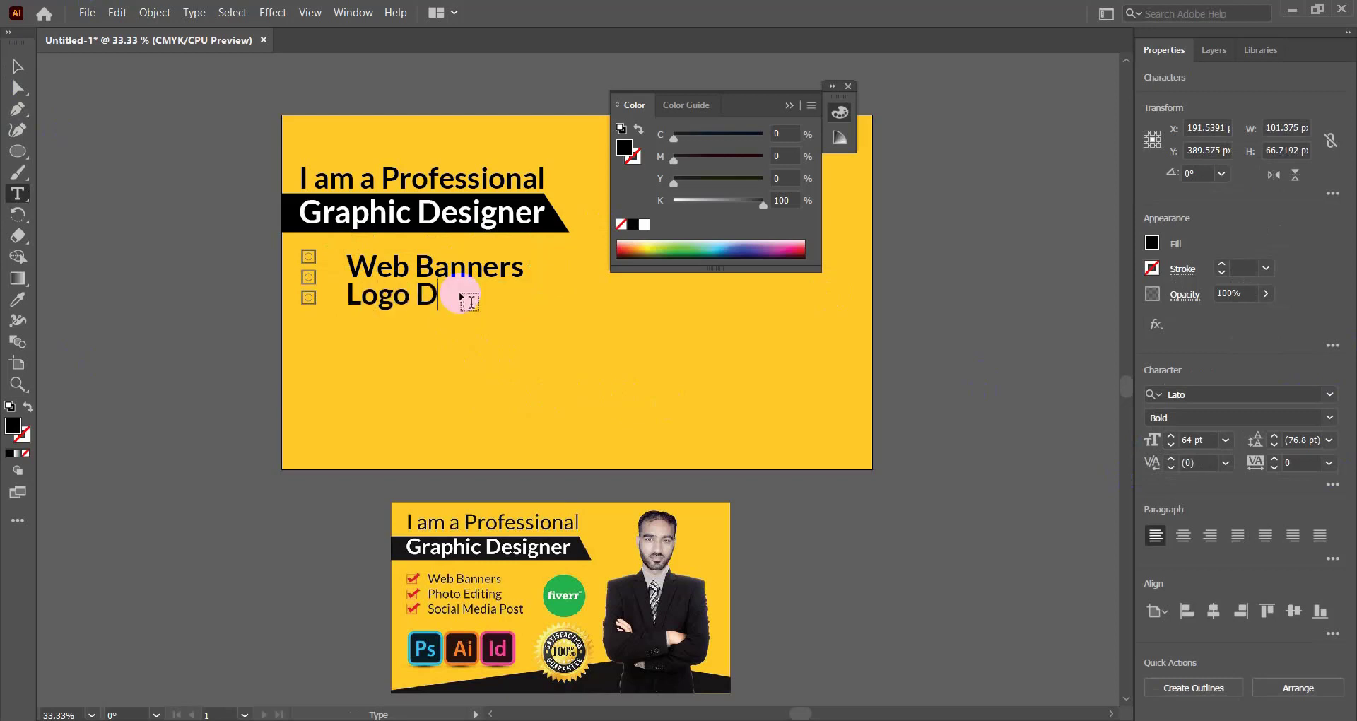
text(esign)
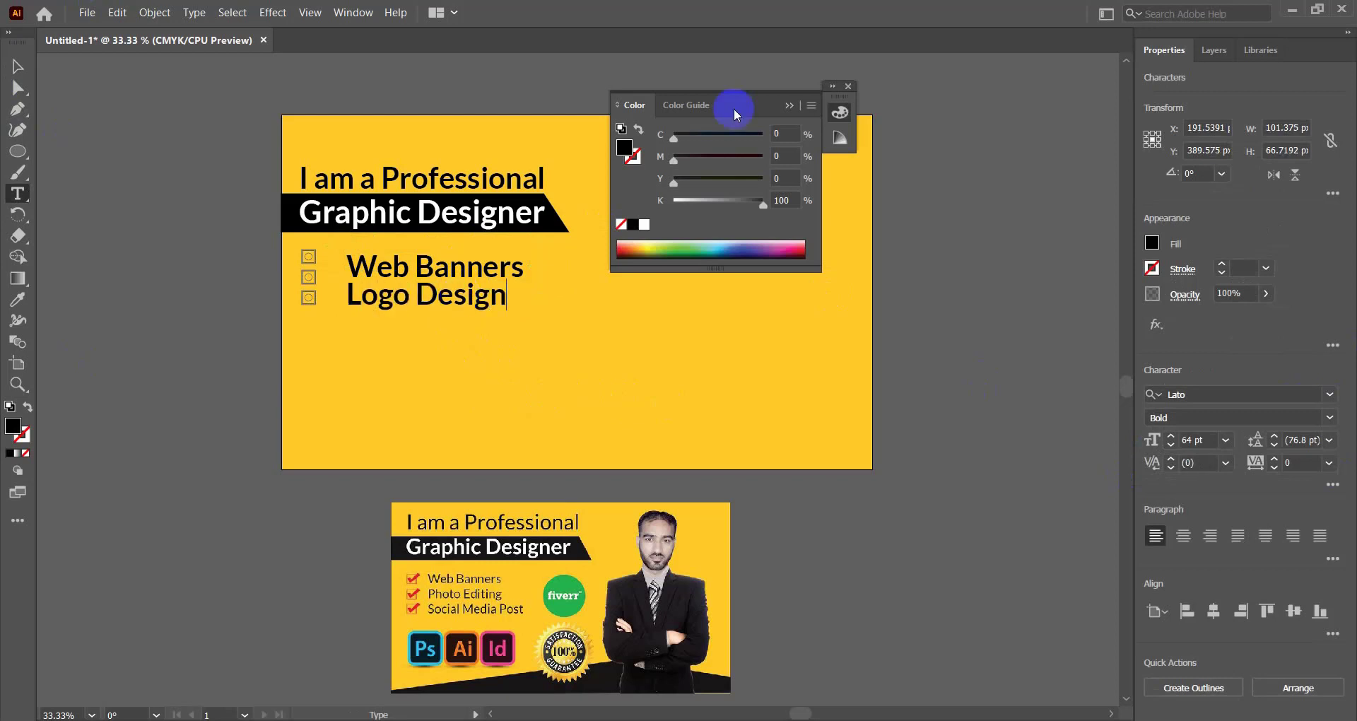
click(18, 67)
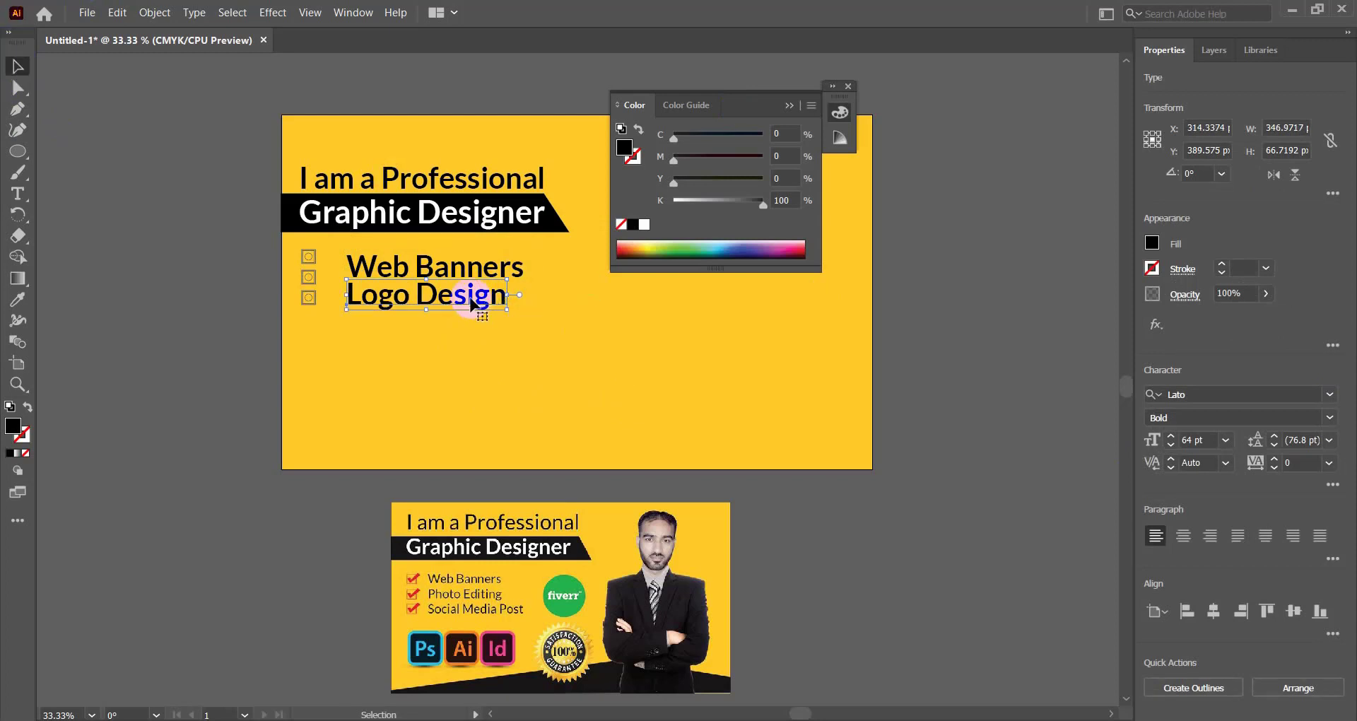
Step: Add a third line 'SMM Design', then shrink 'Web Banners' to 41.83 pt beside the first checkbox
drag(472, 303, 350, 324)
double_click(415, 324)
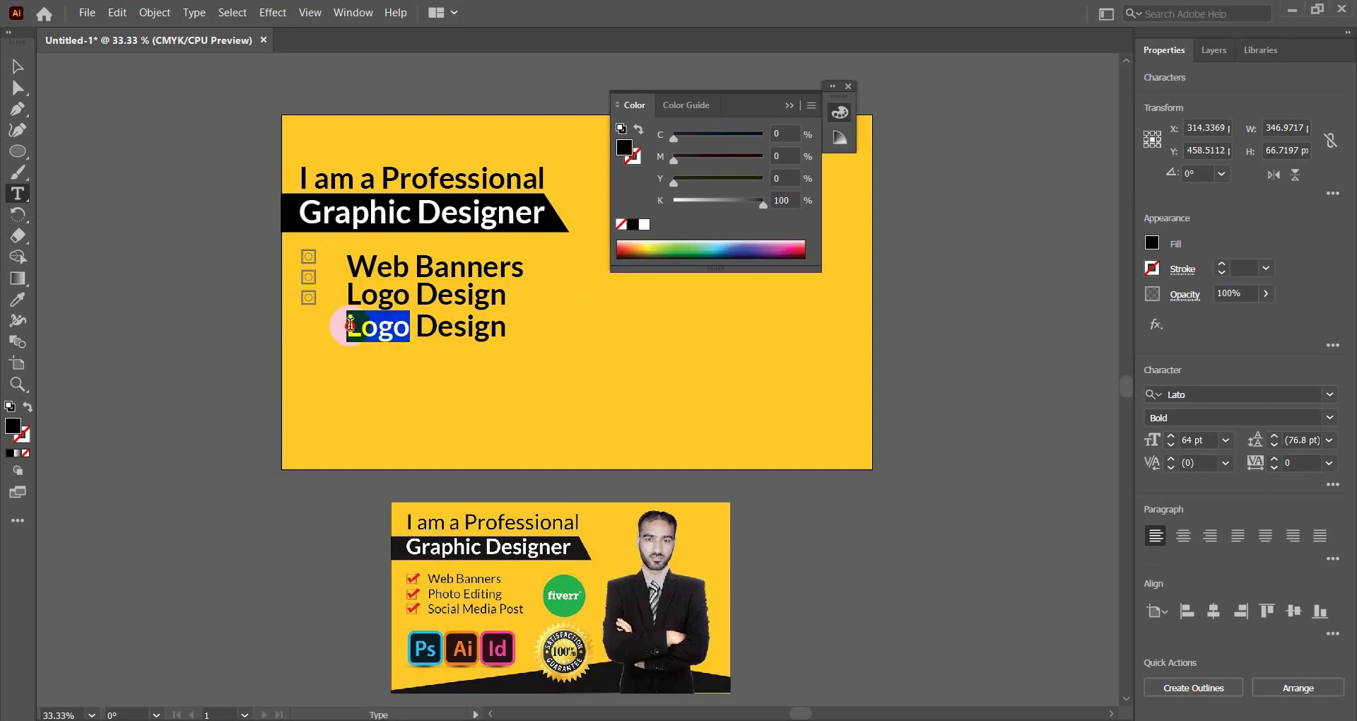
text(SMM)
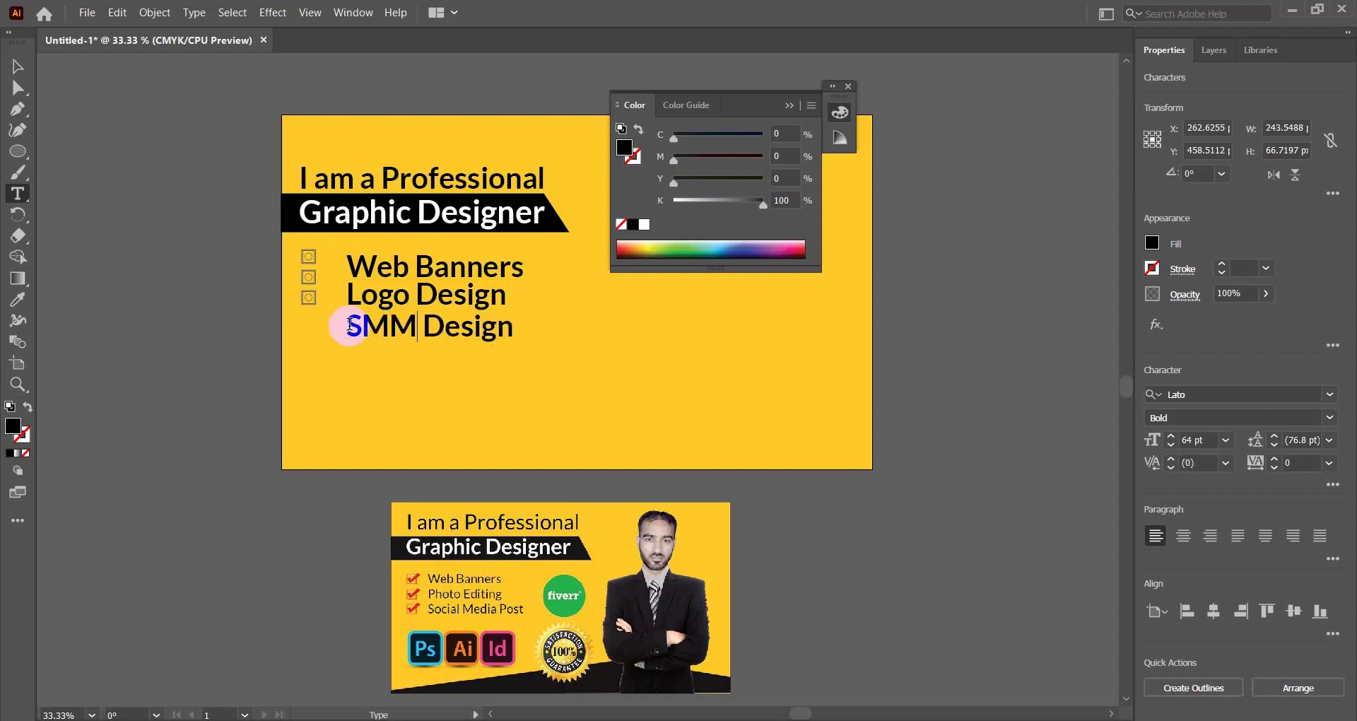
click(17, 66)
click(682, 383)
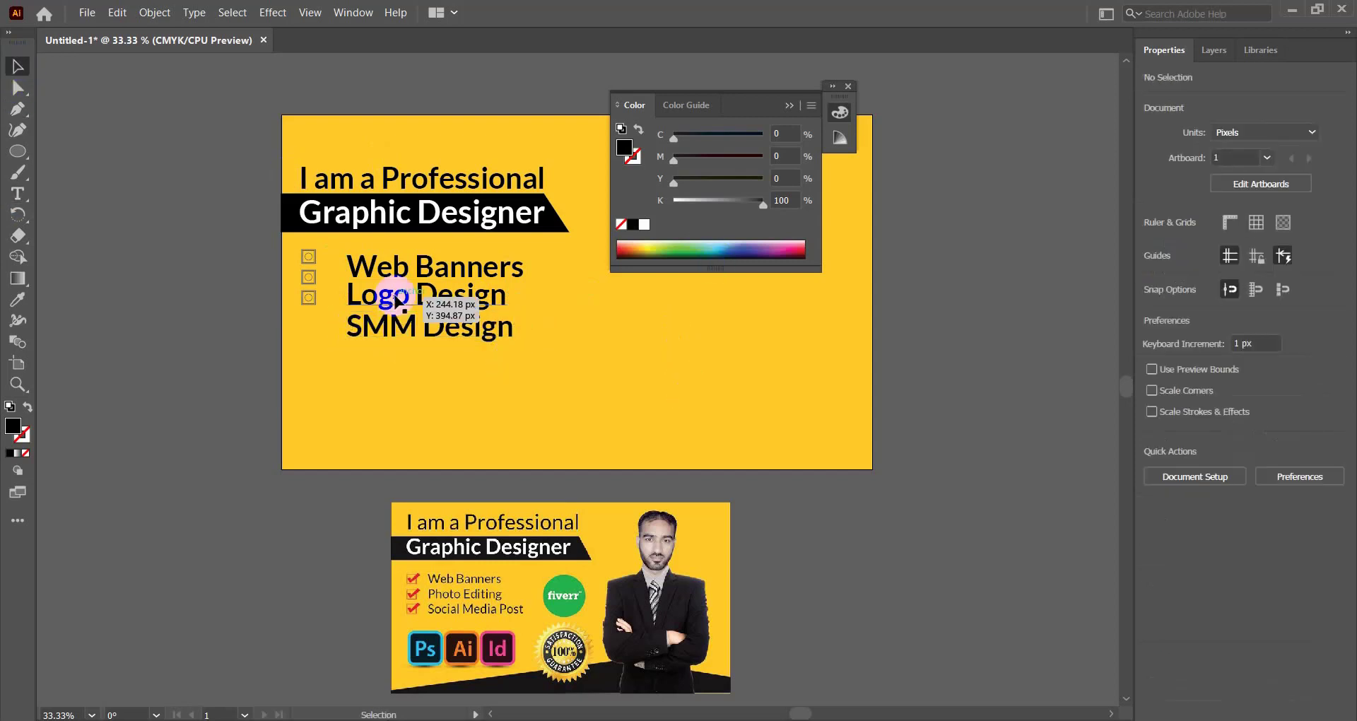
drag(399, 266, 478, 267)
drag(449, 261, 417, 260)
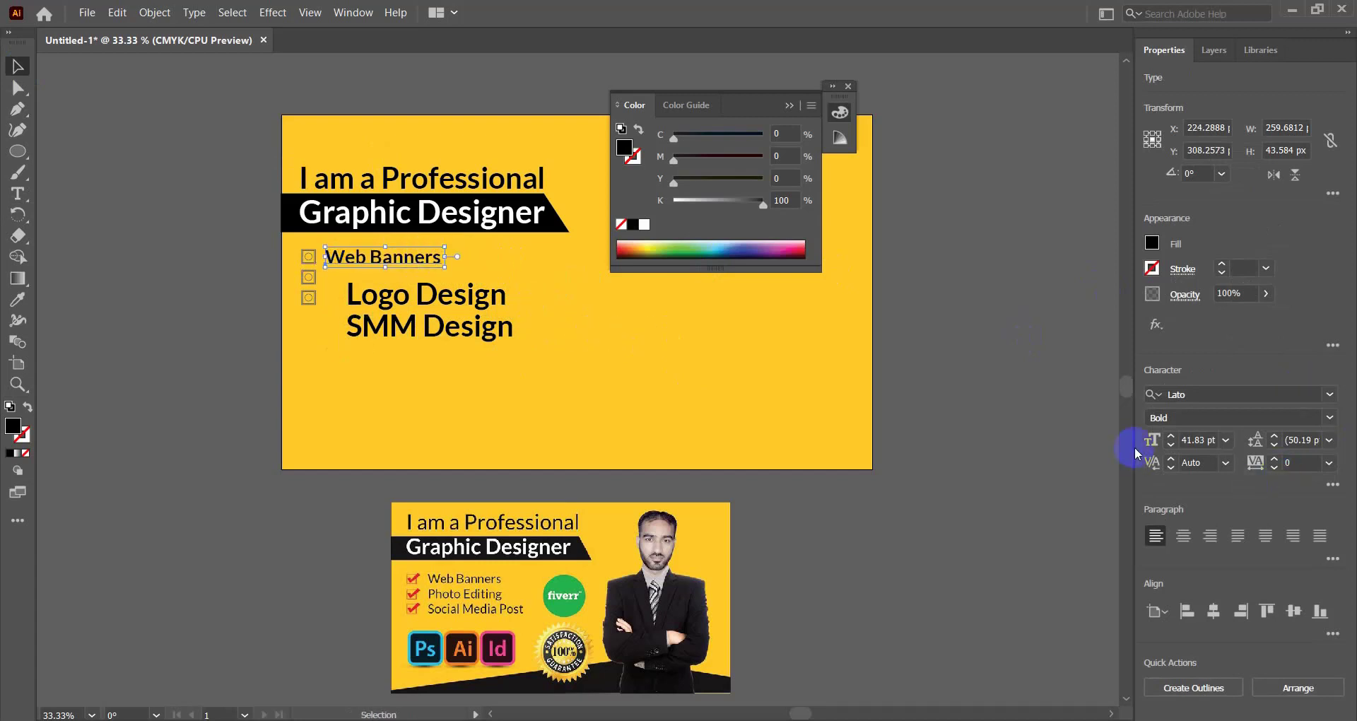
Step: Set Web Banners, Logo Design and SMM Design to a 41 pt font size
click(1171, 445)
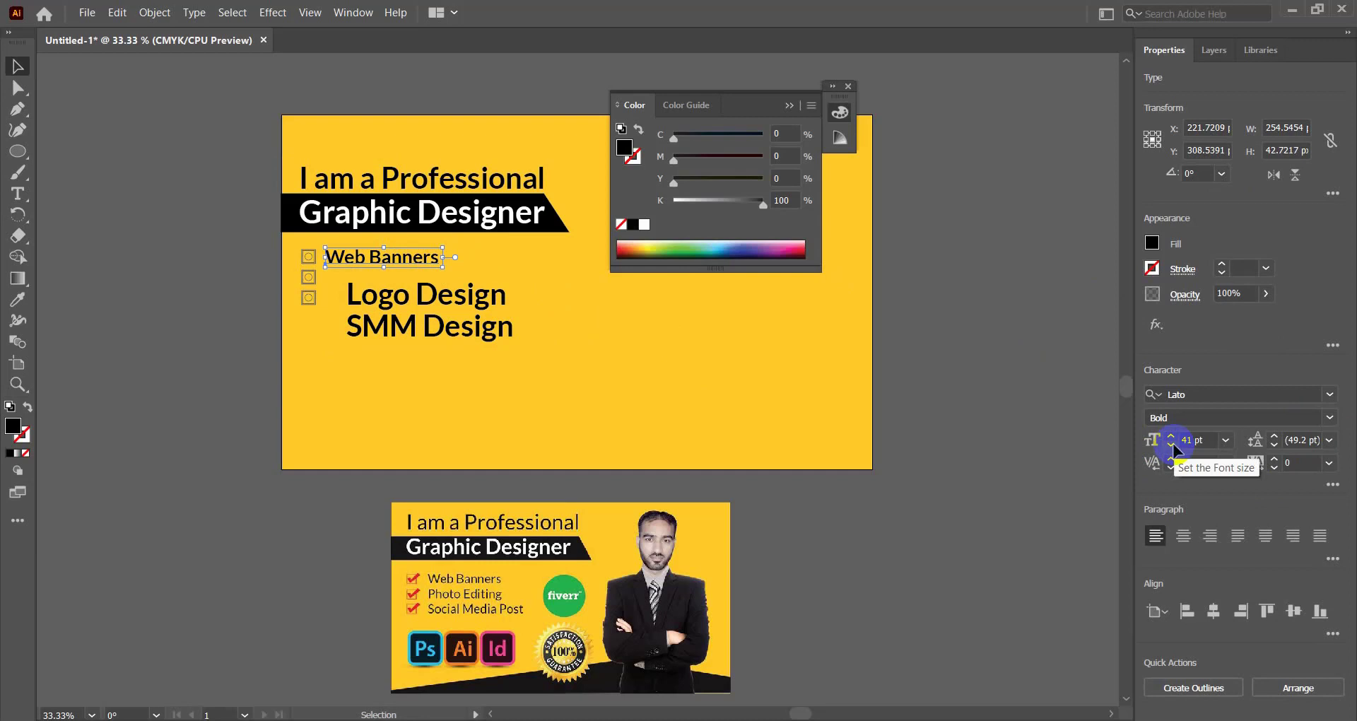
click(690, 352)
drag(423, 303, 402, 291)
shift+click(417, 325)
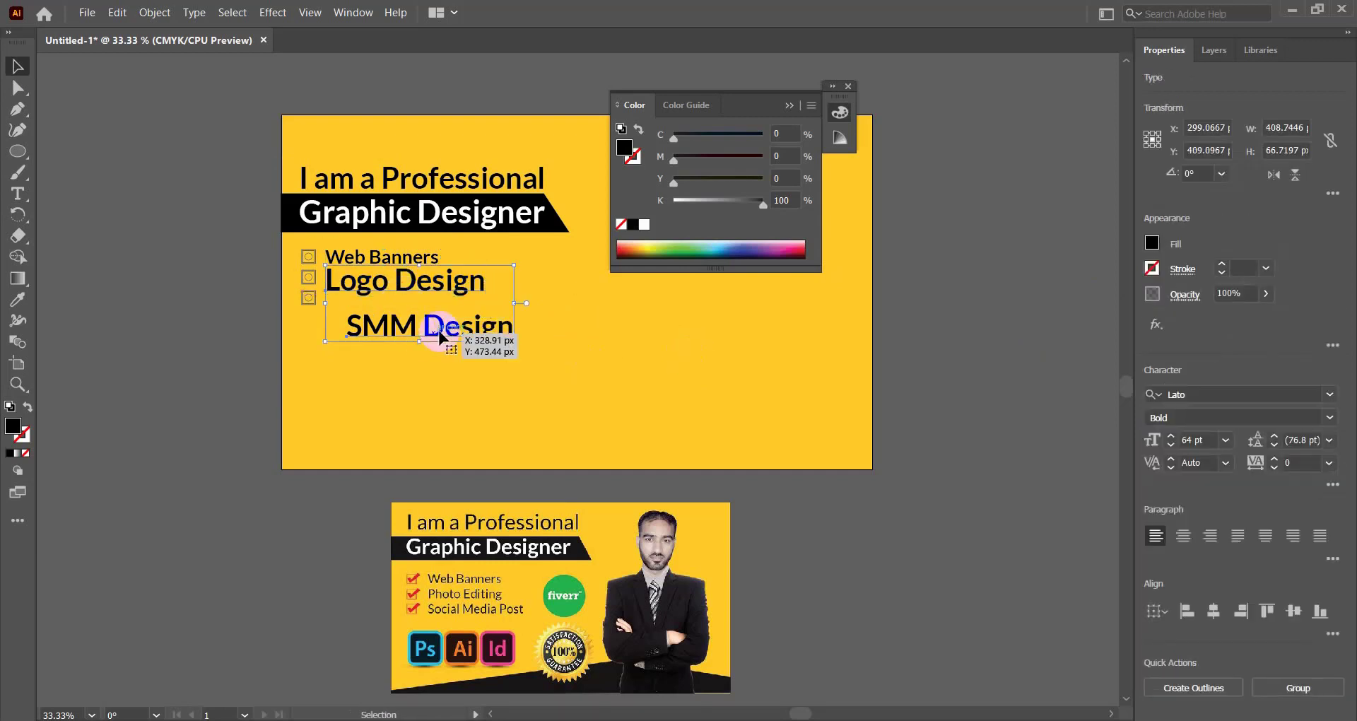
click(1209, 434)
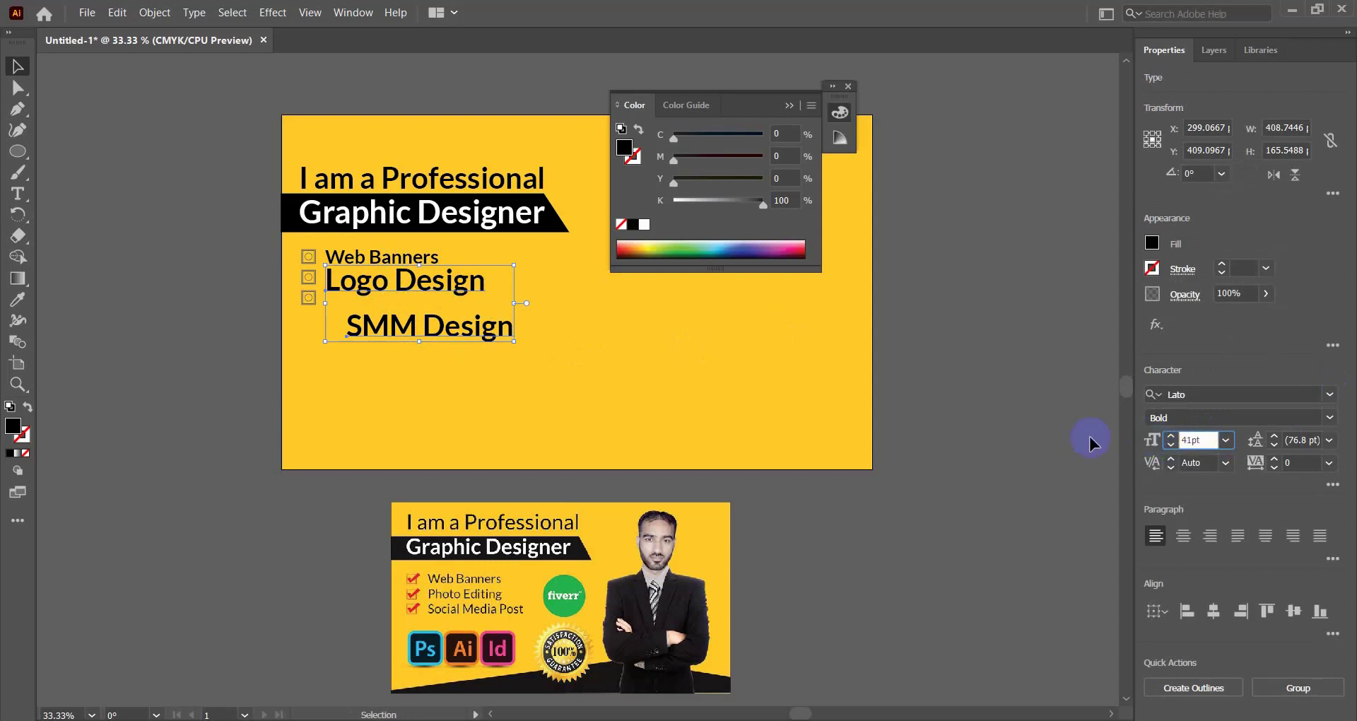
key(Return)
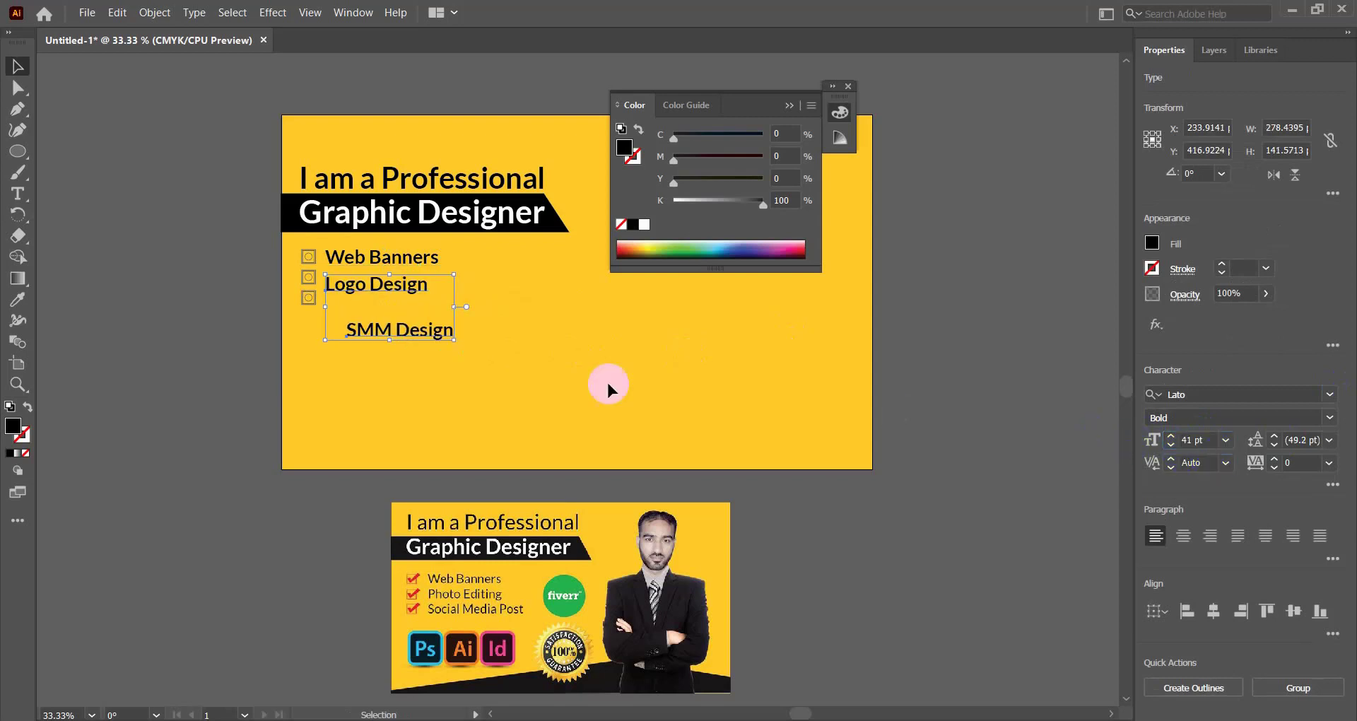
Step: Move Logo Design and SMM Design beside their own checkboxes under Web Banners
click(604, 314)
click(424, 263)
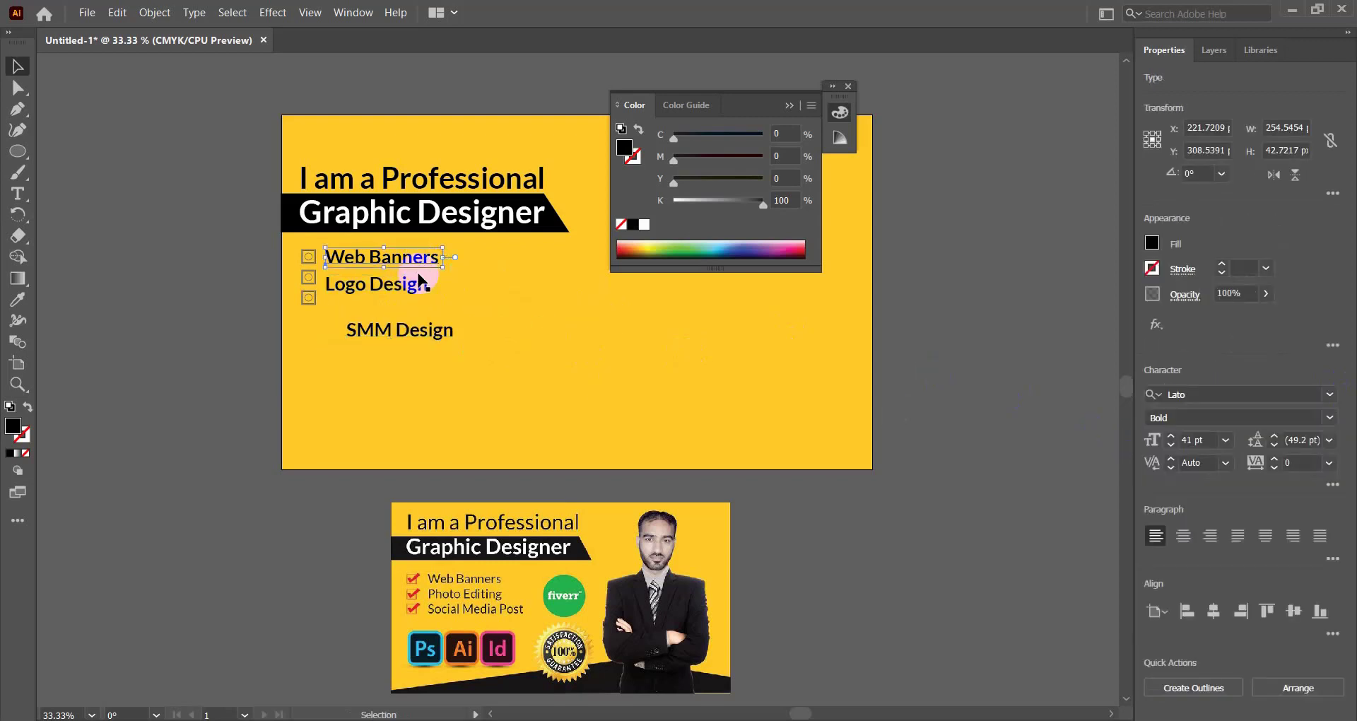
click(463, 305)
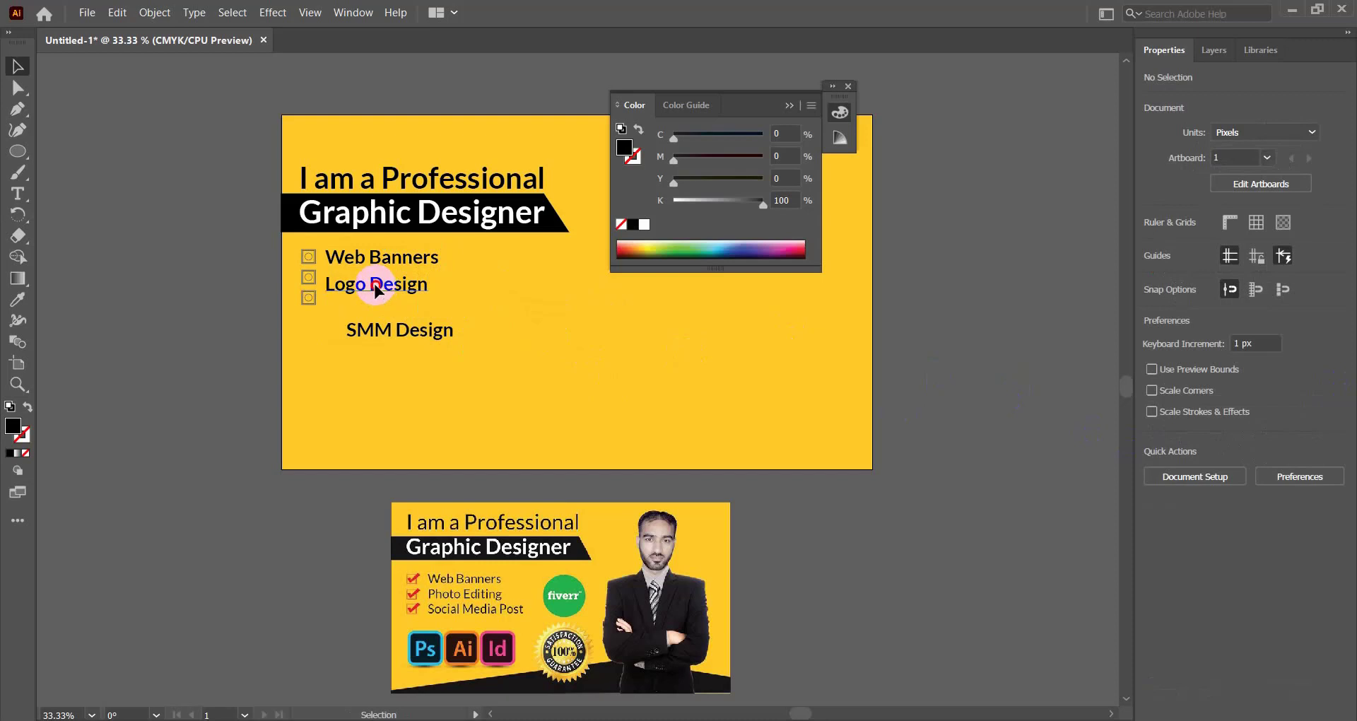
drag(375, 289, 380, 281)
click(450, 336)
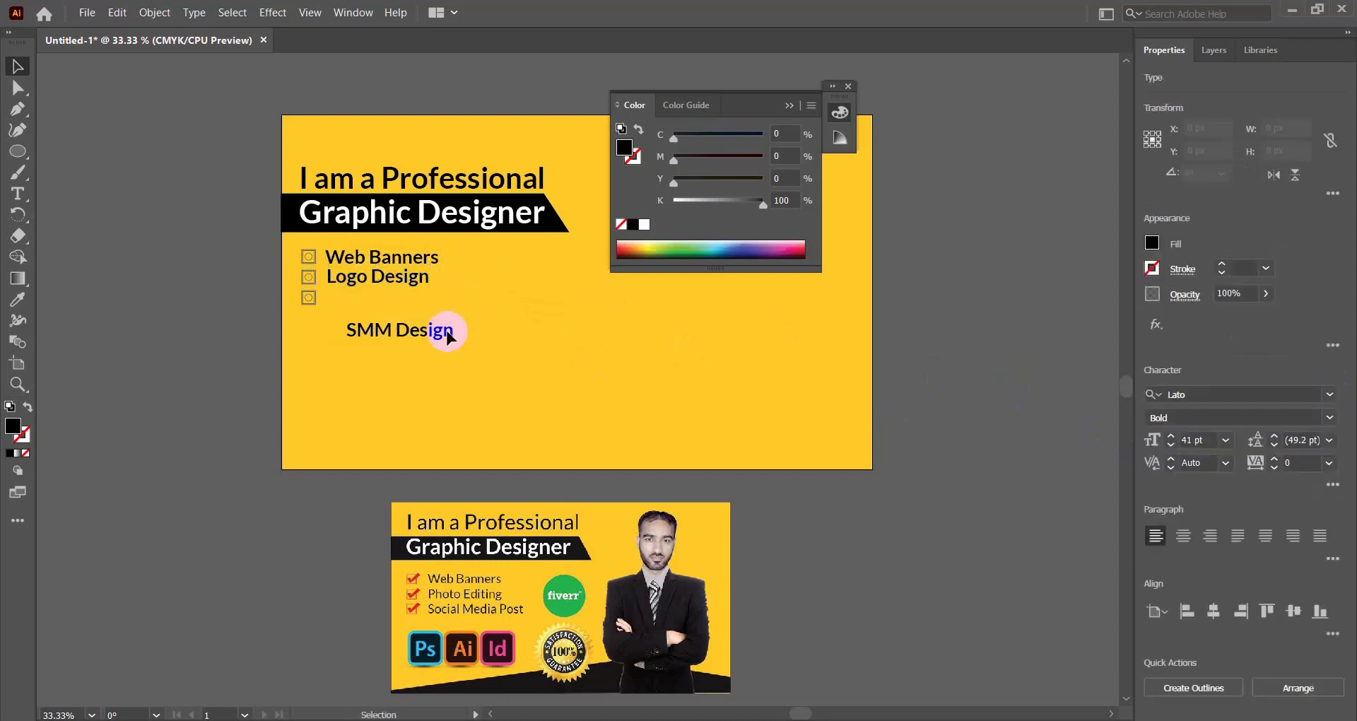
drag(392, 337, 372, 306)
click(486, 313)
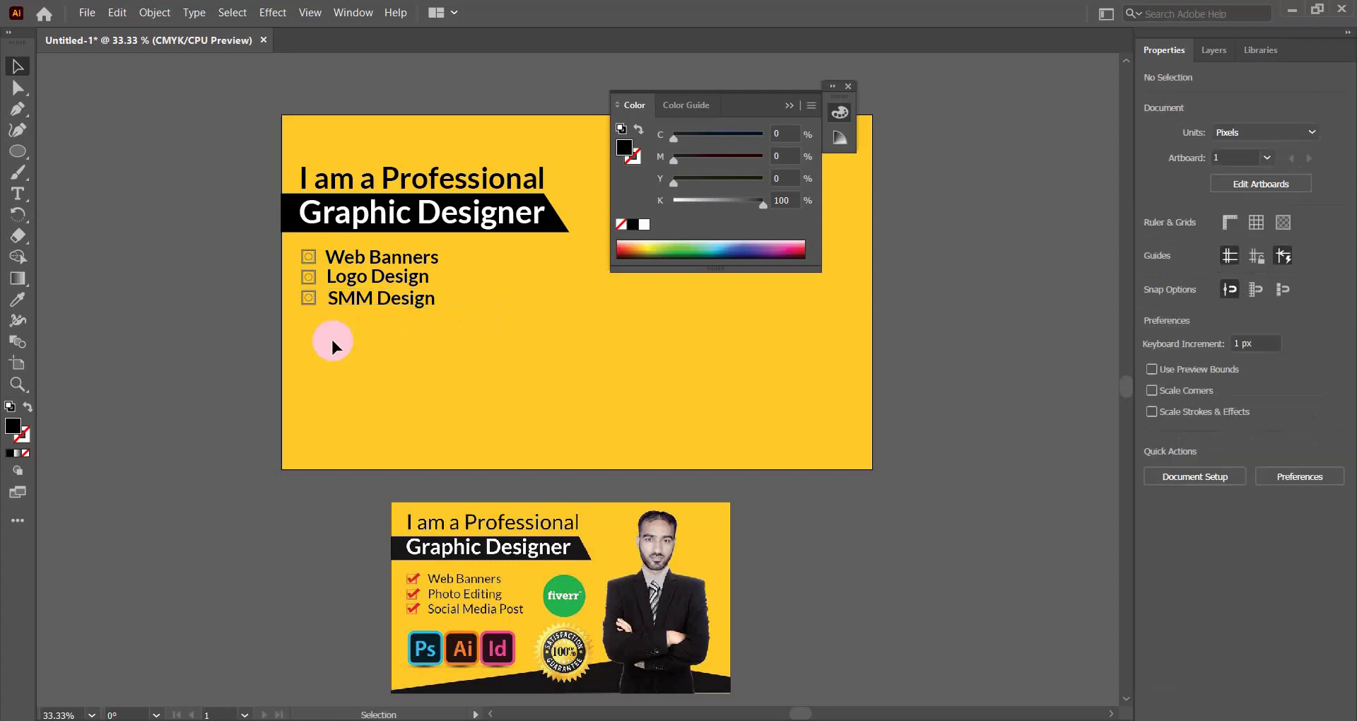
Step: Vertically centre Web Banners, Logo Design and SMM Design on their checkbox icons
click(306, 299)
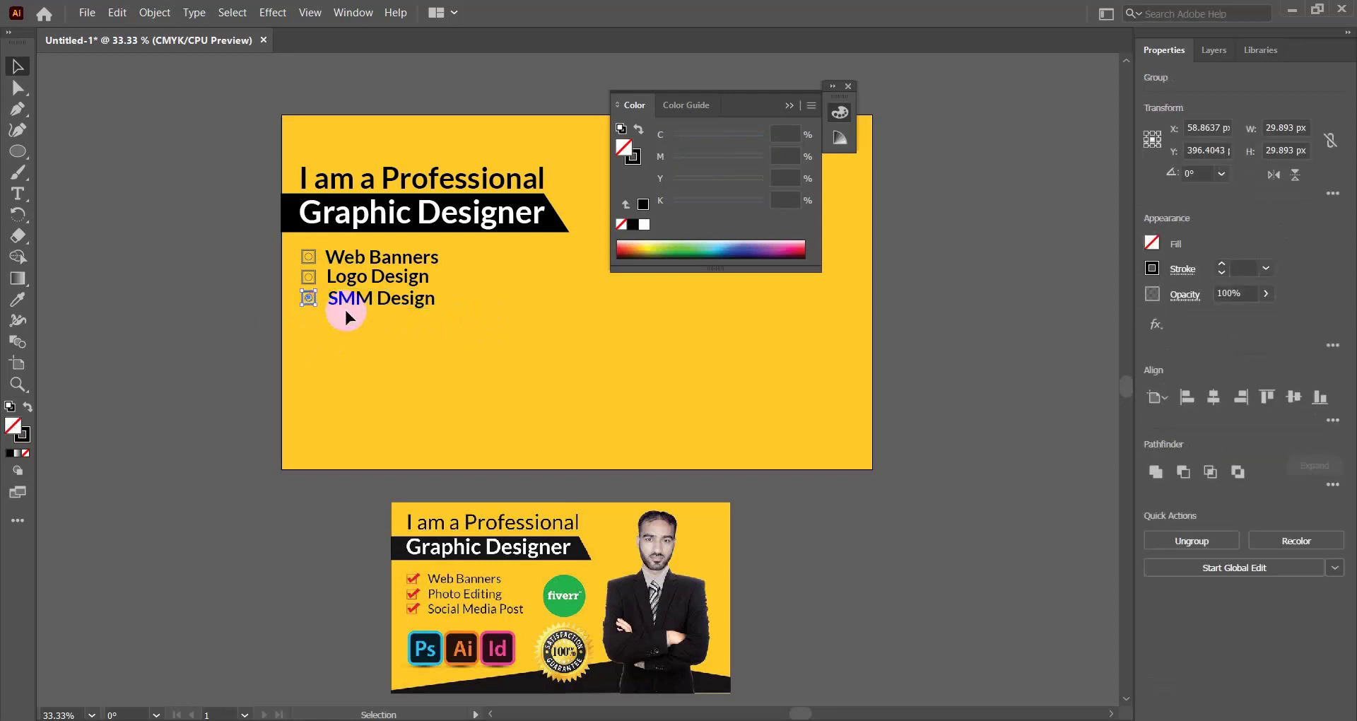
click(362, 337)
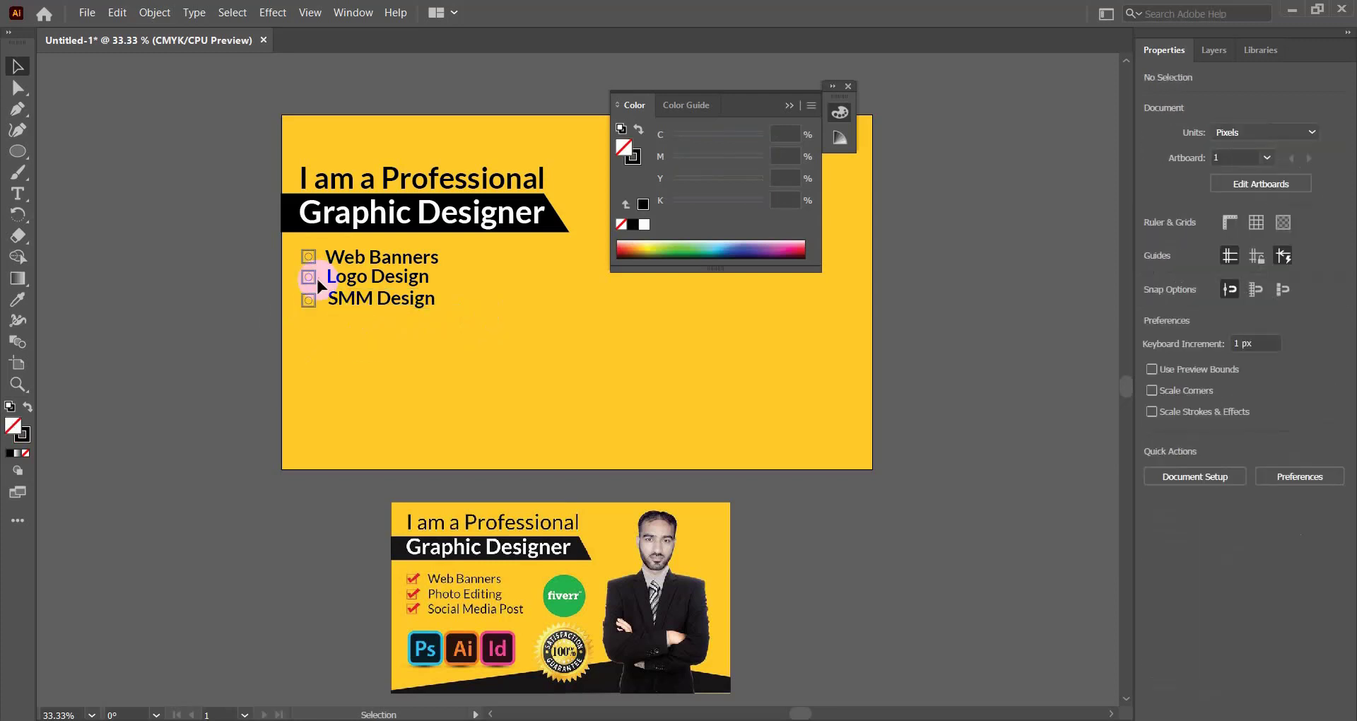
click(314, 283)
click(396, 342)
click(307, 265)
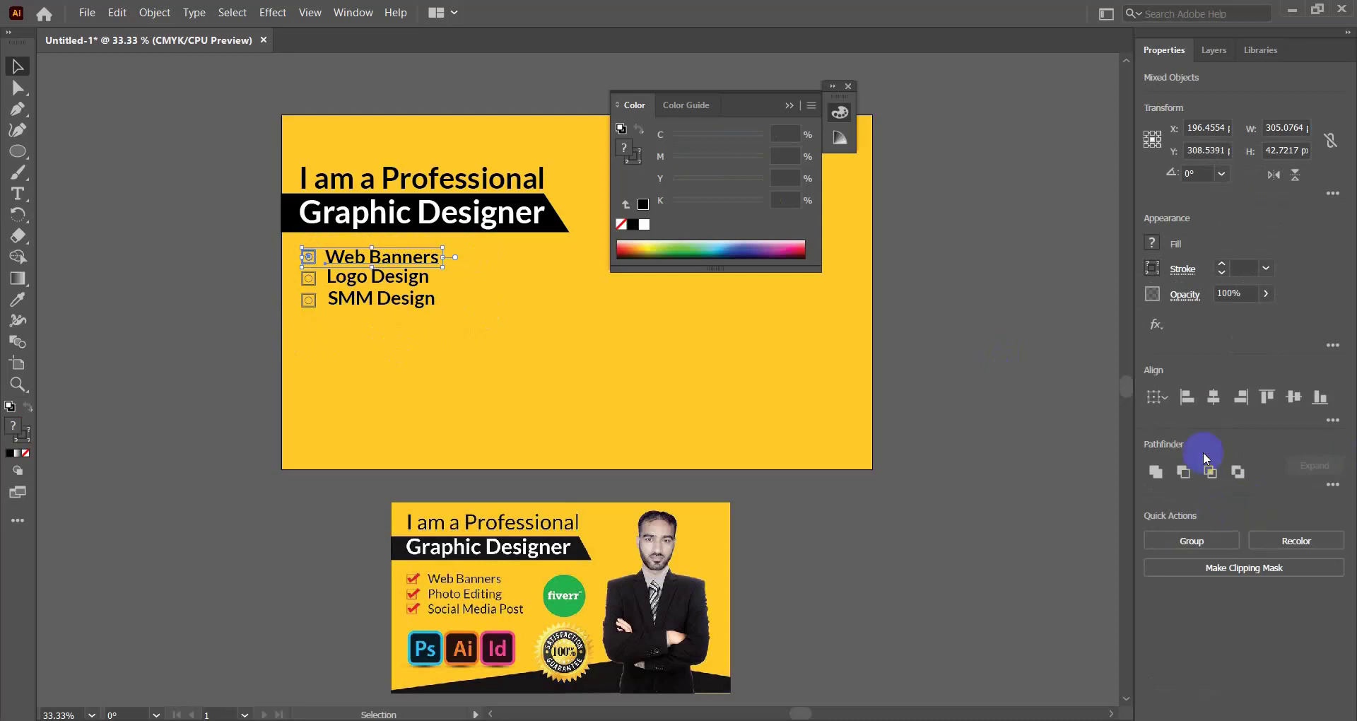
click(1294, 396)
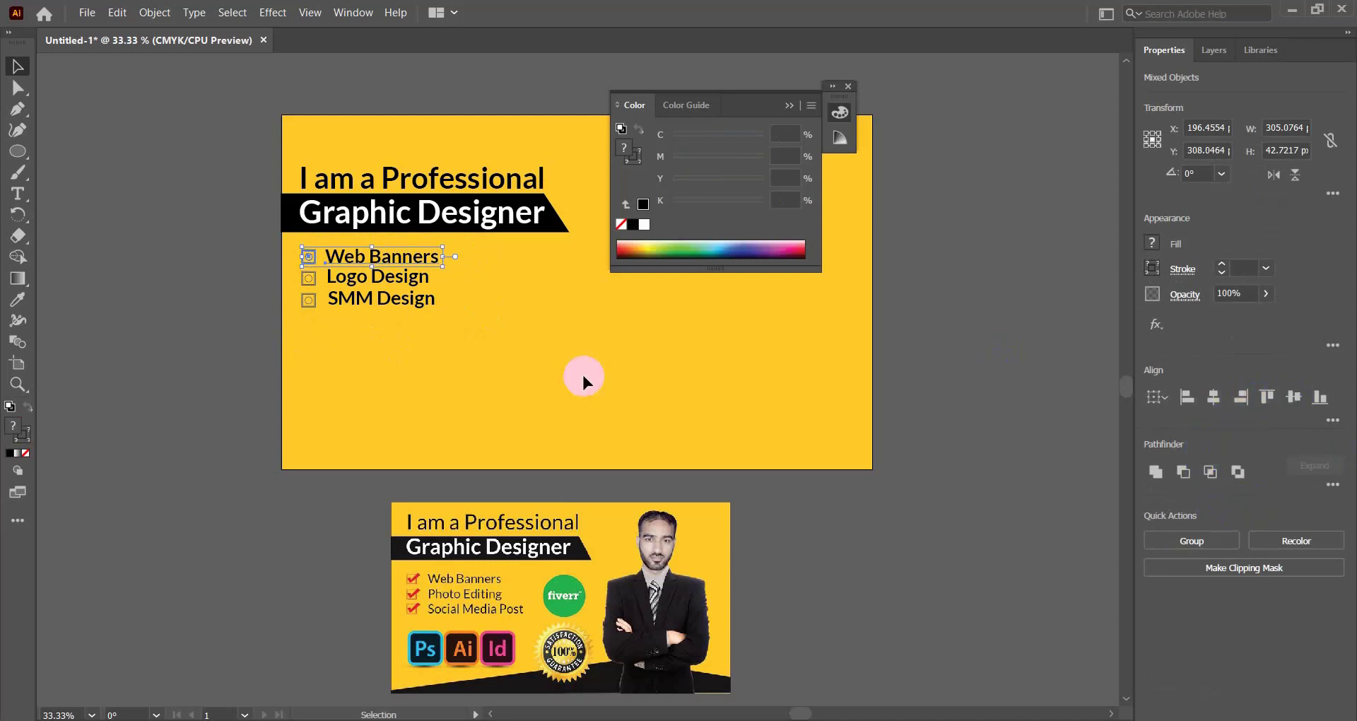
click(583, 372)
click(305, 277)
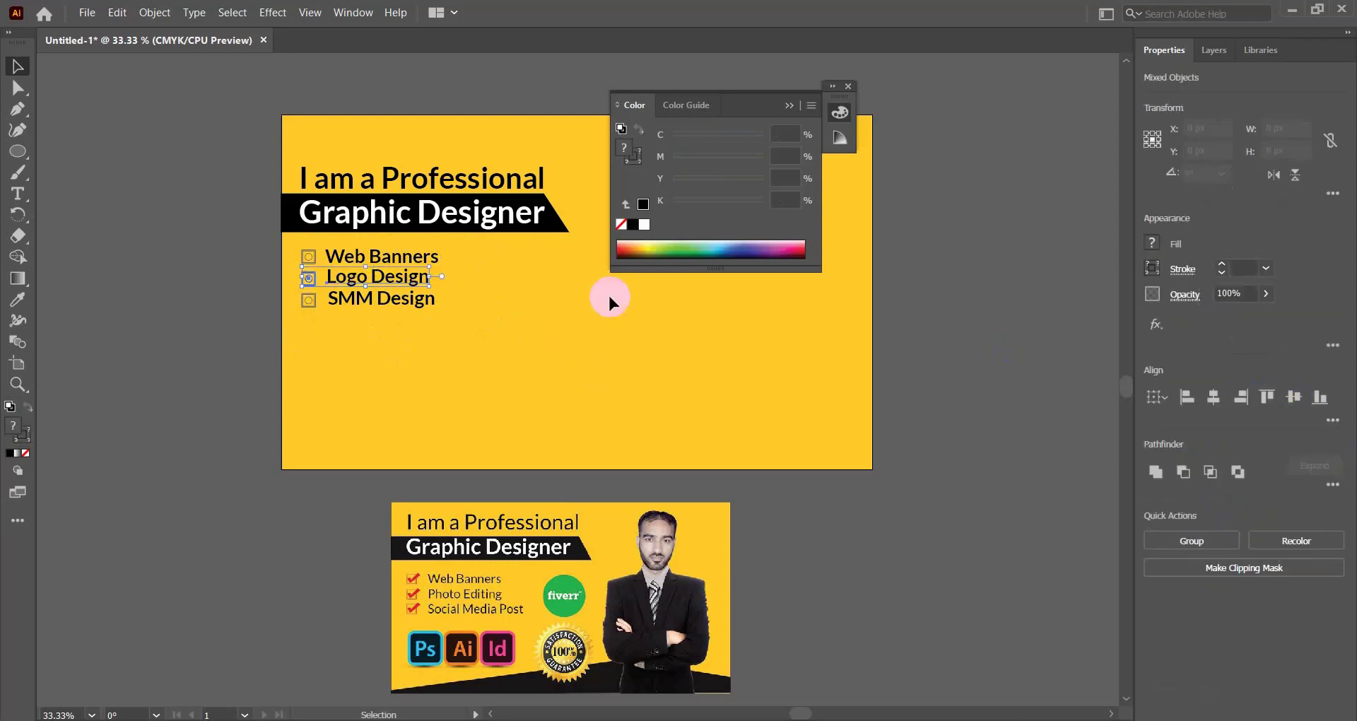
click(1294, 397)
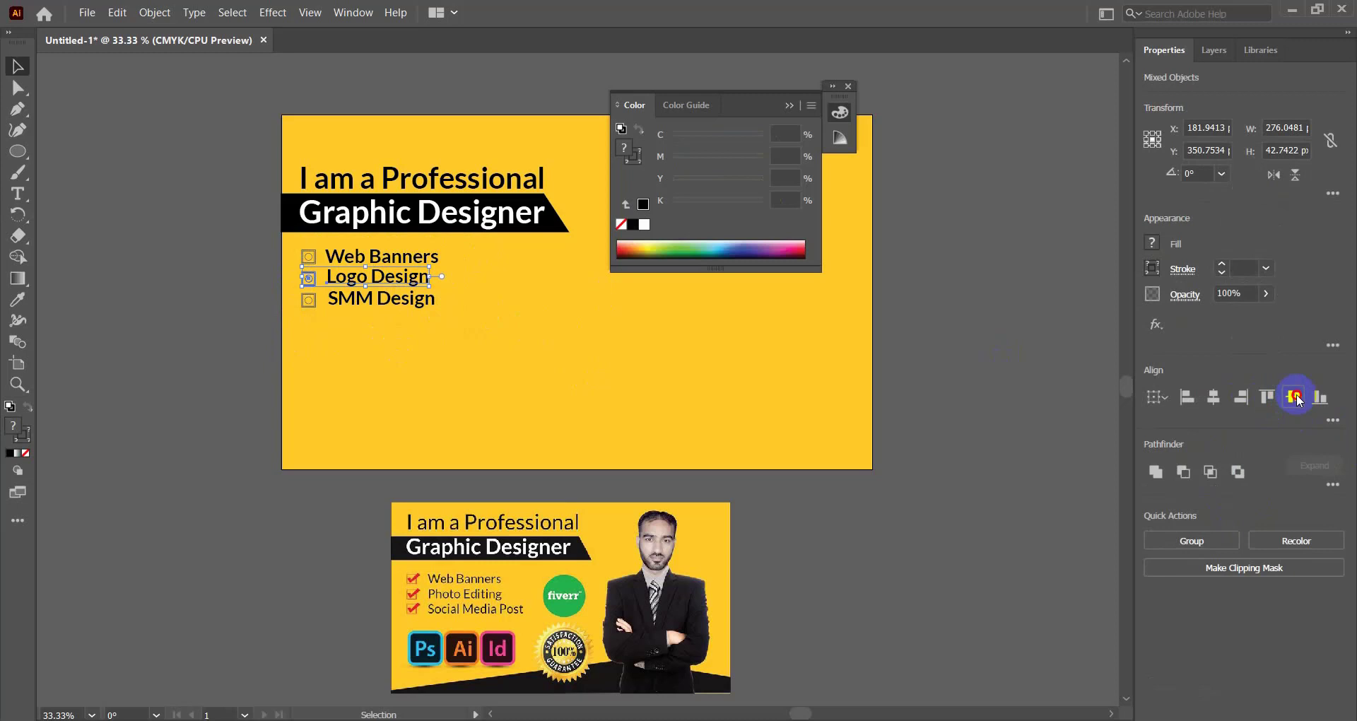
click(501, 332)
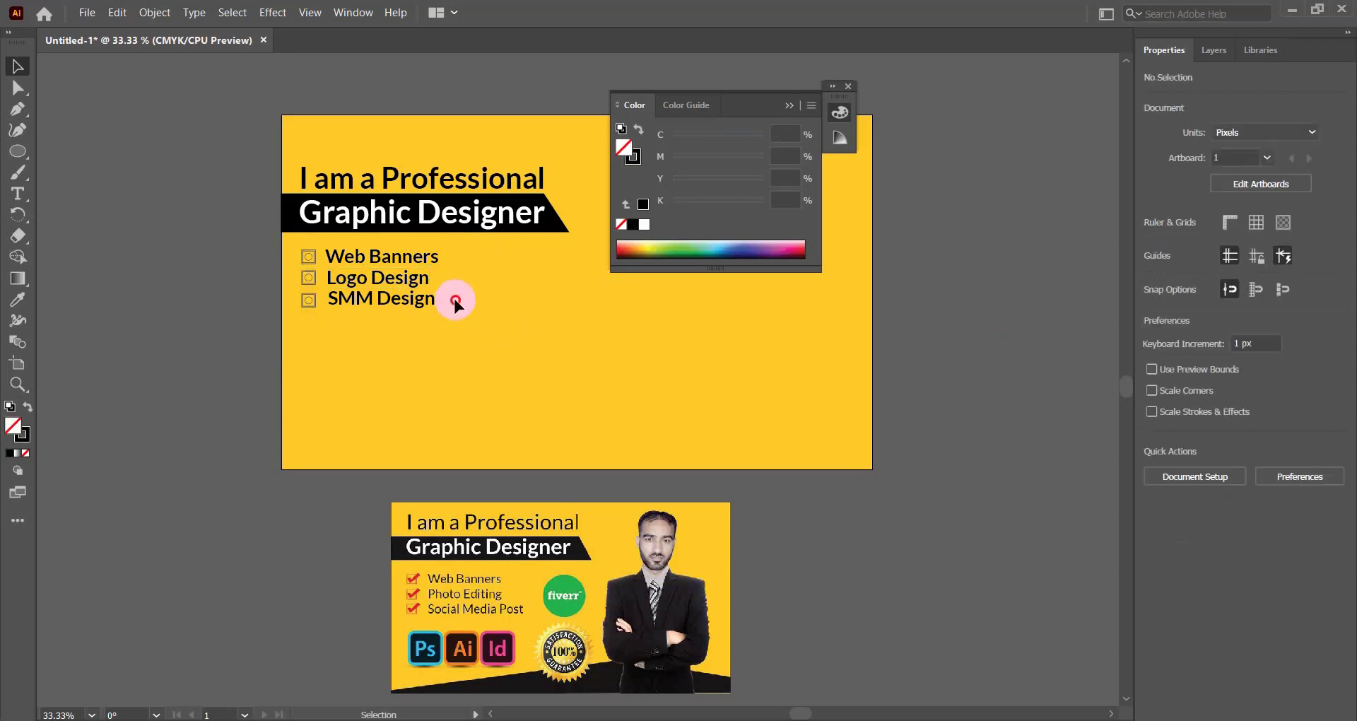
drag(455, 298, 298, 315)
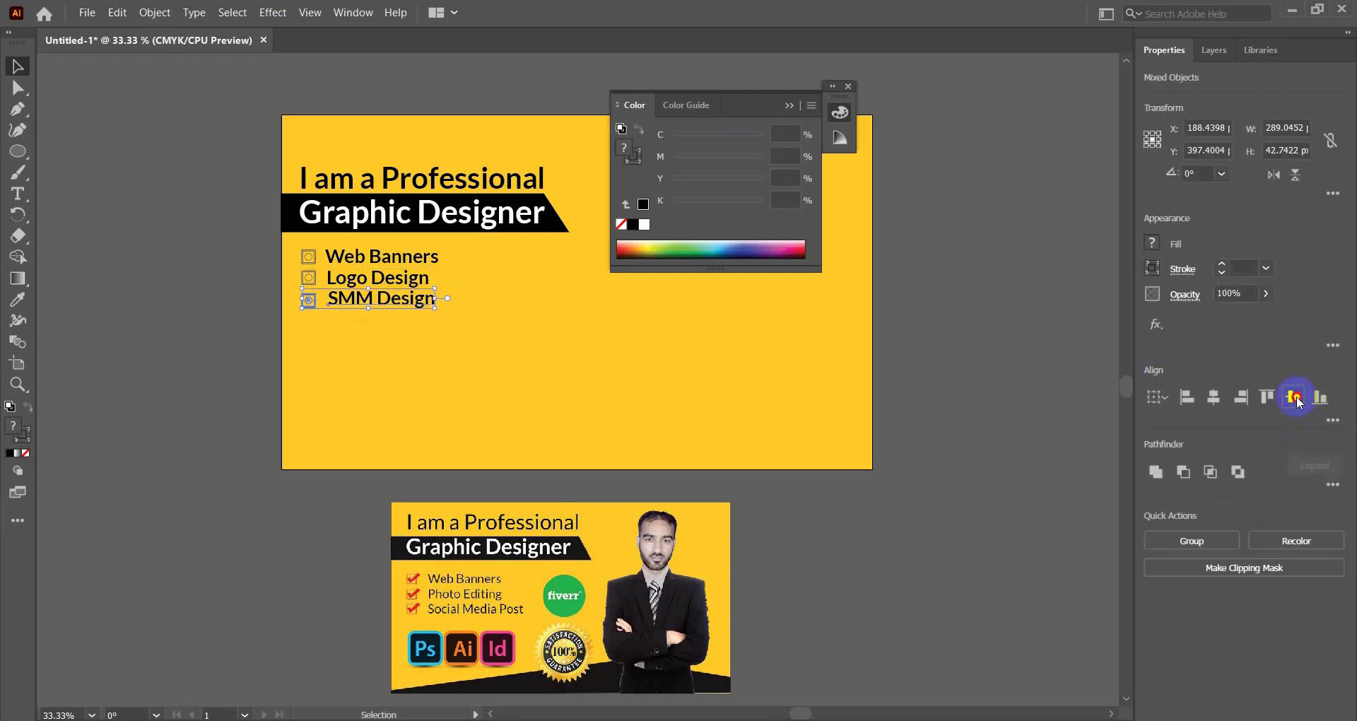
click(1293, 396)
click(533, 331)
Step: Left-align the three labels, then group the icons and text into one checklist
drag(474, 248, 386, 327)
click(1188, 610)
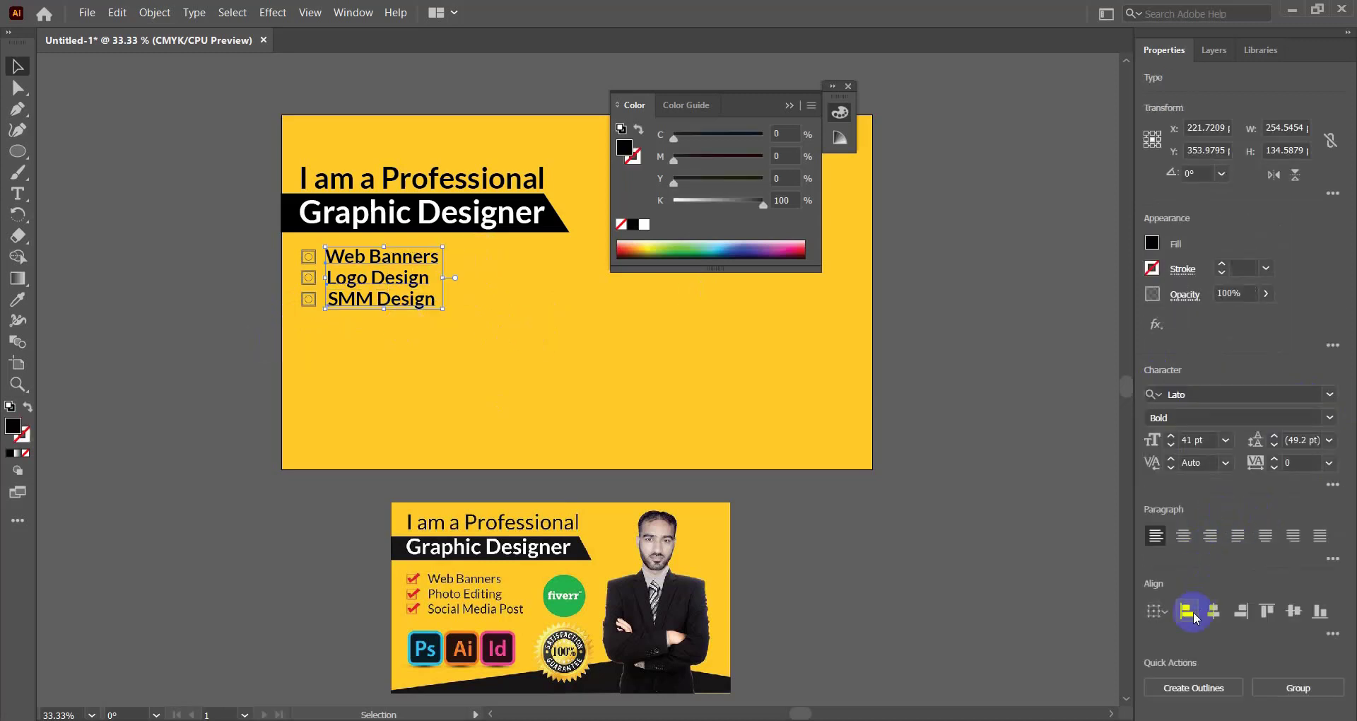
drag(284, 244, 425, 321)
key(ctrl+g)
click(473, 340)
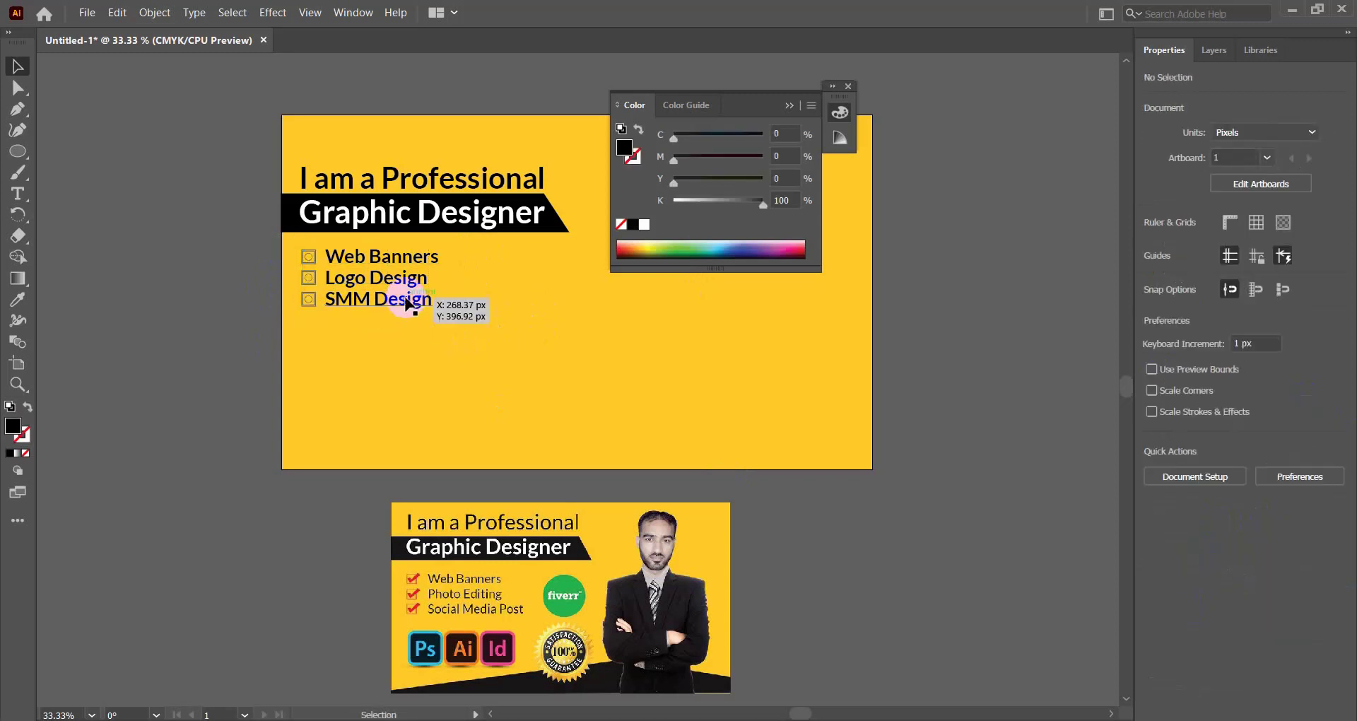
click(408, 304)
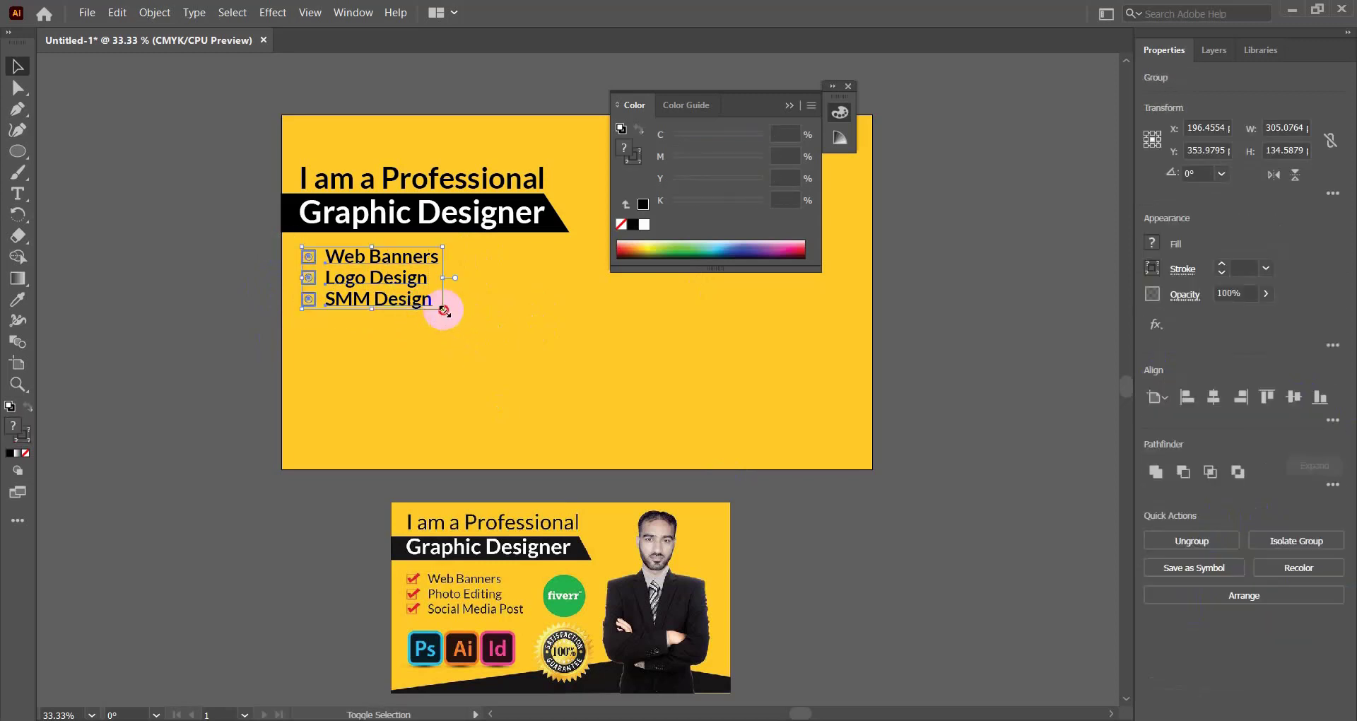
Step: Scale the checklist group up proportionally, nudge it right and down, and close the Color panel
mouse_move(443, 309)
mouse_down()
mouse_move(431, 336)
mouse_move(470, 331)
mouse_move(455, 329)
mouse_up()
drag(432, 338, 475, 345)
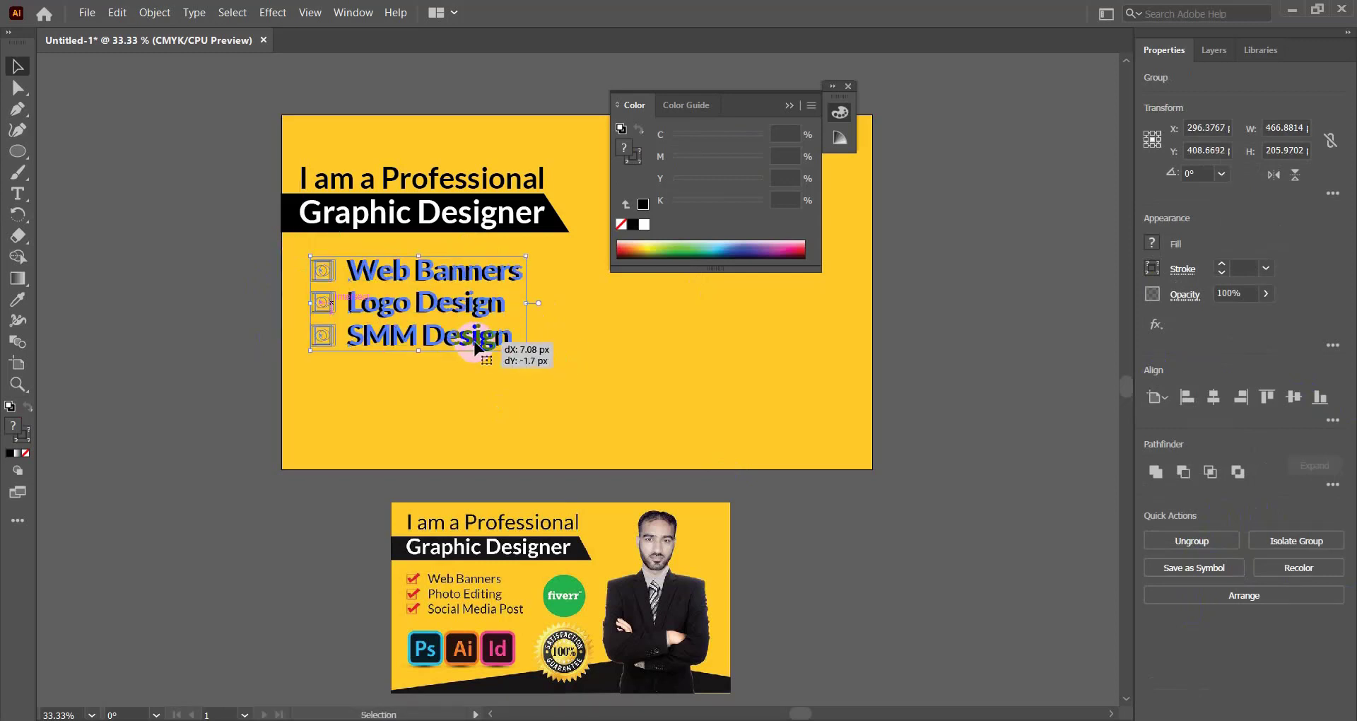
click(589, 355)
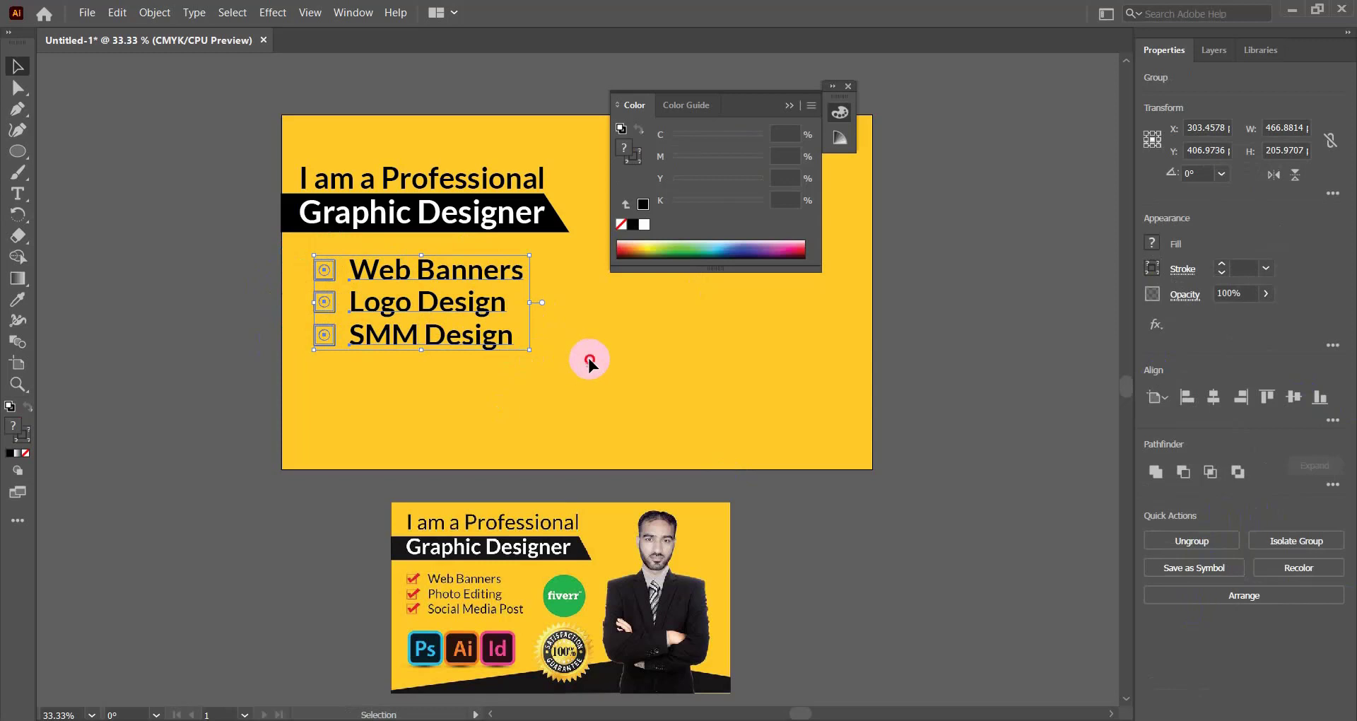
click(851, 87)
scroll(808, 578, down, 1)
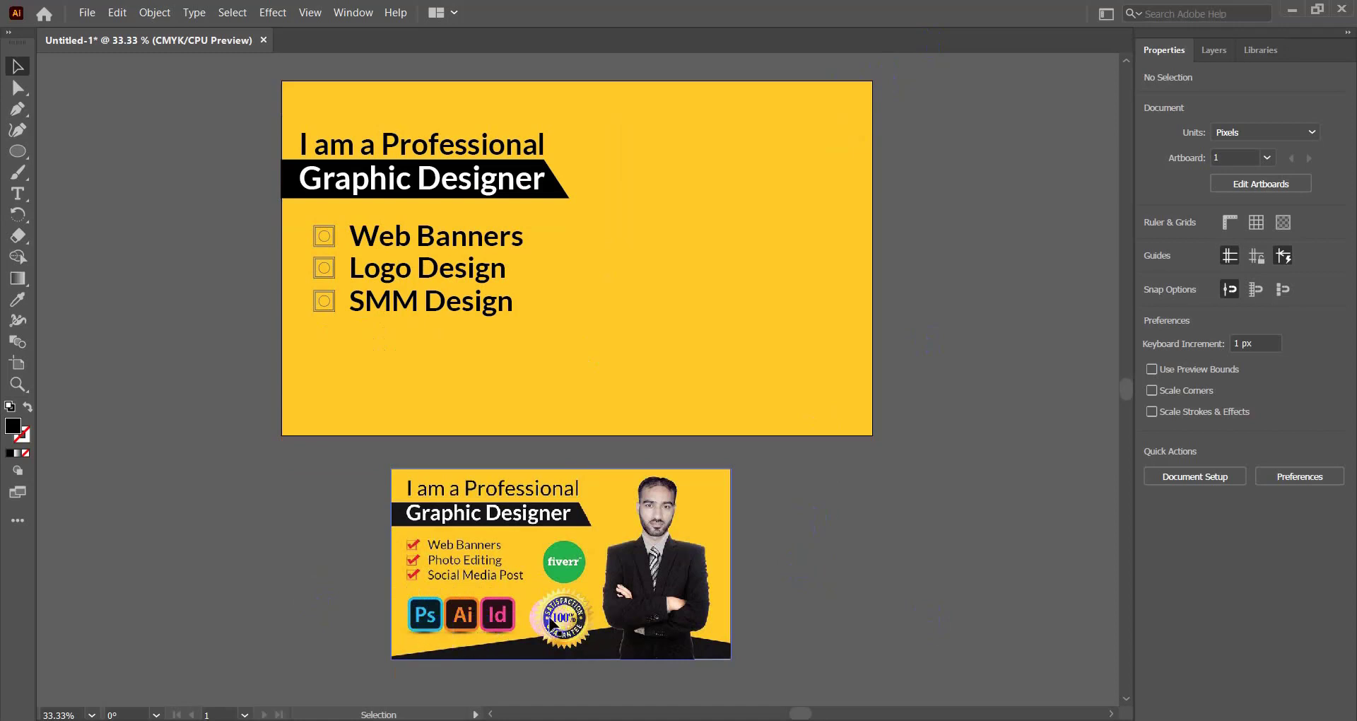
scroll(807, 464, up, 1)
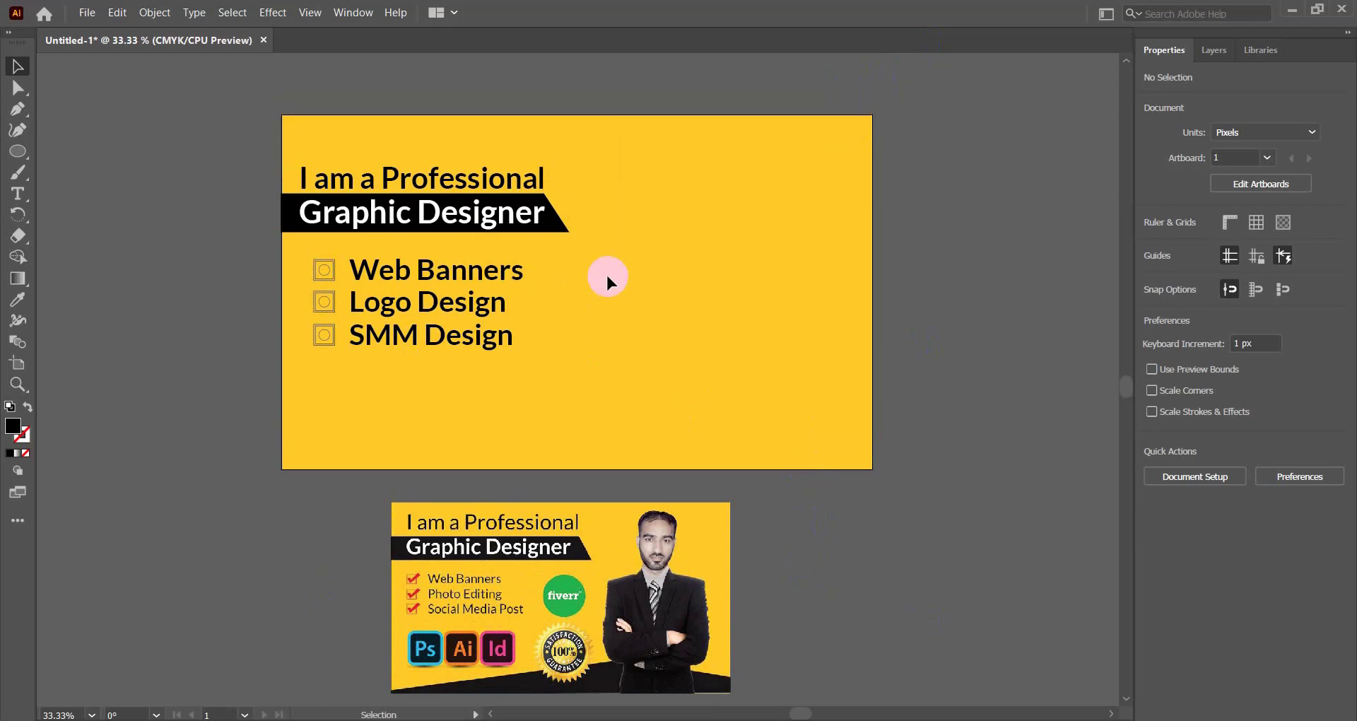
Step: In a new Chrome tab, search Bing for Freepik and open freepik.com
click(763, 646)
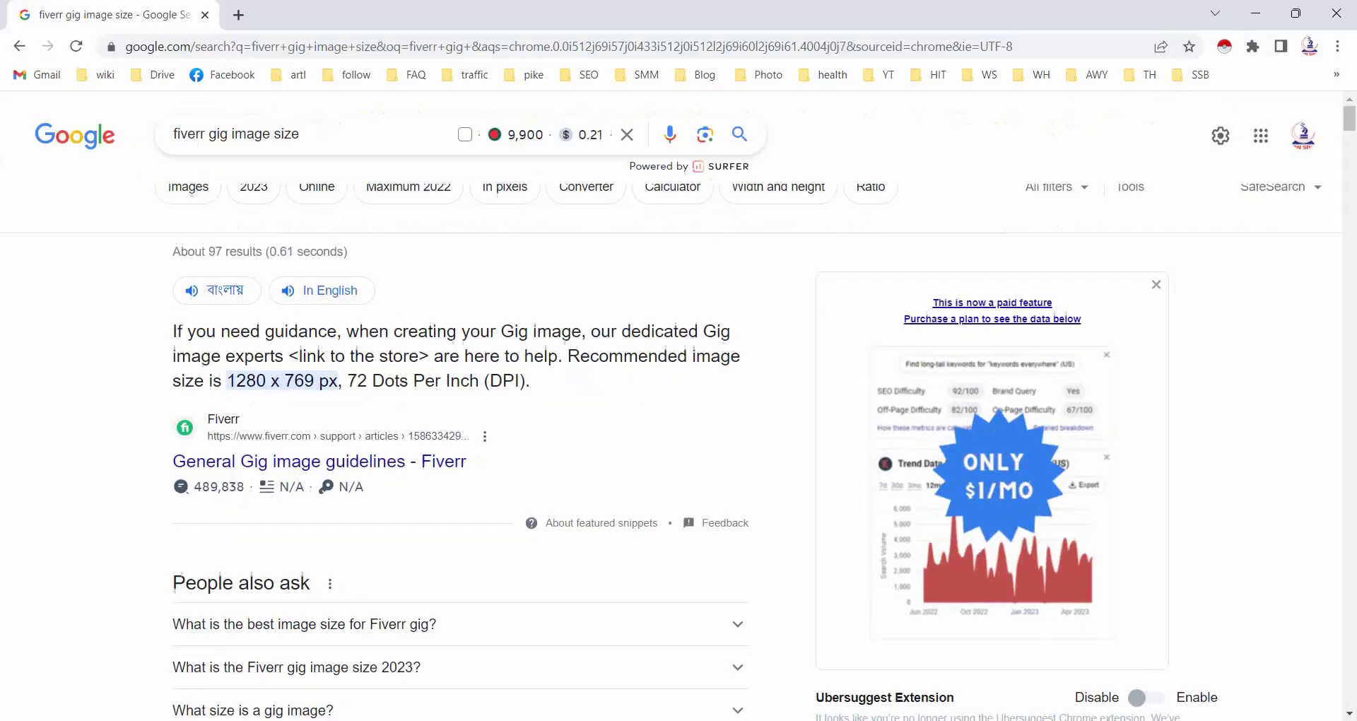
click(238, 26)
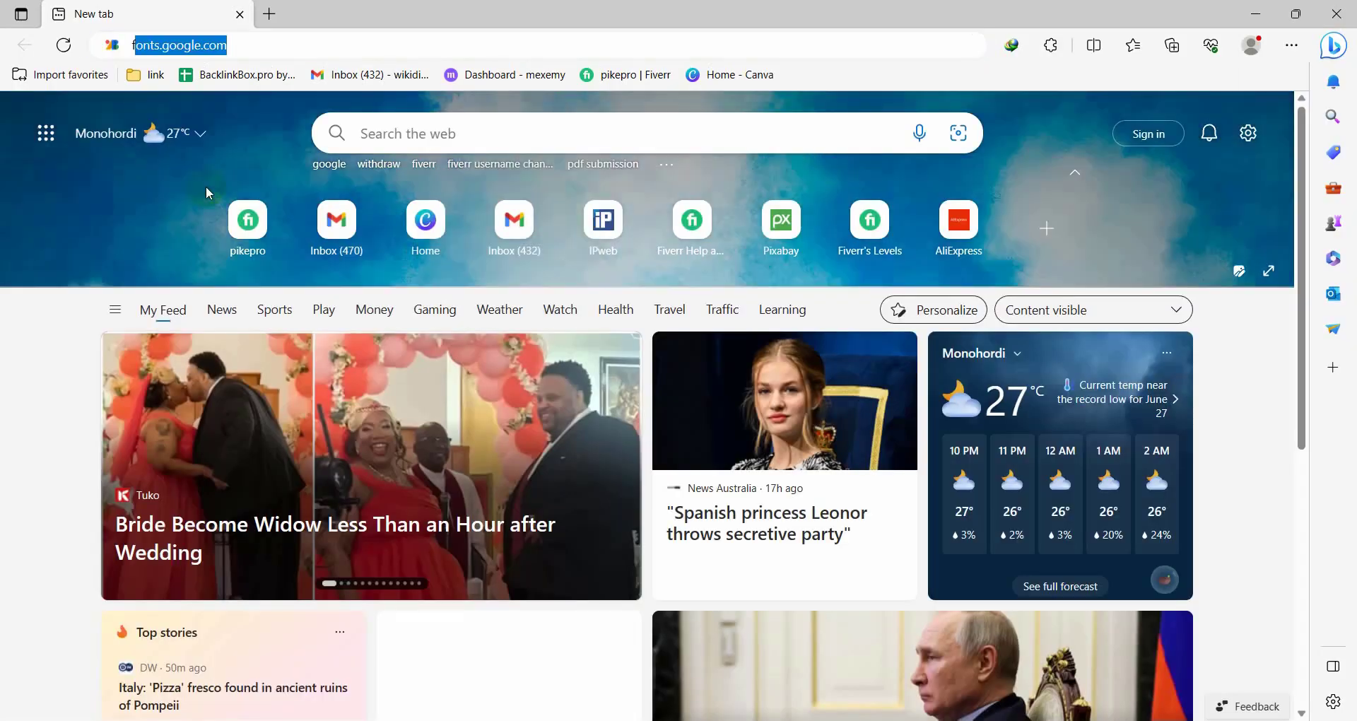
text(free)
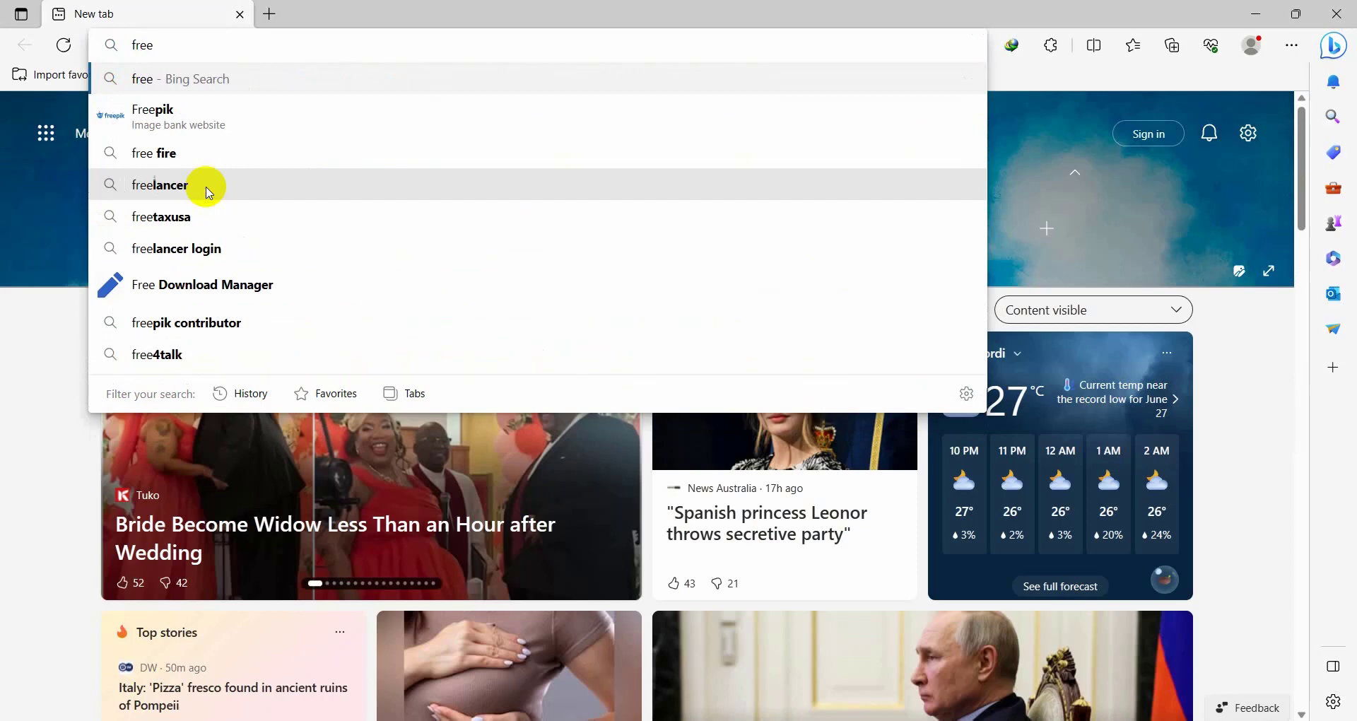
click(200, 127)
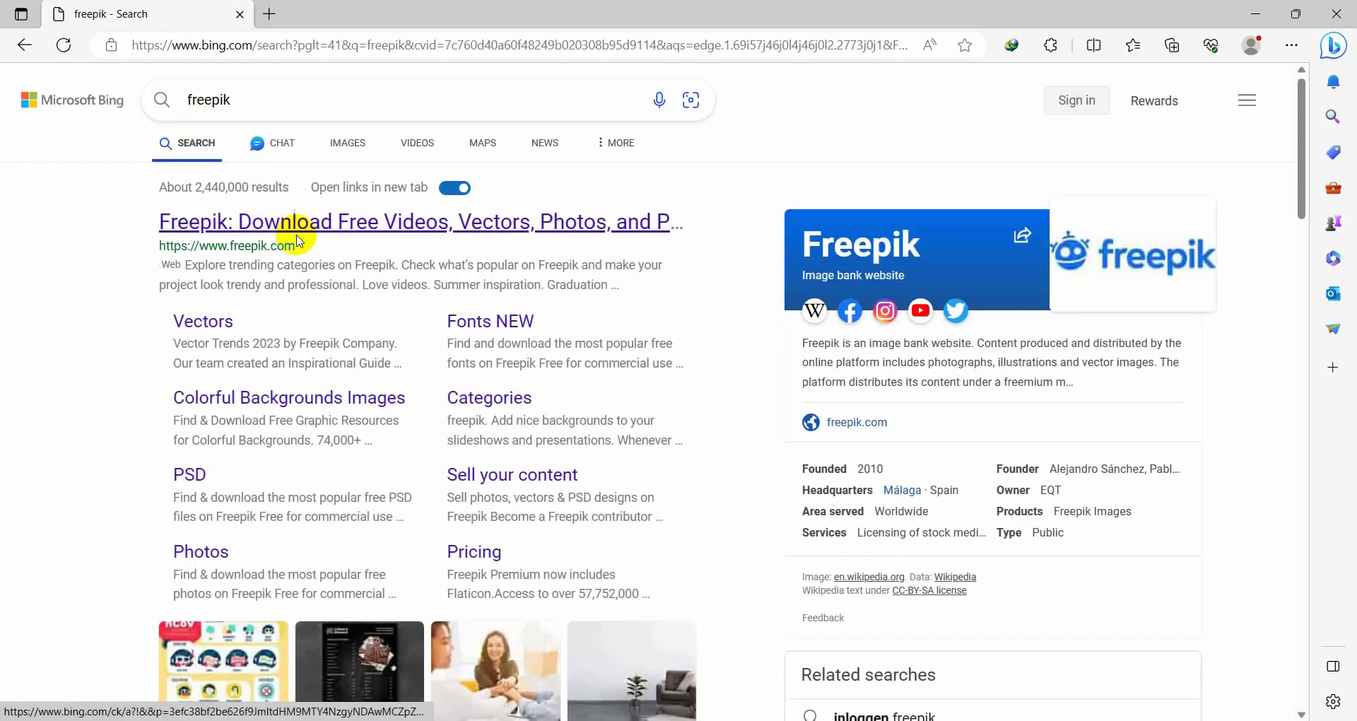
click(315, 224)
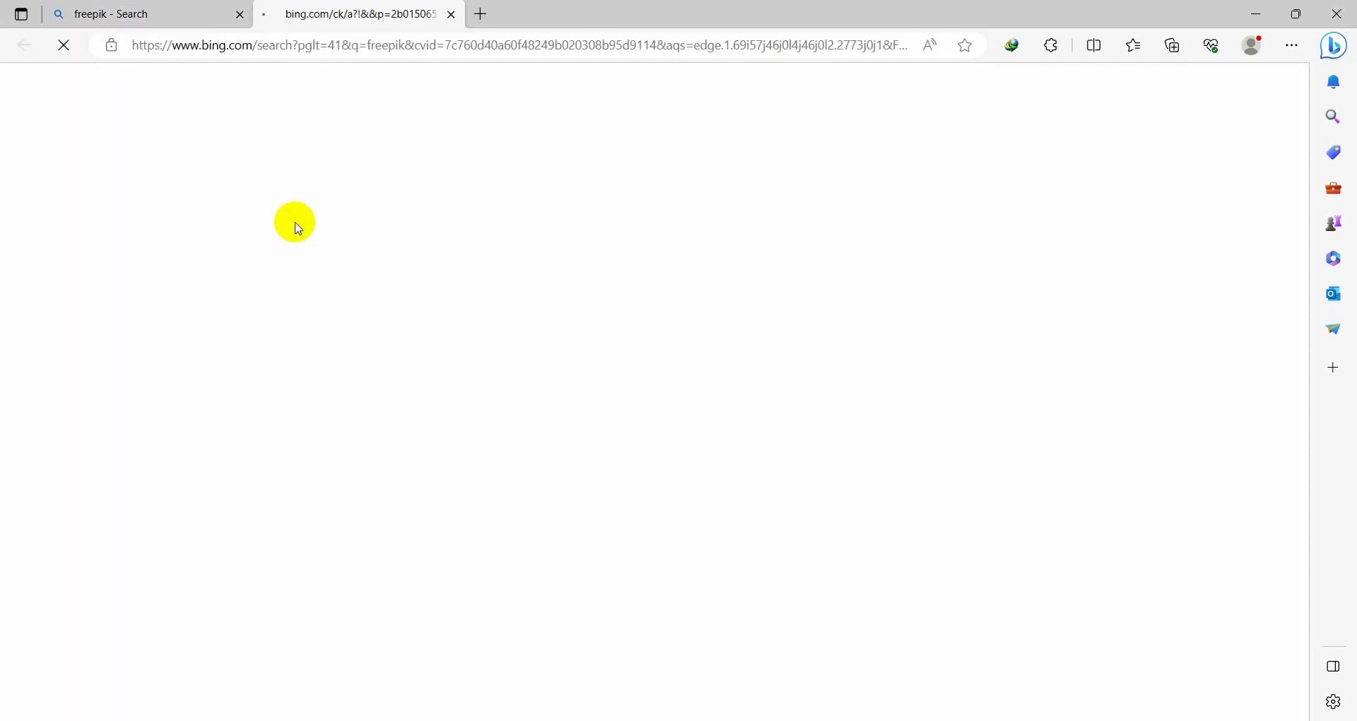
click(240, 14)
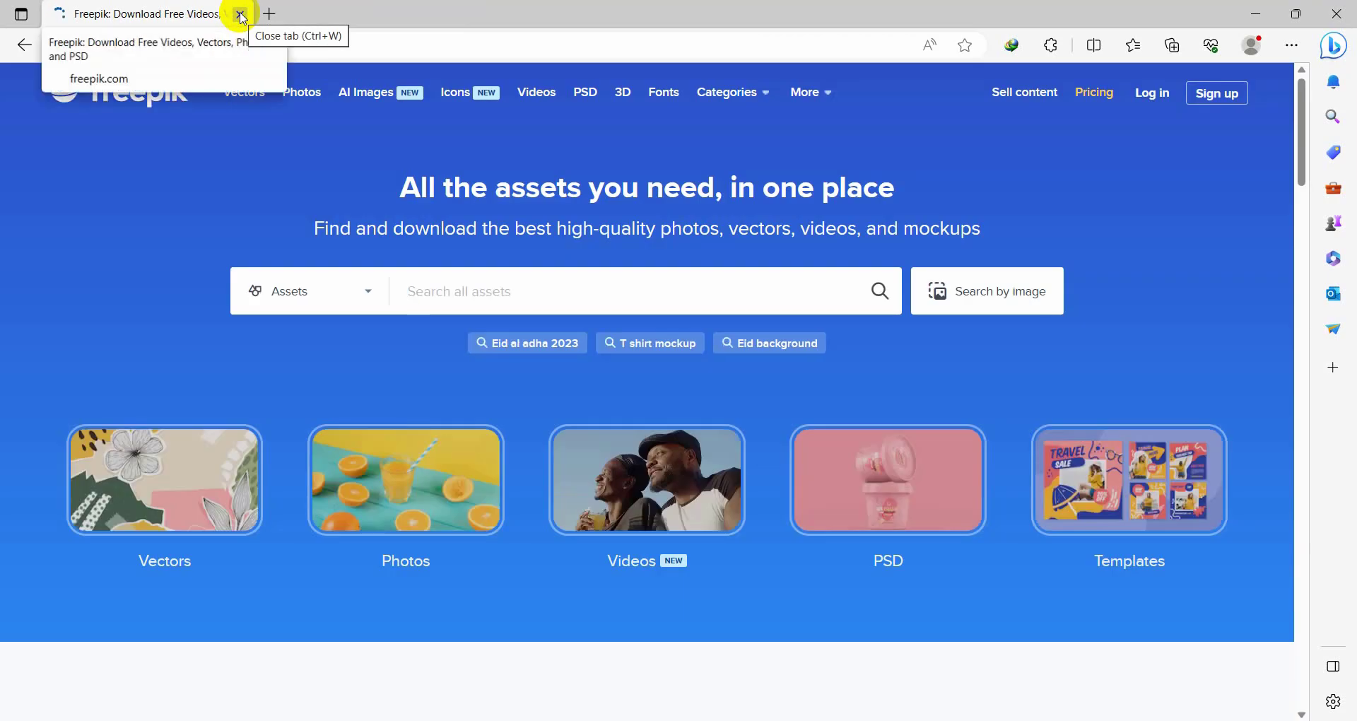
Step: Limit Freepik's asset search to Free and type 'photosh' into the search box
click(367, 290)
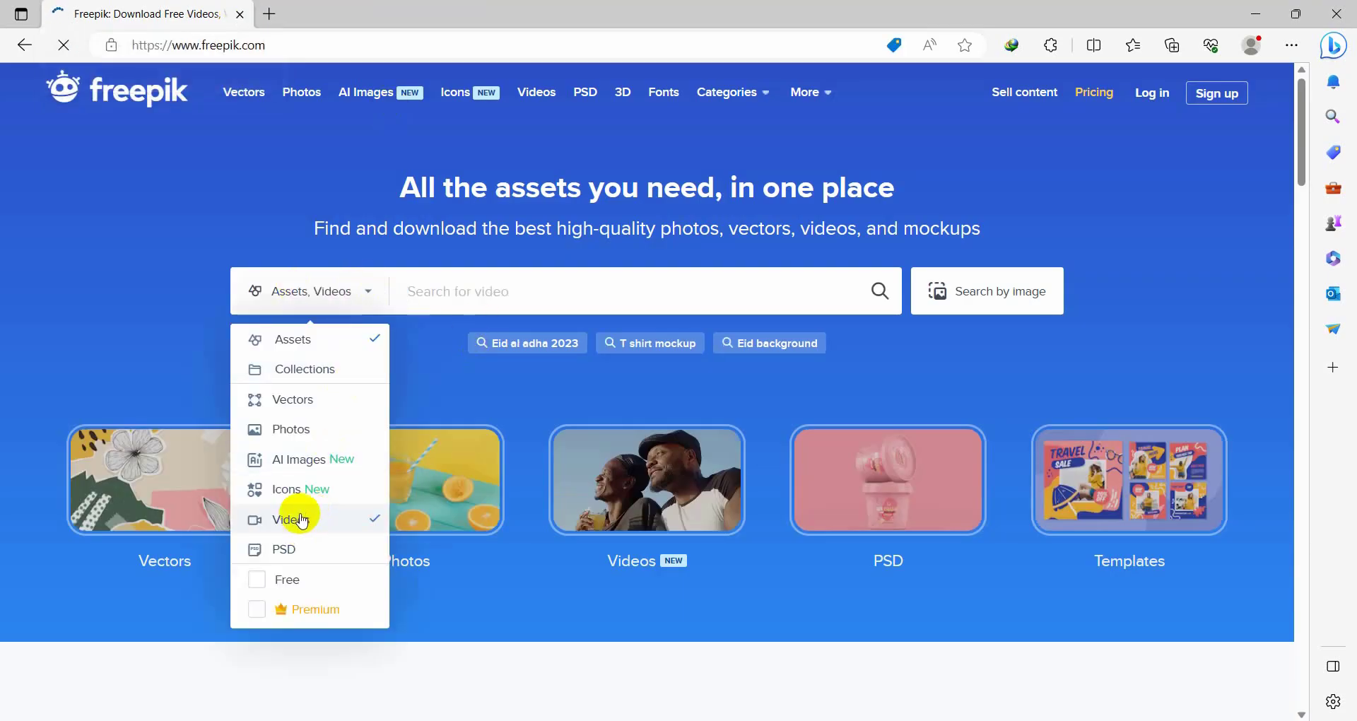
click(300, 578)
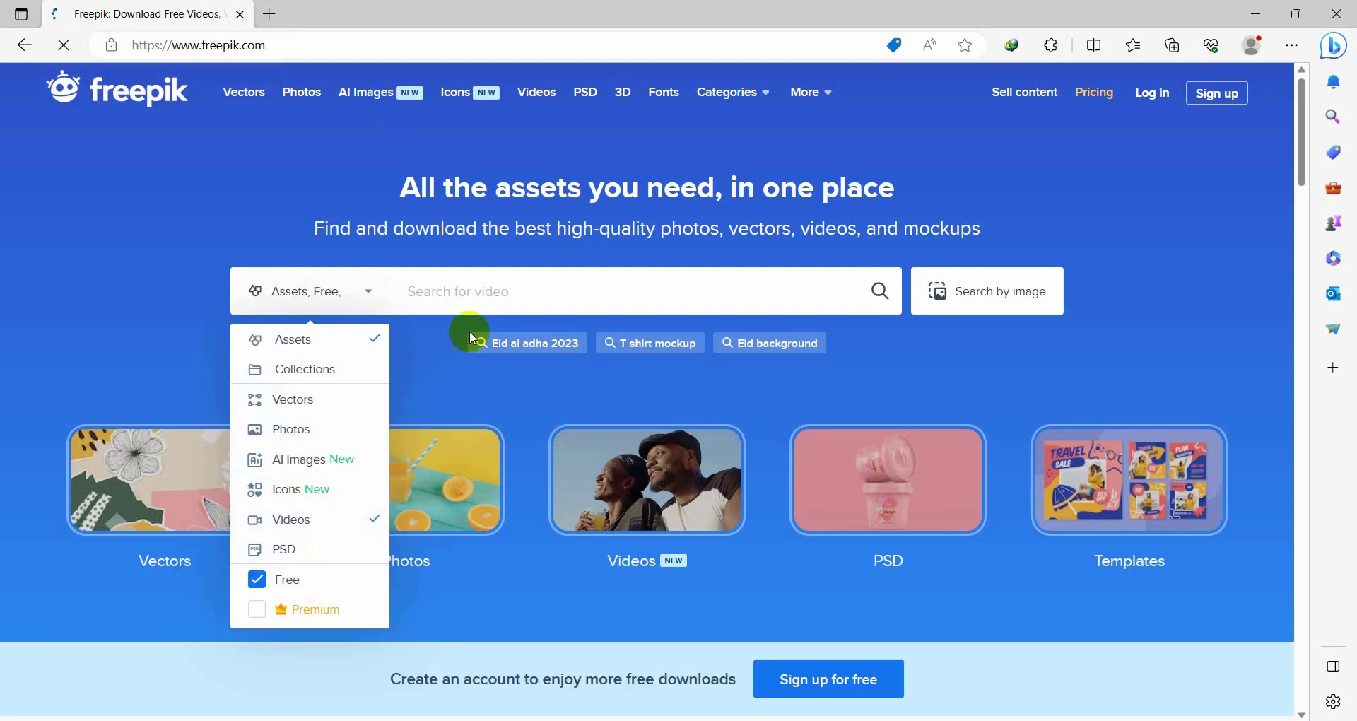
click(465, 296)
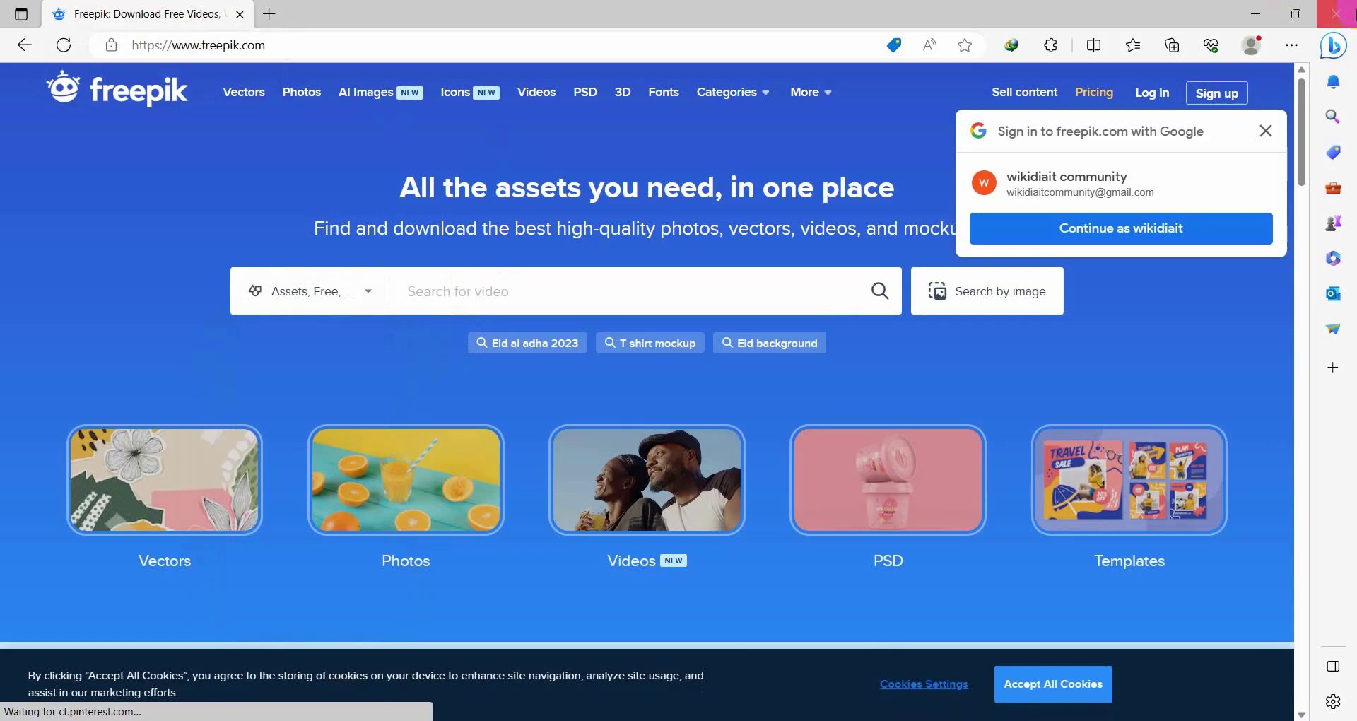
click(1265, 131)
click(559, 288)
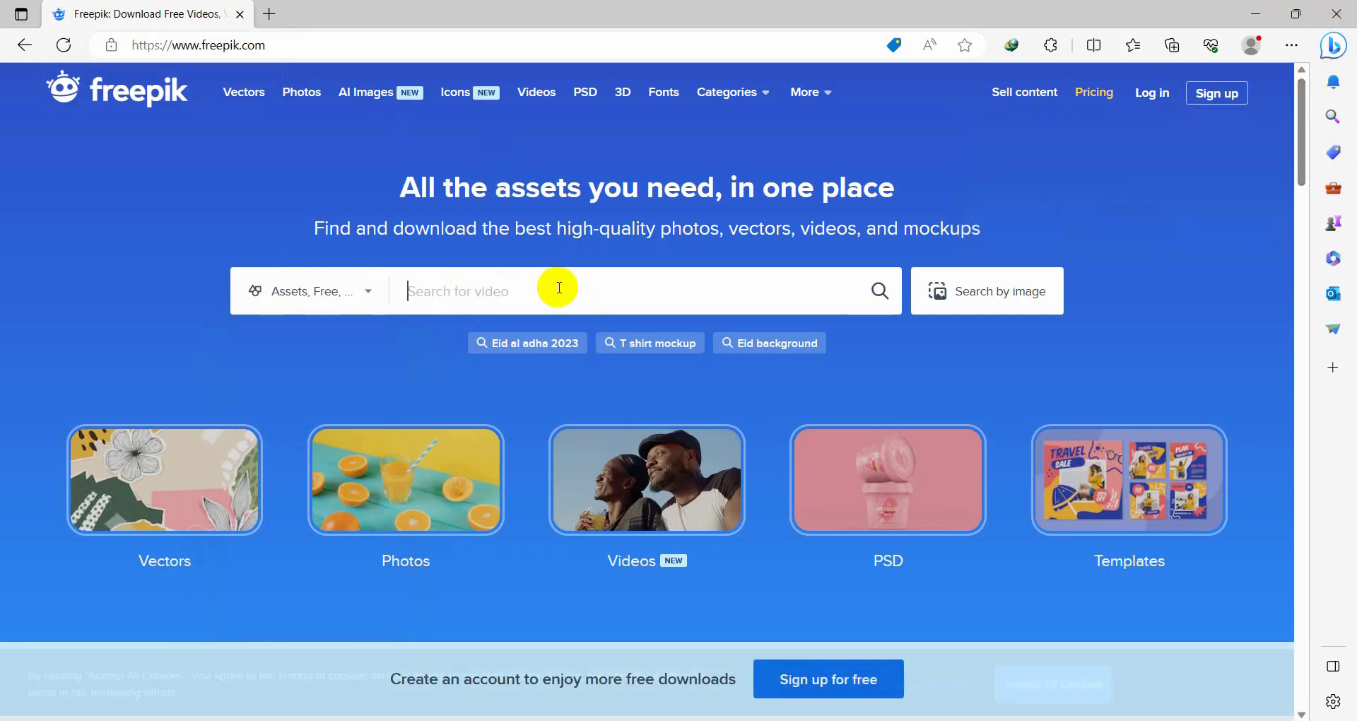
text(photo)
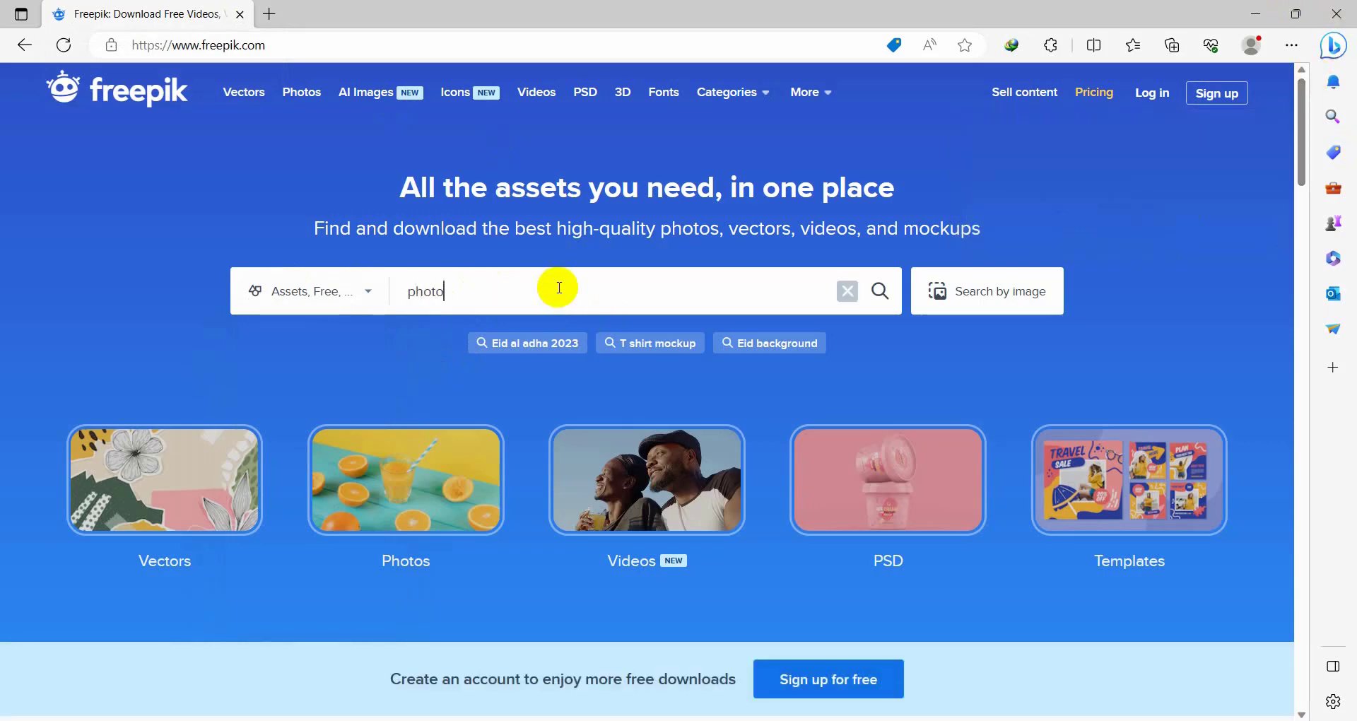
text(shp)
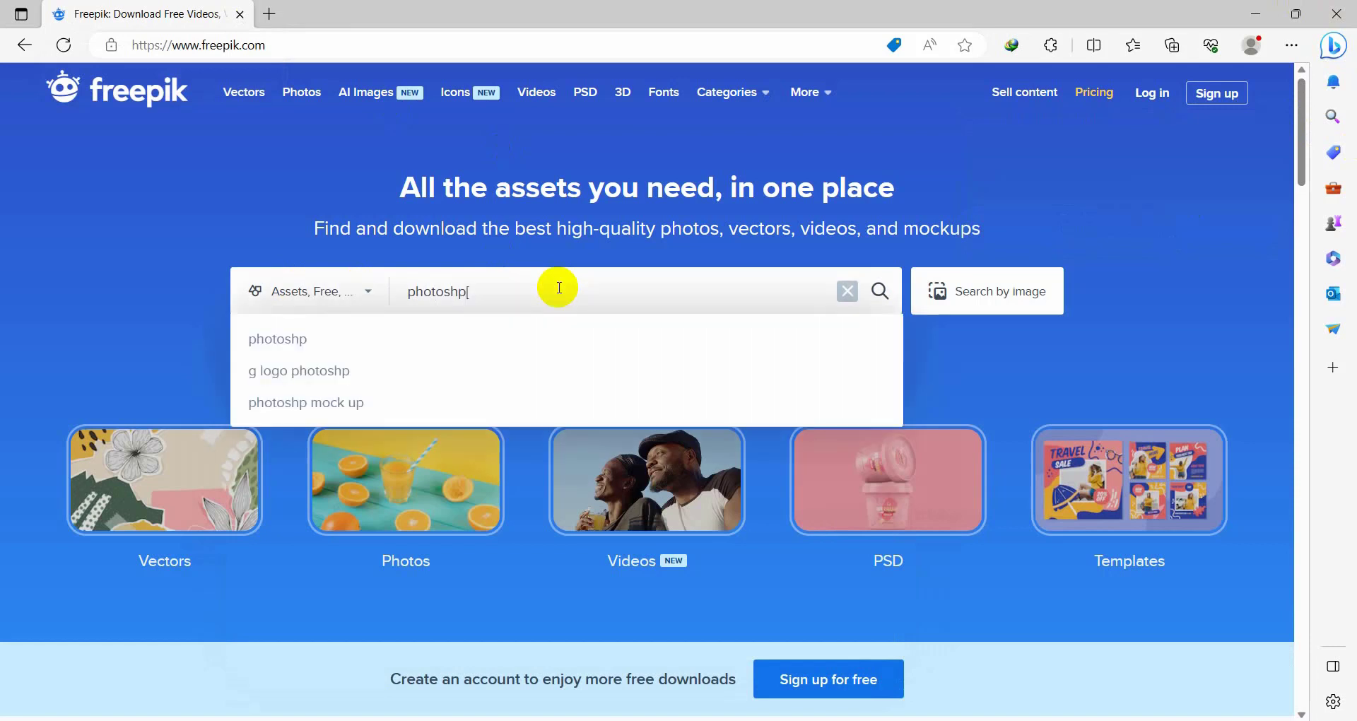
key(BackSpace)
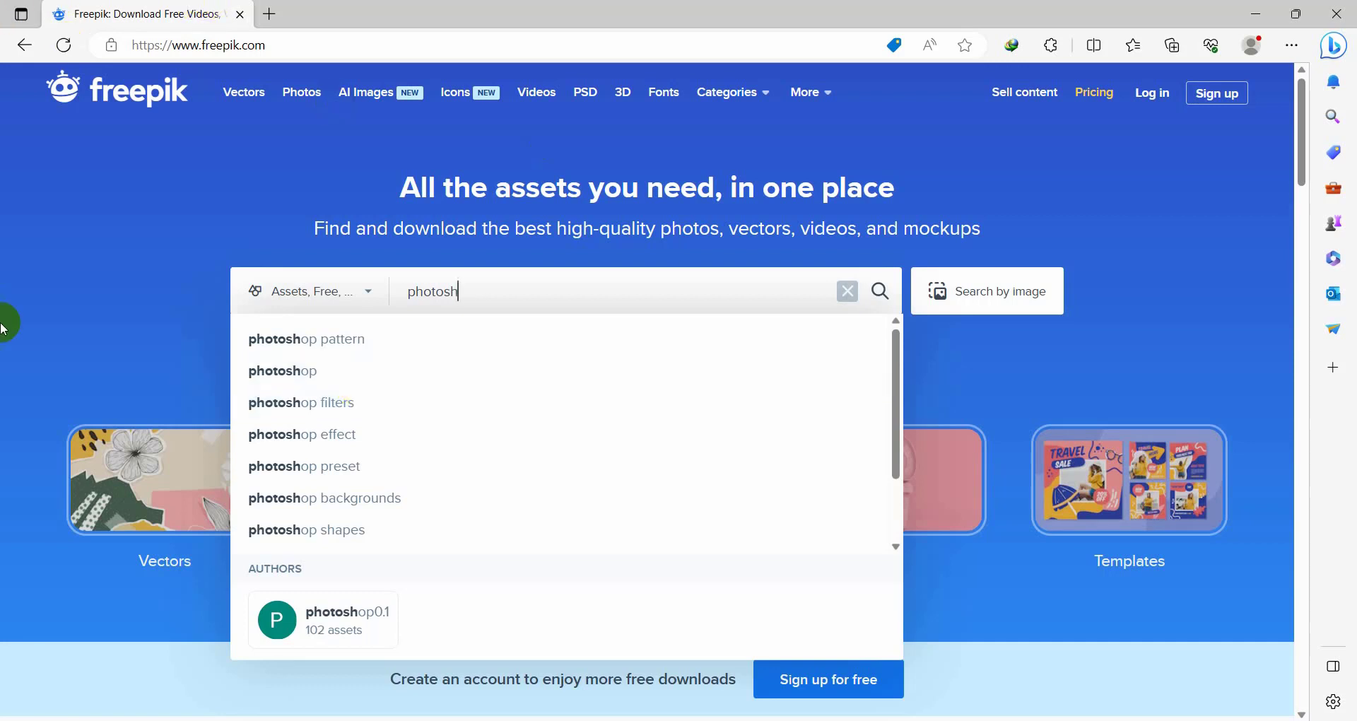
Step: Run a Freepik search for 'photoshop icon' and scroll through the 263 results
click(349, 380)
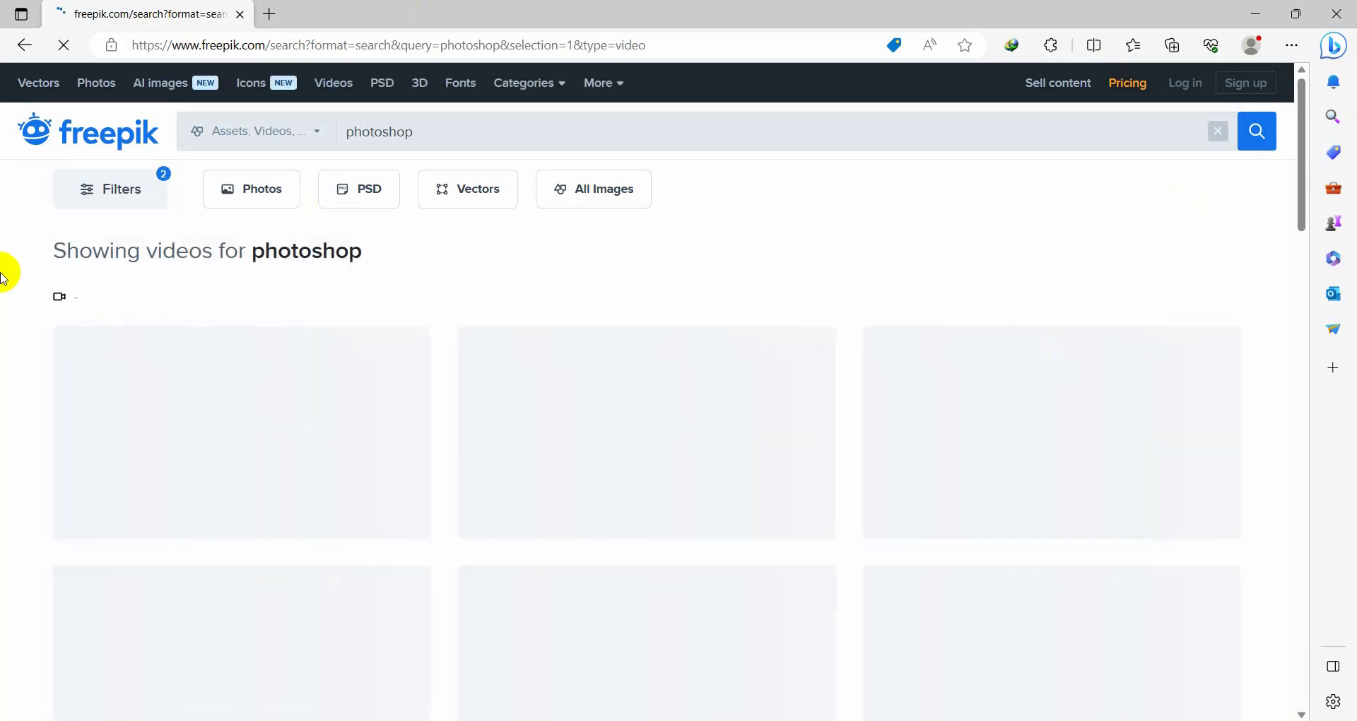
scroll(1050, 427, down, 5)
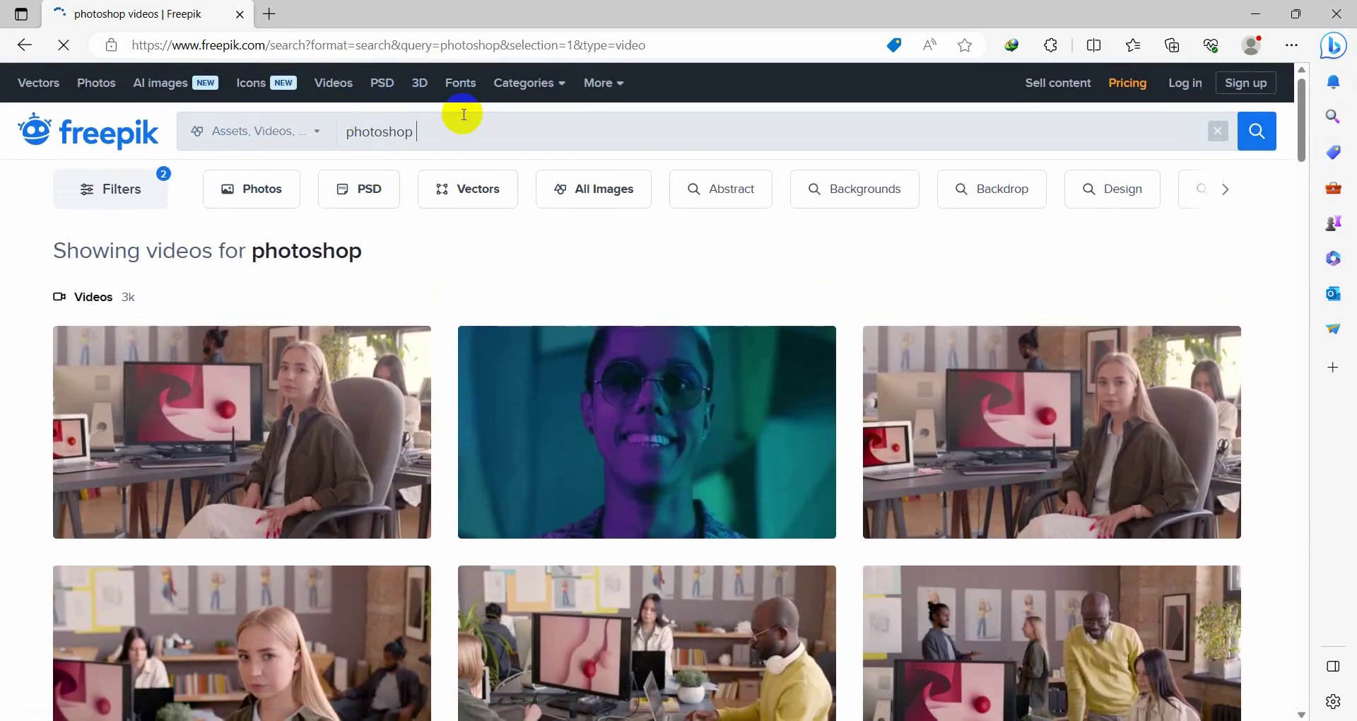
key(Return)
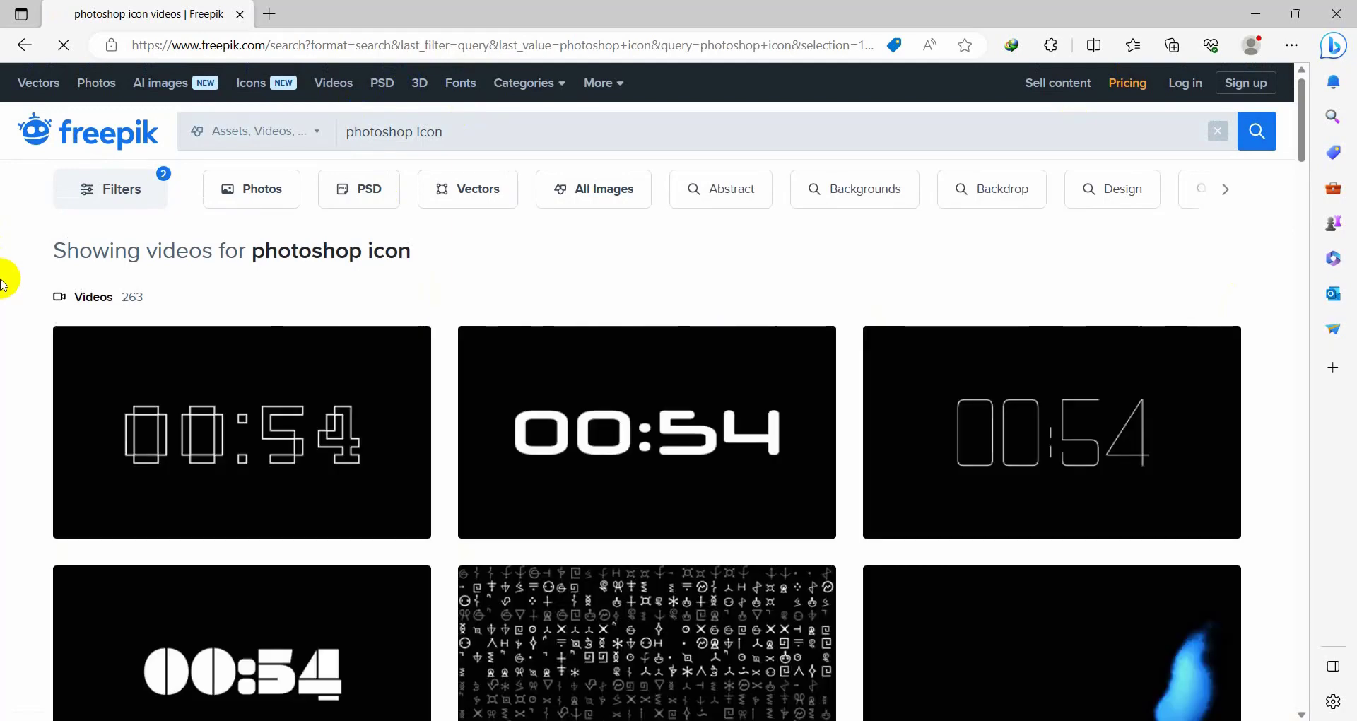
scroll(1210, 388, down, 3)
scroll(1210, 389, down, 2)
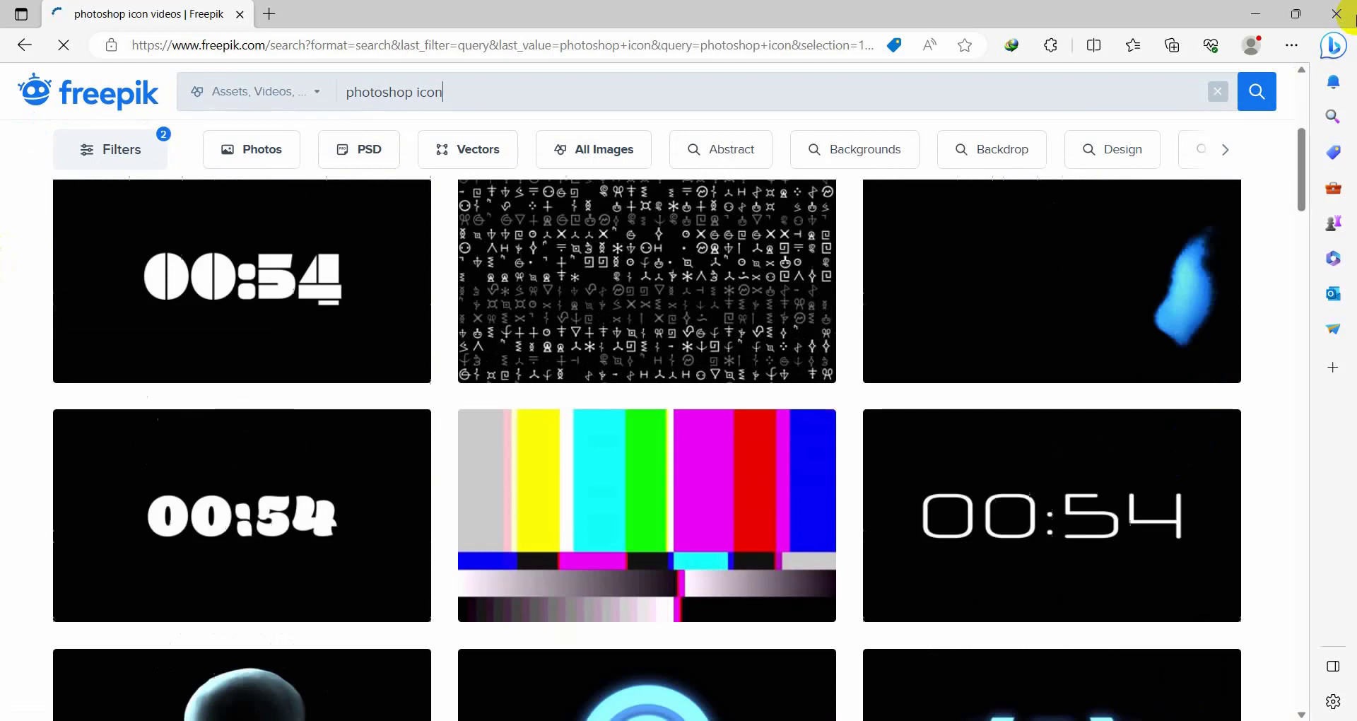
click(878, 277)
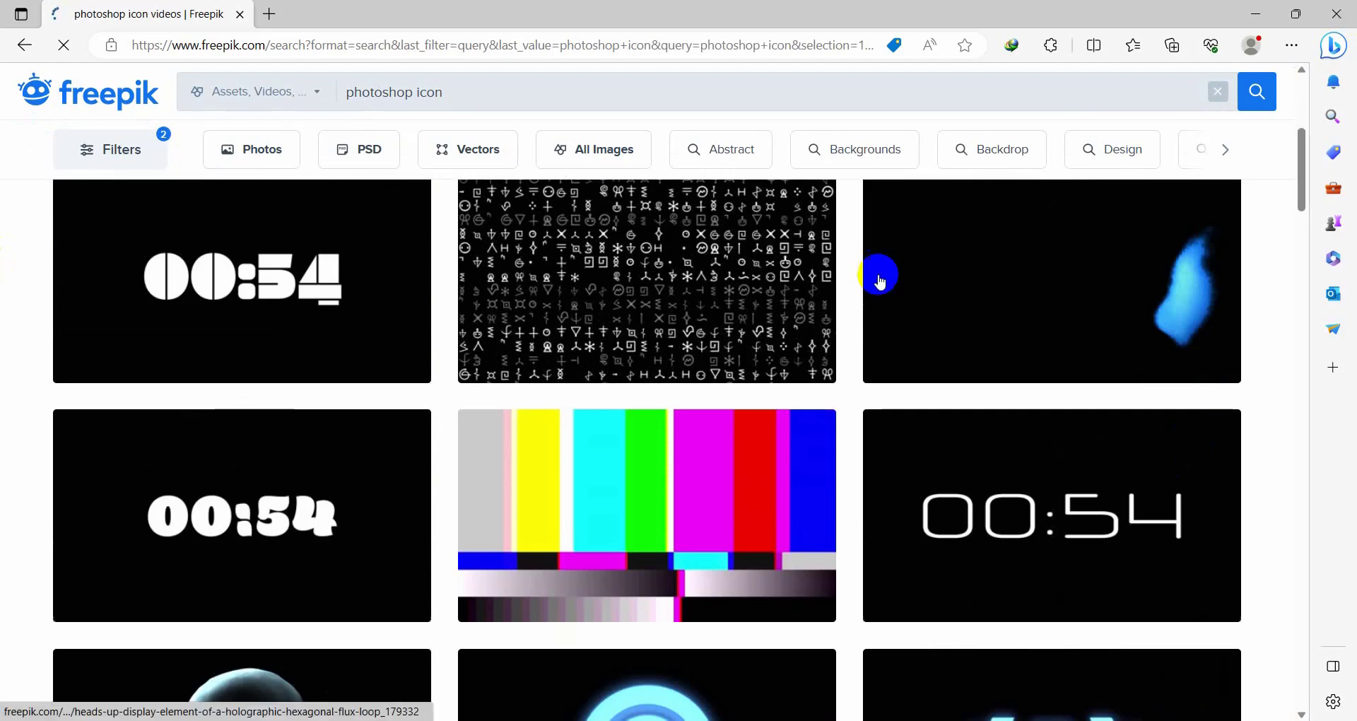
scroll(742, 440, down, 10)
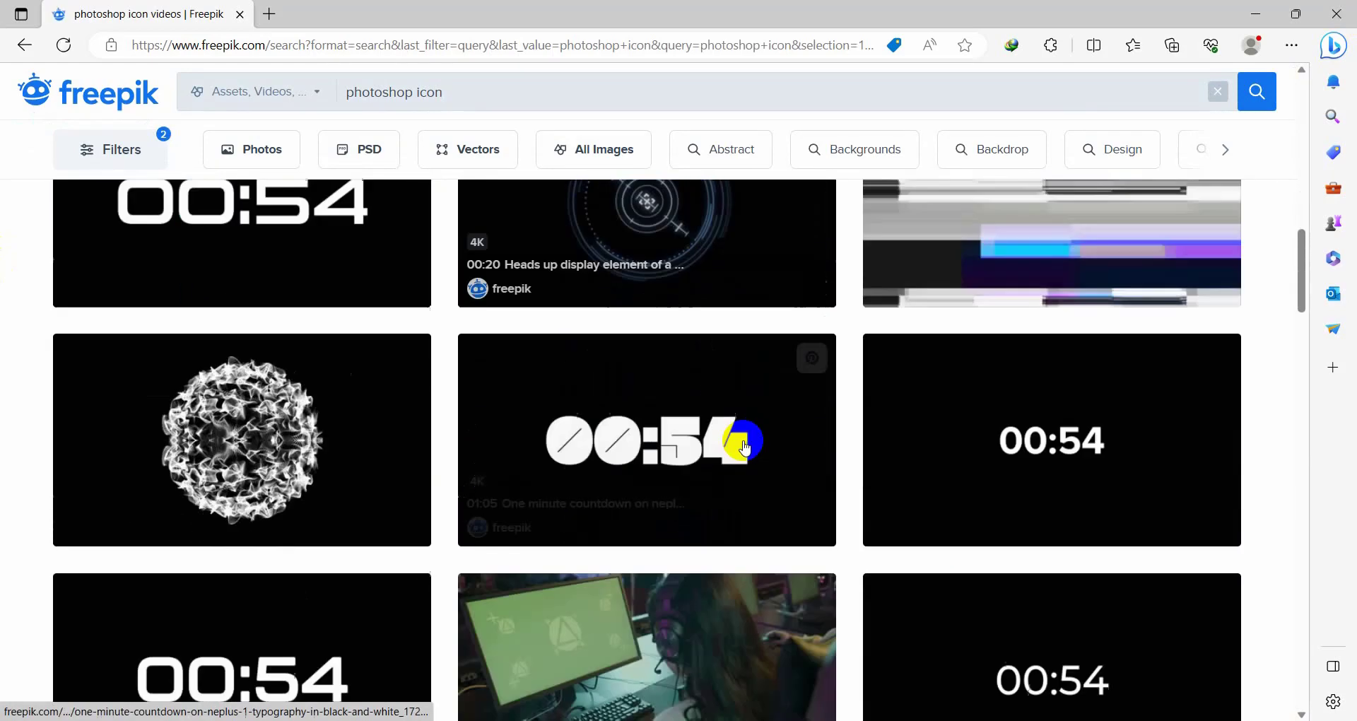
scroll(743, 446, down, 20)
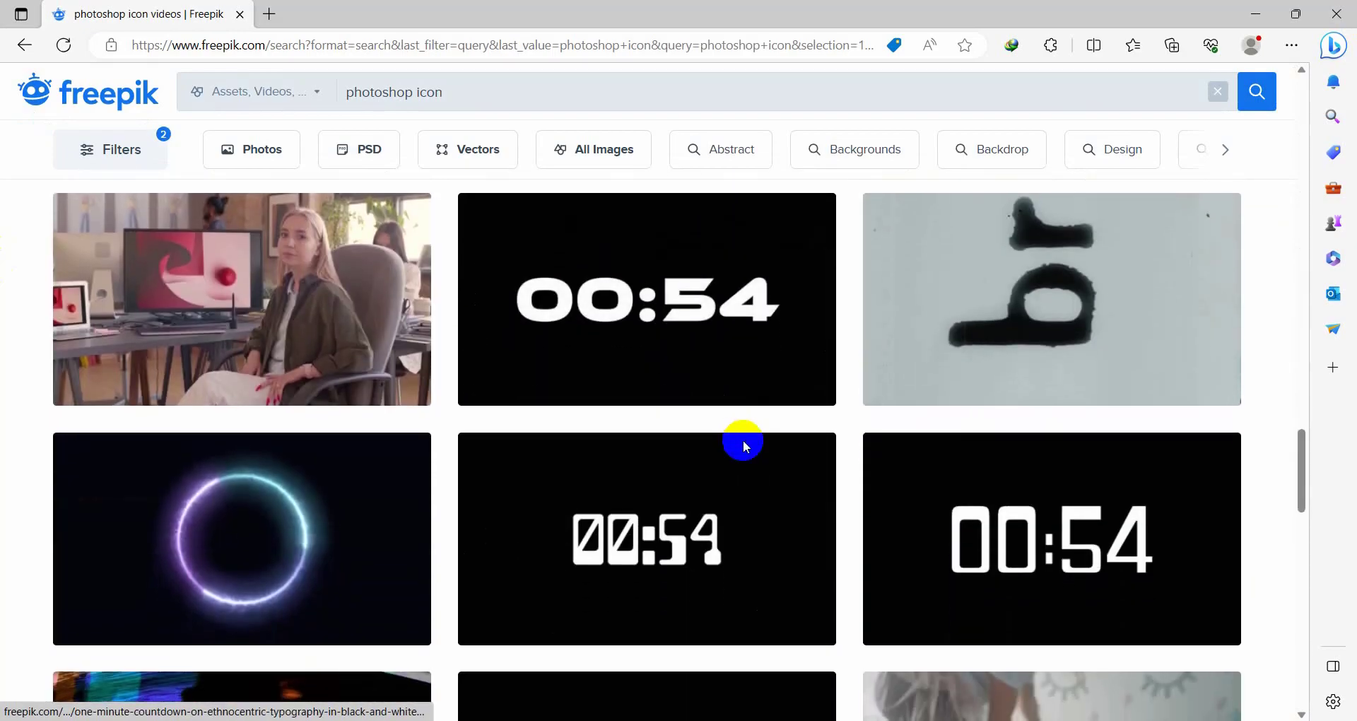
scroll(743, 446, down, 12)
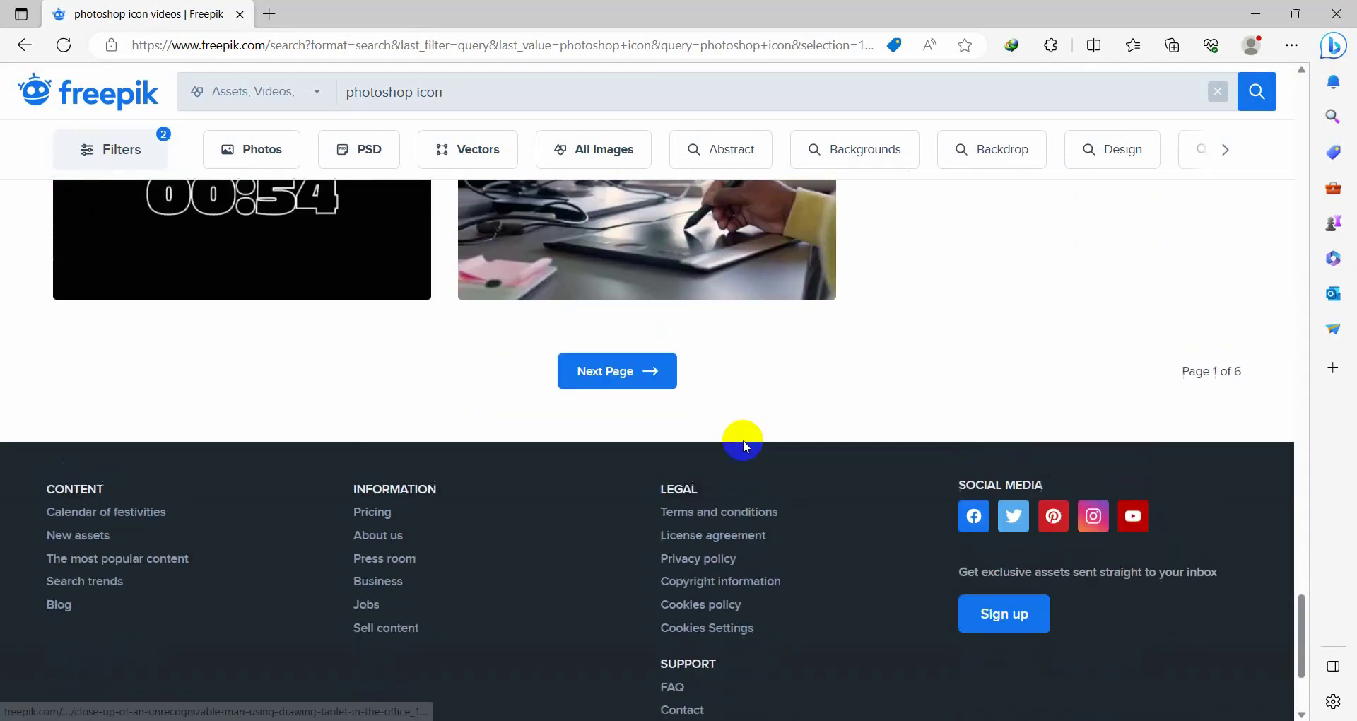
scroll(743, 447, up, 5)
Step: Open Google in a new tab and show image results for 'photoshop logo'
click(270, 14)
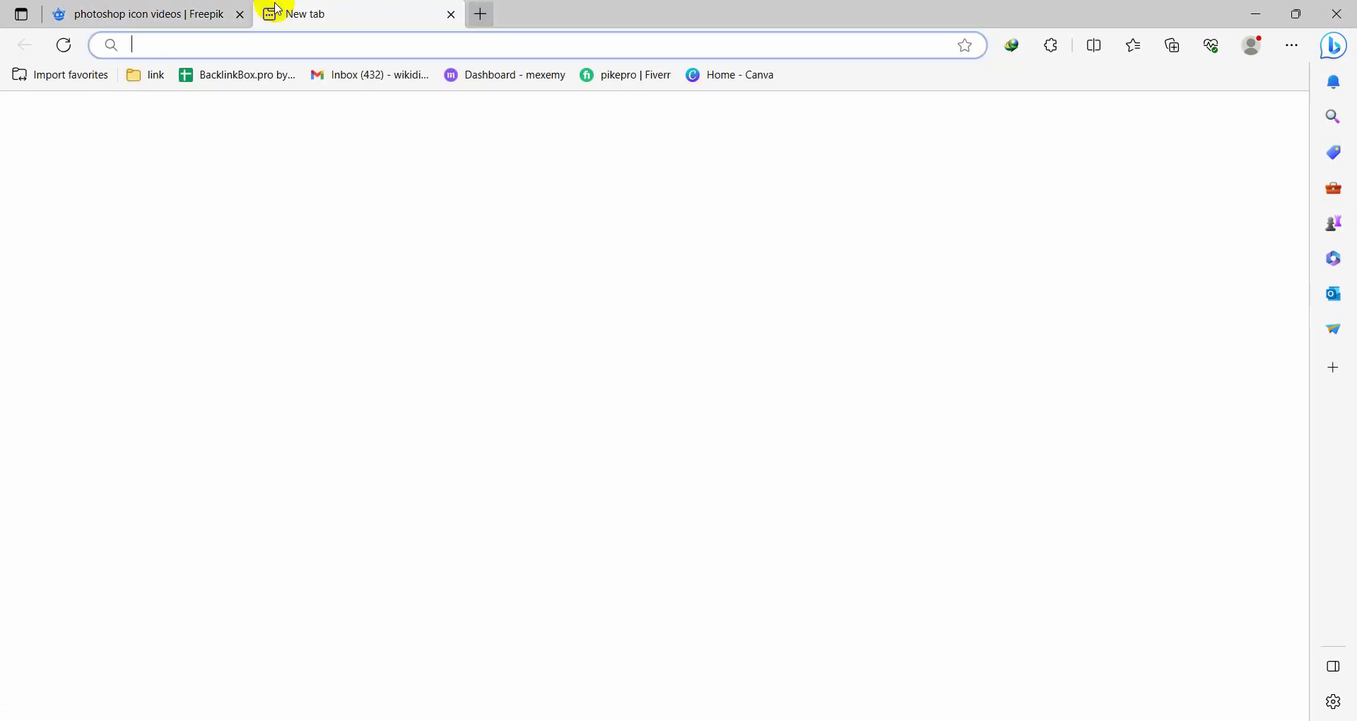
text(goo)
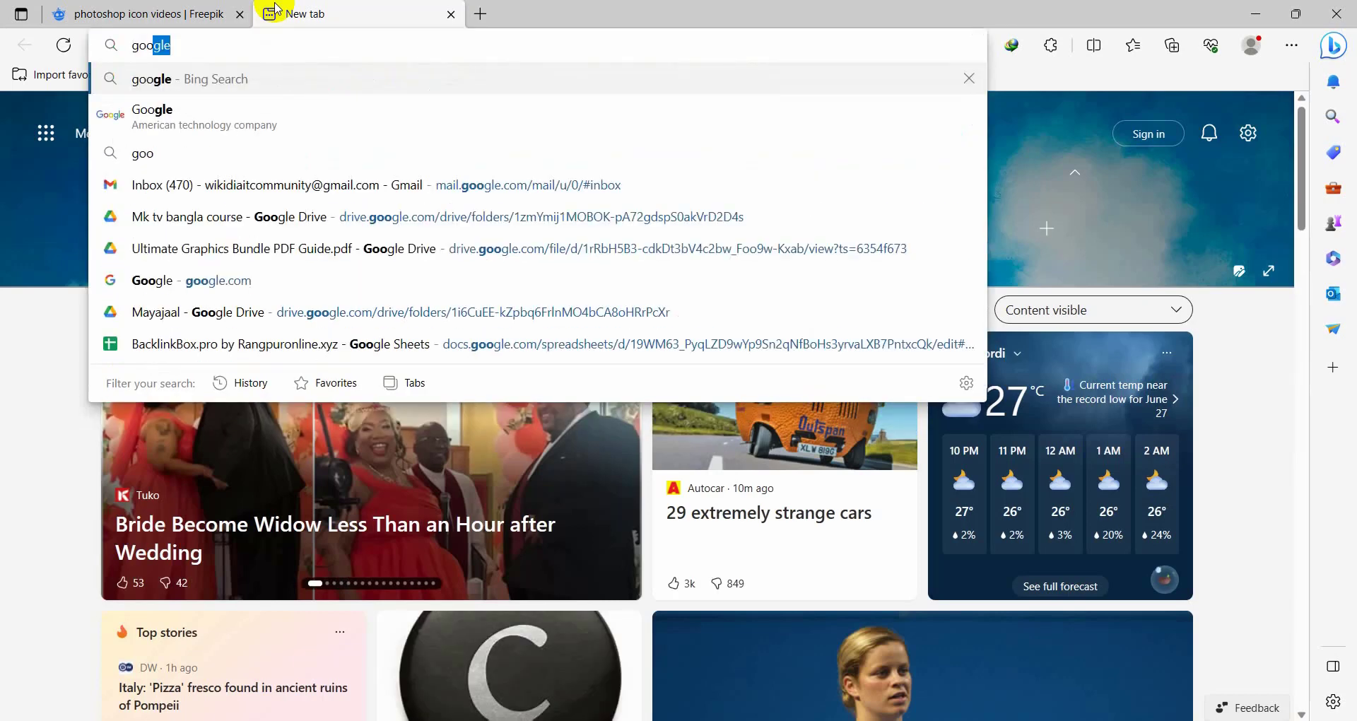
key(Return)
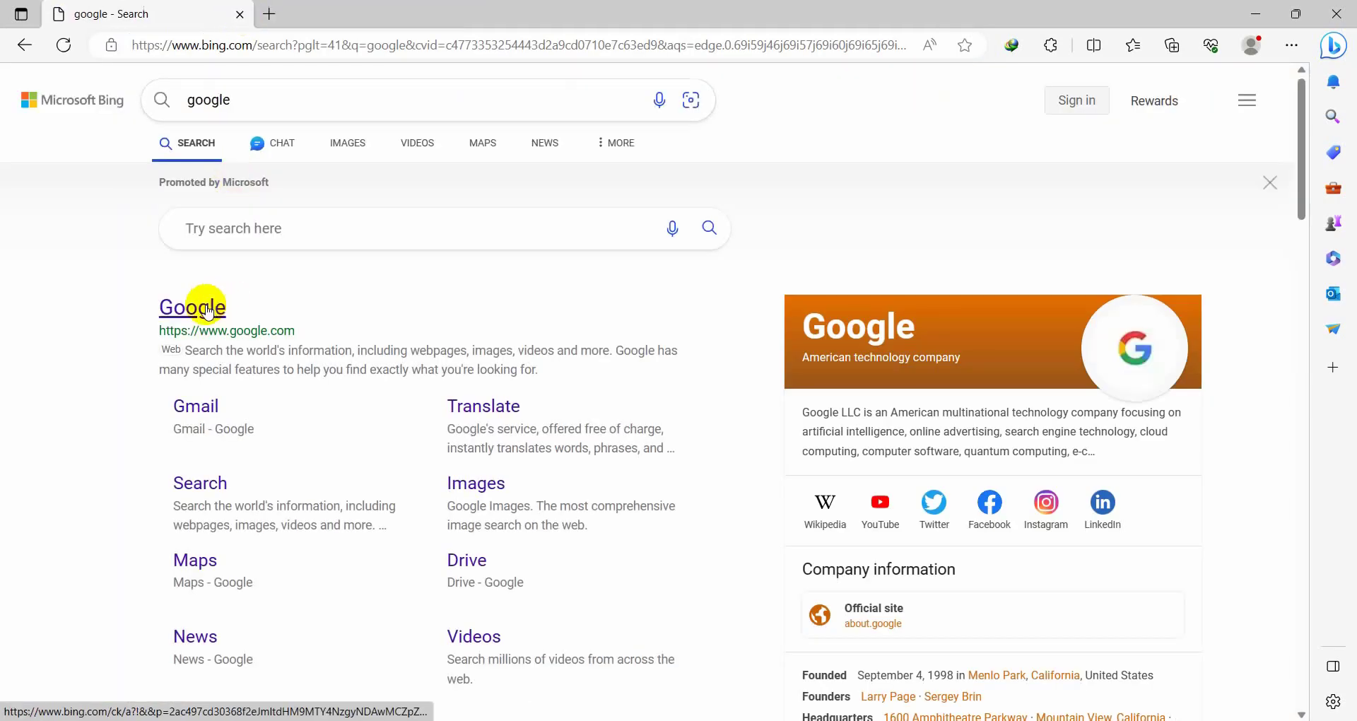
click(207, 311)
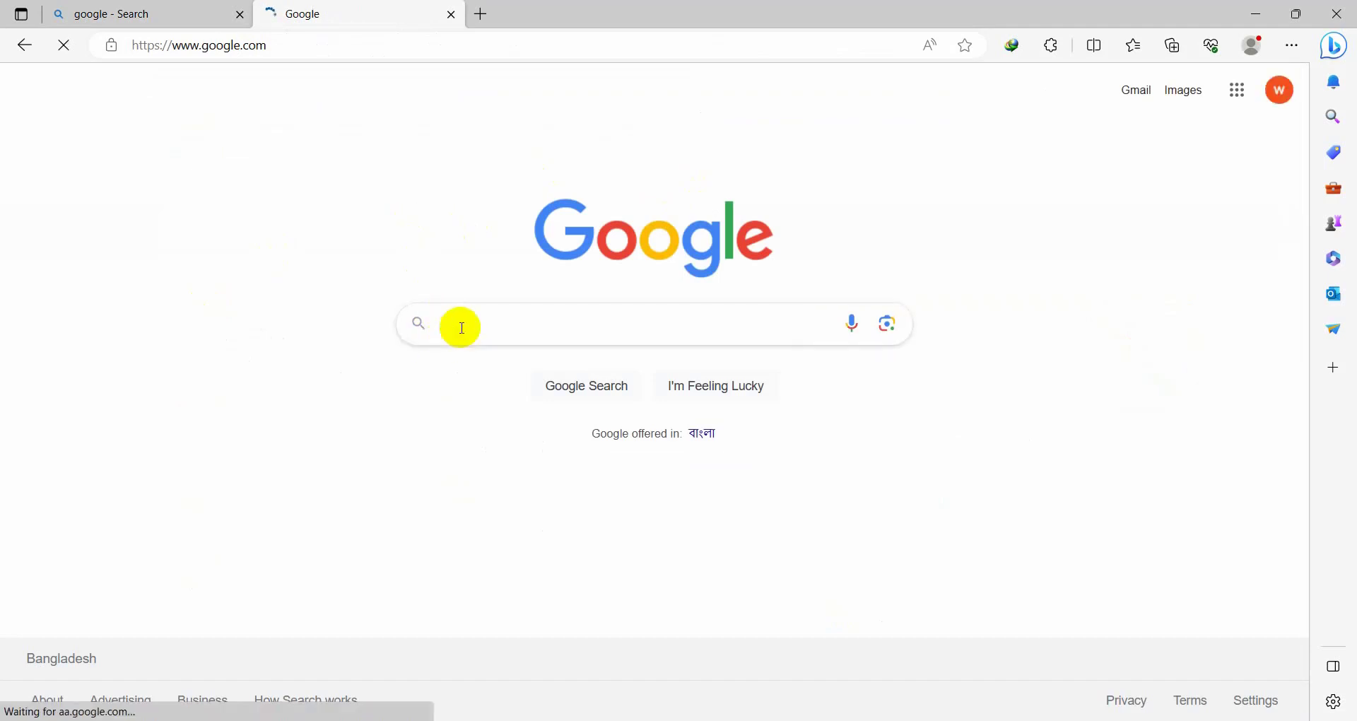
text(photo)
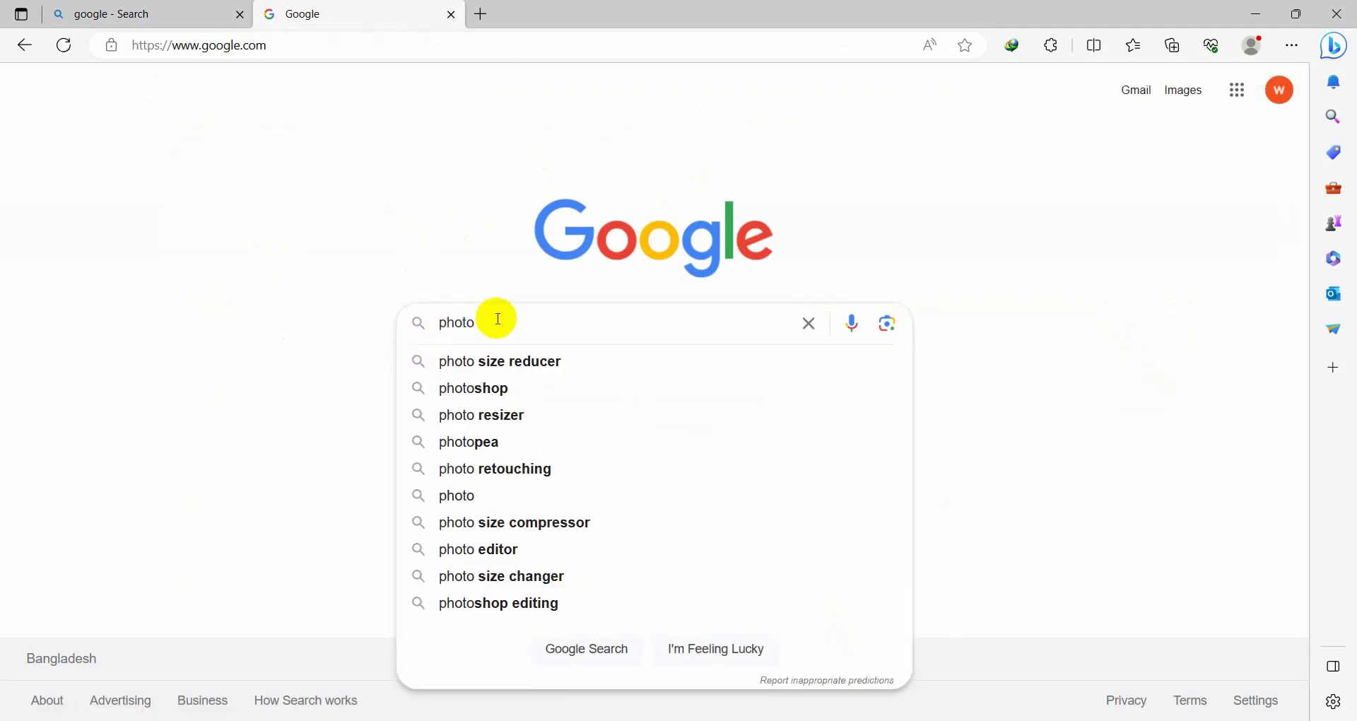
text(shop )
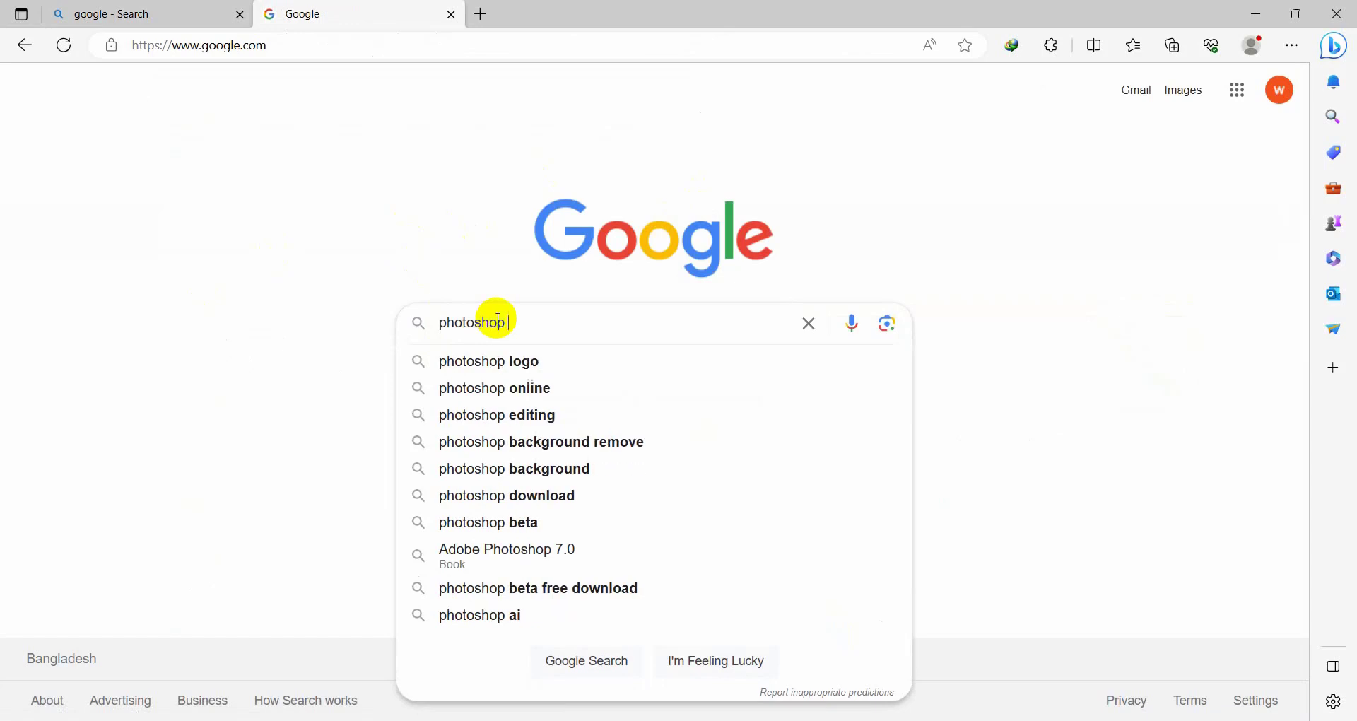
text(logo)
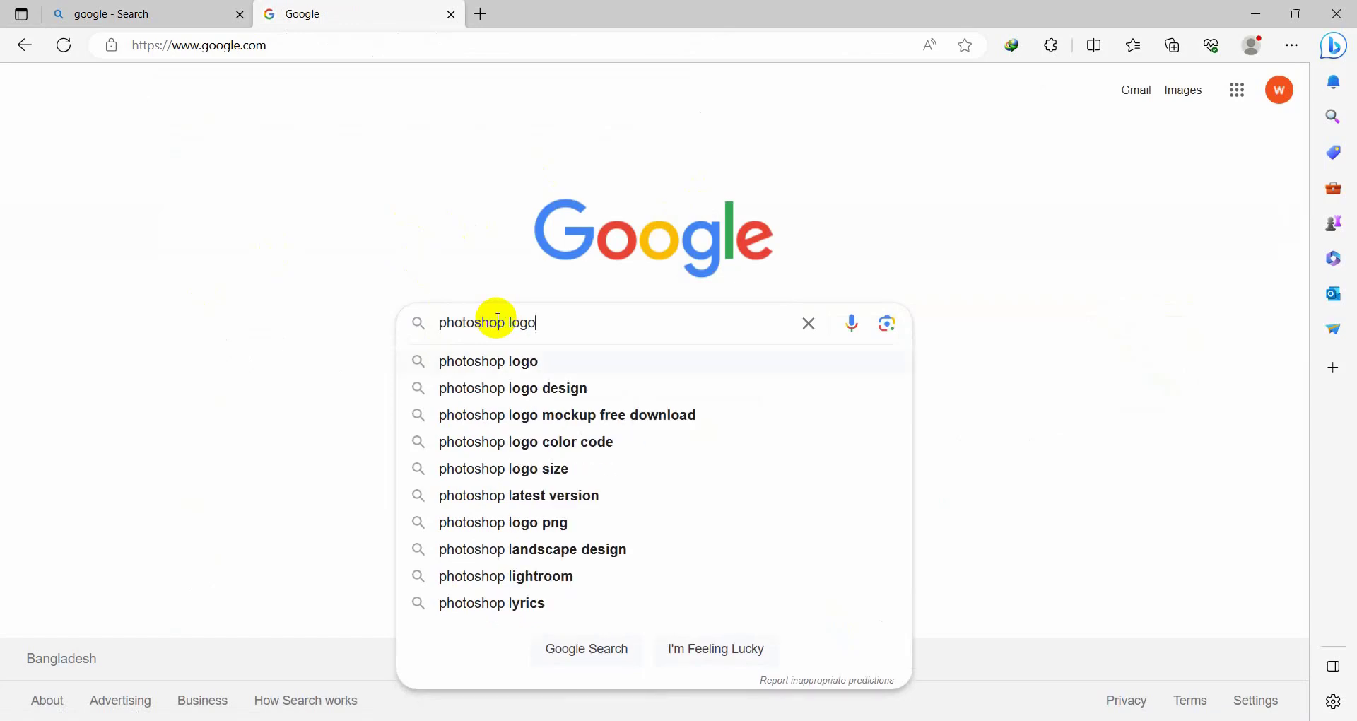
key(Return)
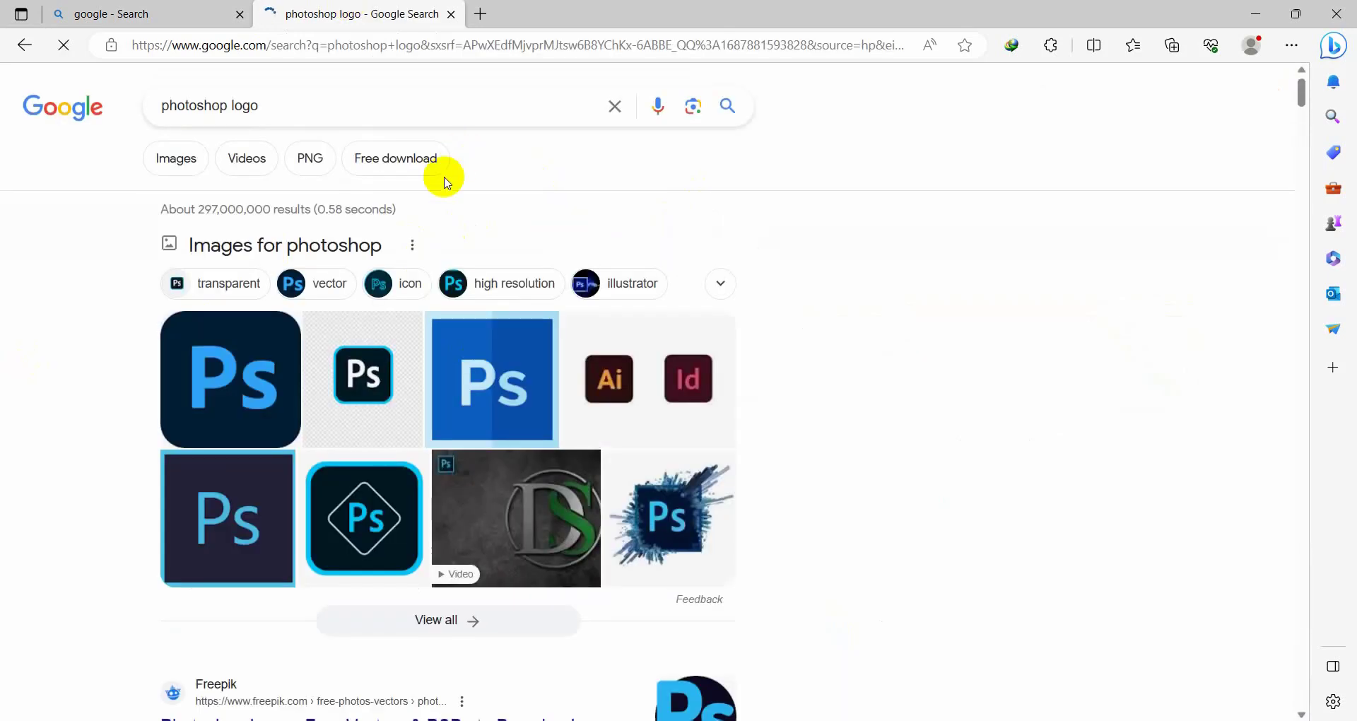
click(247, 170)
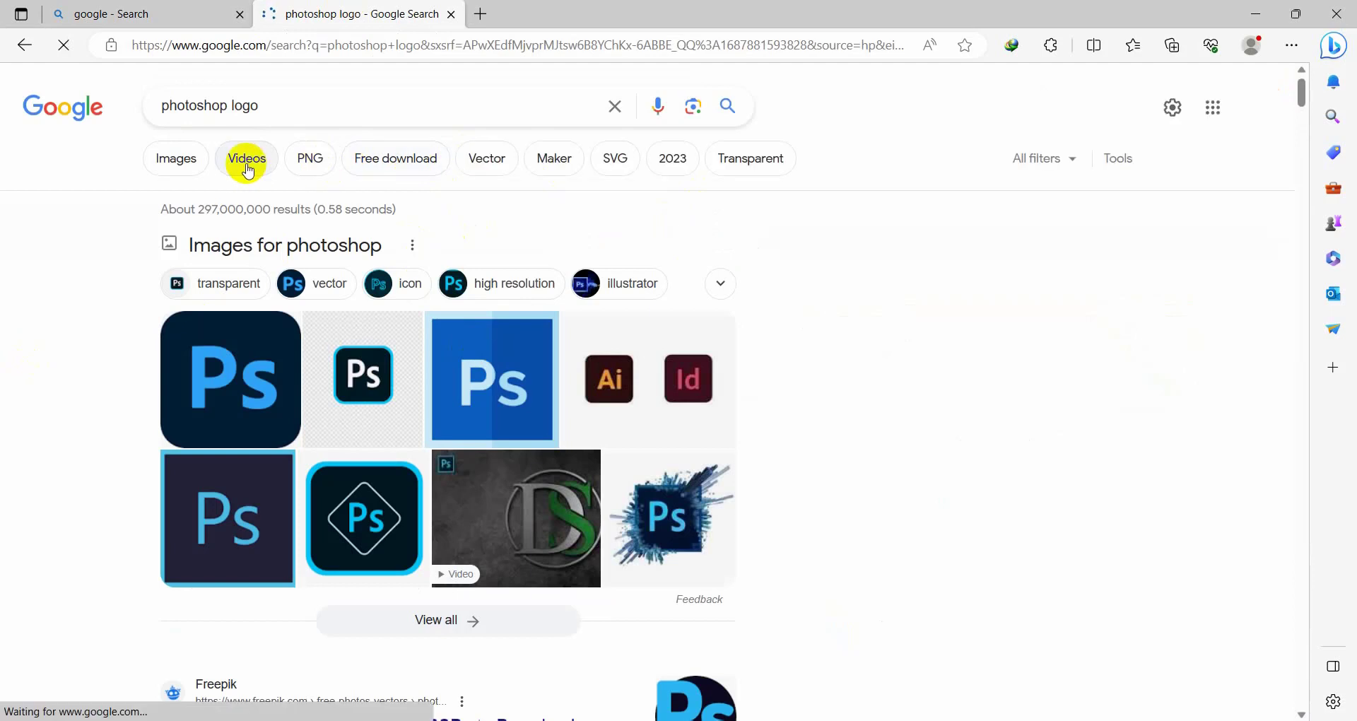
click(186, 157)
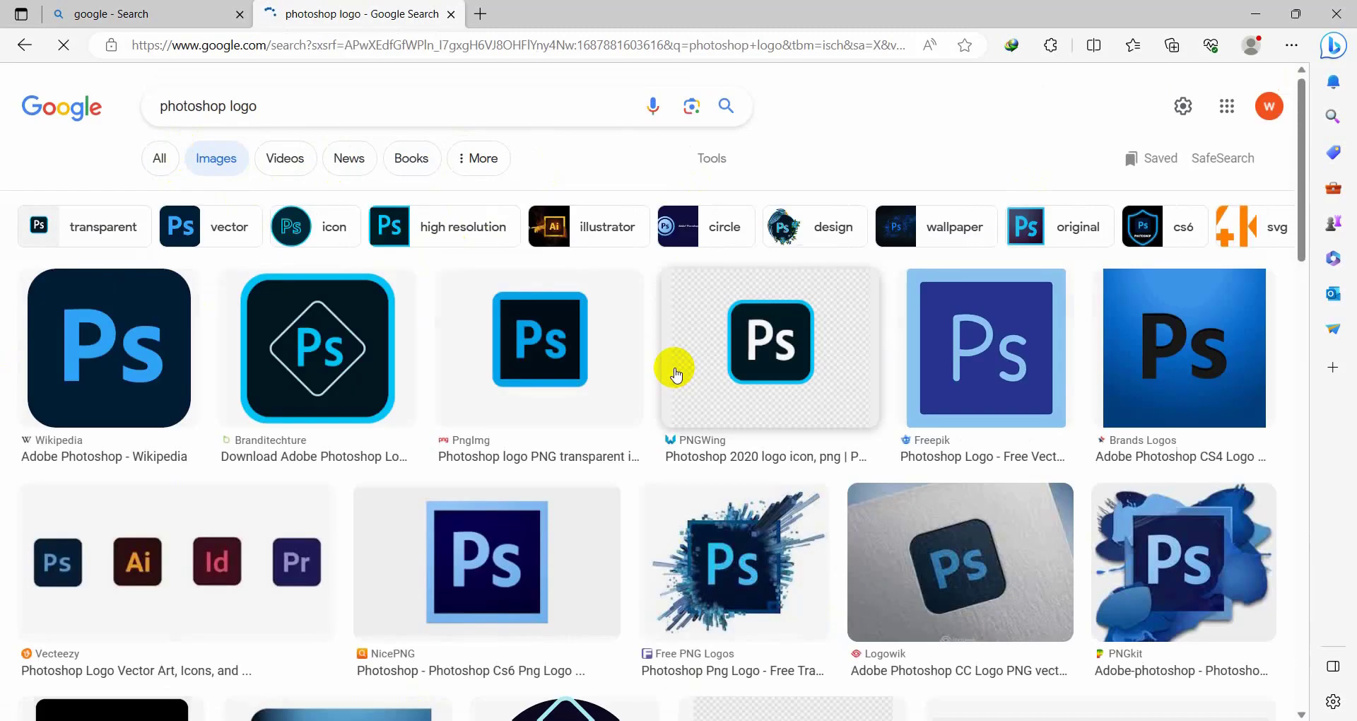
Step: Preview the Vecteezy Ps/Ai/Id/Pr icons picture and copy the image
scroll(354, 521, down, 3)
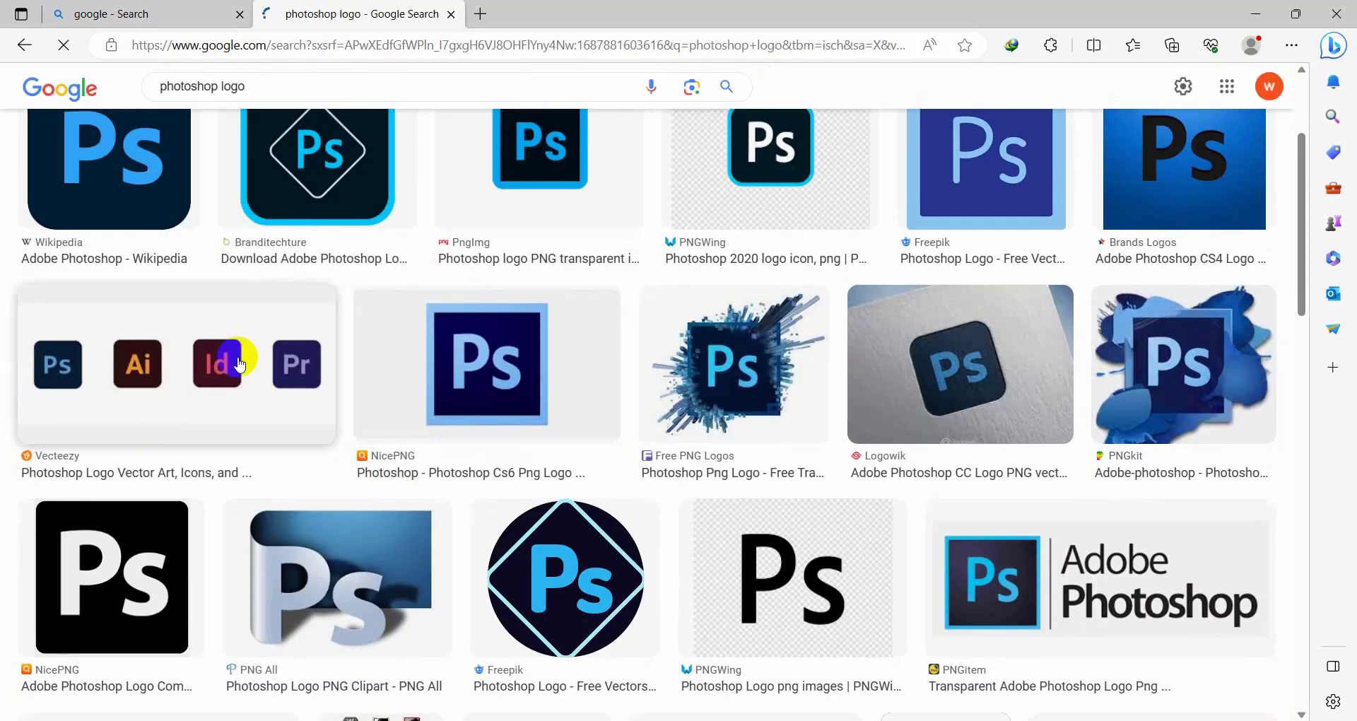
click(119, 378)
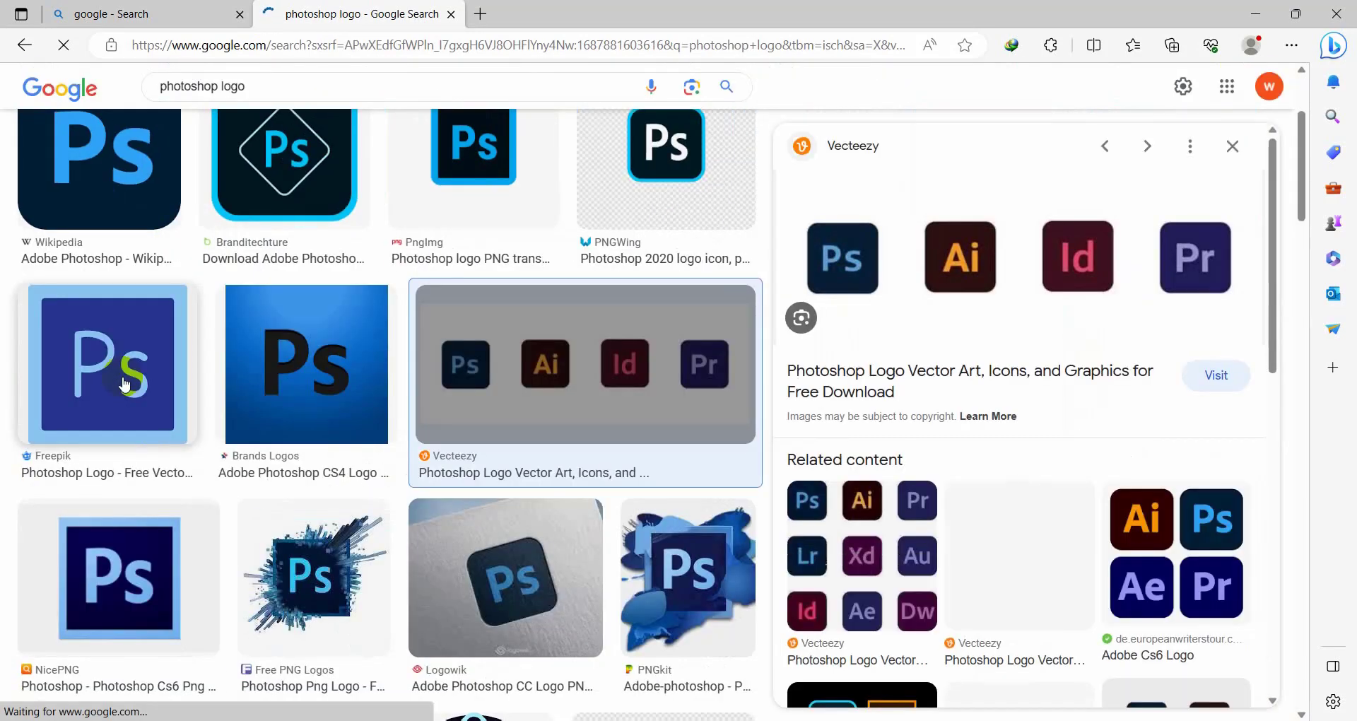
right_click(982, 251)
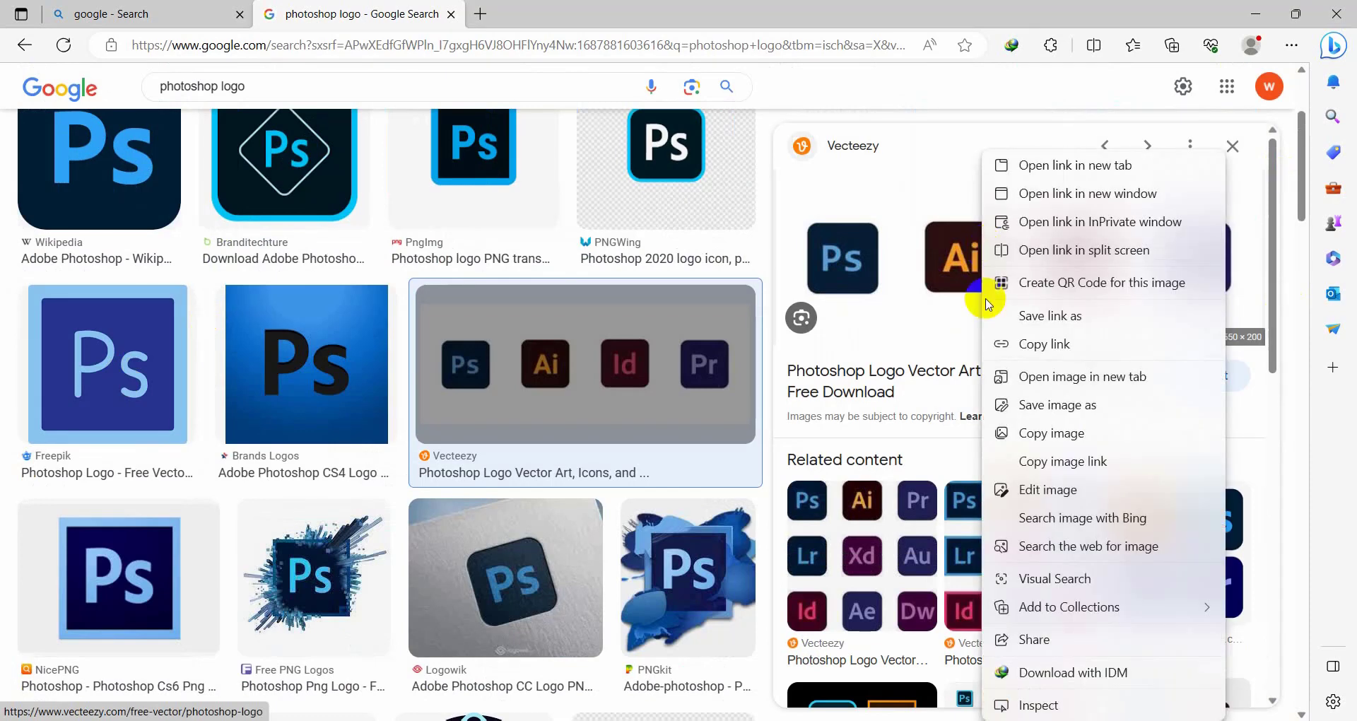
click(998, 428)
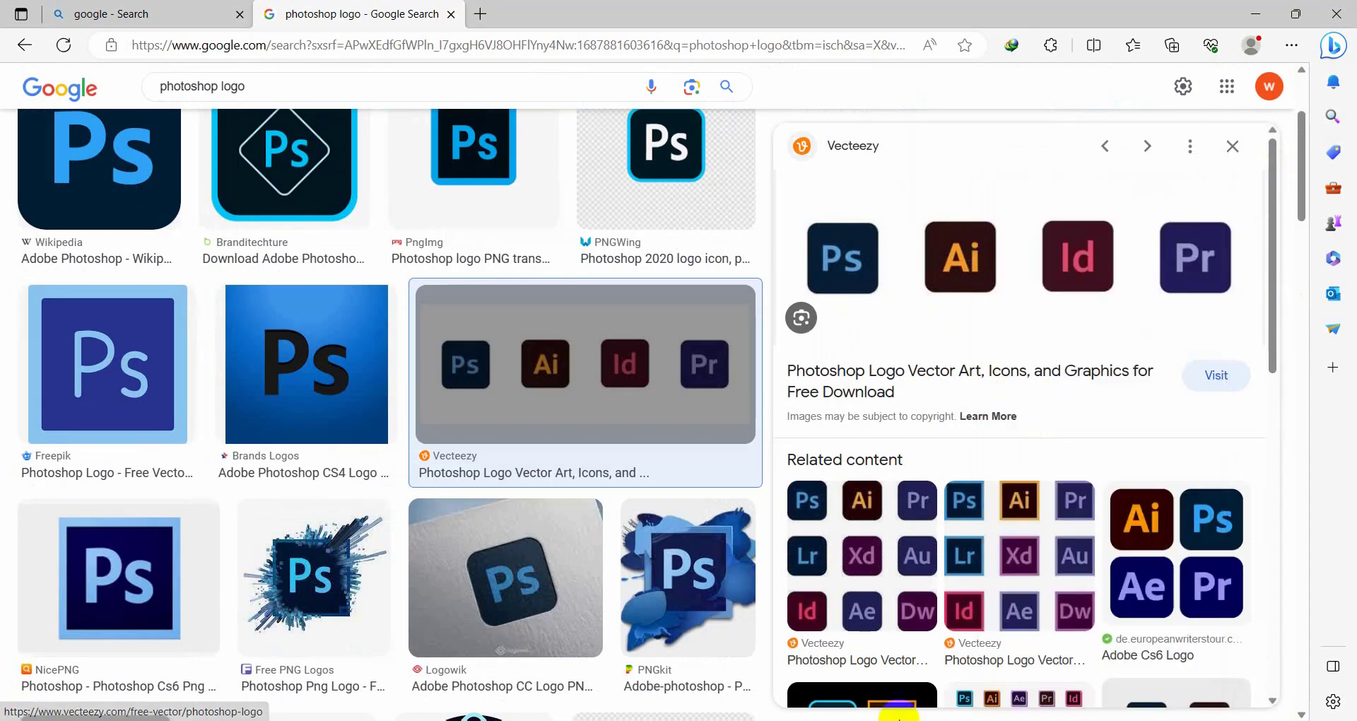
Step: Paste the icons picture into Illustrator below-left of the artboard and shift the reference banner right
key(alt+Tab)
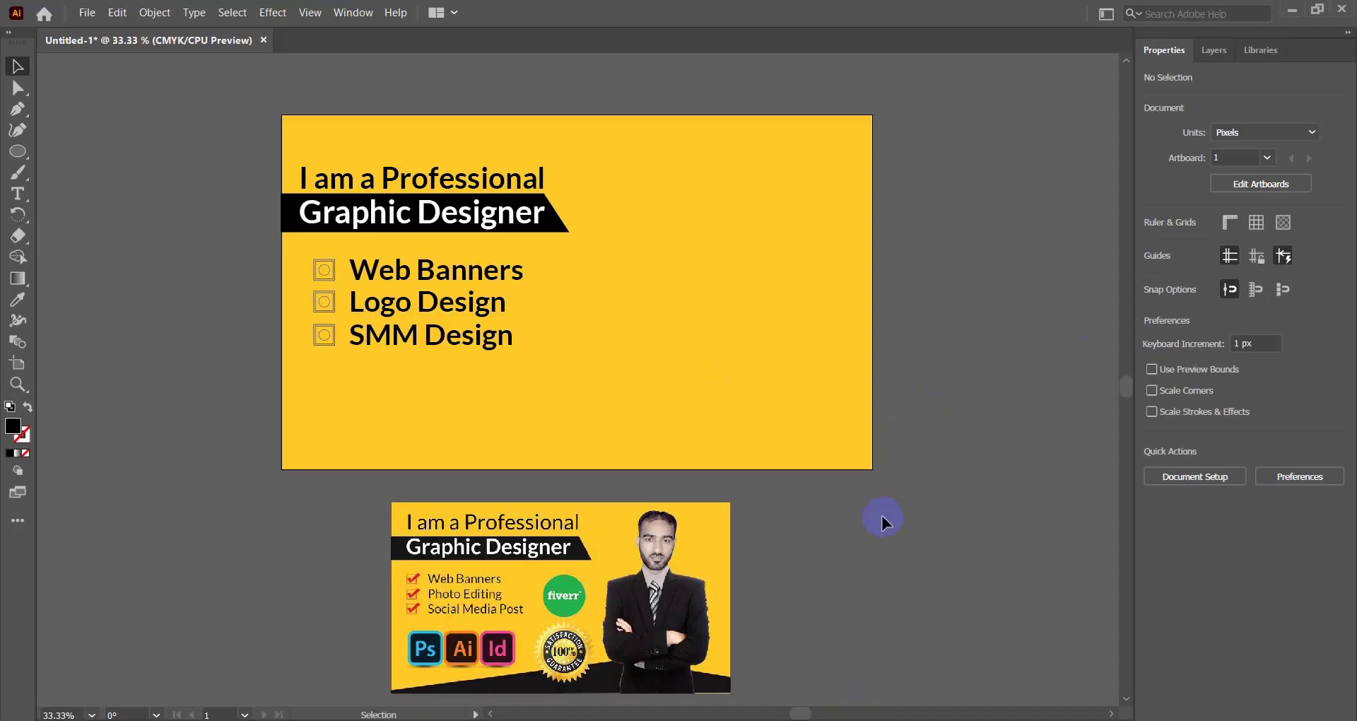
key(ctrl+v)
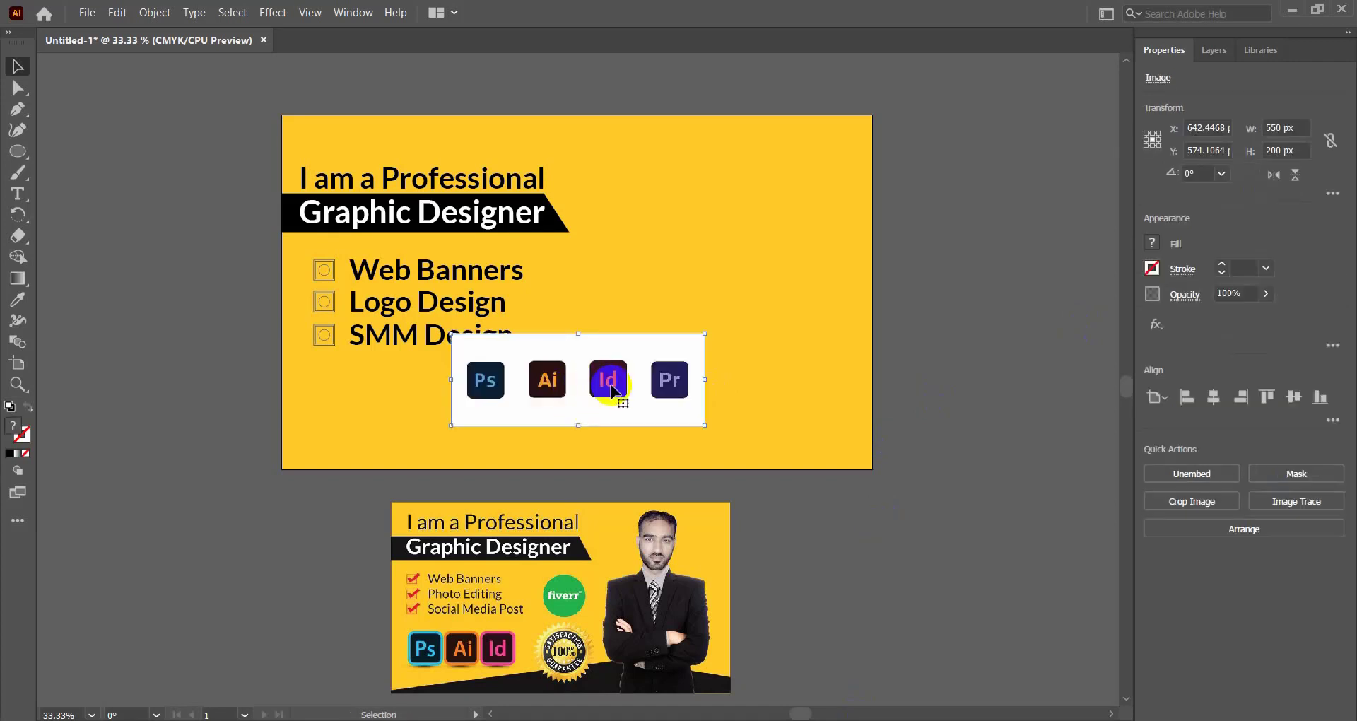
drag(612, 390, 232, 527)
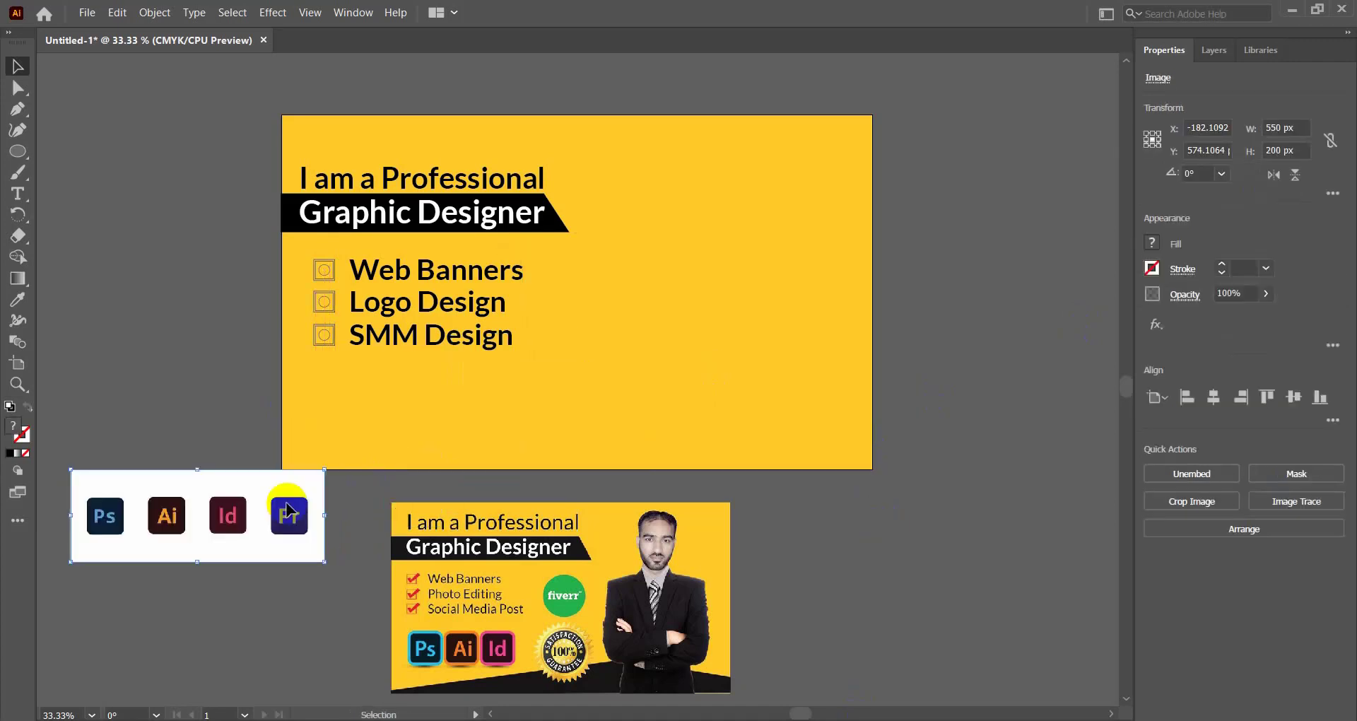
scroll(917, 454, down, 4)
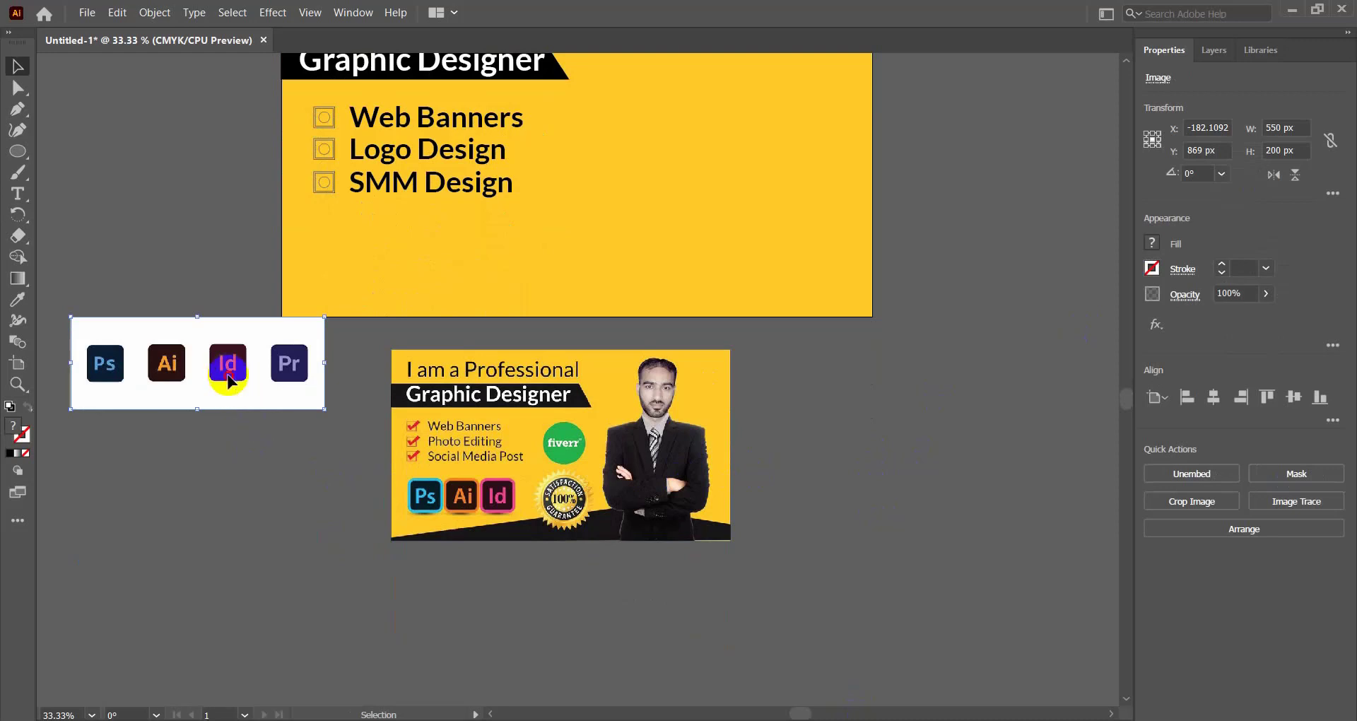
drag(229, 376, 234, 482)
drag(565, 421, 756, 410)
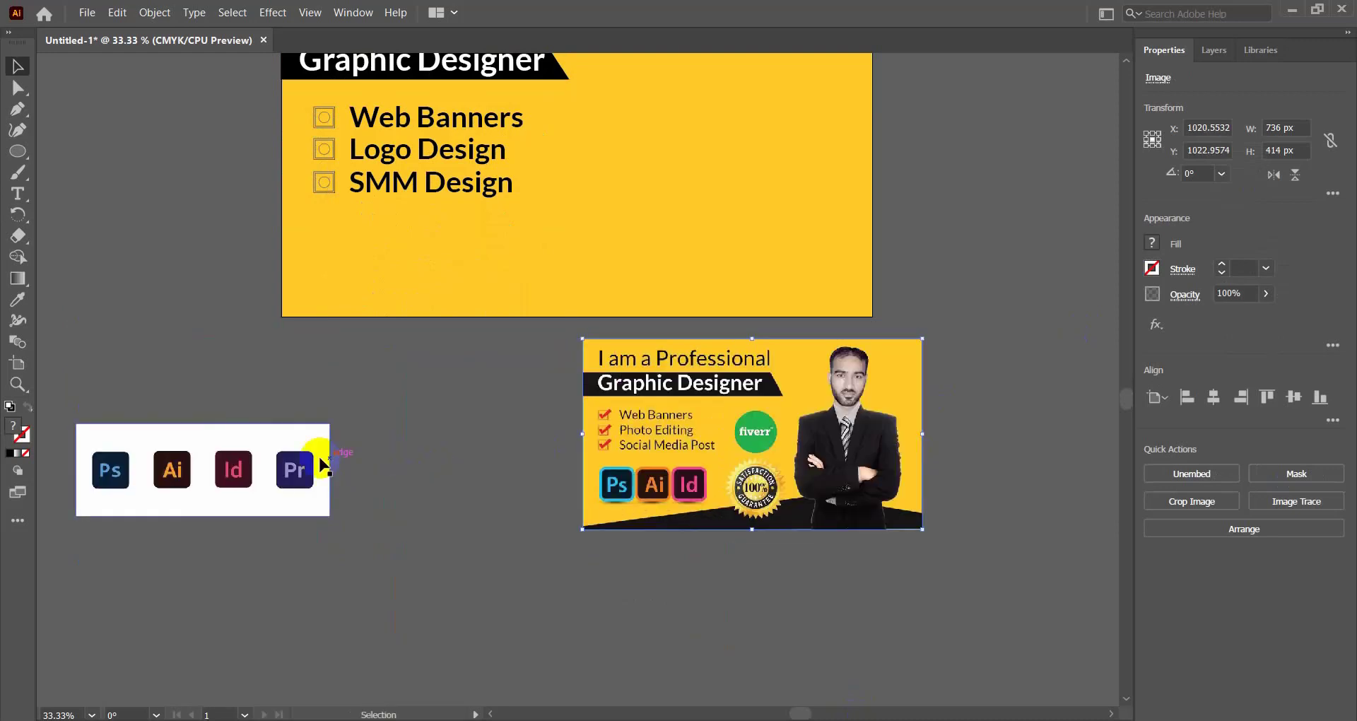
drag(294, 460, 448, 419)
click(416, 500)
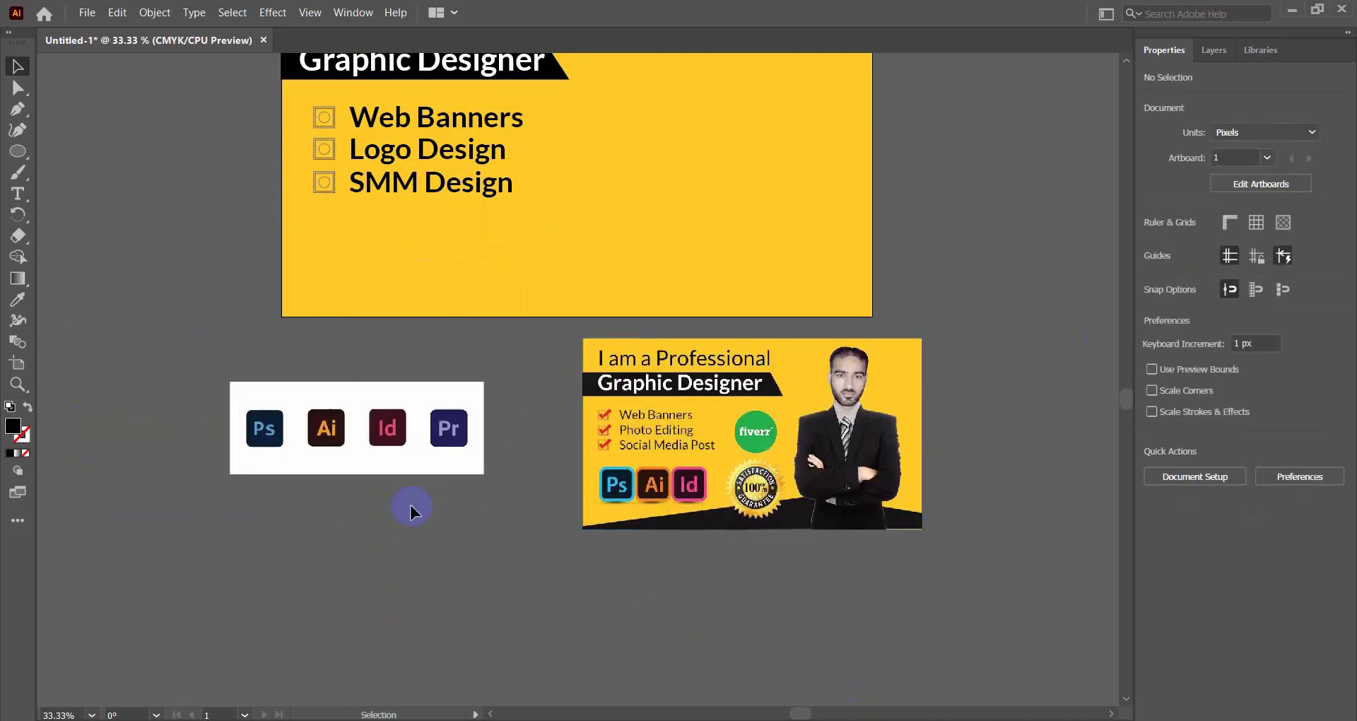
scroll(358, 500, up, 1)
scroll(358, 496, up, 1)
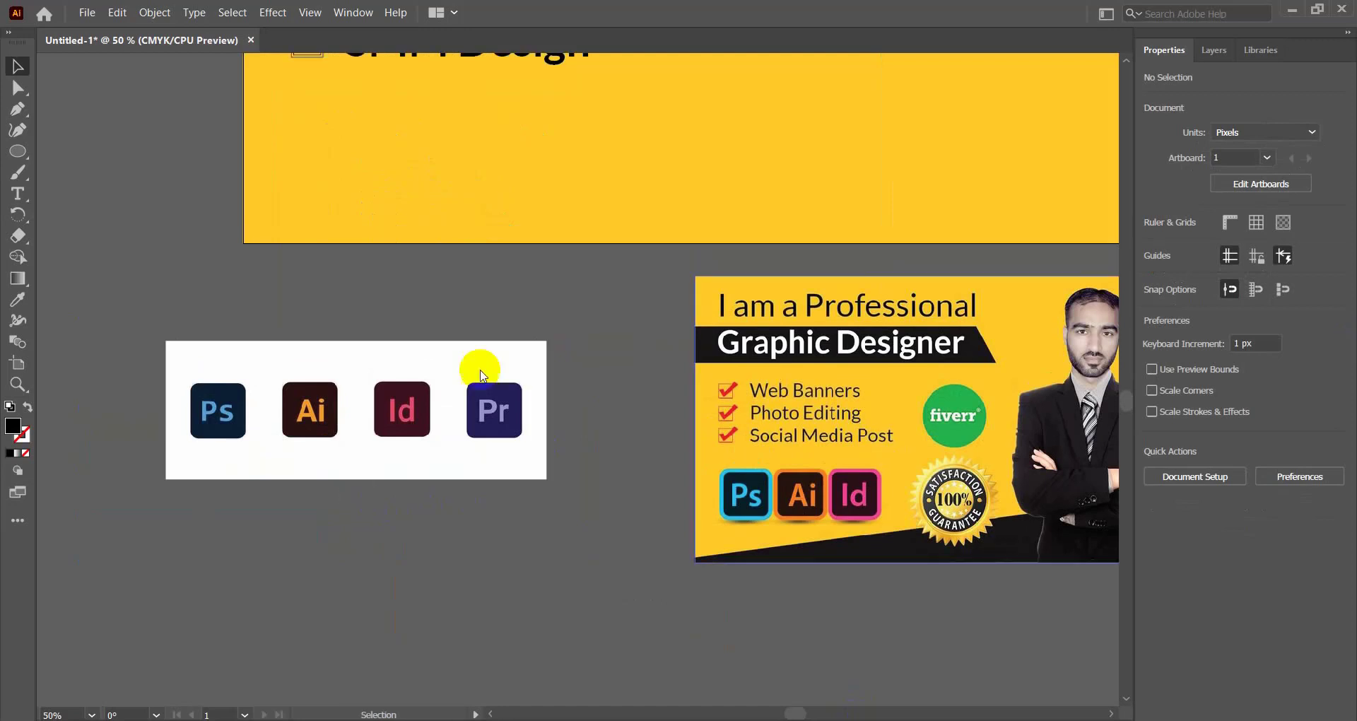
click(16, 158)
Step: Draw a rounded black square over the Ps icon and try a first clip, then undo it
click(71, 150)
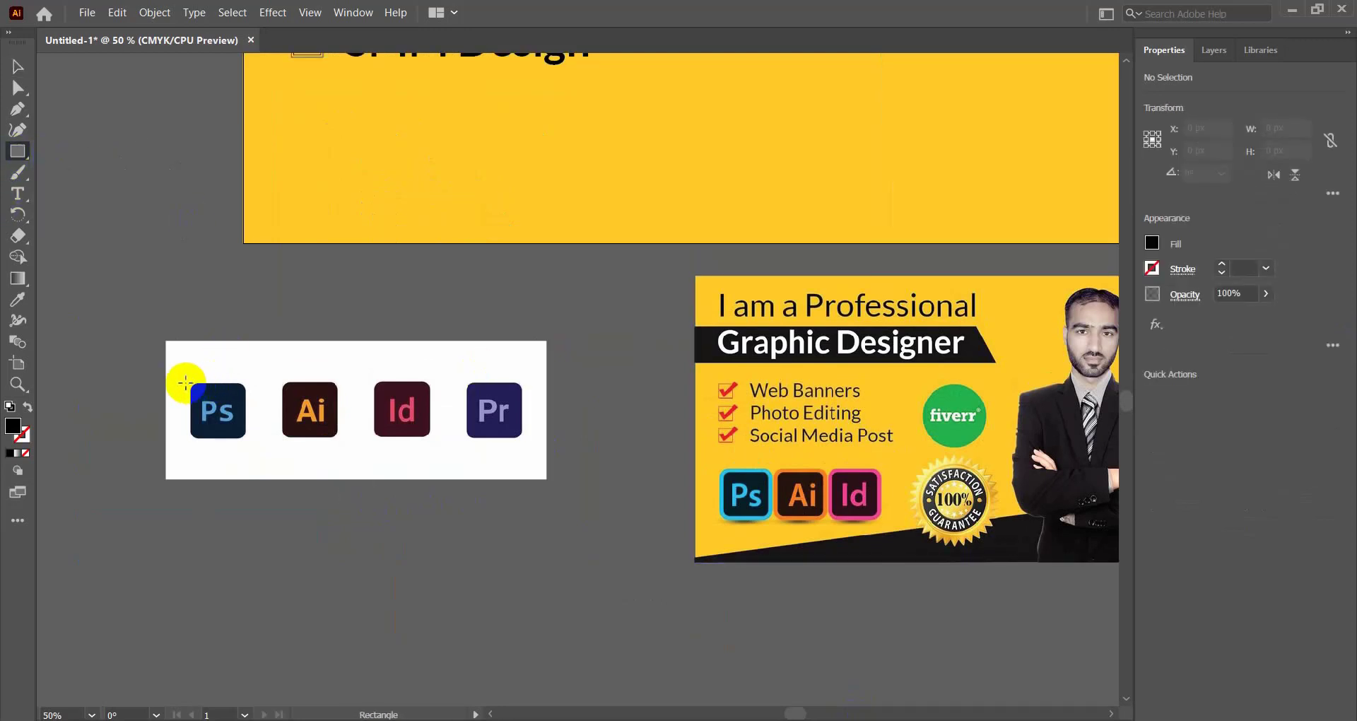
drag(188, 381, 247, 439)
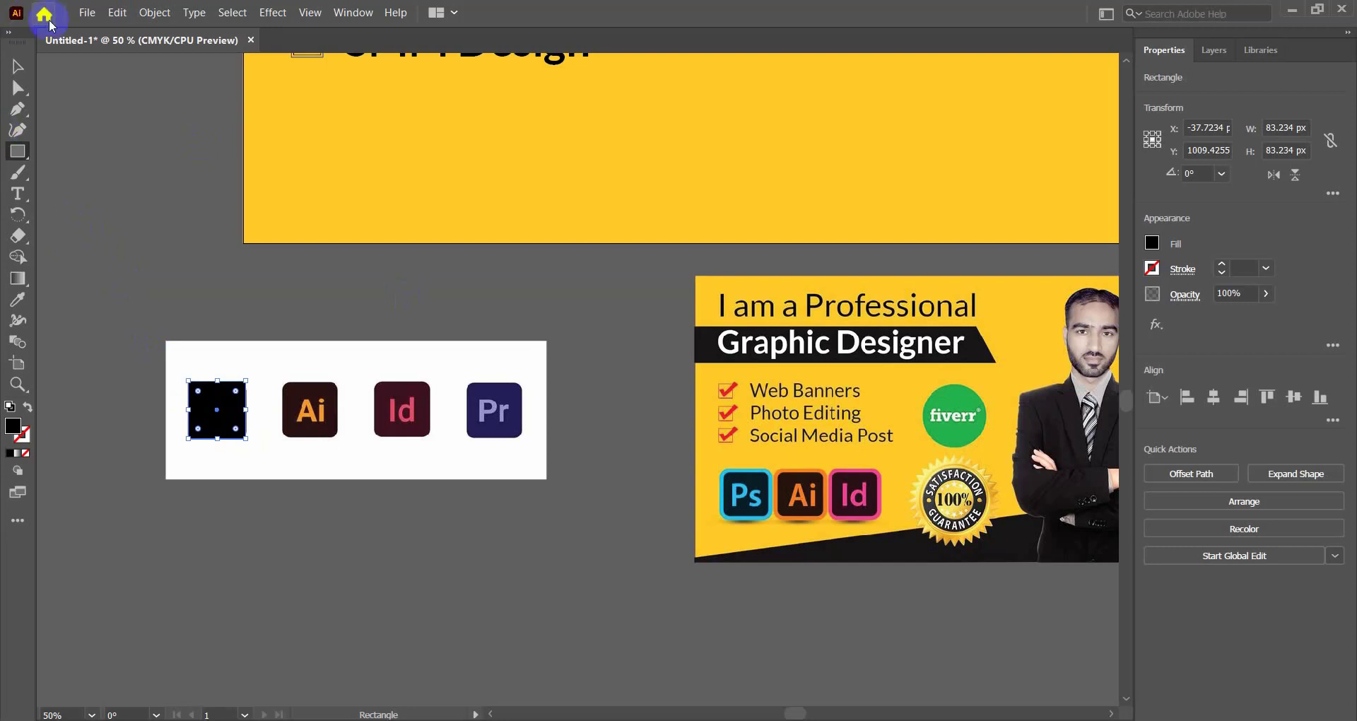
click(18, 65)
click(218, 388)
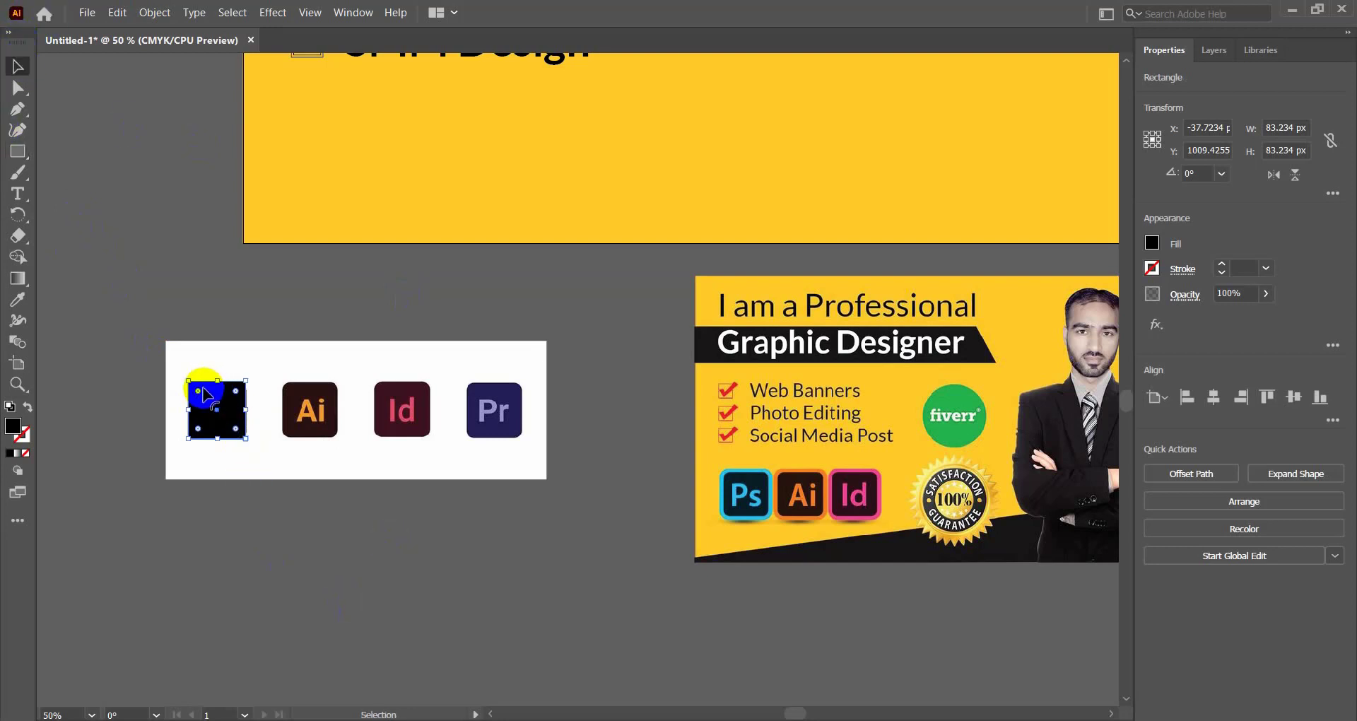
drag(199, 391, 196, 279)
click(228, 416)
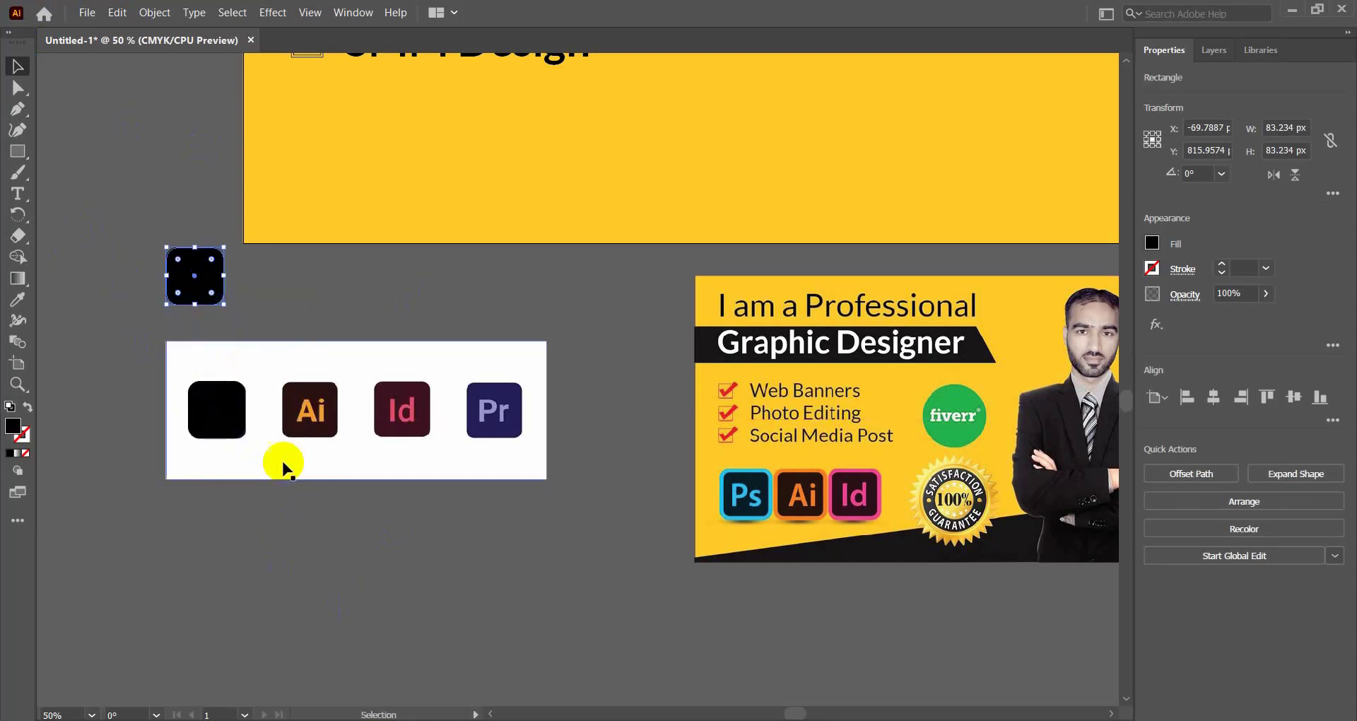
click(205, 397)
drag(97, 408, 283, 424)
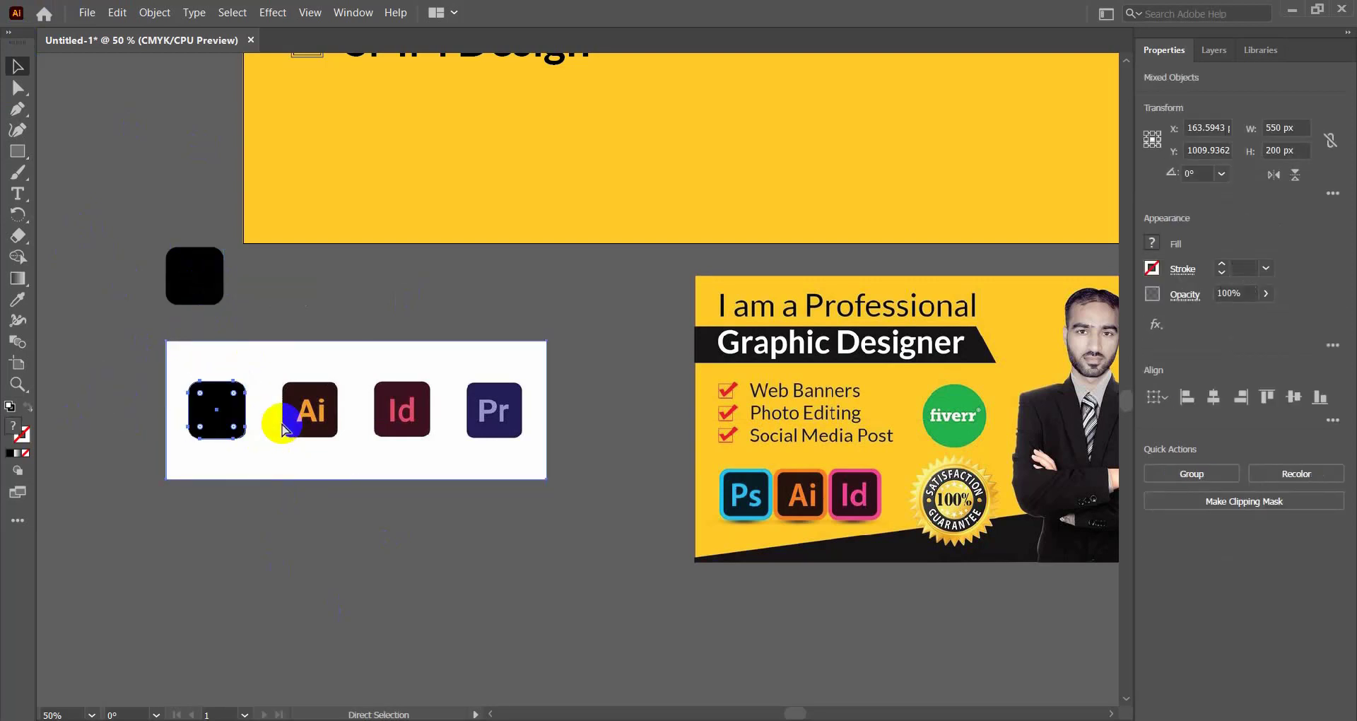
key(ctrl+7)
click(315, 455)
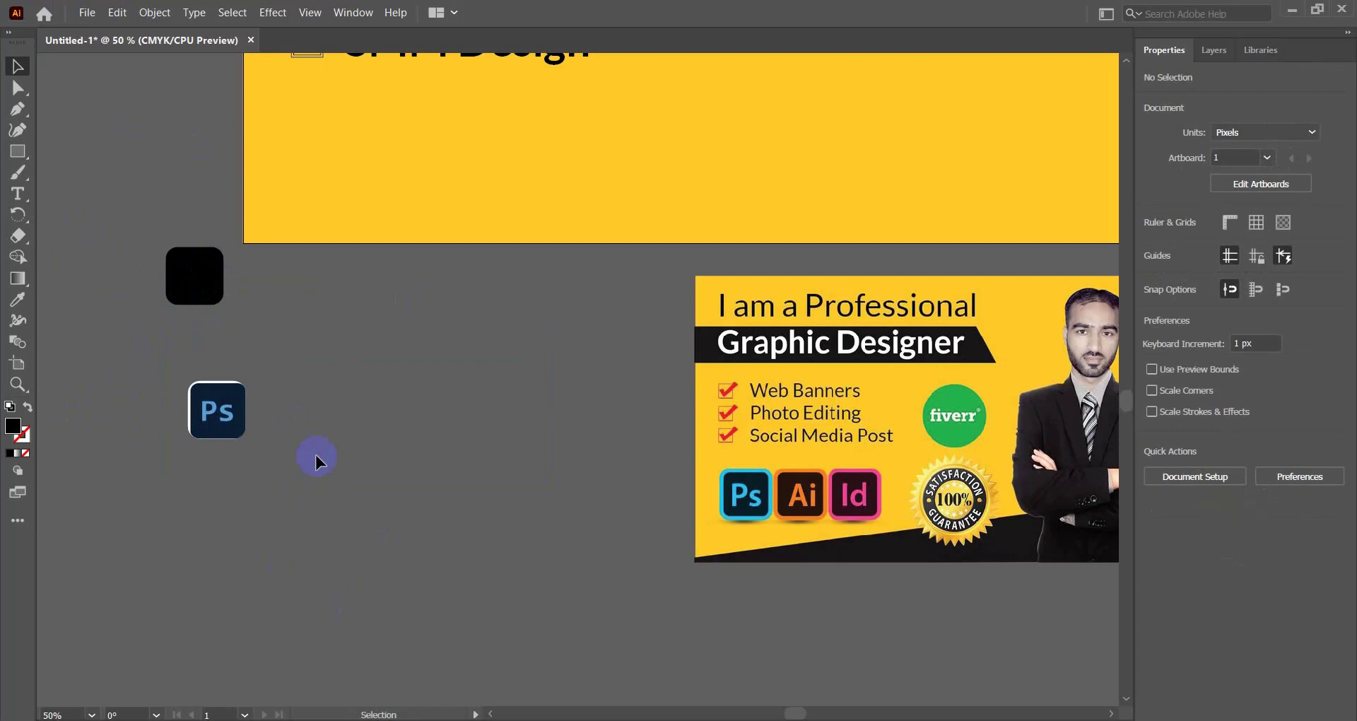
key(ctrl+z)
Step: Realign the rounded square over the Ps icon and clip the picture to it with Ctrl+7
click(215, 424)
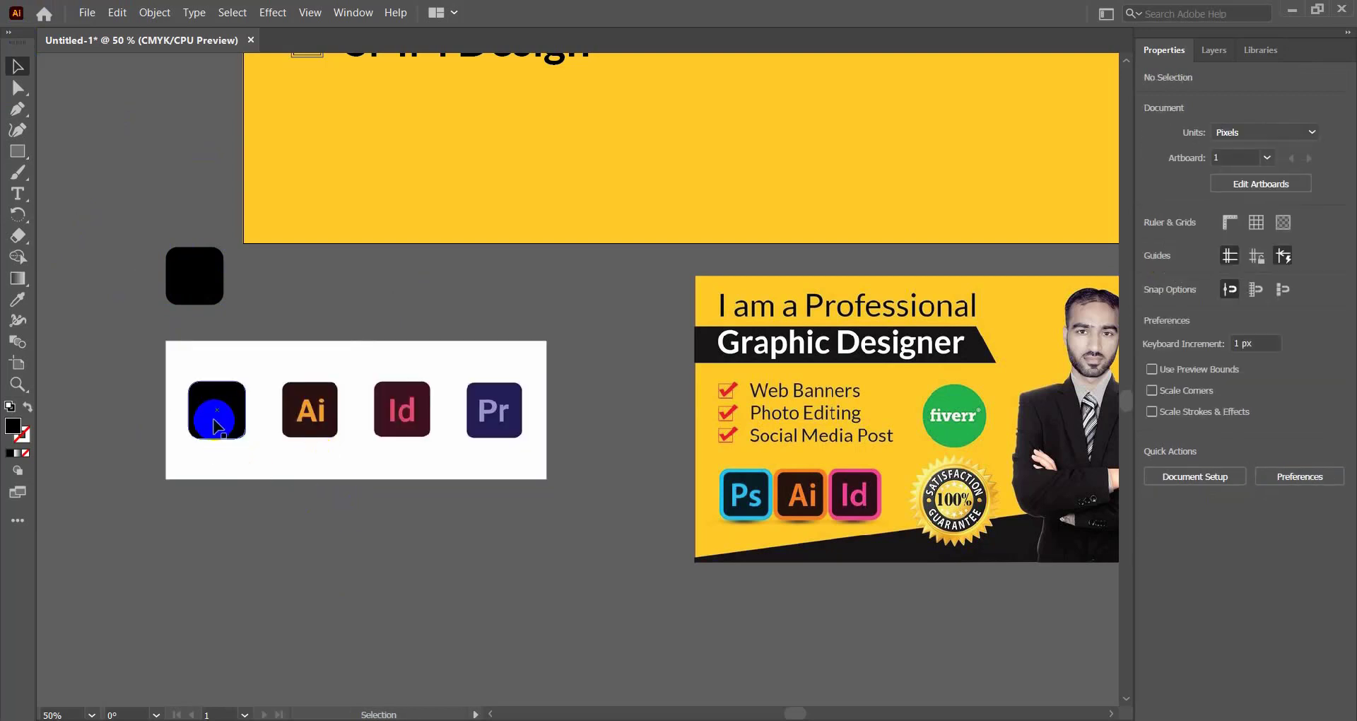
mouse_move(215, 424)
mouse_down()
mouse_move(239, 522)
mouse_move(213, 421)
mouse_move(236, 433)
mouse_up()
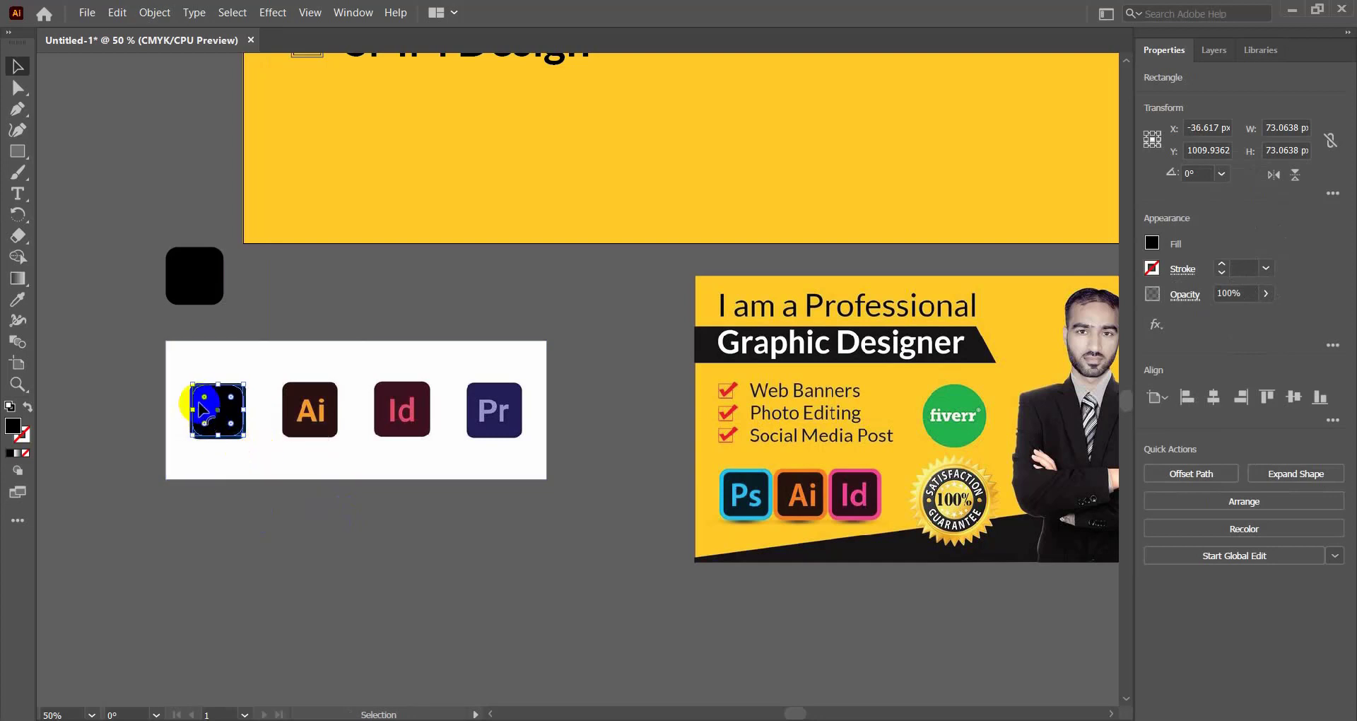
drag(202, 397, 202, 400)
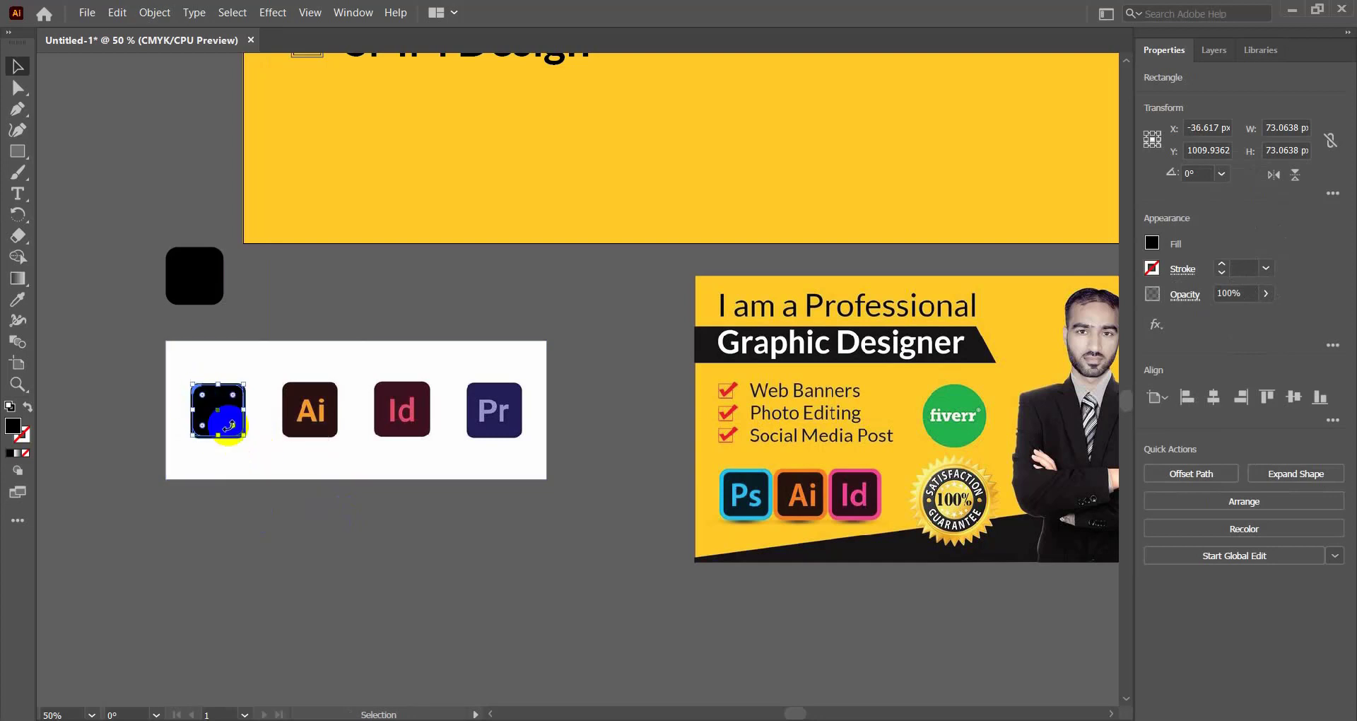
click(188, 327)
click(194, 284)
mouse_move(196, 288)
mouse_down()
mouse_move(241, 417)
mouse_move(201, 263)
mouse_up()
click(222, 464)
drag(121, 385, 242, 443)
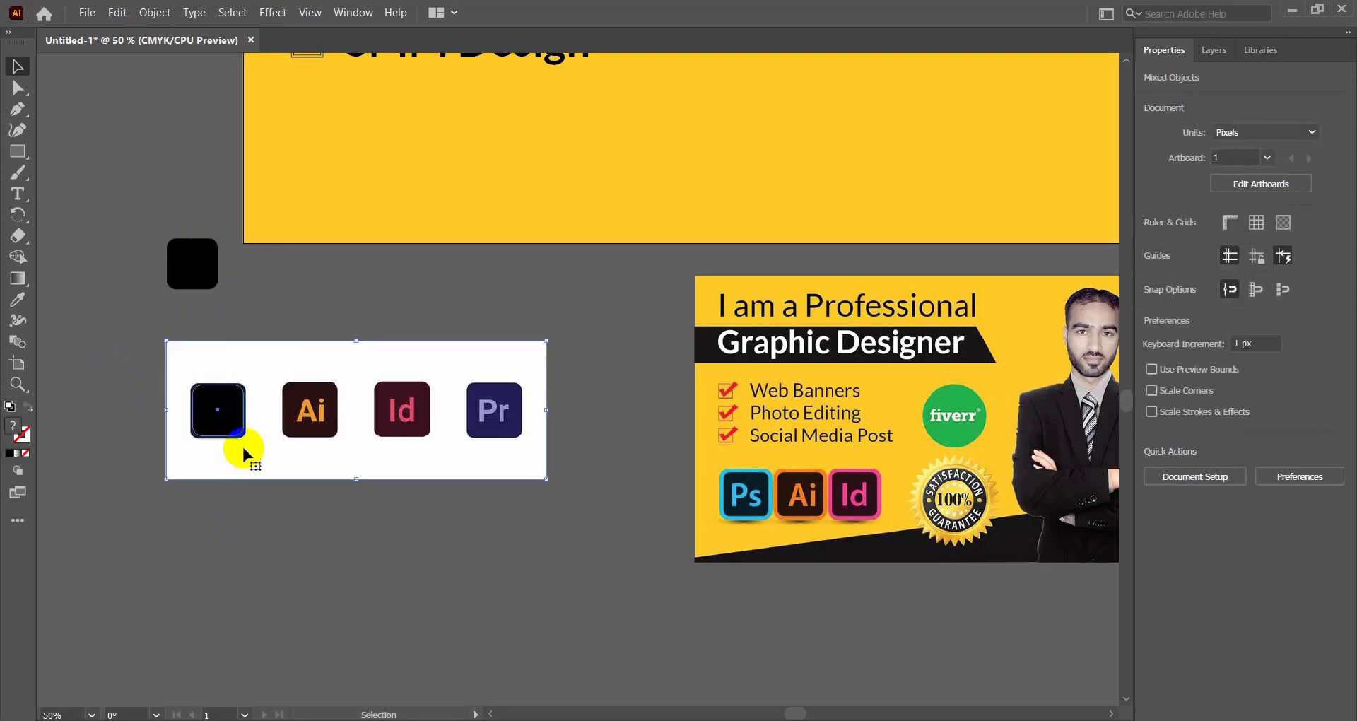
key(ctrl)
key(ctrl+7)
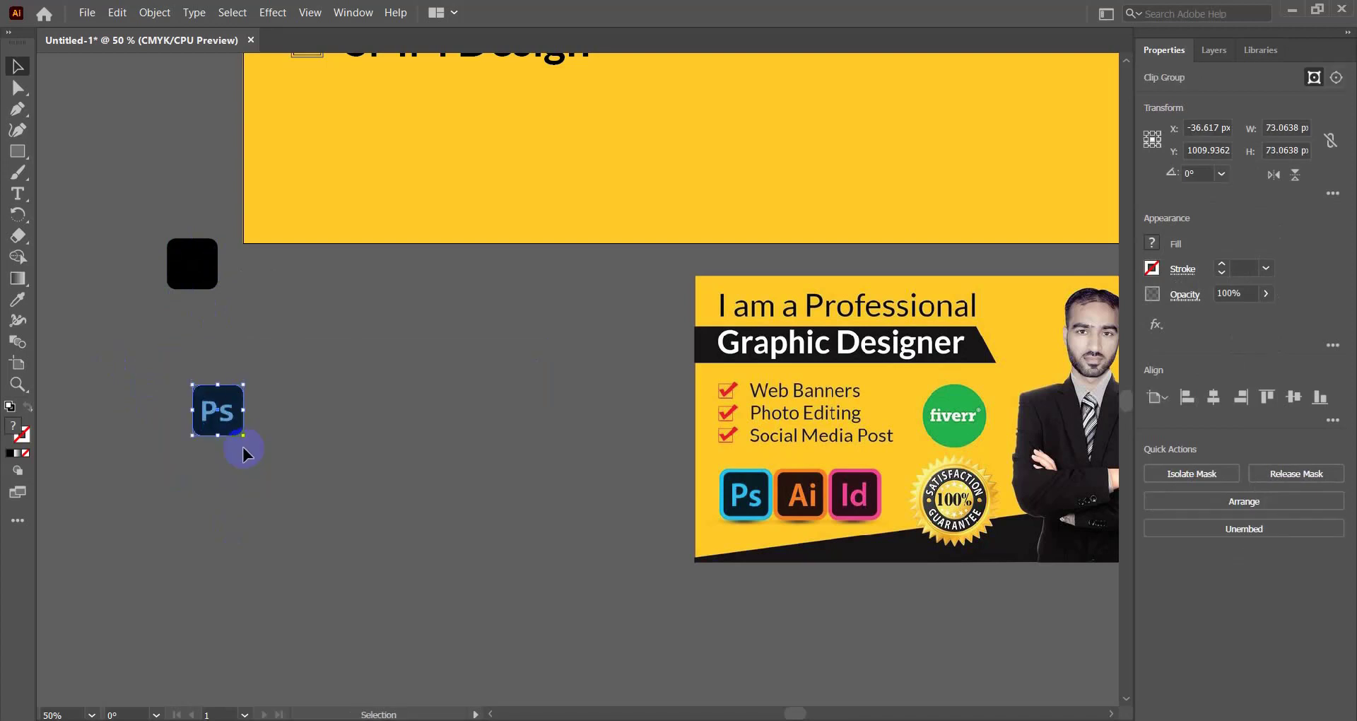
click(329, 459)
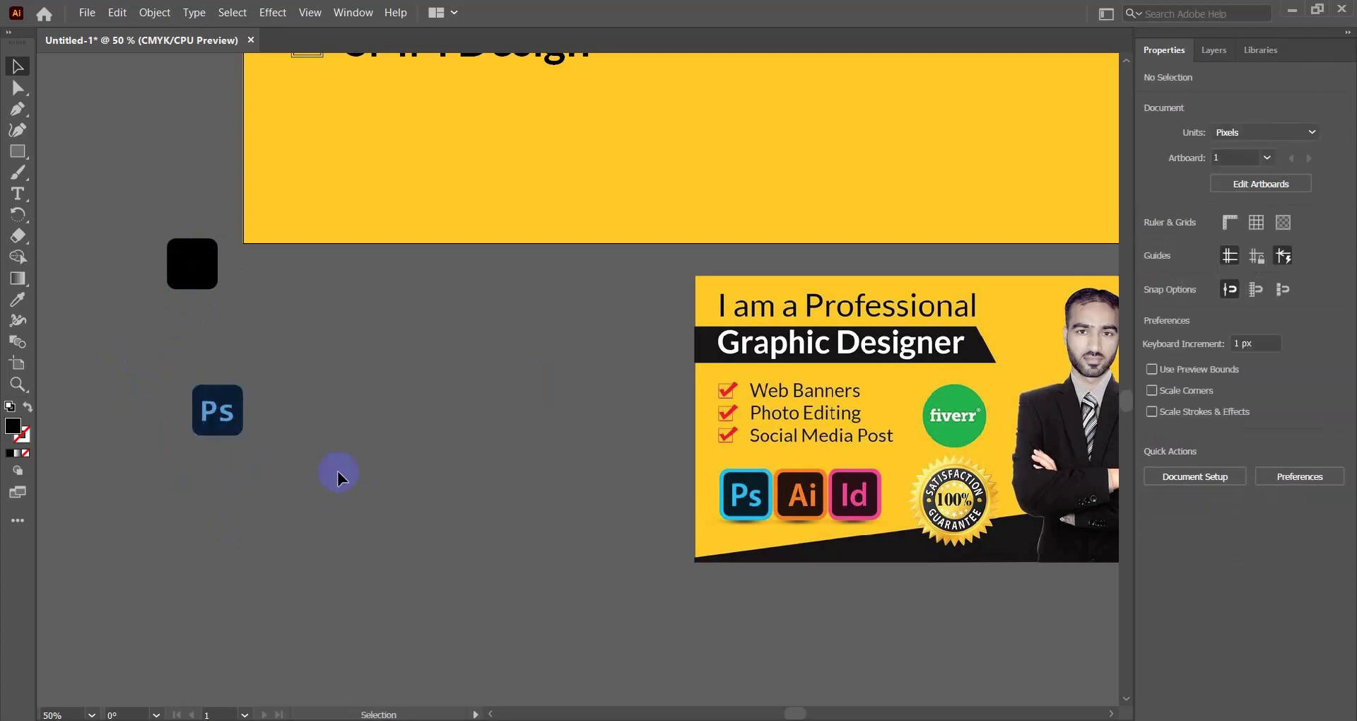
Step: Paste a second icon strip off the artboard and try clipping its Ai icon, undoing the failed attempt
scroll(337, 470, up, 3)
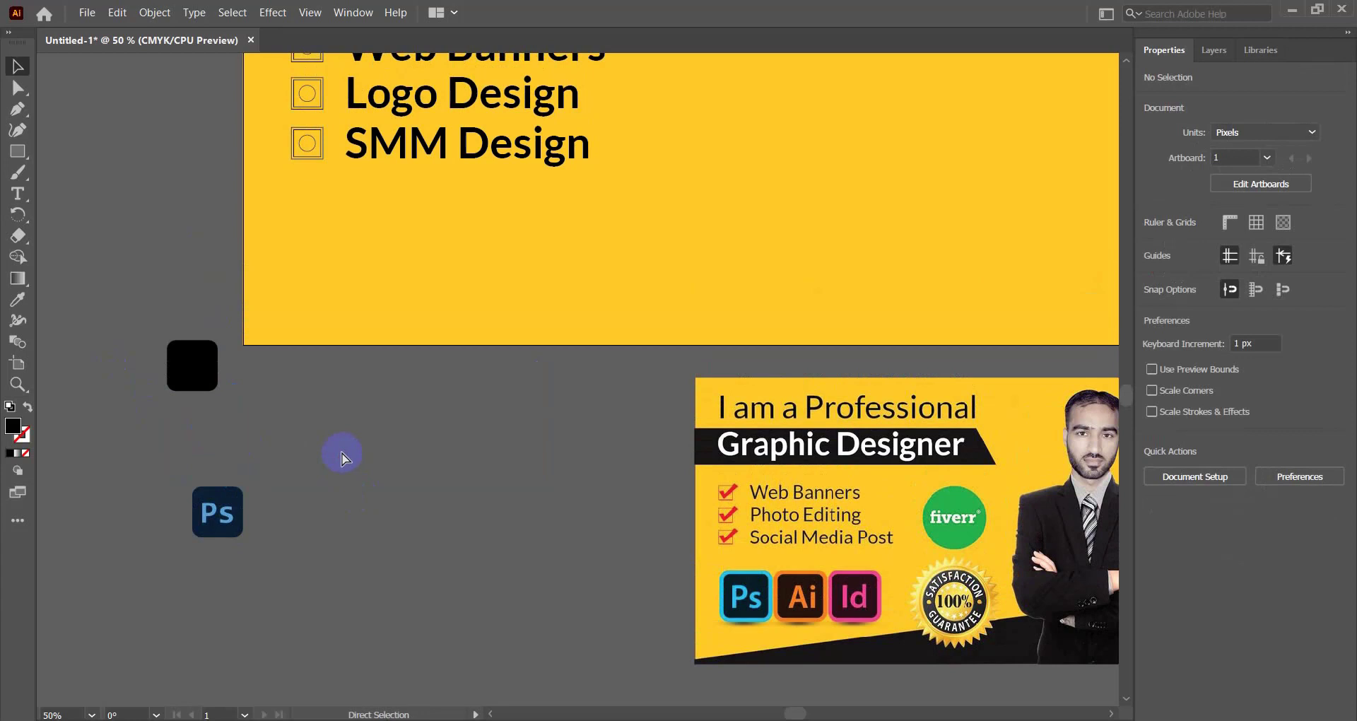
key(ctrl+v)
drag(537, 395, 420, 503)
click(151, 408)
drag(180, 359, 412, 487)
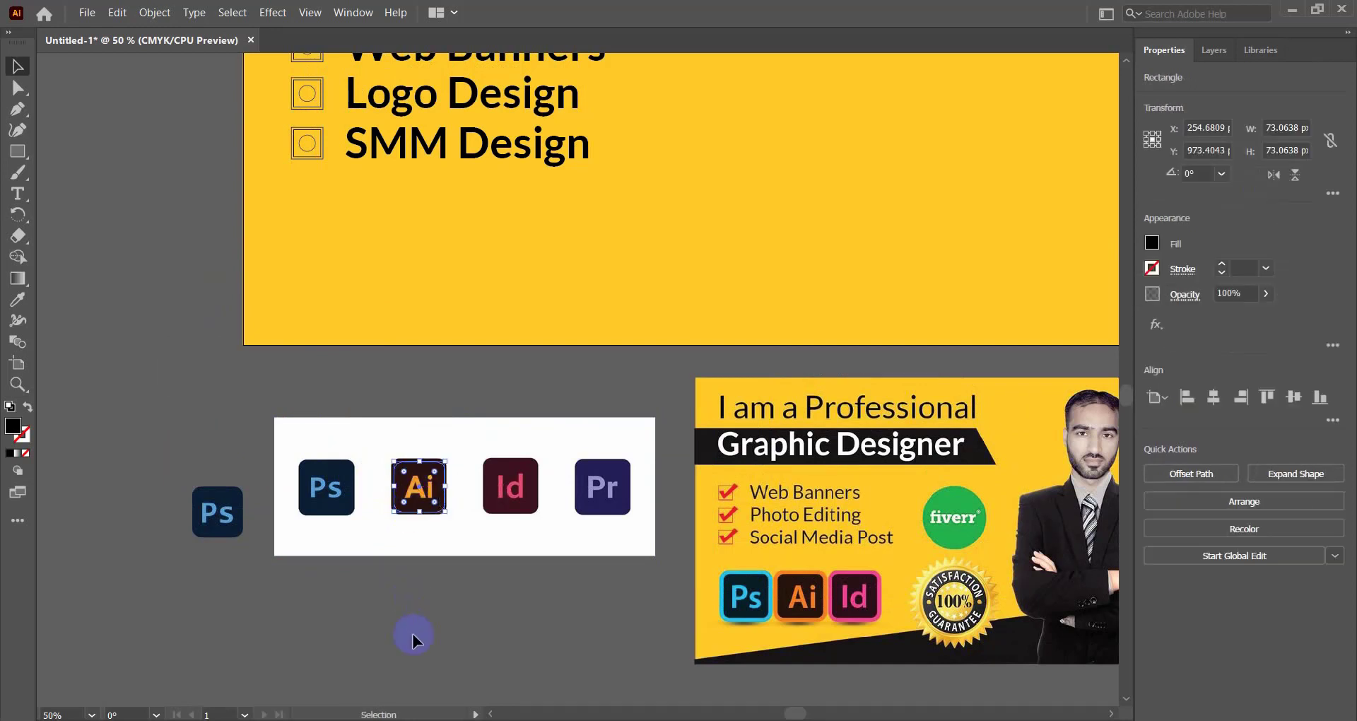
key(ctrl+7)
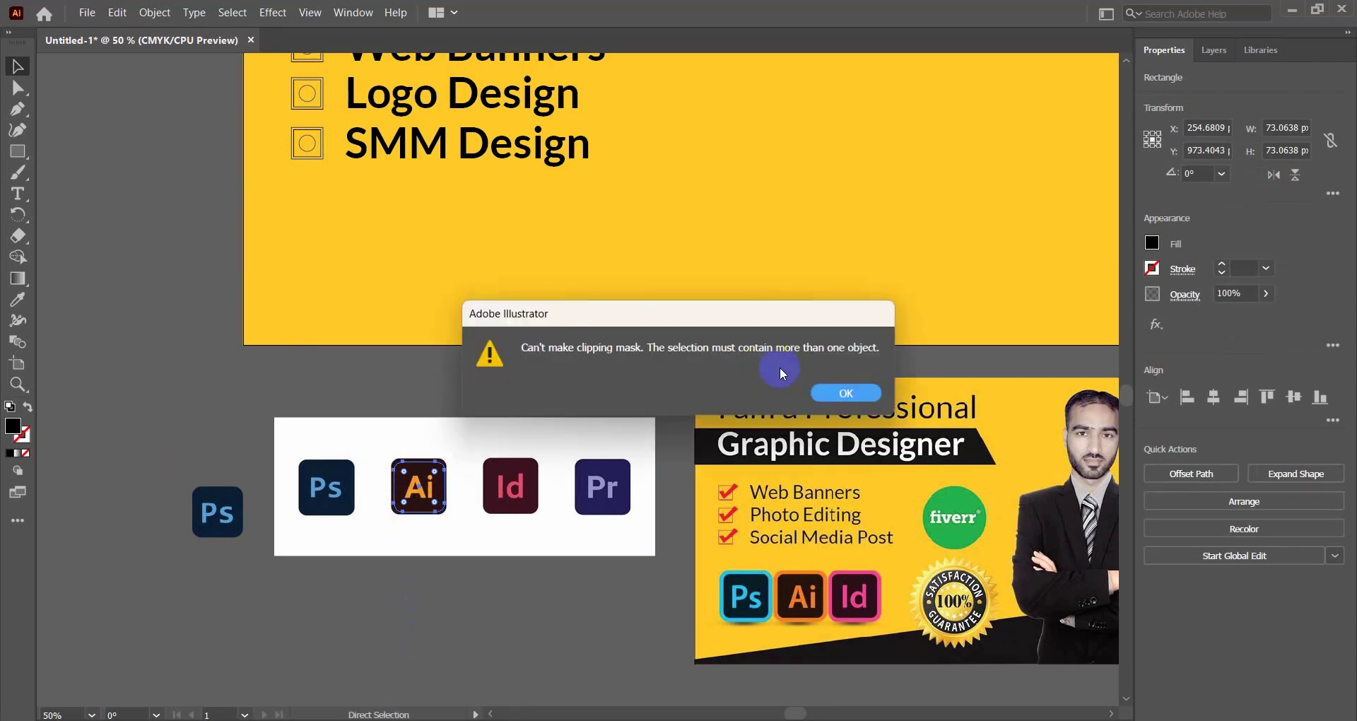
click(840, 390)
click(442, 673)
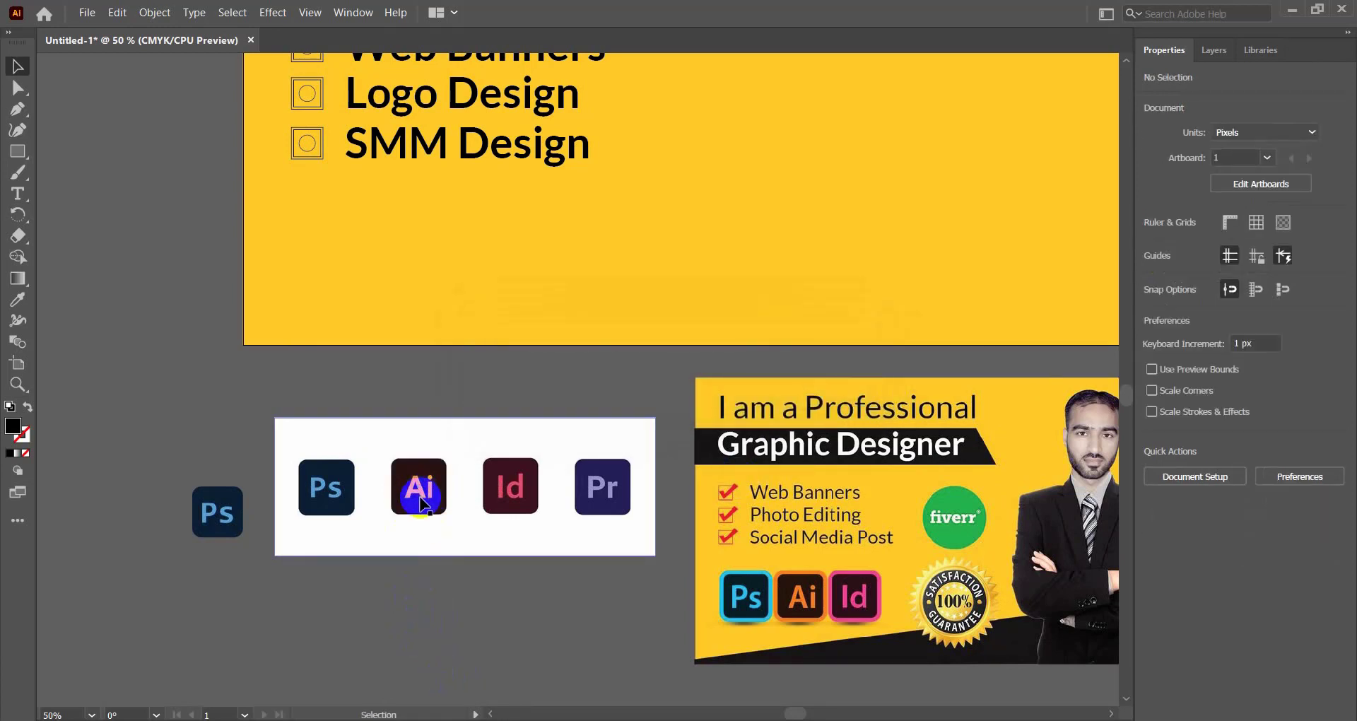
key(ctrl+z)
click(197, 375)
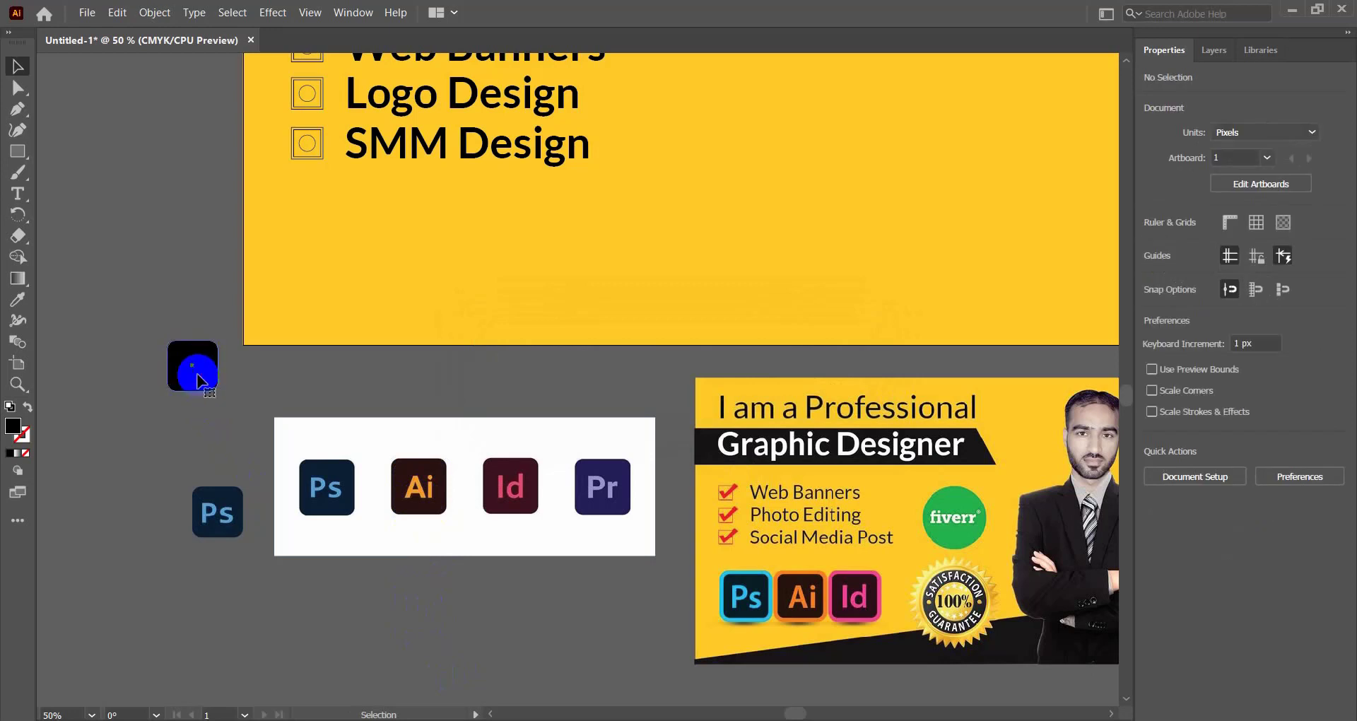
drag(197, 375, 421, 495)
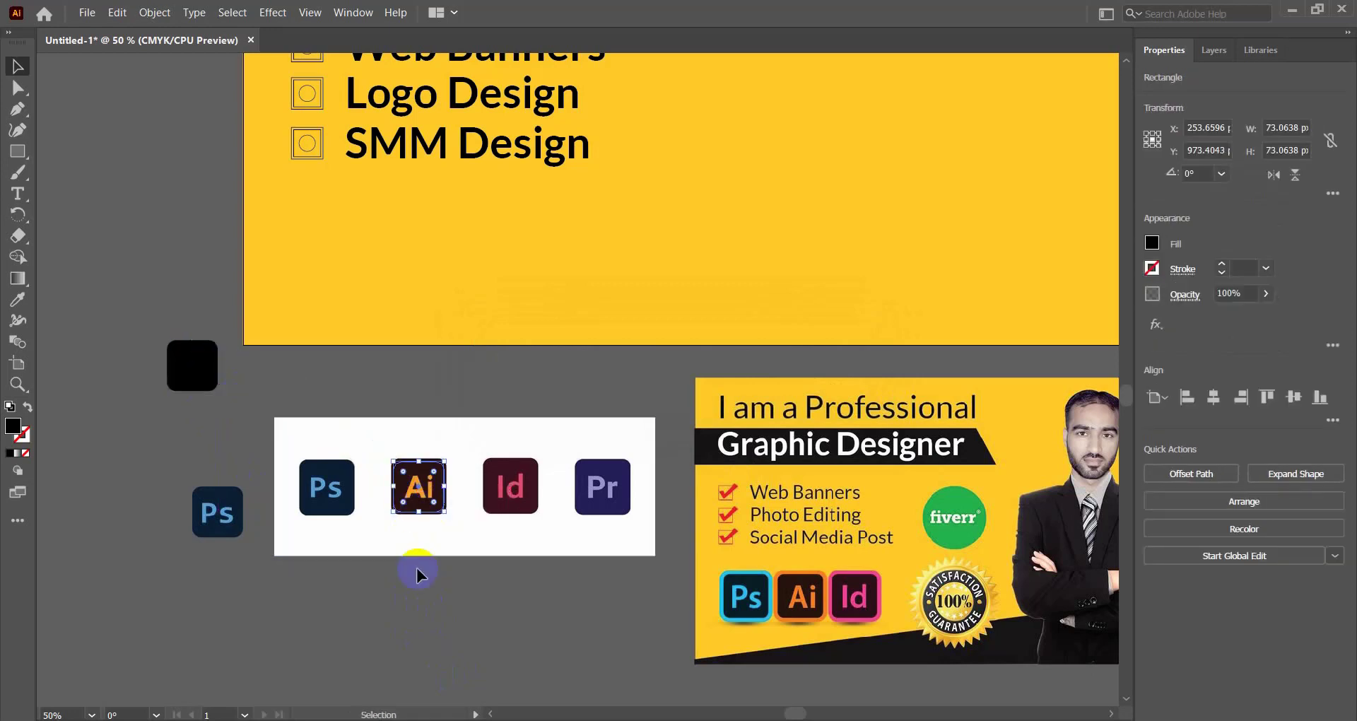
click(410, 565)
click(417, 489)
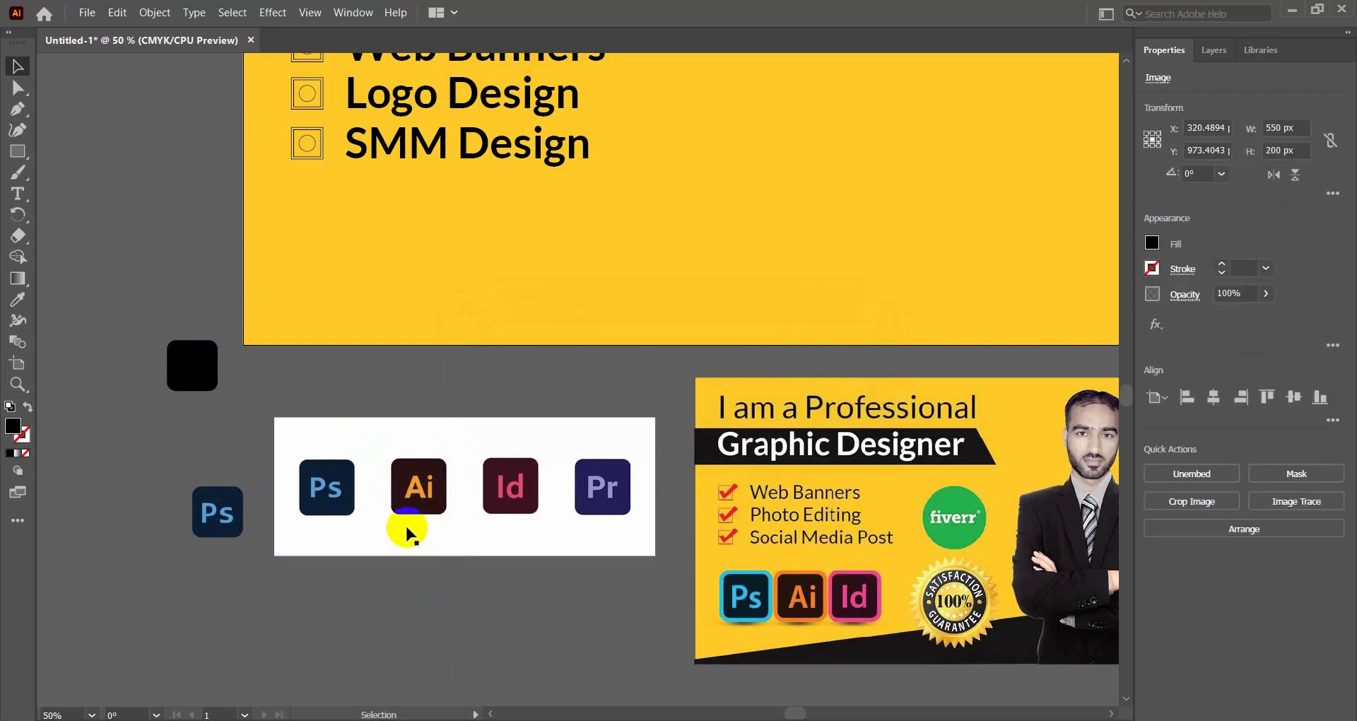
key(ctrl+z)
key(ctrl+z)
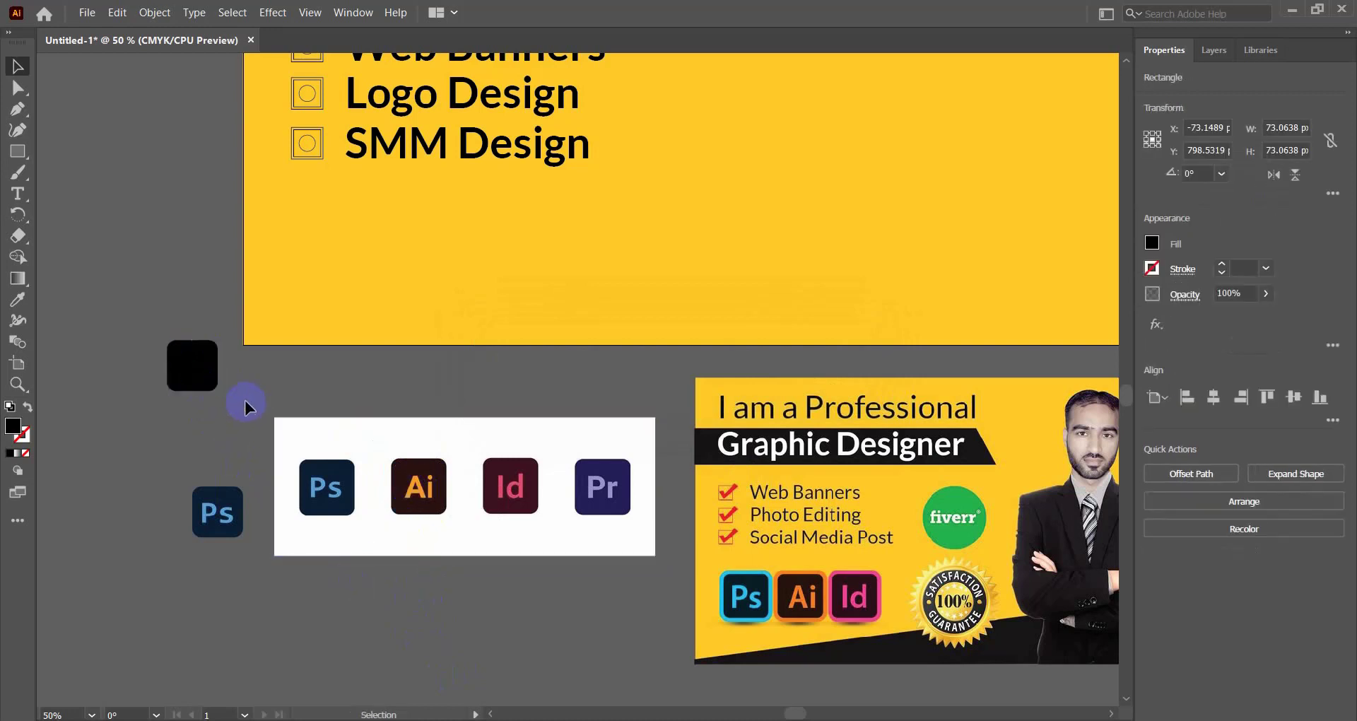
key(ctrl+z)
key(ctrl+z)
key(ctrl+z)
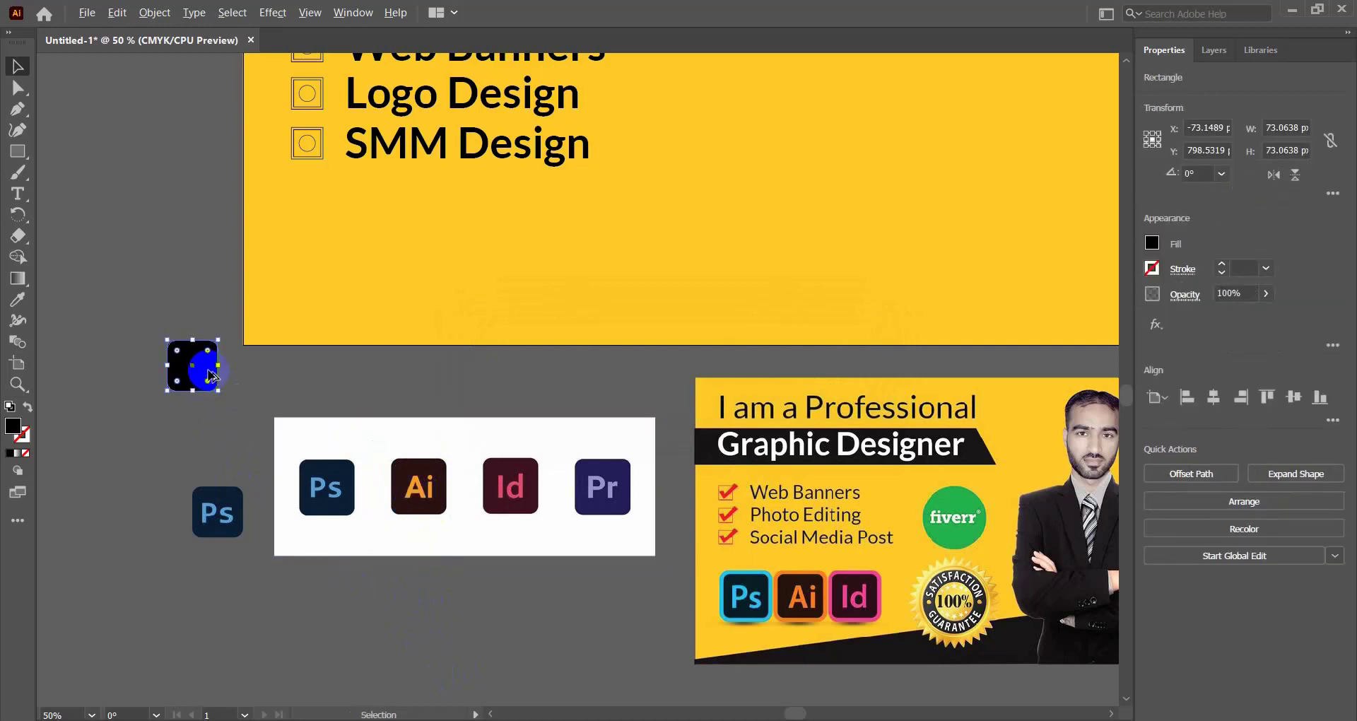
Step: Copy the rounded square onto the Ai icon, bring it to front, clip it, and place it beside Ps
drag(209, 375, 438, 495)
right_click(430, 485)
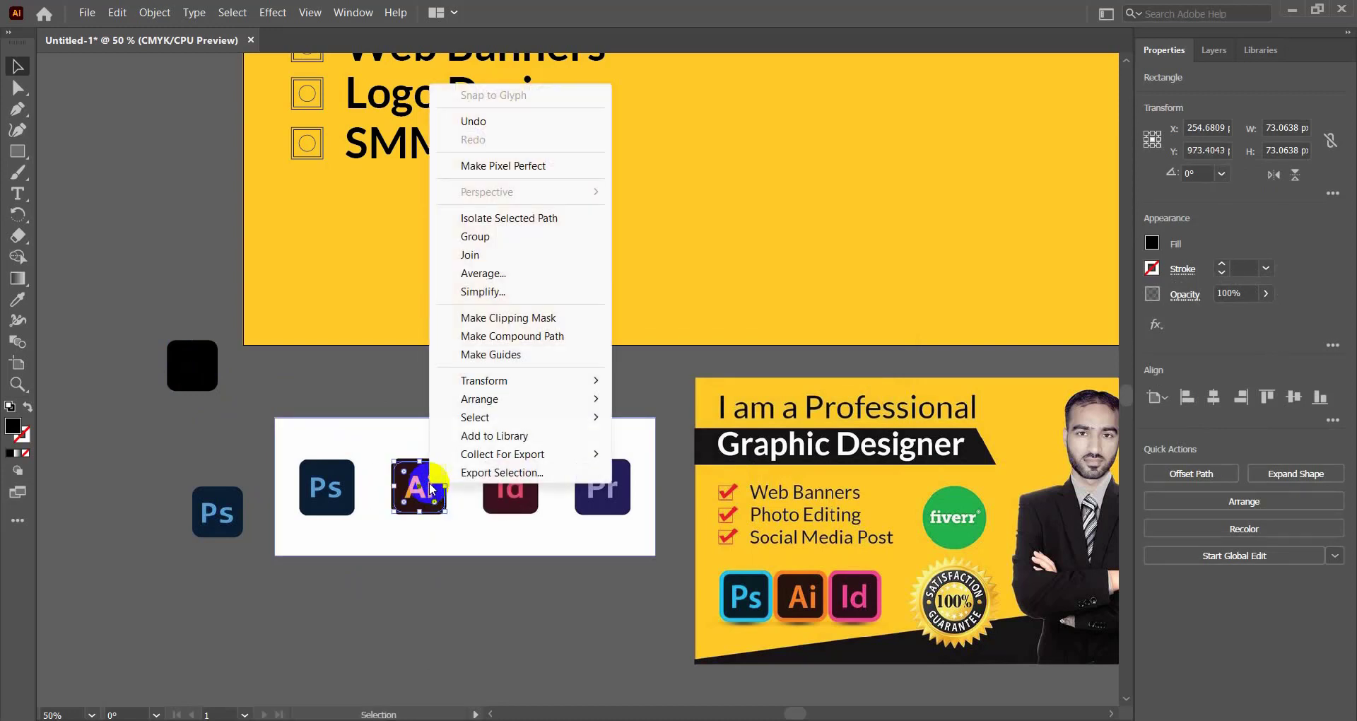
mouse_move(506, 398)
click(653, 397)
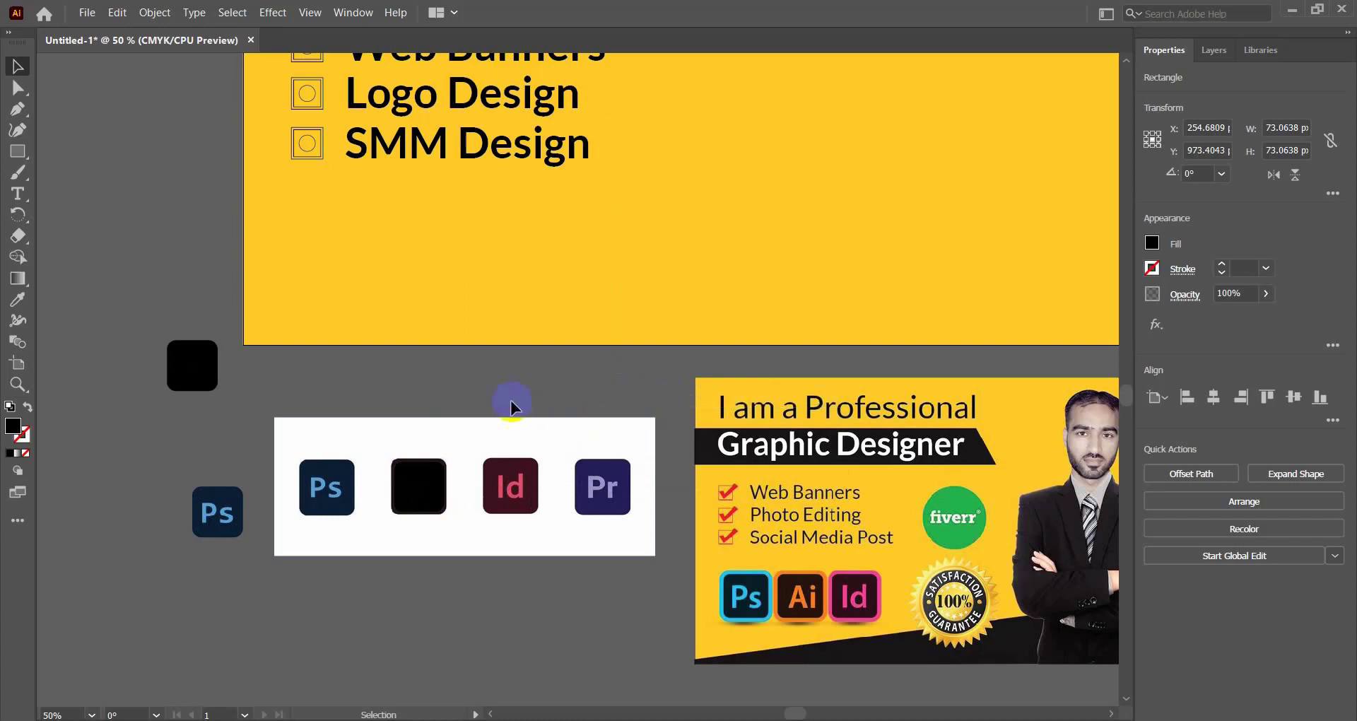
drag(442, 403, 428, 532)
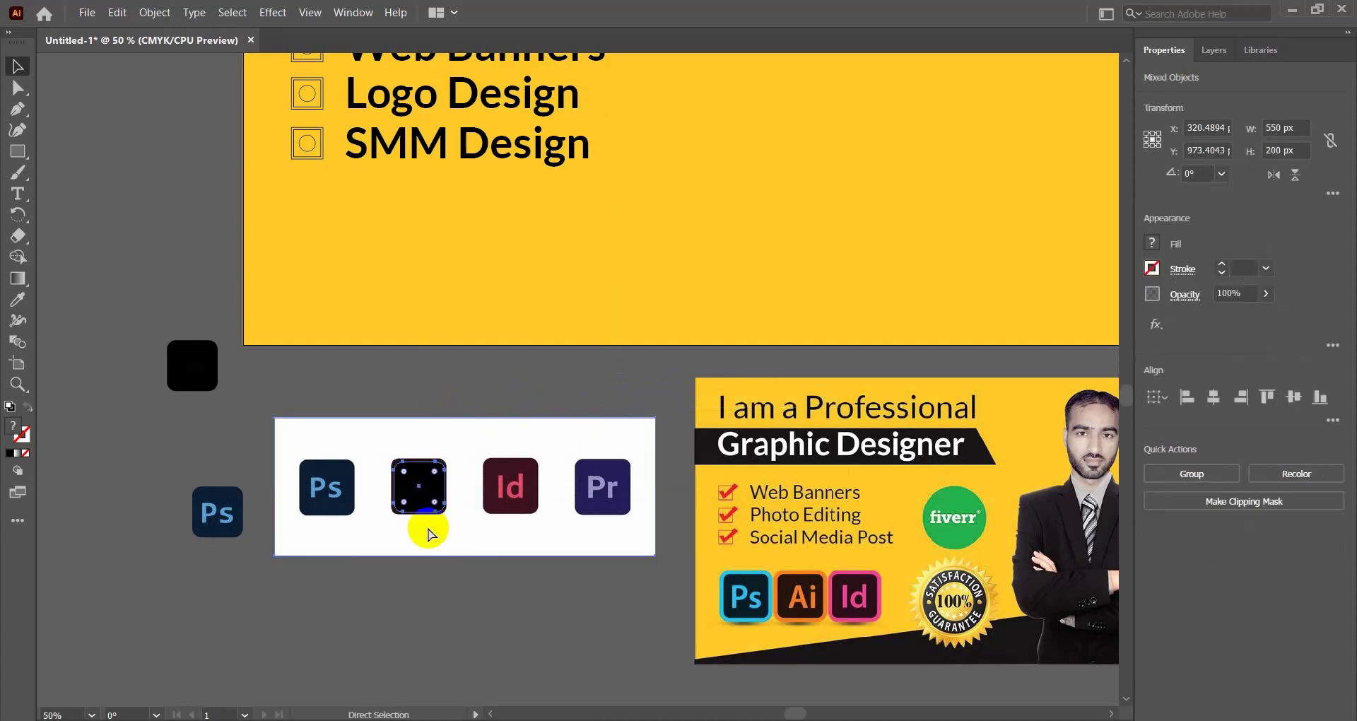
key(ctrl+7)
drag(419, 486, 142, 472)
click(392, 586)
Step: Paste a third icon strip and position the black square over its Id icon
key(ctrl+v)
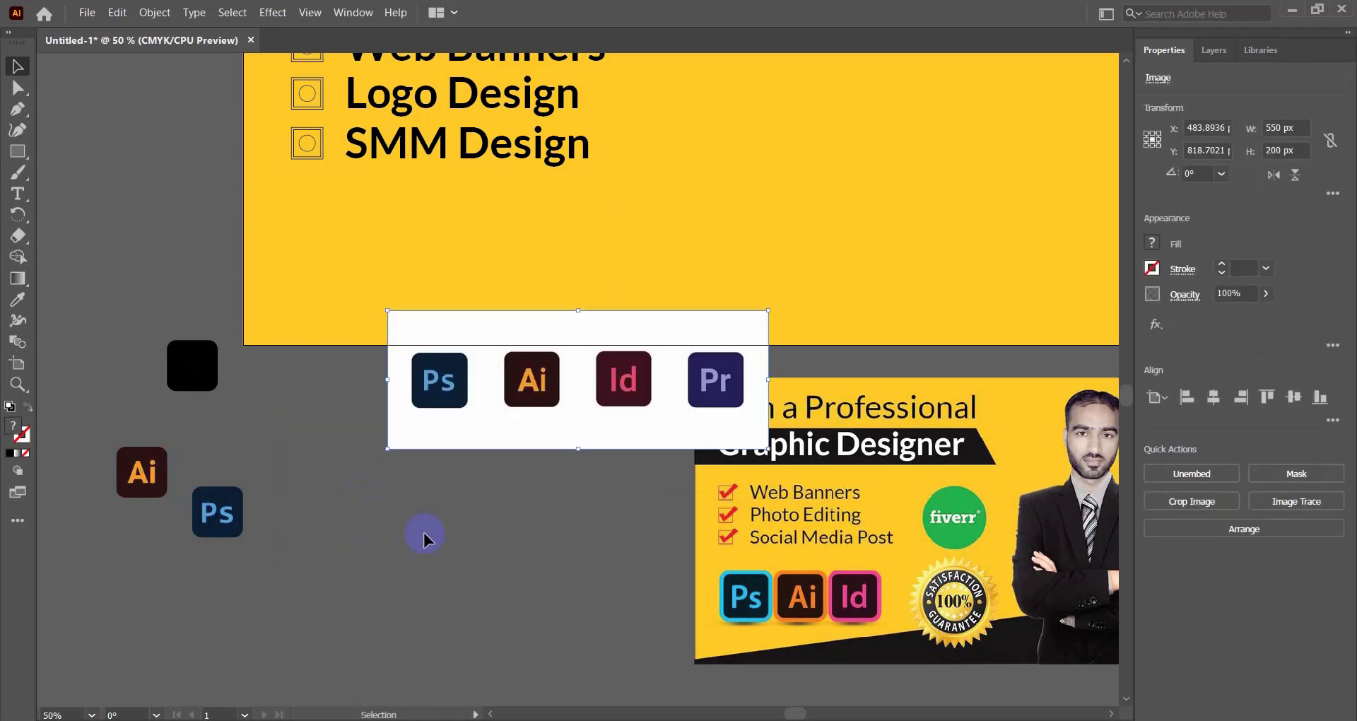
drag(579, 399, 463, 494)
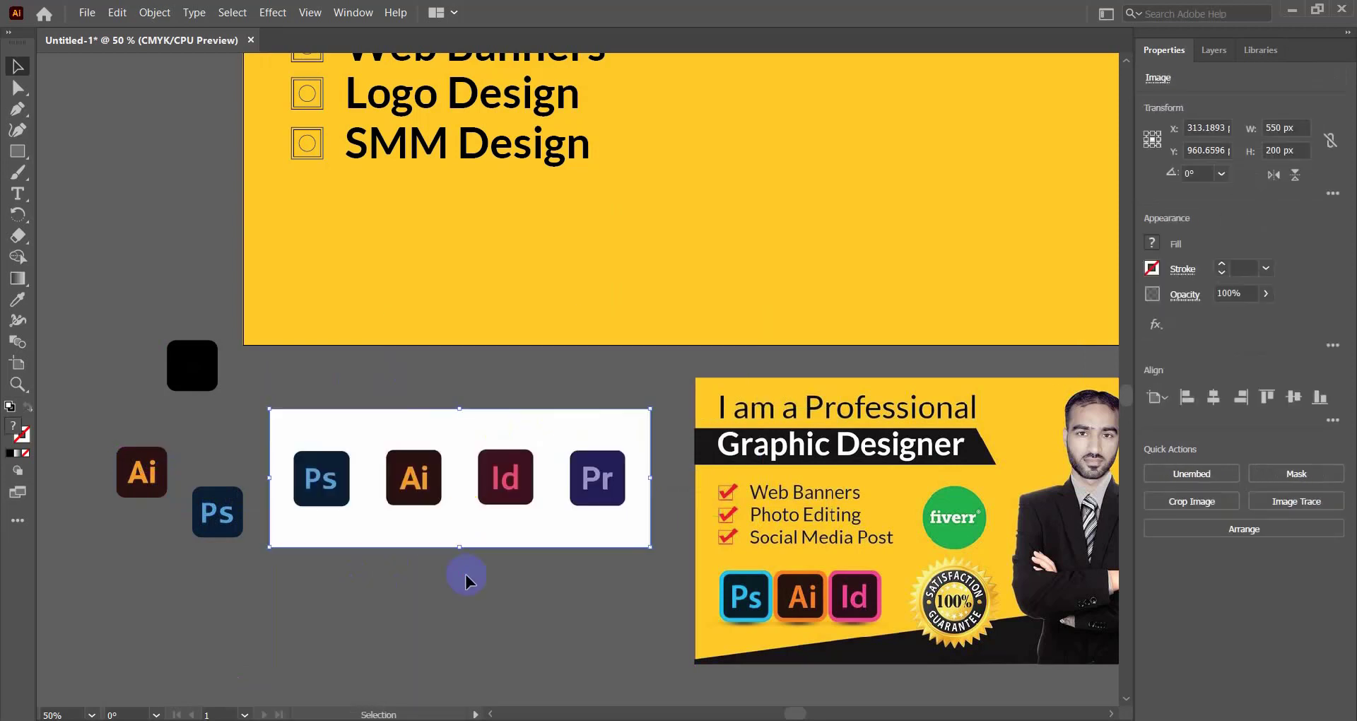
click(469, 575)
drag(197, 370, 513, 477)
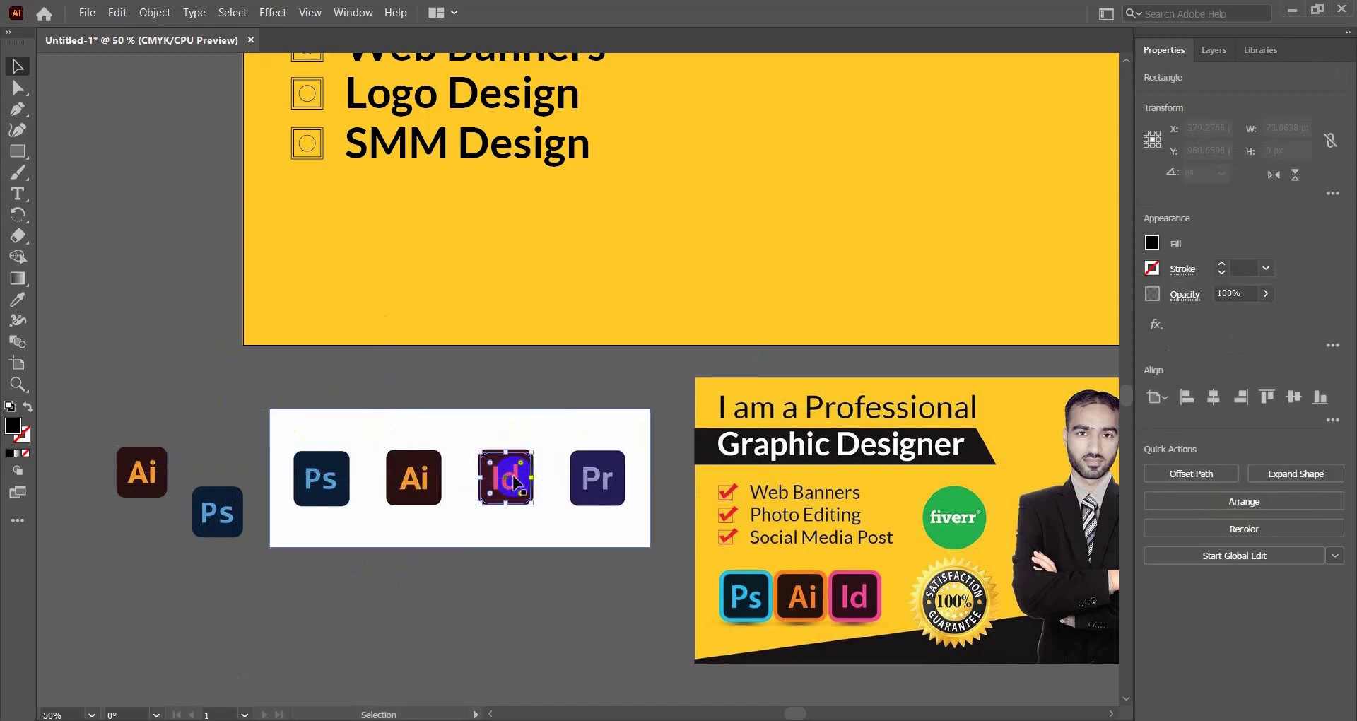
Step: Bring the rounded square in front of the Id icon and clip Id to it
right_click(514, 475)
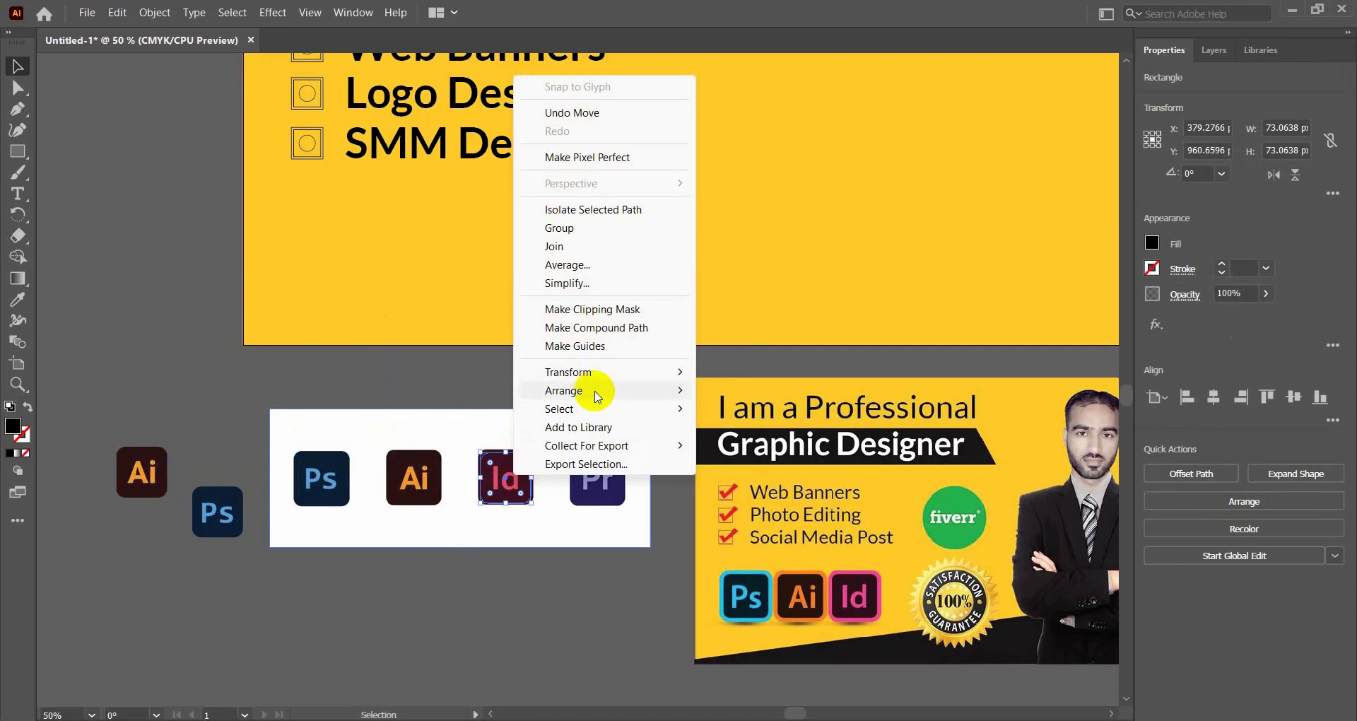
mouse_move(590, 390)
click(647, 304)
key(Up)
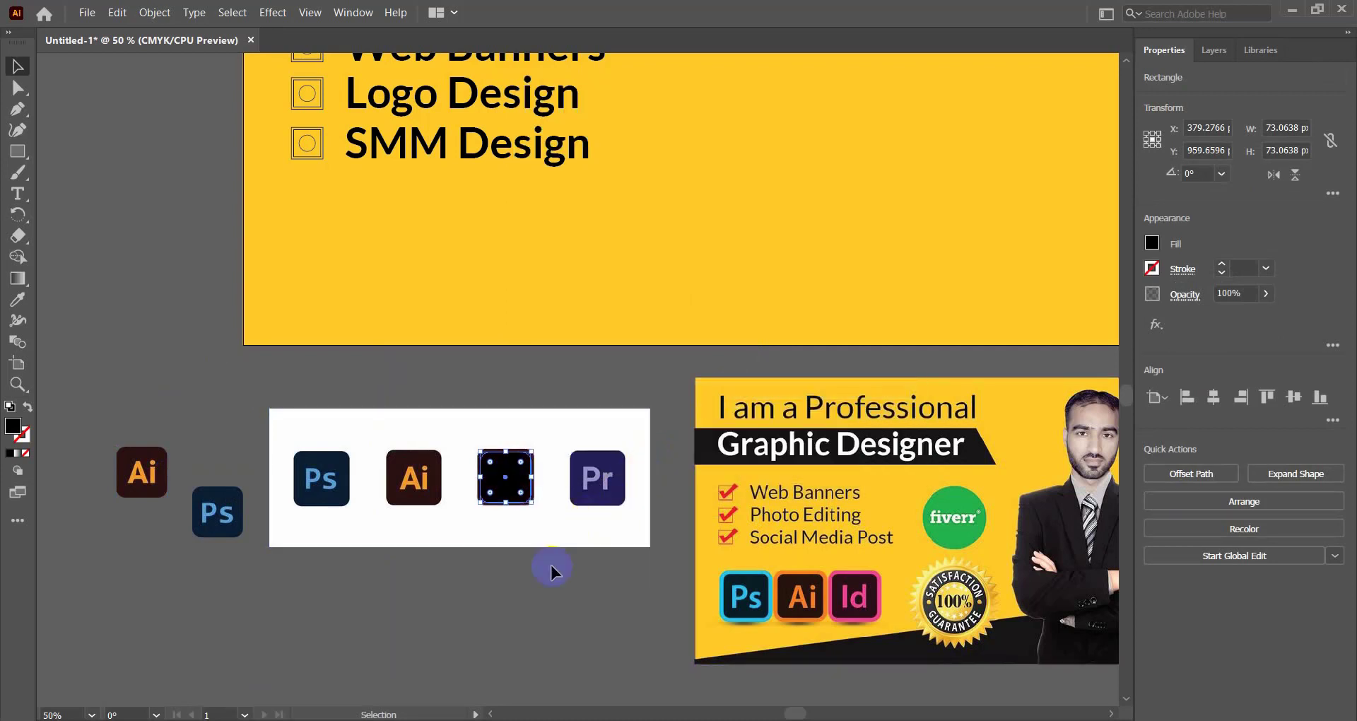
click(539, 581)
drag(485, 612, 504, 474)
key(ctrl+7)
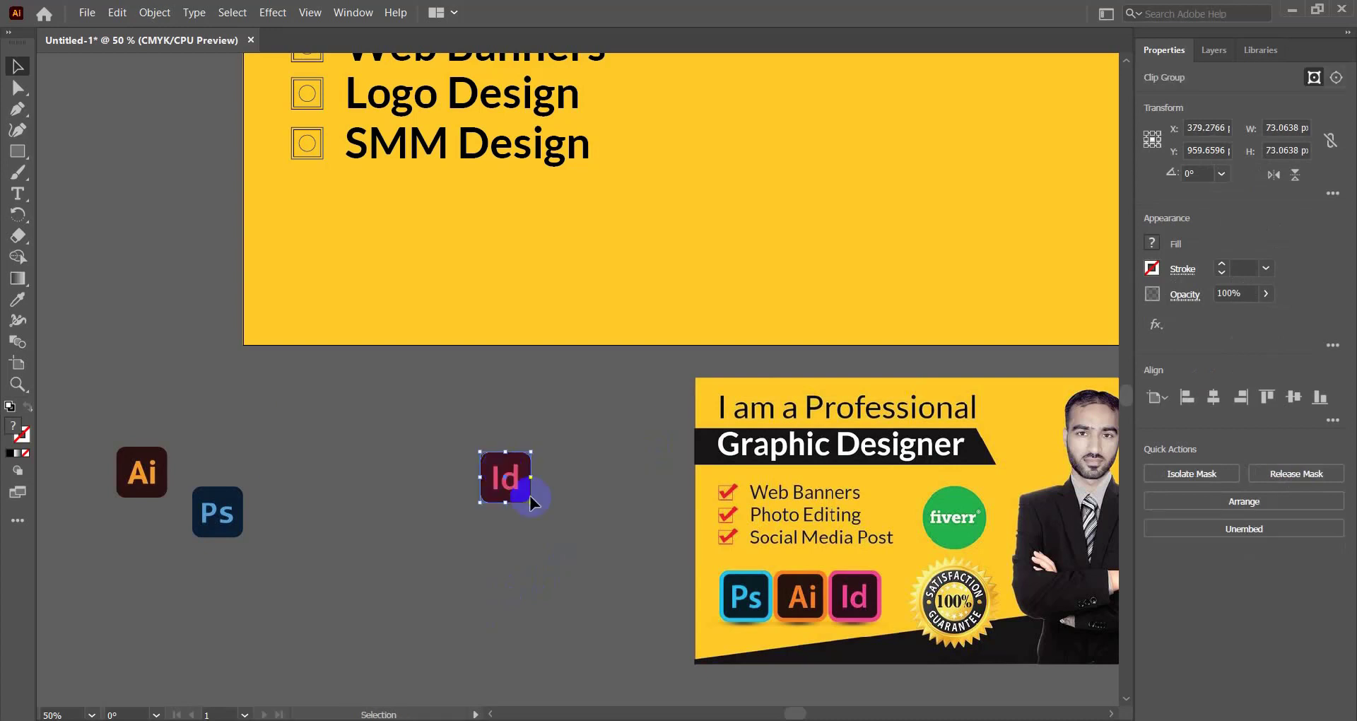
click(550, 543)
Step: Place the Ai, Ps and Id icons side by side on the banner below the checklist
scroll(552, 546, up, 1)
drag(152, 531, 472, 262)
drag(237, 543, 407, 258)
drag(524, 531, 549, 265)
Step: Align the Ps, Ai and Id icons on their vertical centres and space them evenly
click(507, 477)
scroll(423, 444, up, 1)
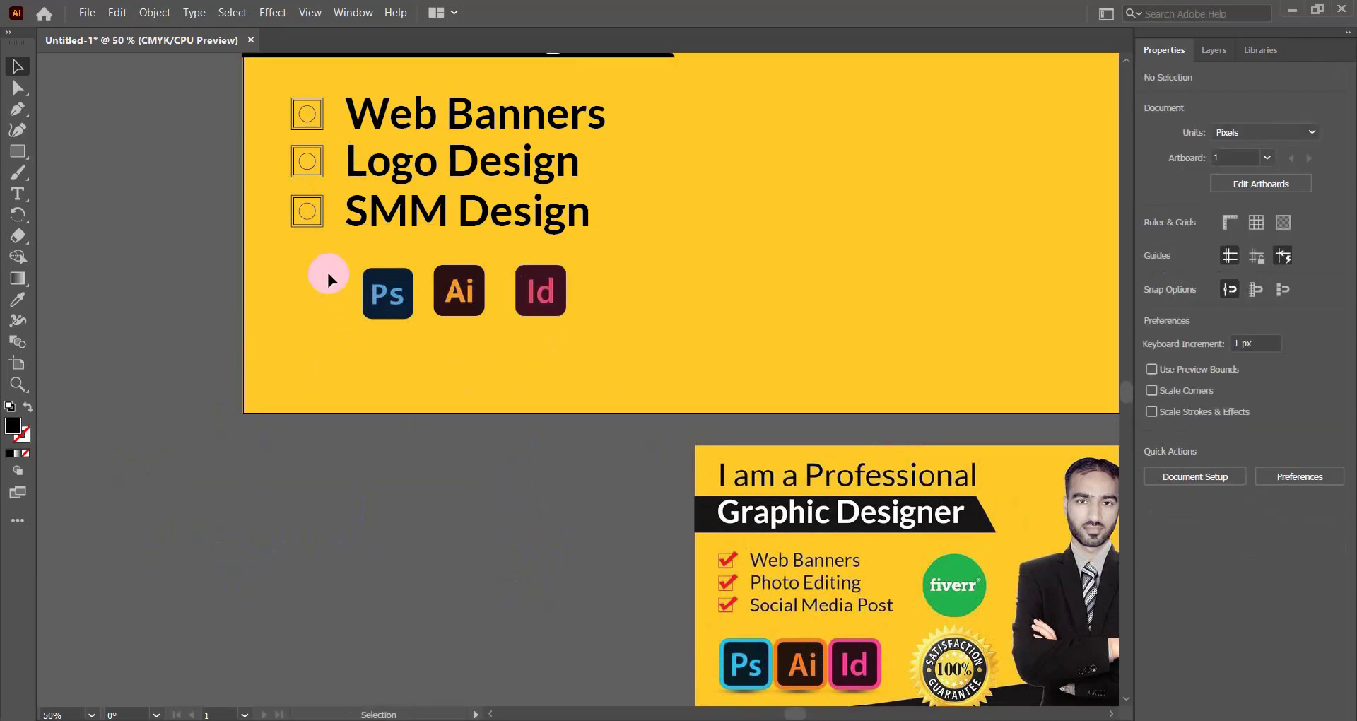
drag(328, 275, 574, 332)
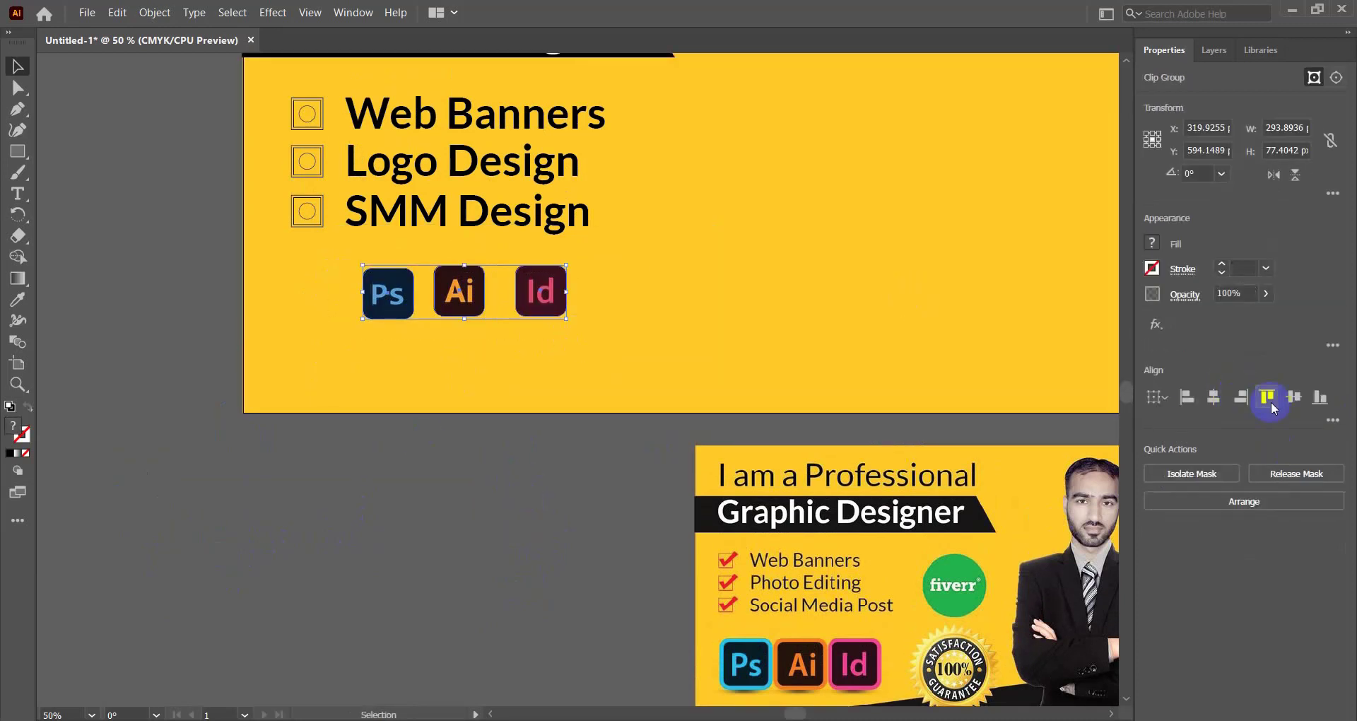
click(1296, 400)
click(1291, 407)
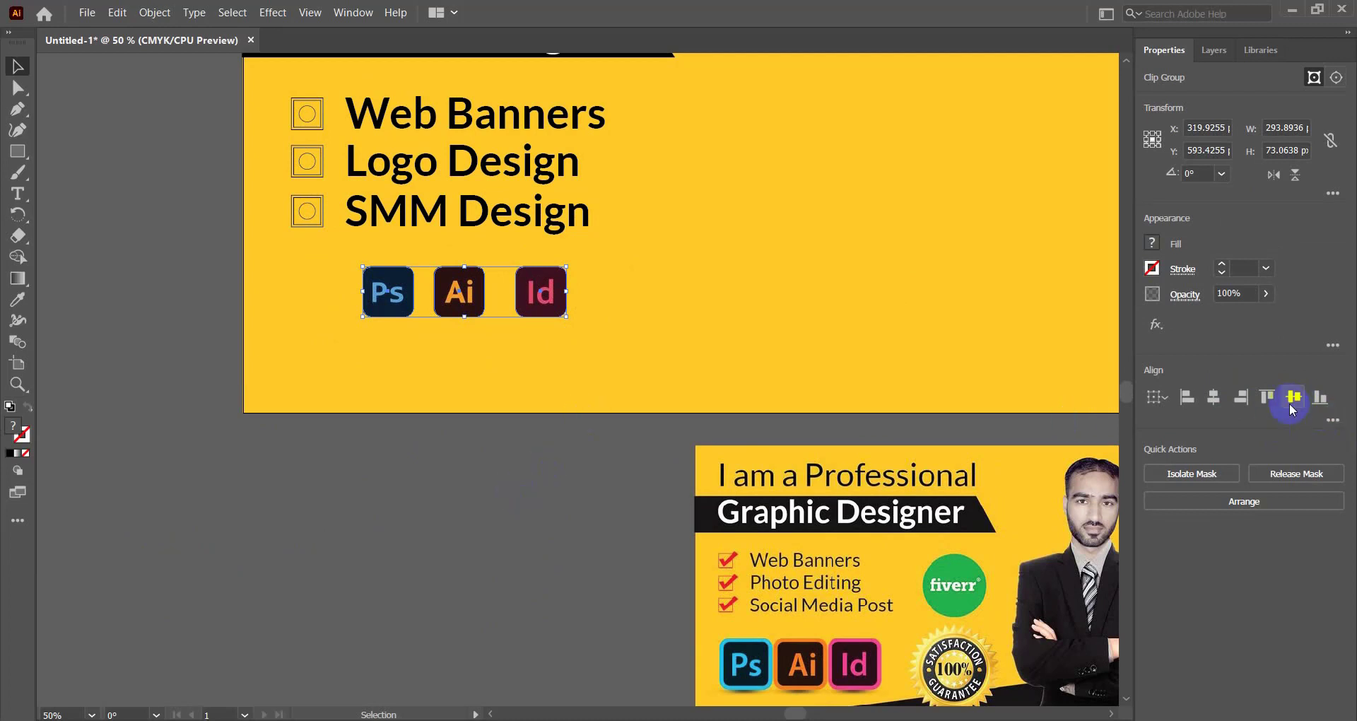
click(1332, 420)
click(1293, 523)
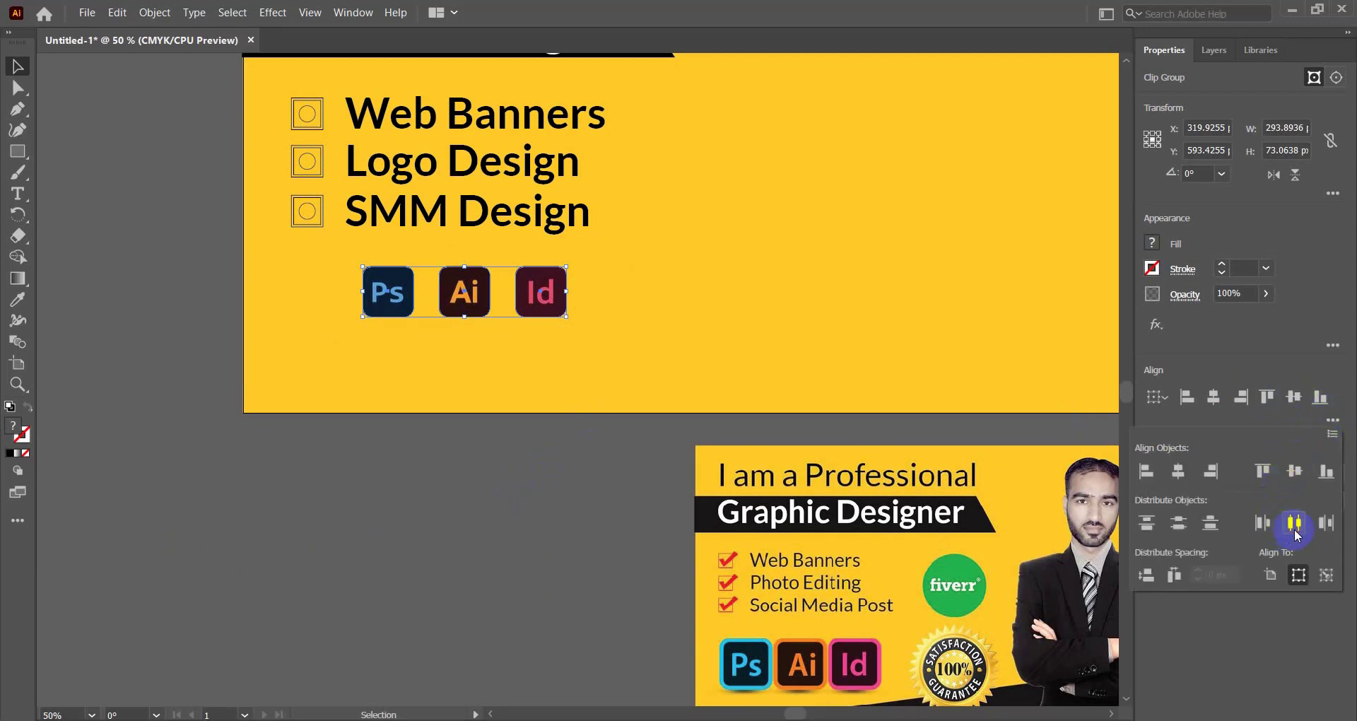
click(544, 529)
Step: Group the three icons and enlarge the row to 386 × 96 px, moving it lower
scroll(495, 523, up, 1)
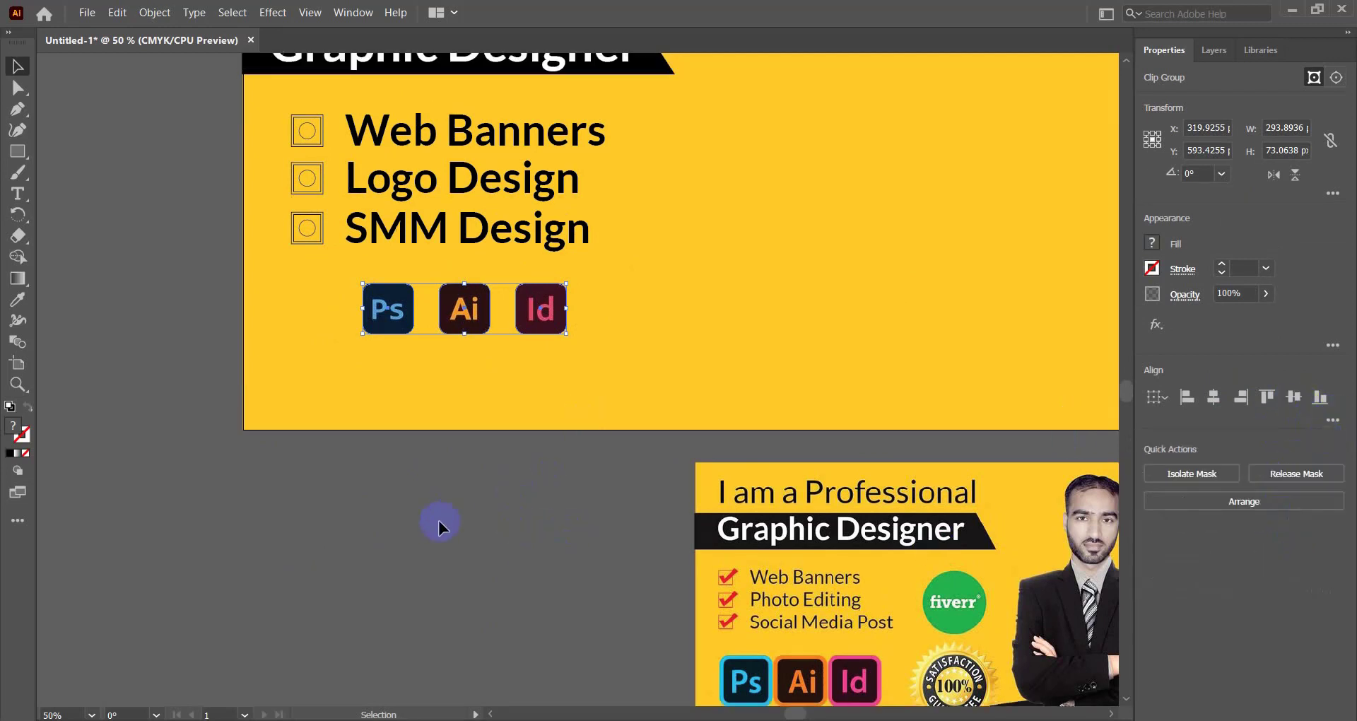
click(329, 328)
drag(311, 275, 562, 337)
key(v)
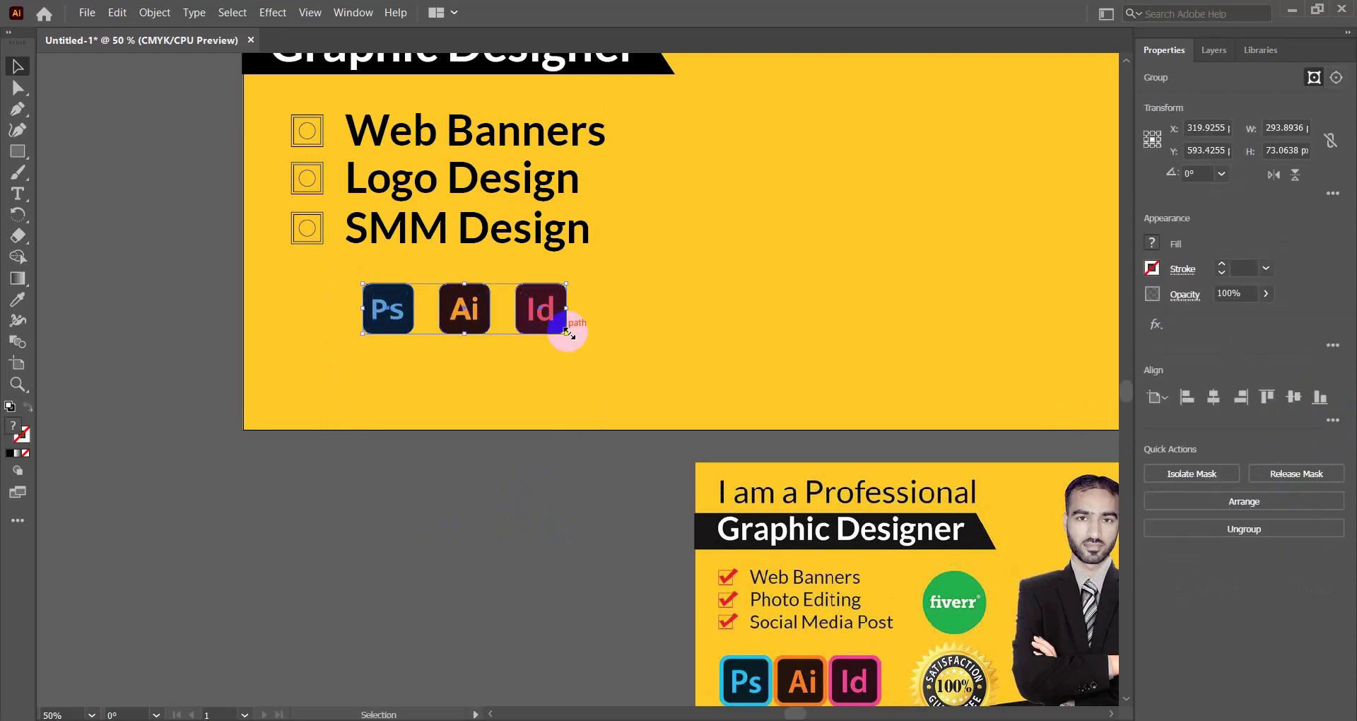
mouse_move(566, 334)
mouse_down()
mouse_move(597, 357)
mouse_move(598, 346)
mouse_move(555, 346)
mouse_up()
scroll(566, 379, down, 2)
Step: Shift the grouped icon row about 34 px left so it lines up under the checklist
click(512, 423)
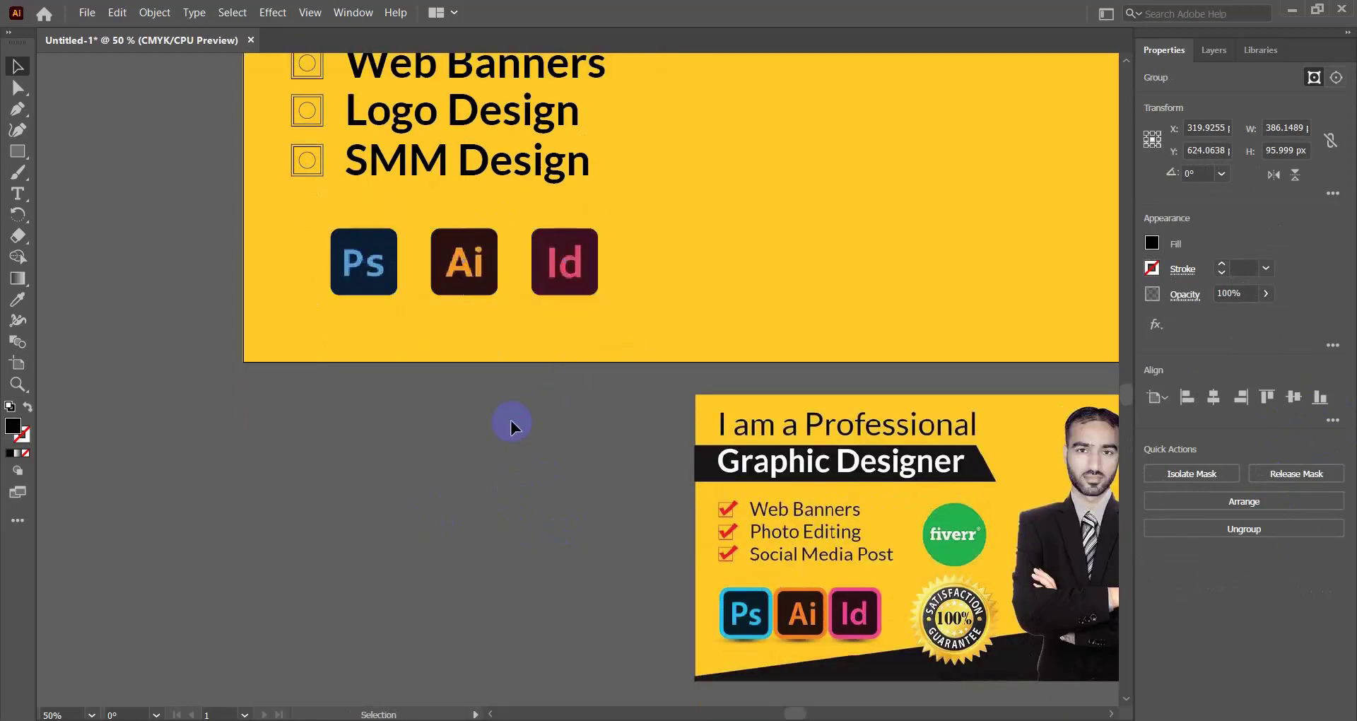
scroll(531, 446, up, 1)
scroll(531, 447, down, 2)
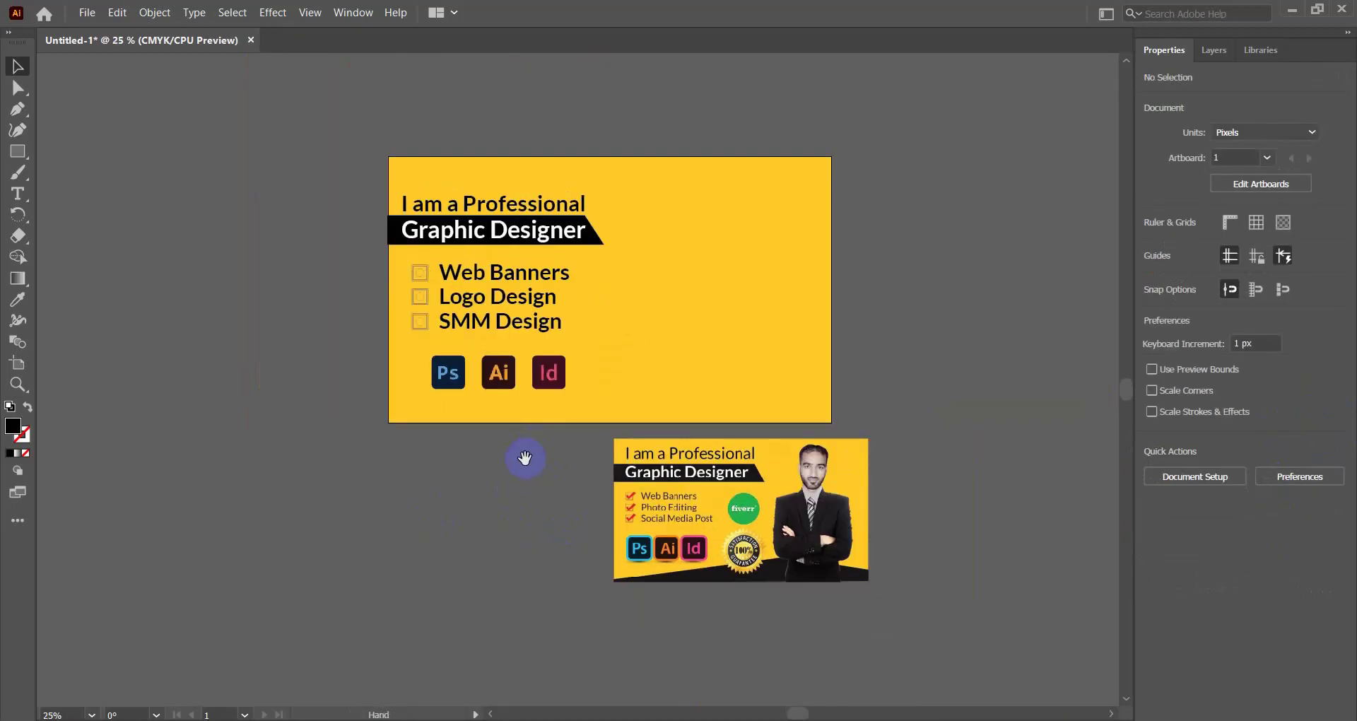
drag(525, 458, 408, 479)
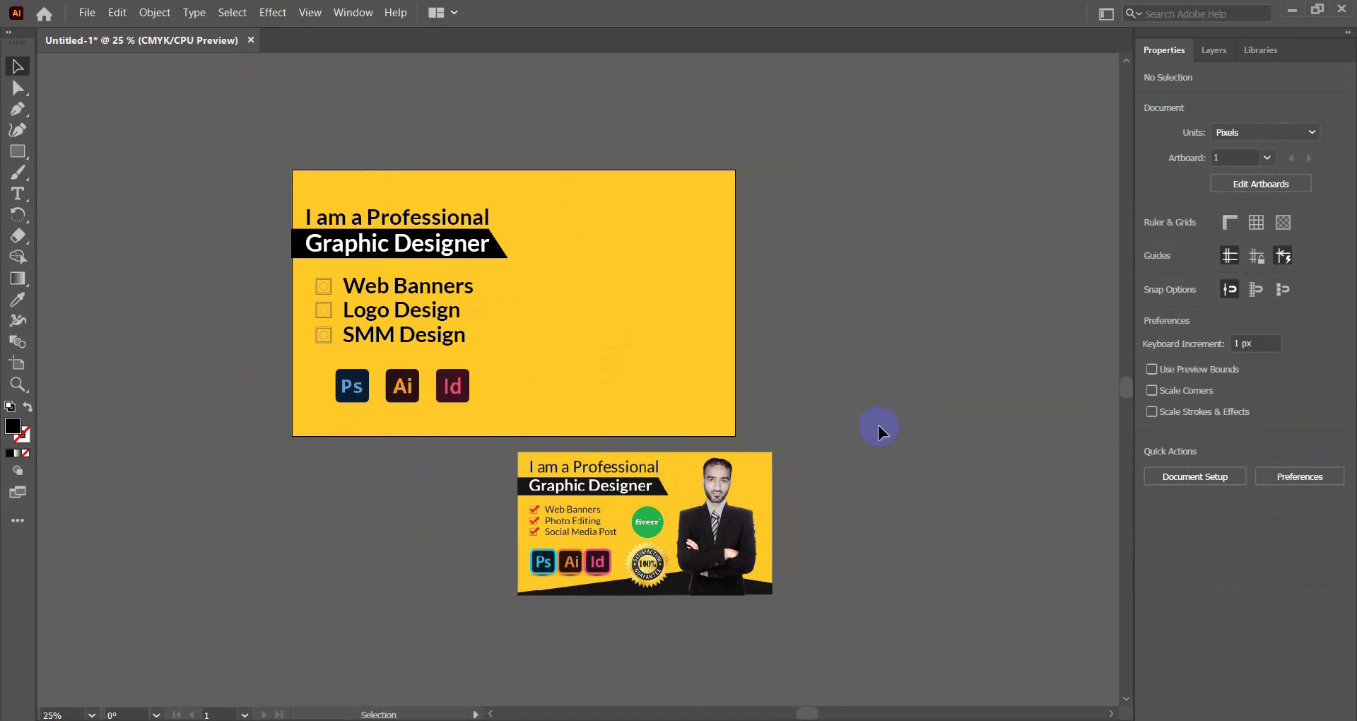
drag(353, 387, 336, 387)
click(370, 490)
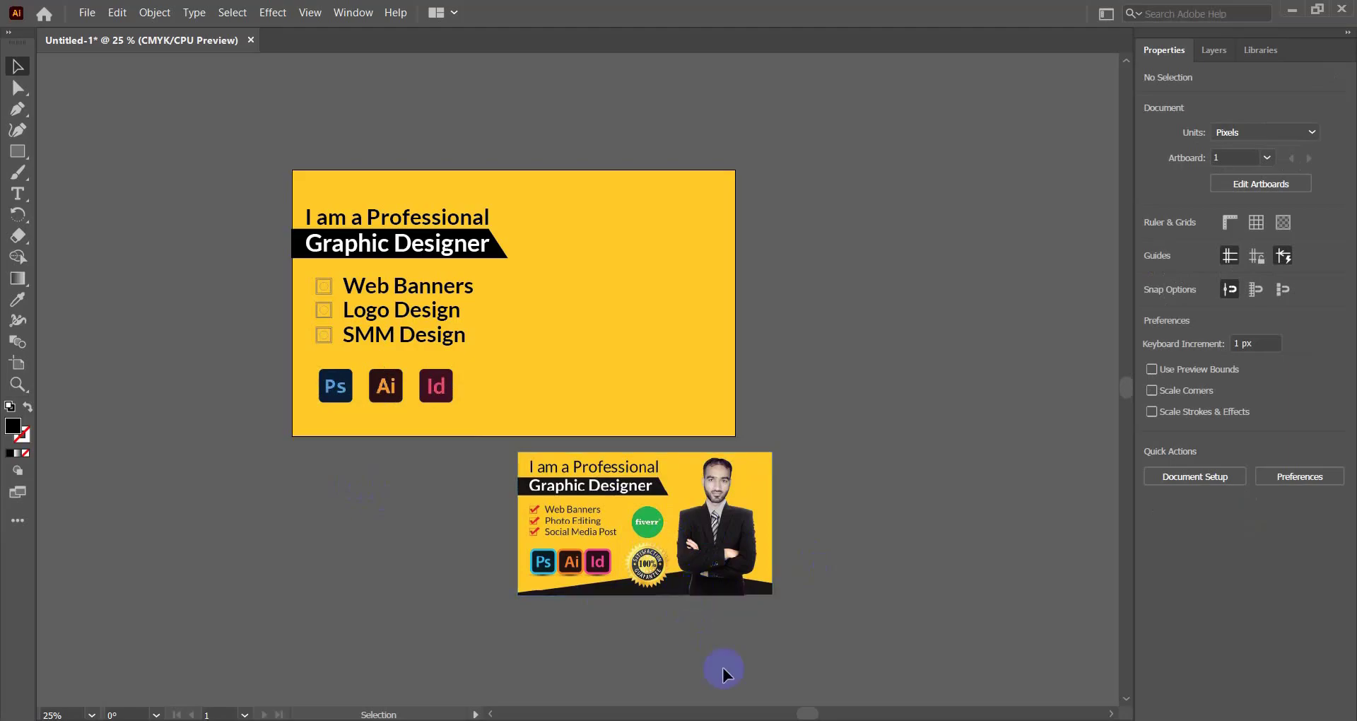
Step: In Chrome, search Google Images for 'fiverr logo'
key(alt+Tab)
click(123, 12)
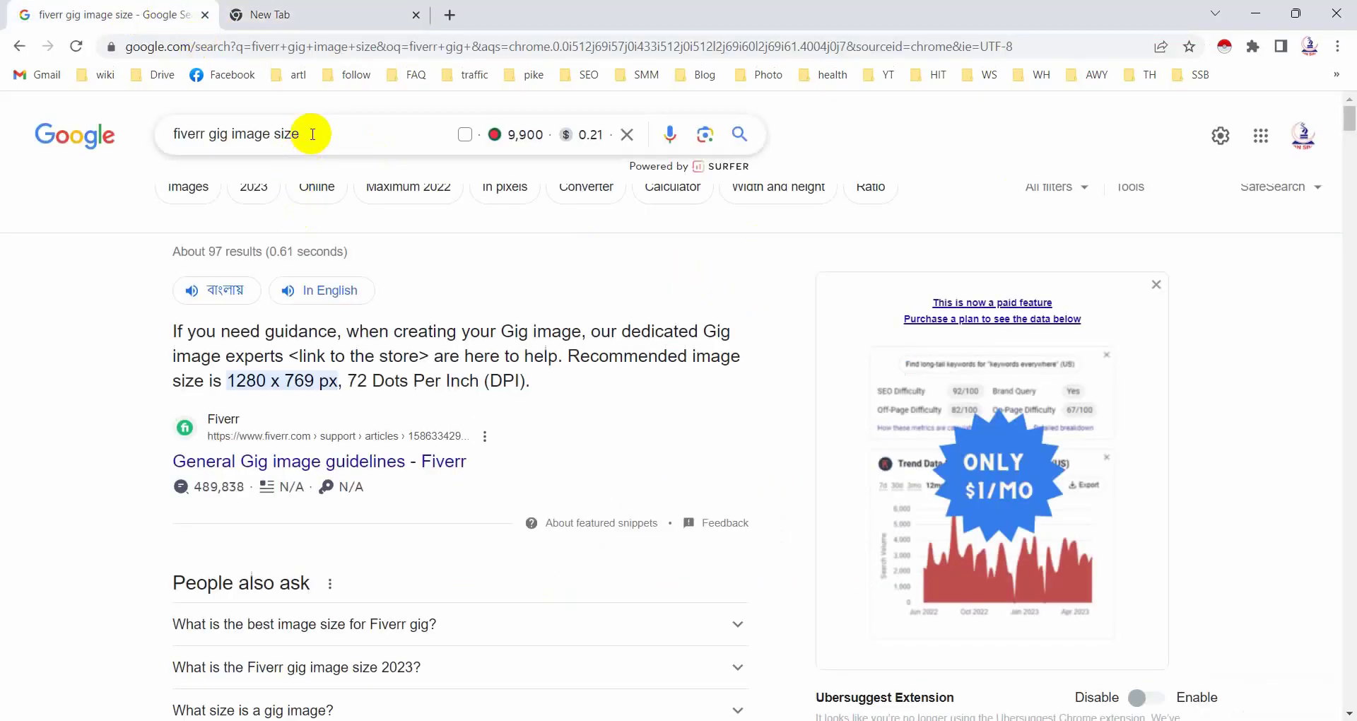
drag(311, 134, 163, 139)
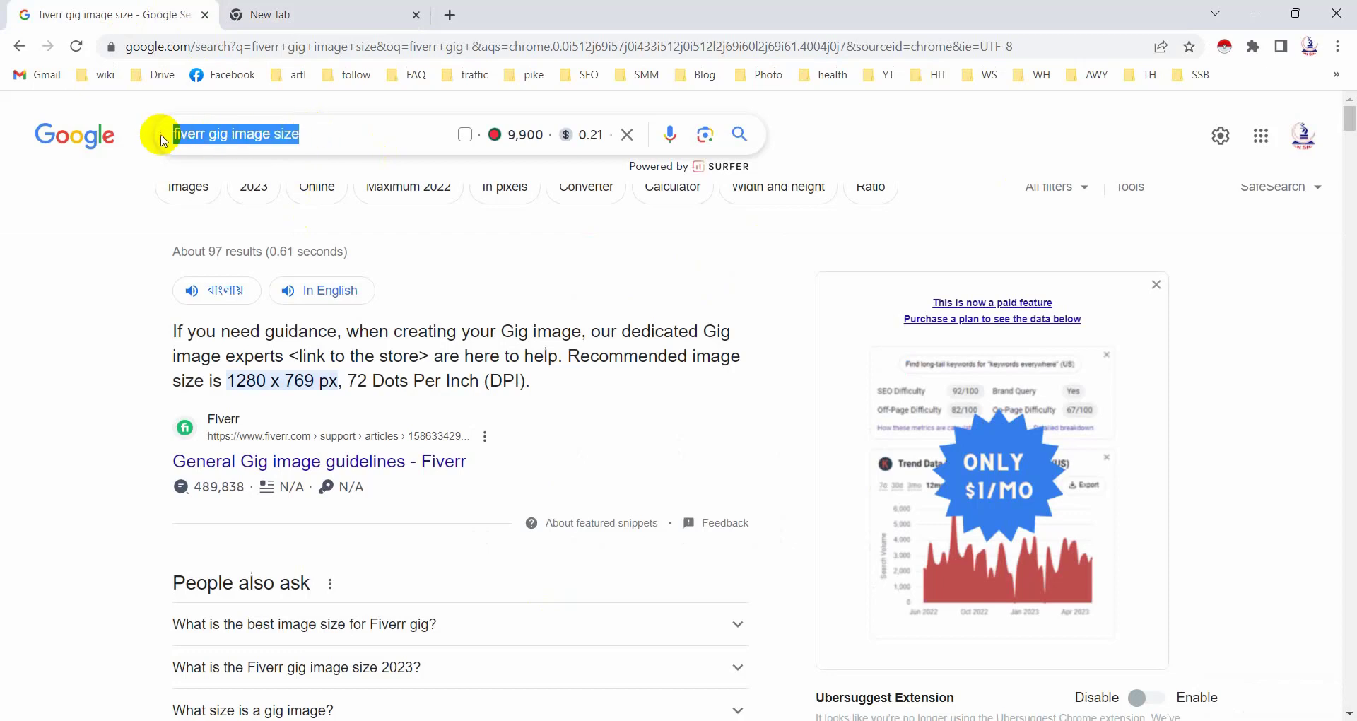
text(fiverr)
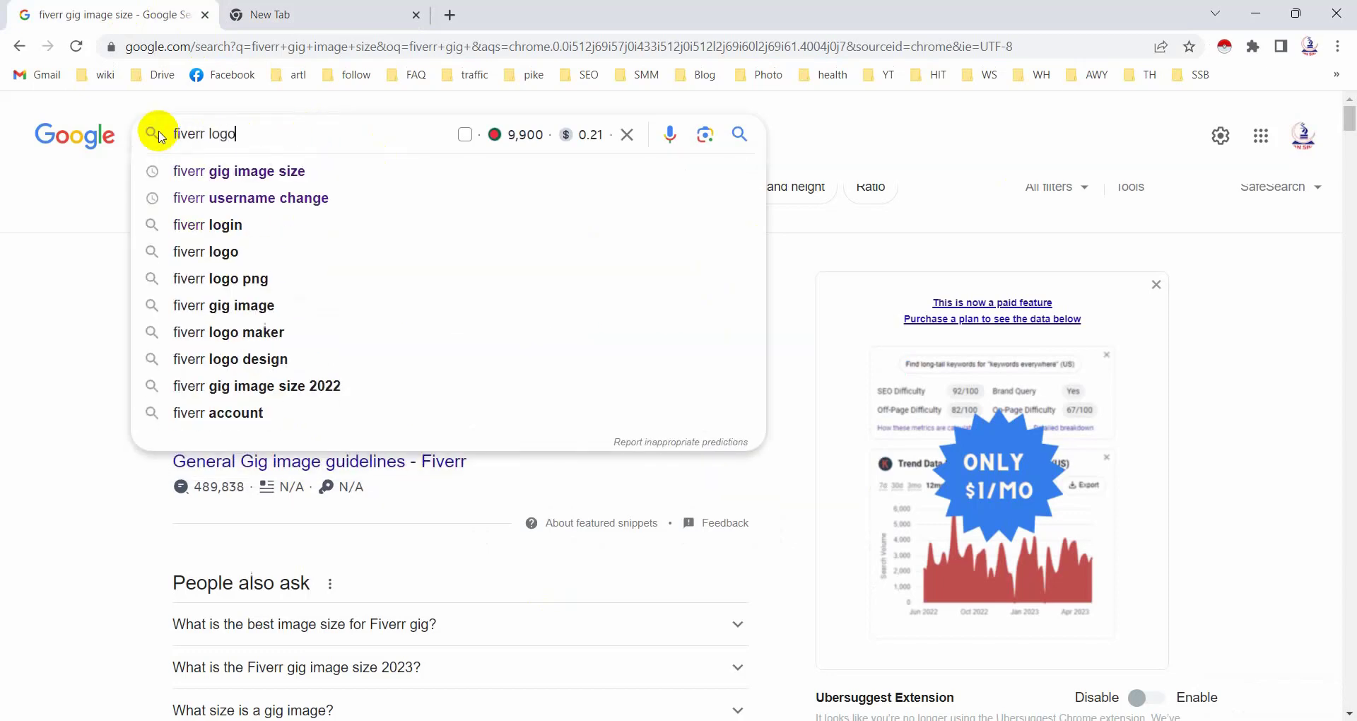
text( logo)
key(Return)
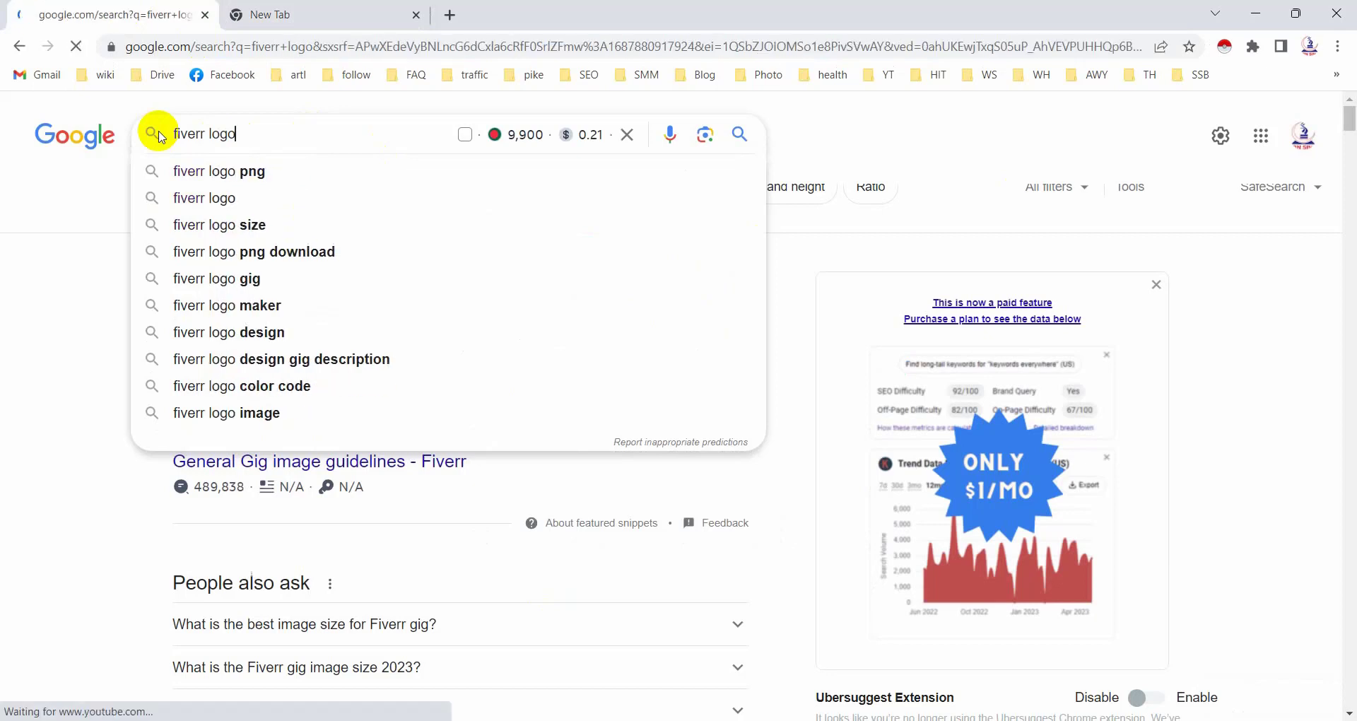
click(192, 189)
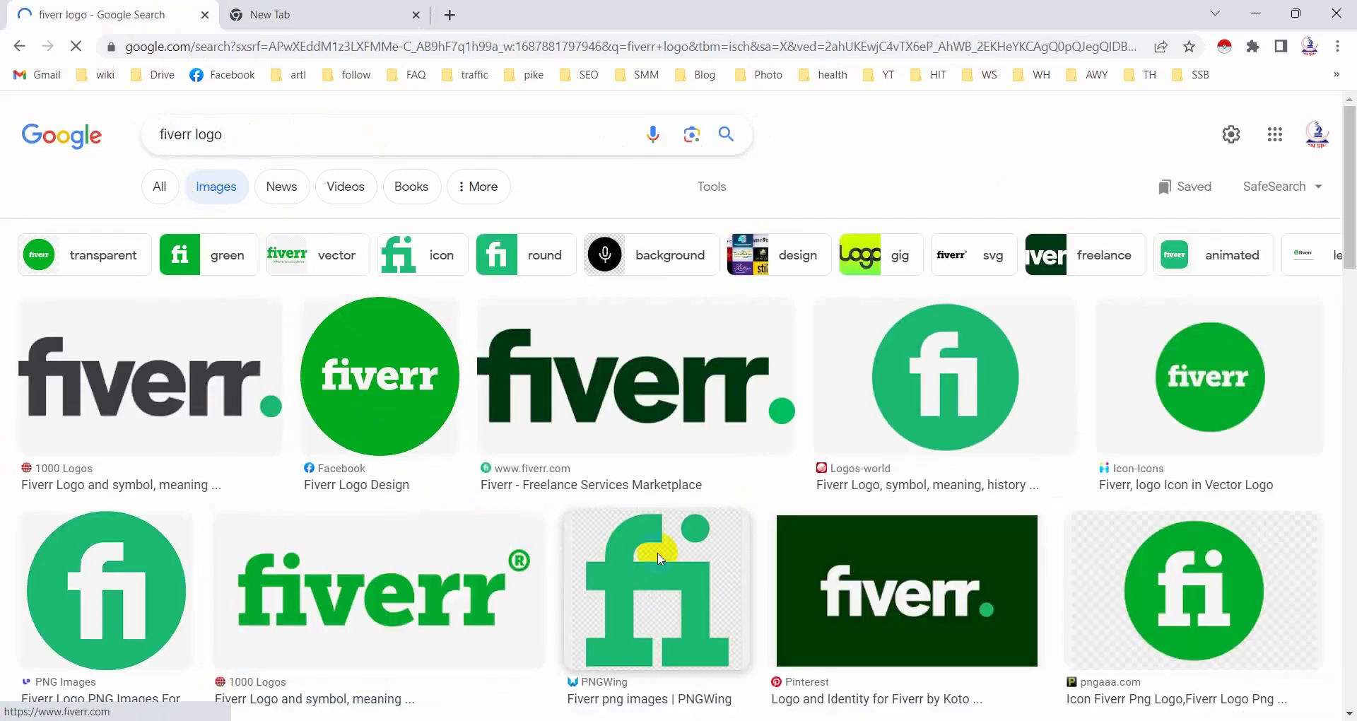
Step: Preview the green circular Fiverr Logo Design image and copy it
click(657, 562)
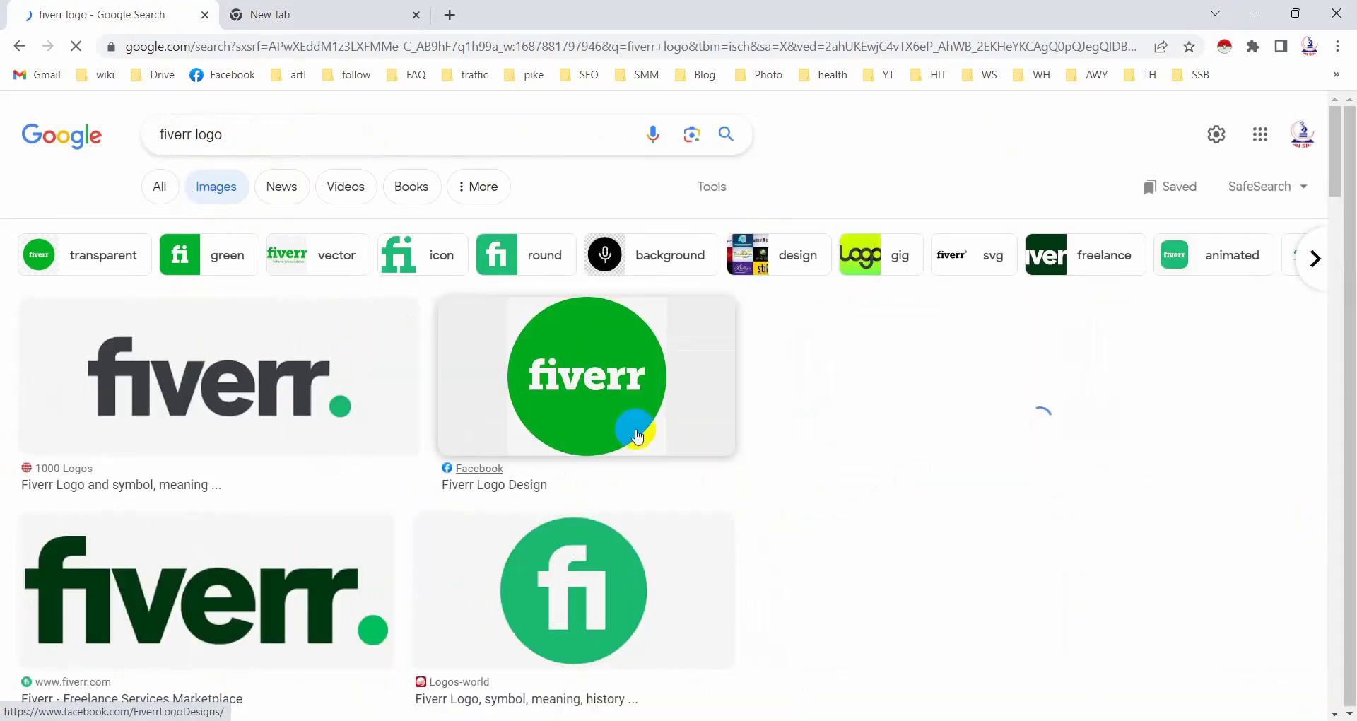
click(636, 436)
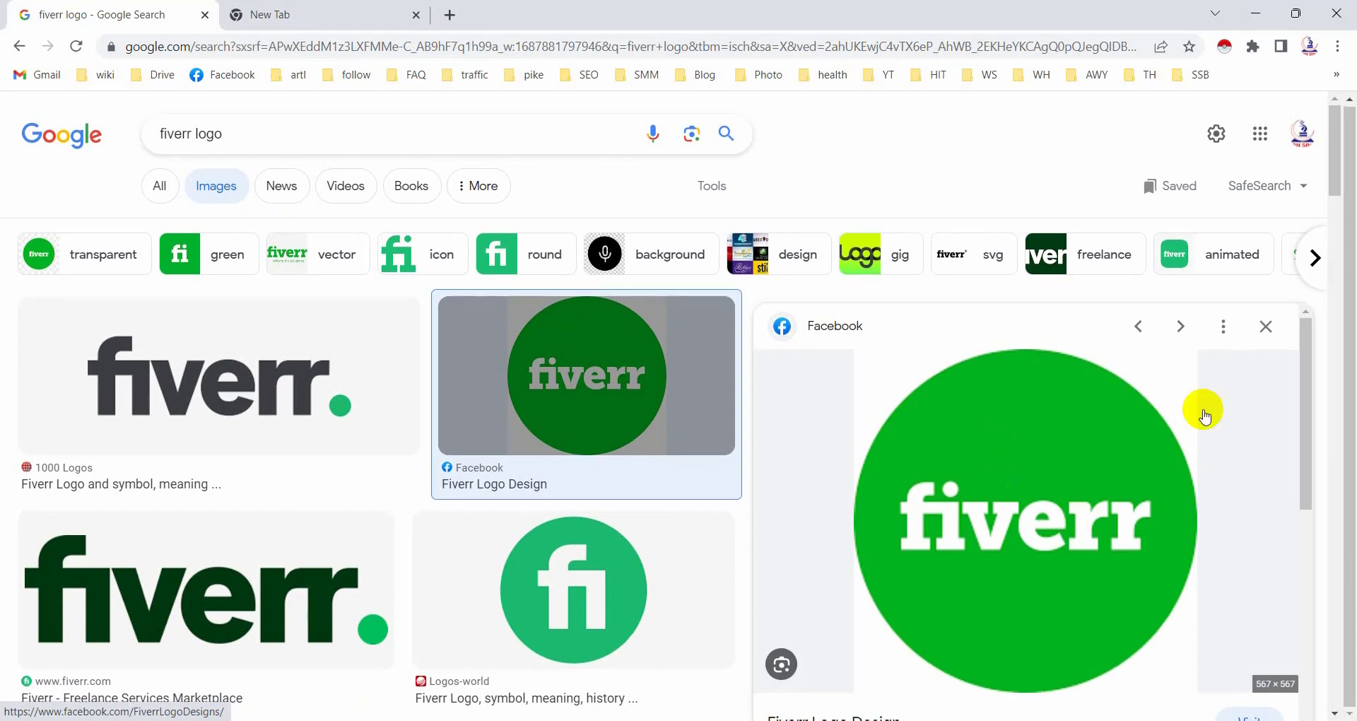
scroll(1216, 421, down, 3)
scroll(1166, 445, up, 3)
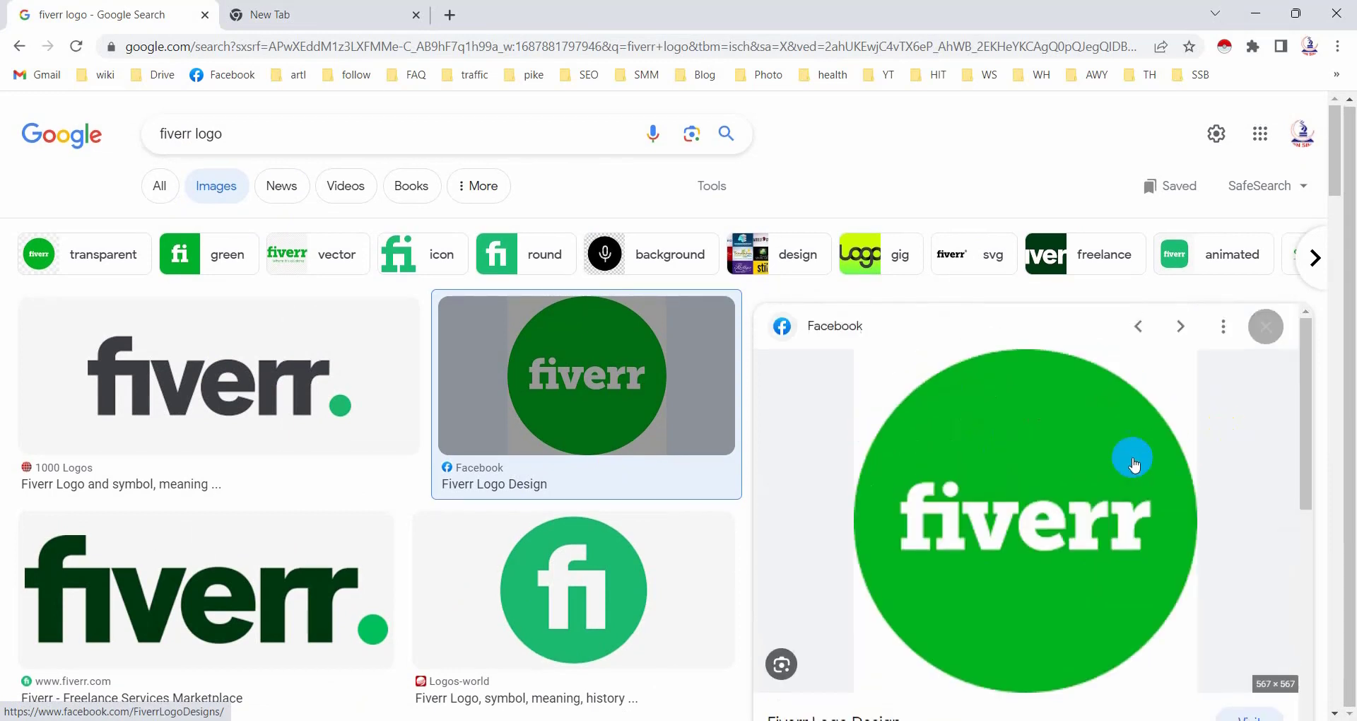
right_click(978, 428)
click(1055, 305)
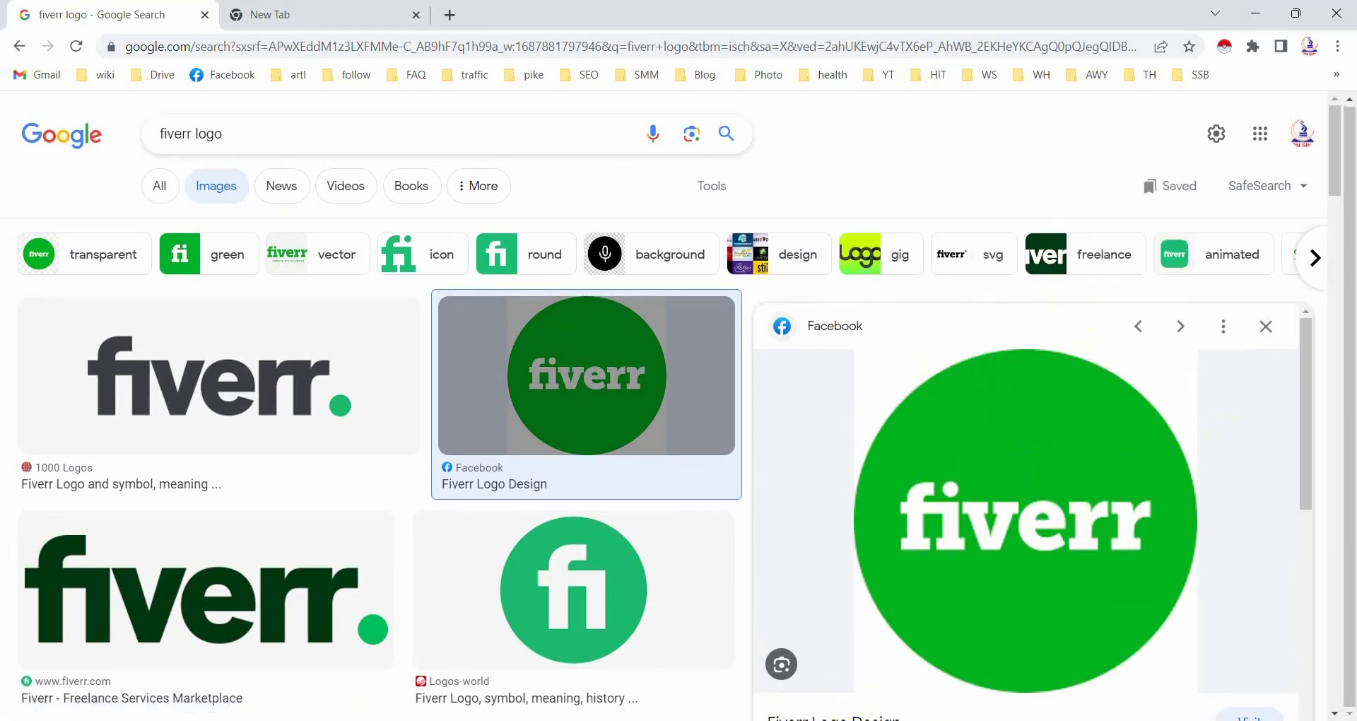
key(alt+Tab)
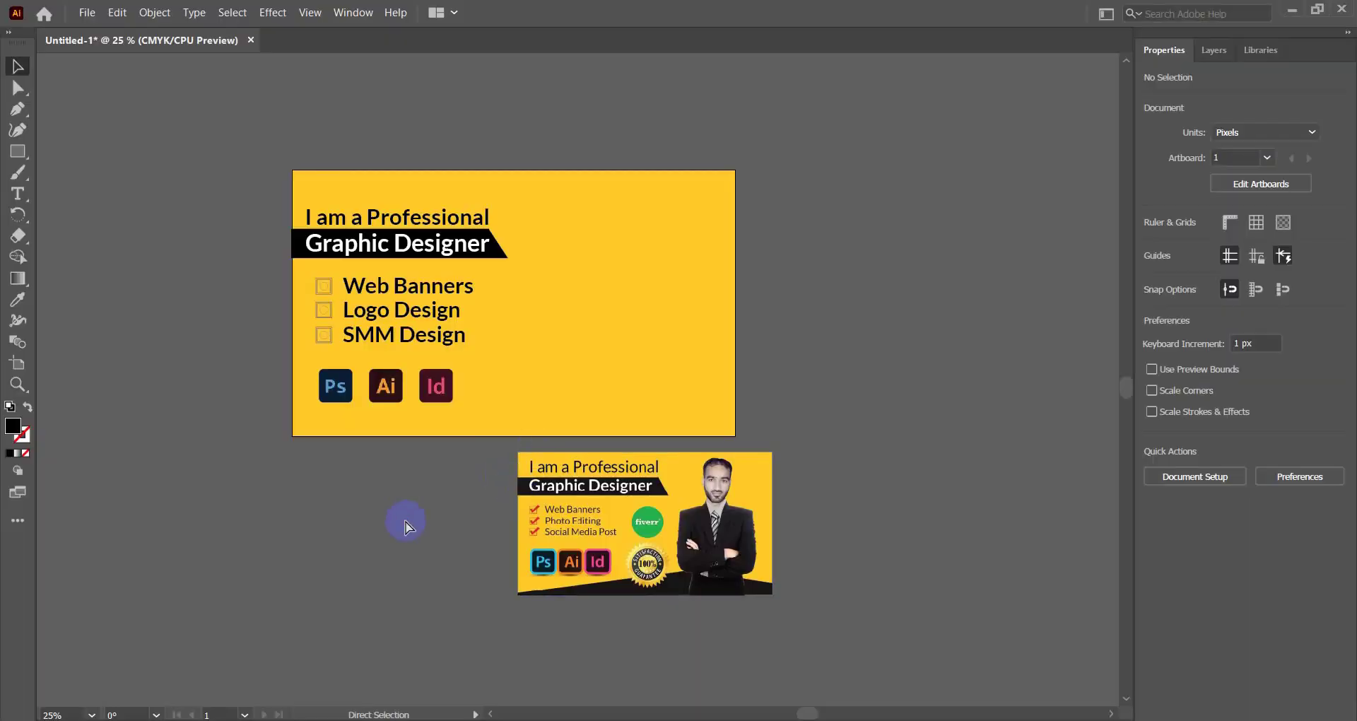
Step: Paste the Fiverr logo below the artboard and draw a circle over it
key(ctrl+v)
drag(591, 381, 380, 530)
click(176, 367)
drag(17, 162, 64, 170)
drag(344, 507, 385, 544)
Step: Clip the logo into the circle with Ctrl+7 and move it onto the first artboard
click(18, 67)
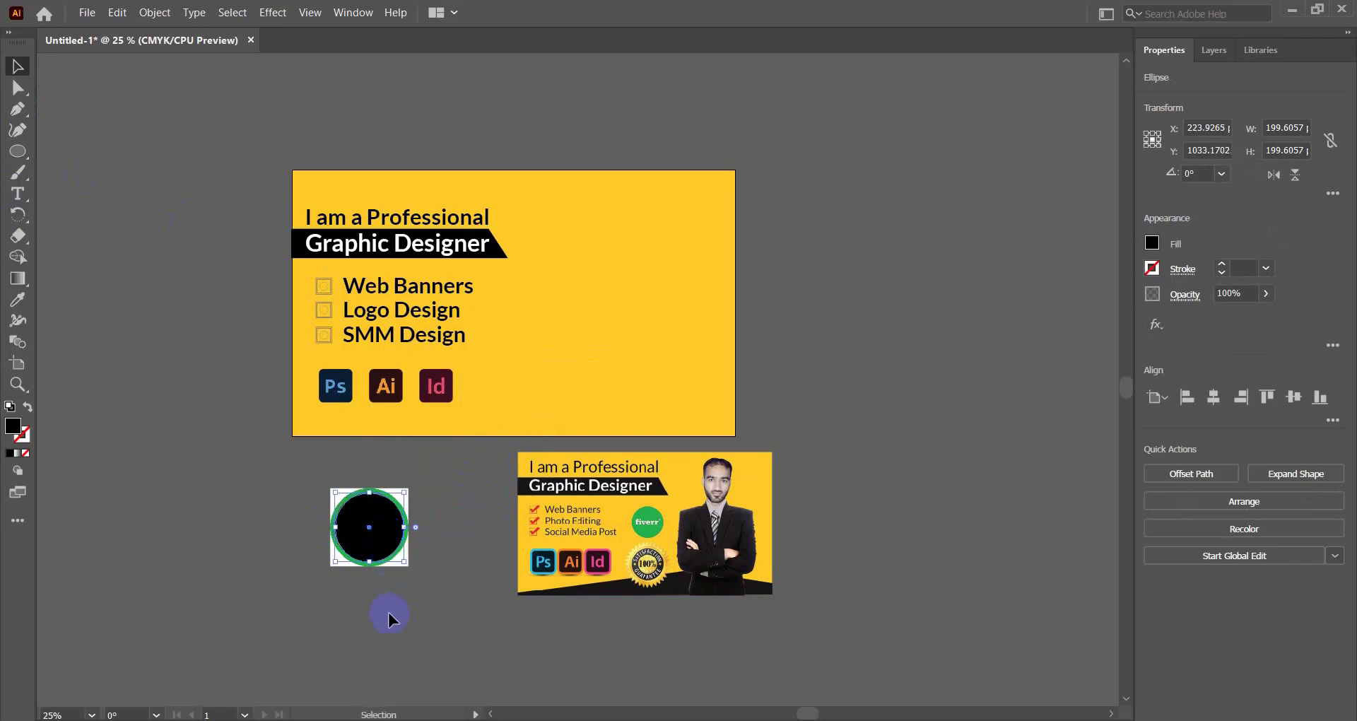
click(274, 469)
drag(274, 469, 406, 566)
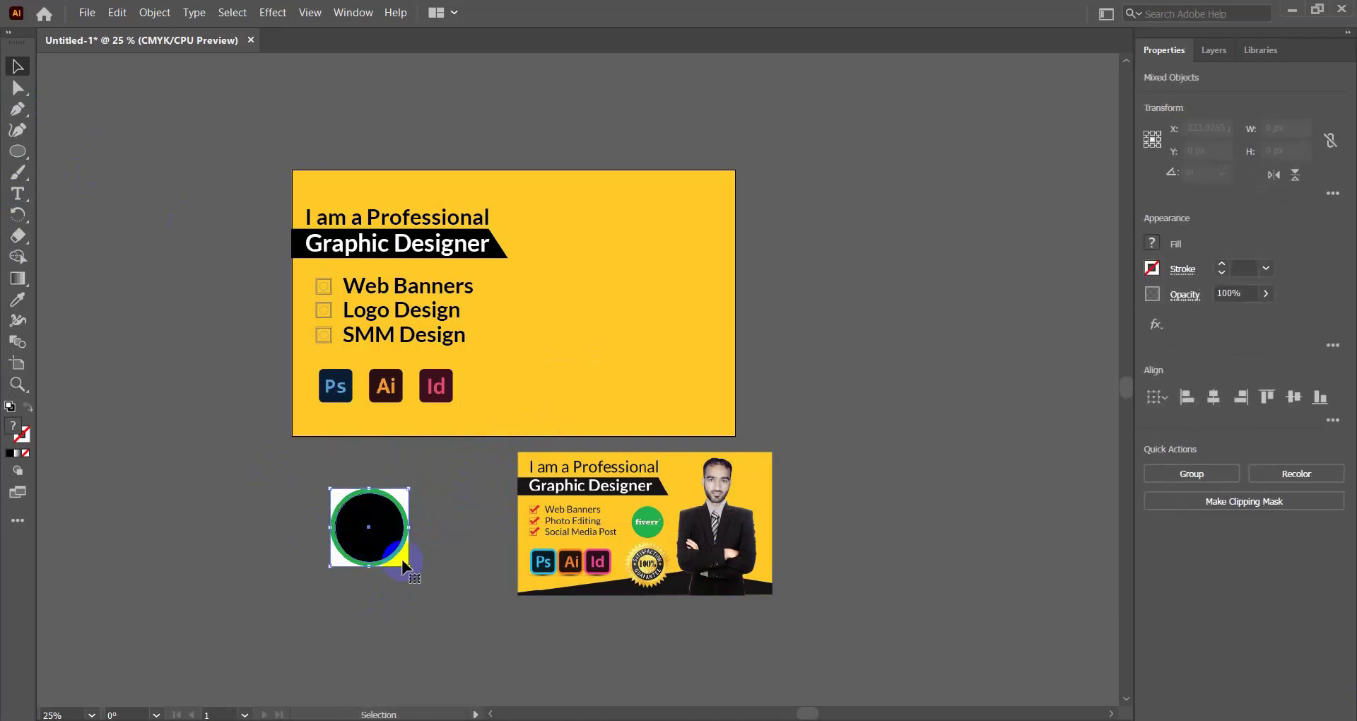
key(ctrl+7)
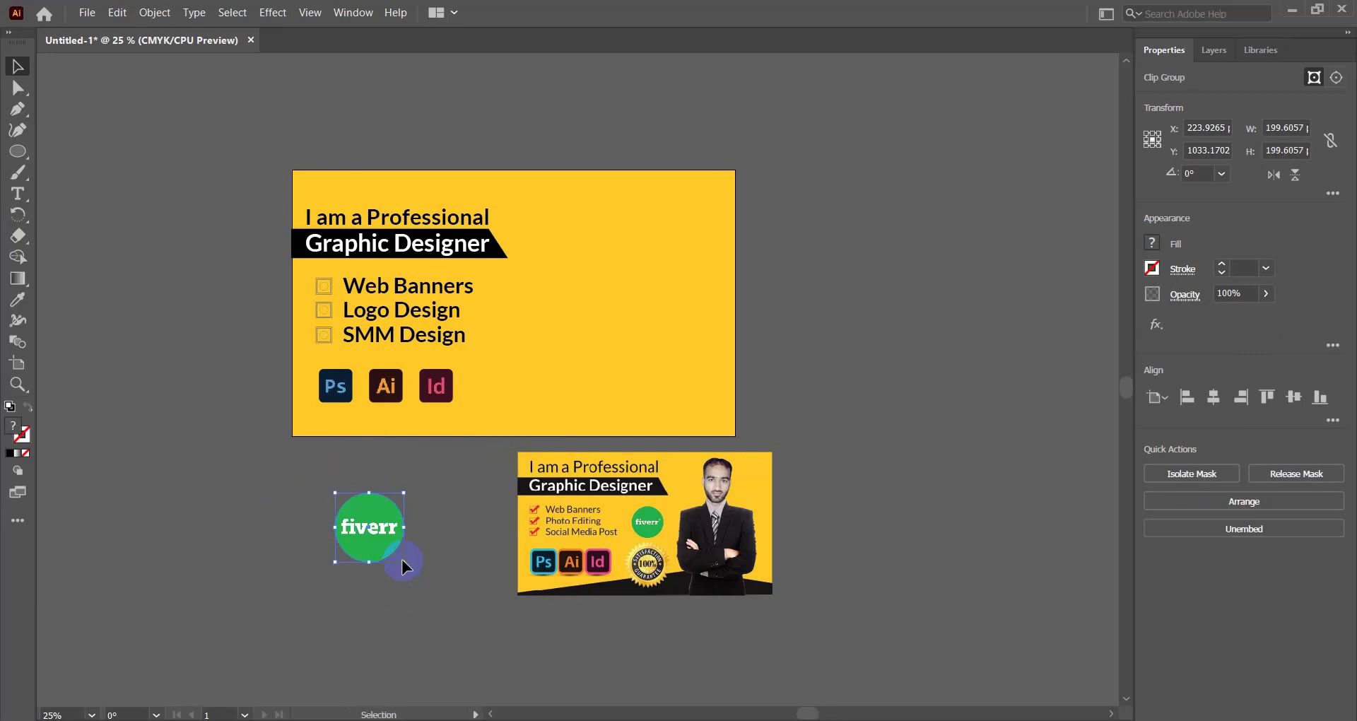
click(427, 634)
drag(369, 526, 539, 297)
click(493, 532)
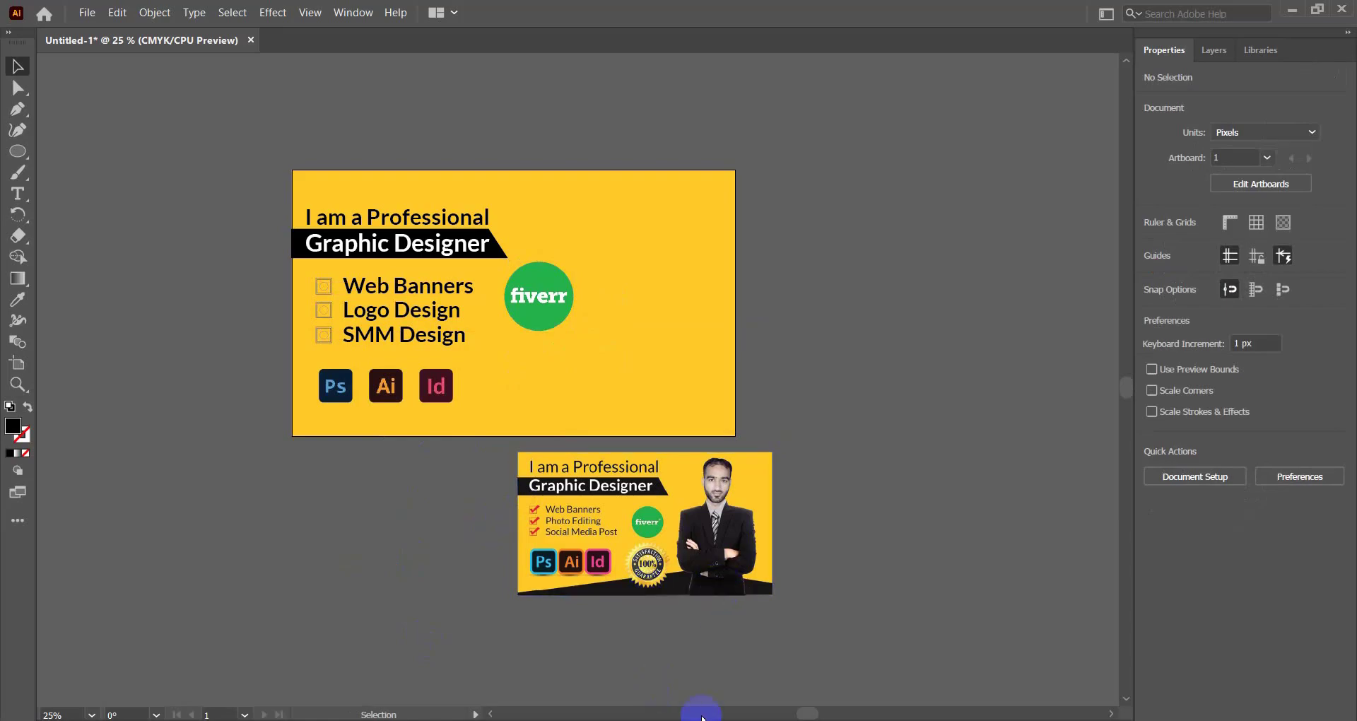
key(alt+Tab)
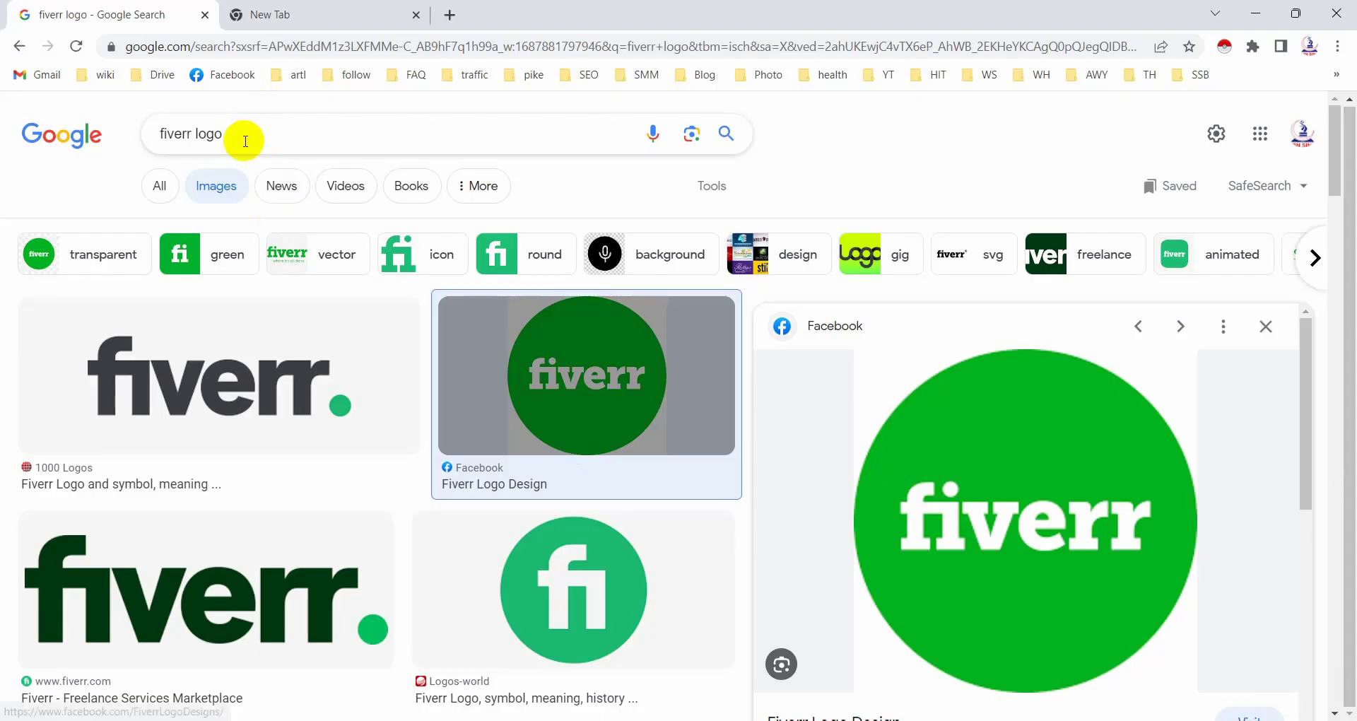
Step: Search Images for '100 satisfaction guarantee png'
click(198, 136)
drag(265, 134, 176, 134)
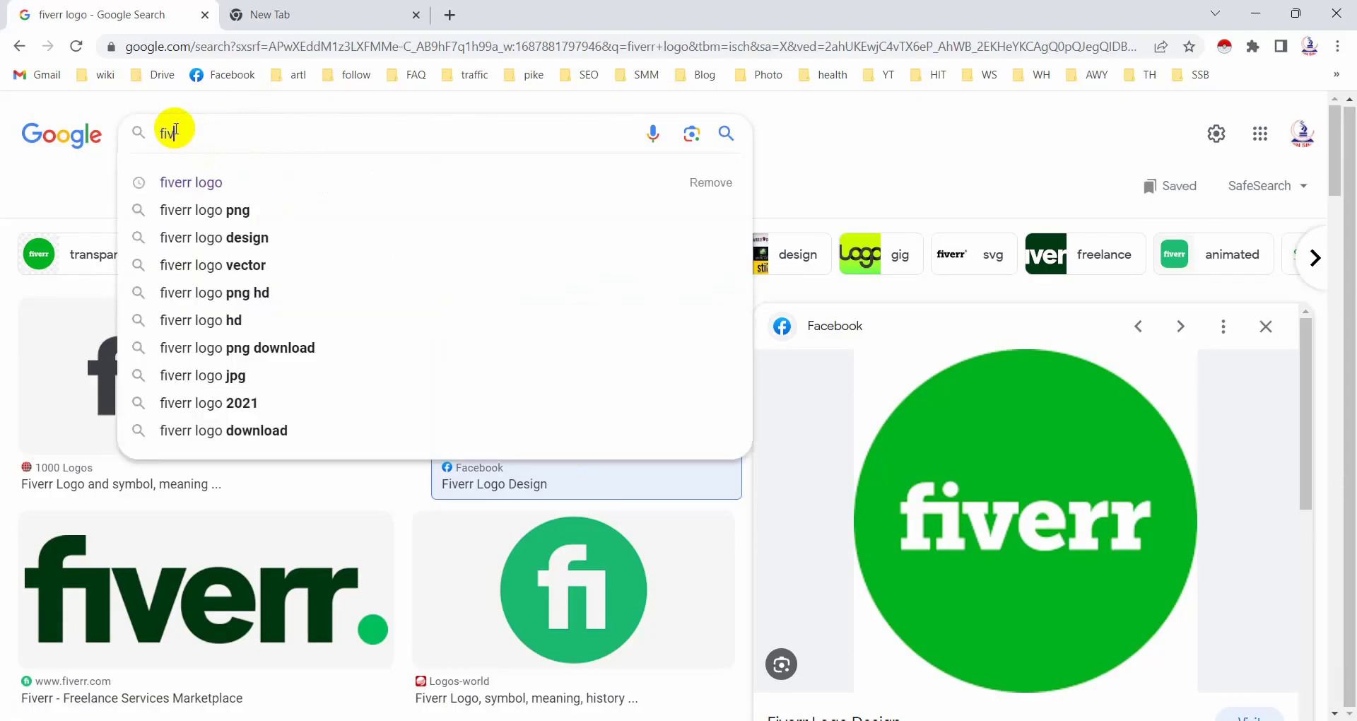
key(BackSpace)
key(BackSpace)
key(BackSpace)
text(100)
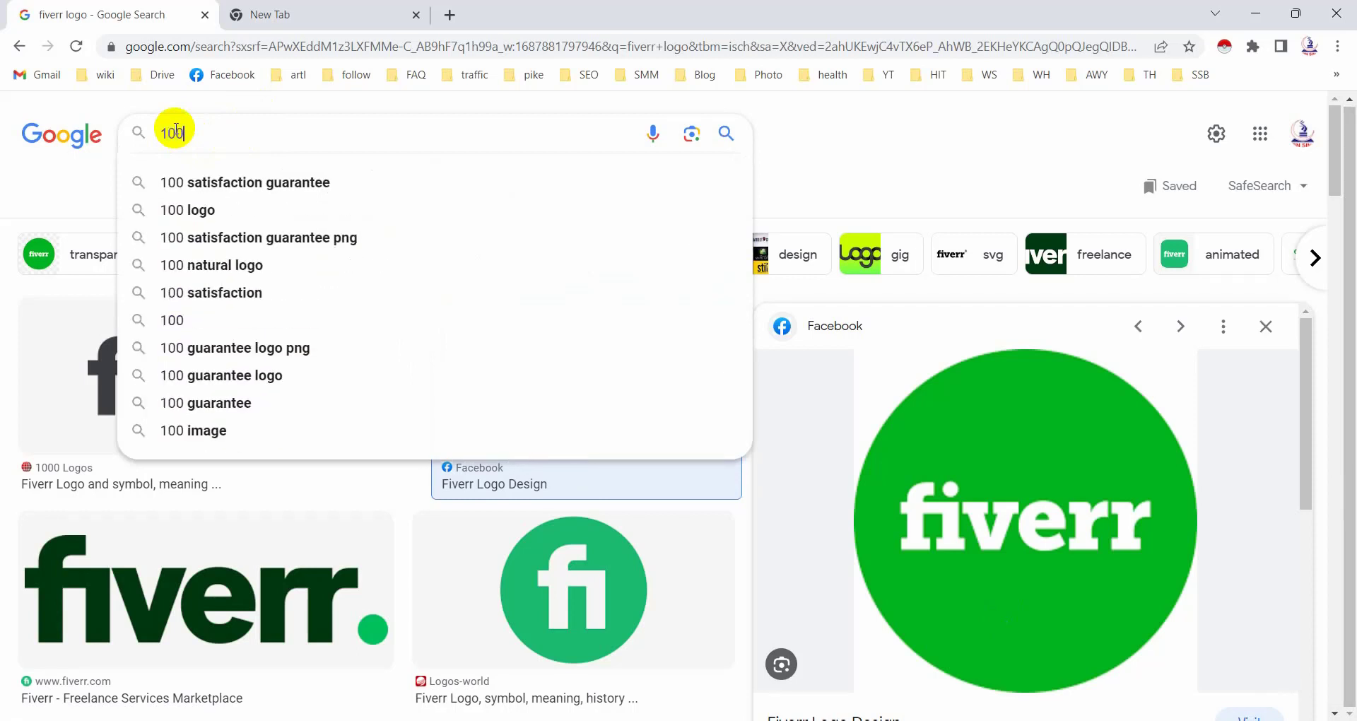
text(%)
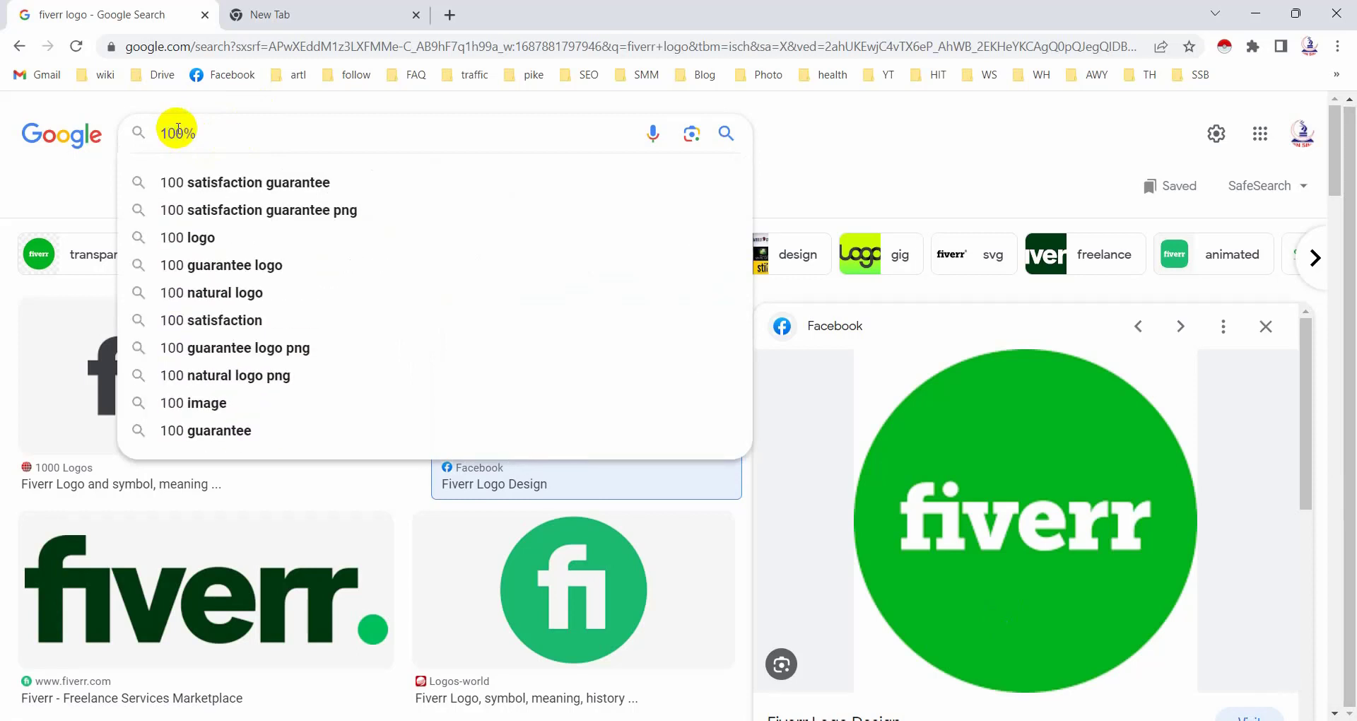
click(230, 182)
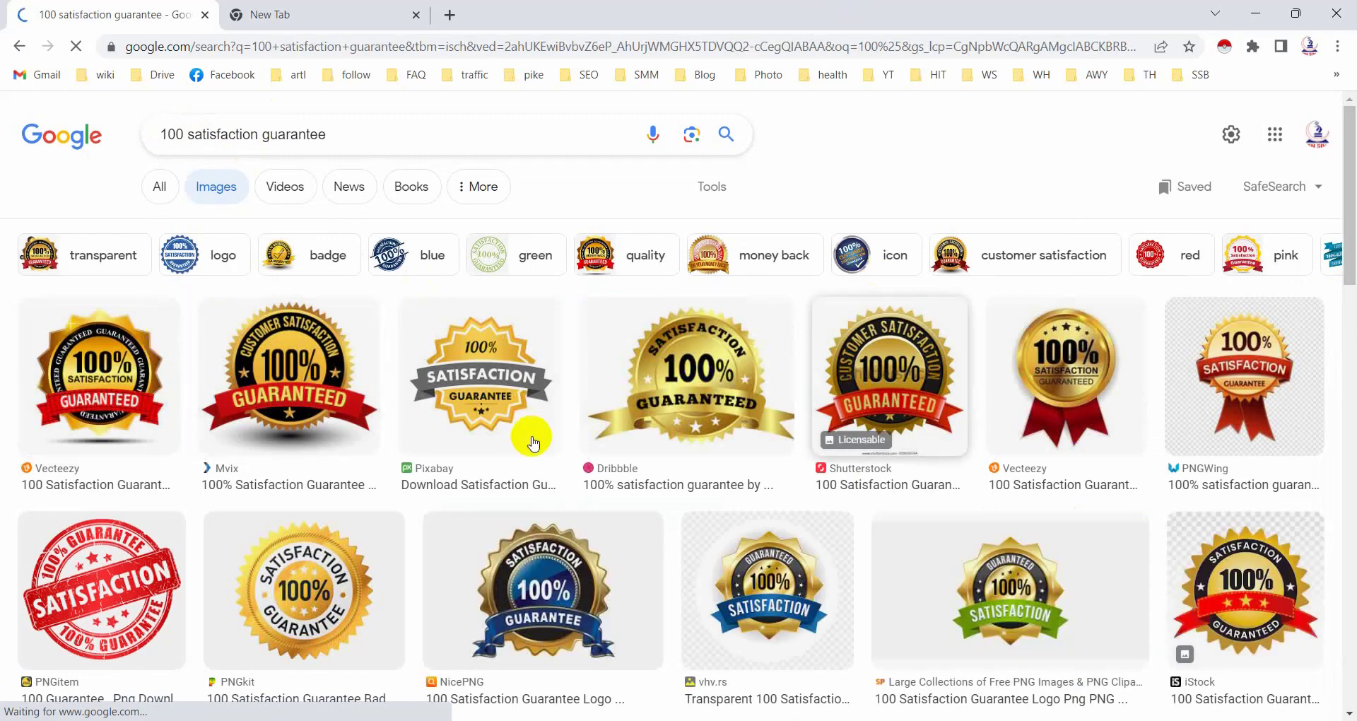
click(403, 142)
text(png)
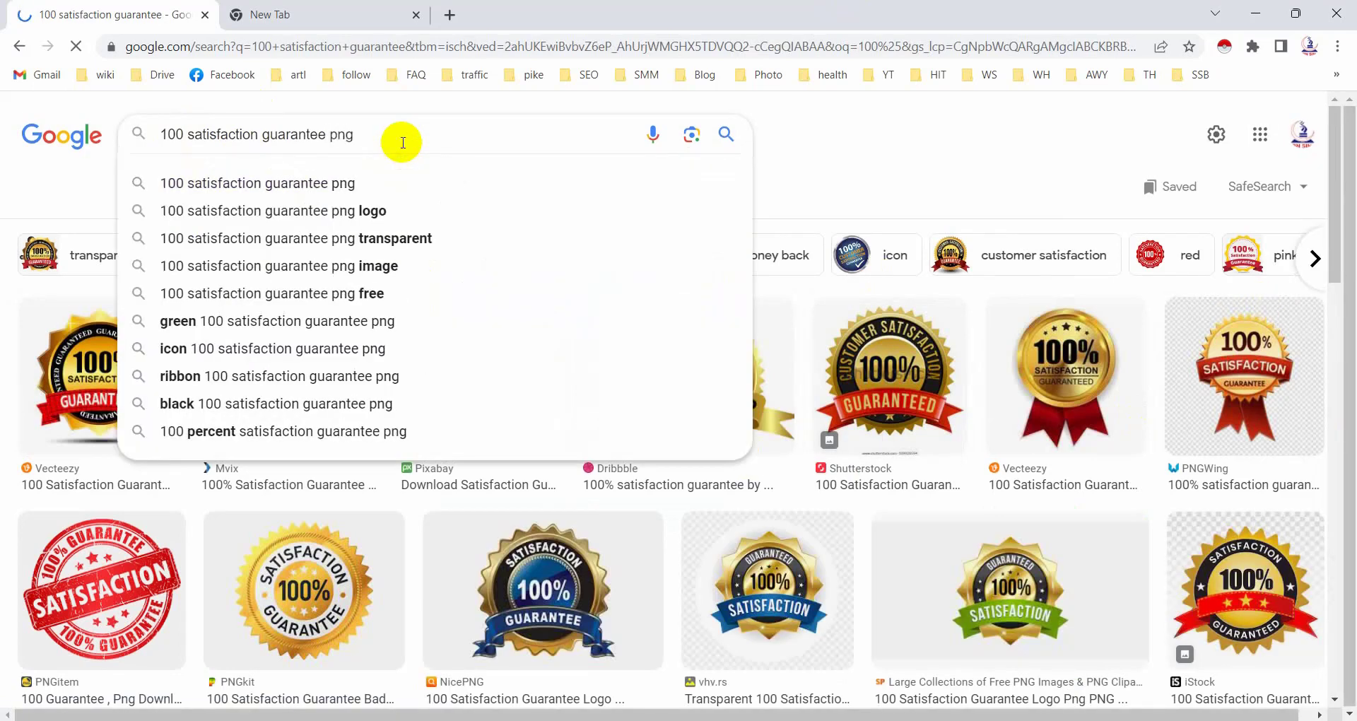
key(Return)
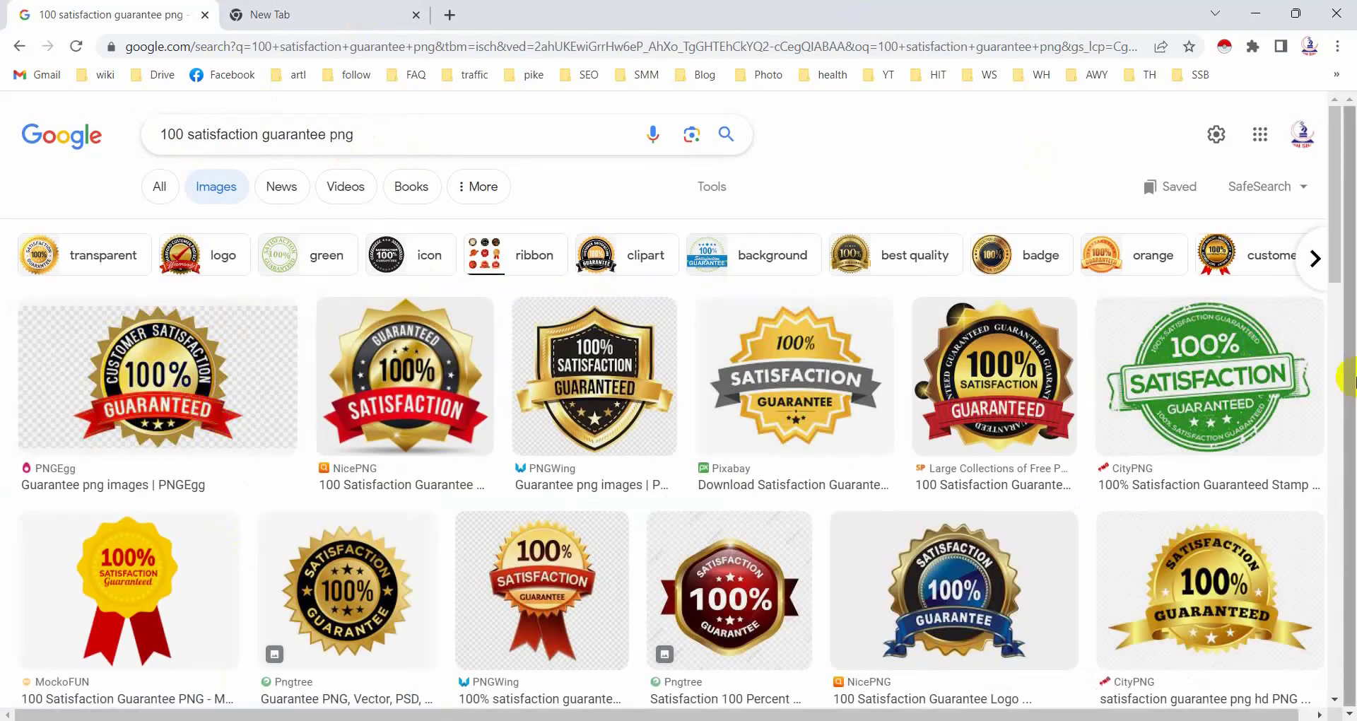
Step: Compare badge previews and settle on the PNGEgg customer satisfaction badge
click(1060, 424)
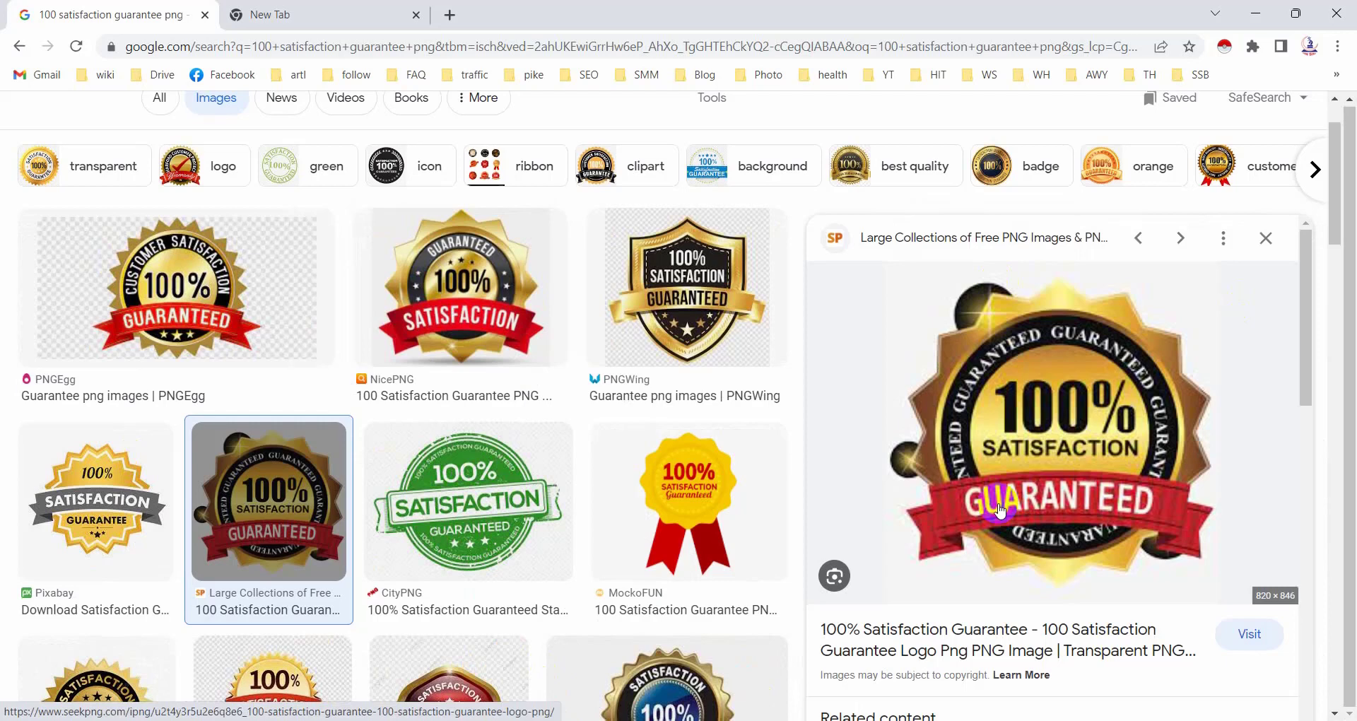
scroll(999, 511, down, 2)
scroll(1000, 510, up, 3)
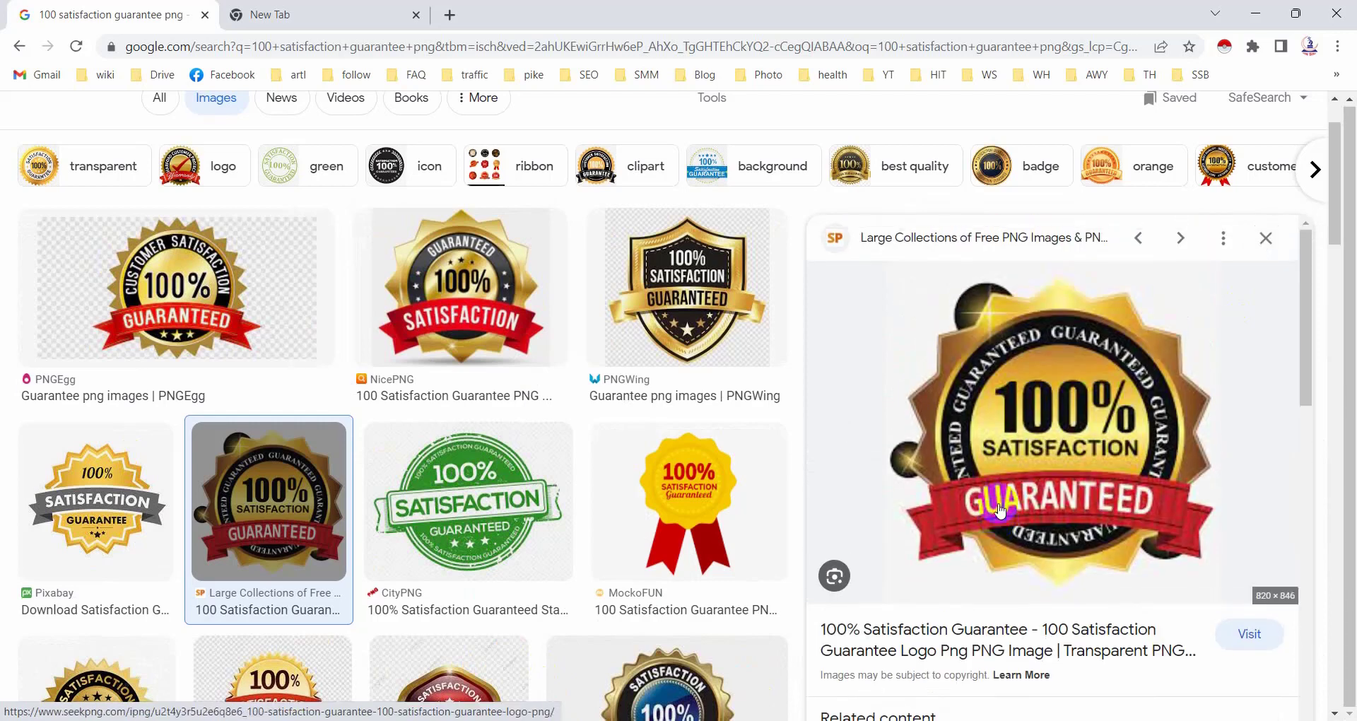
click(455, 256)
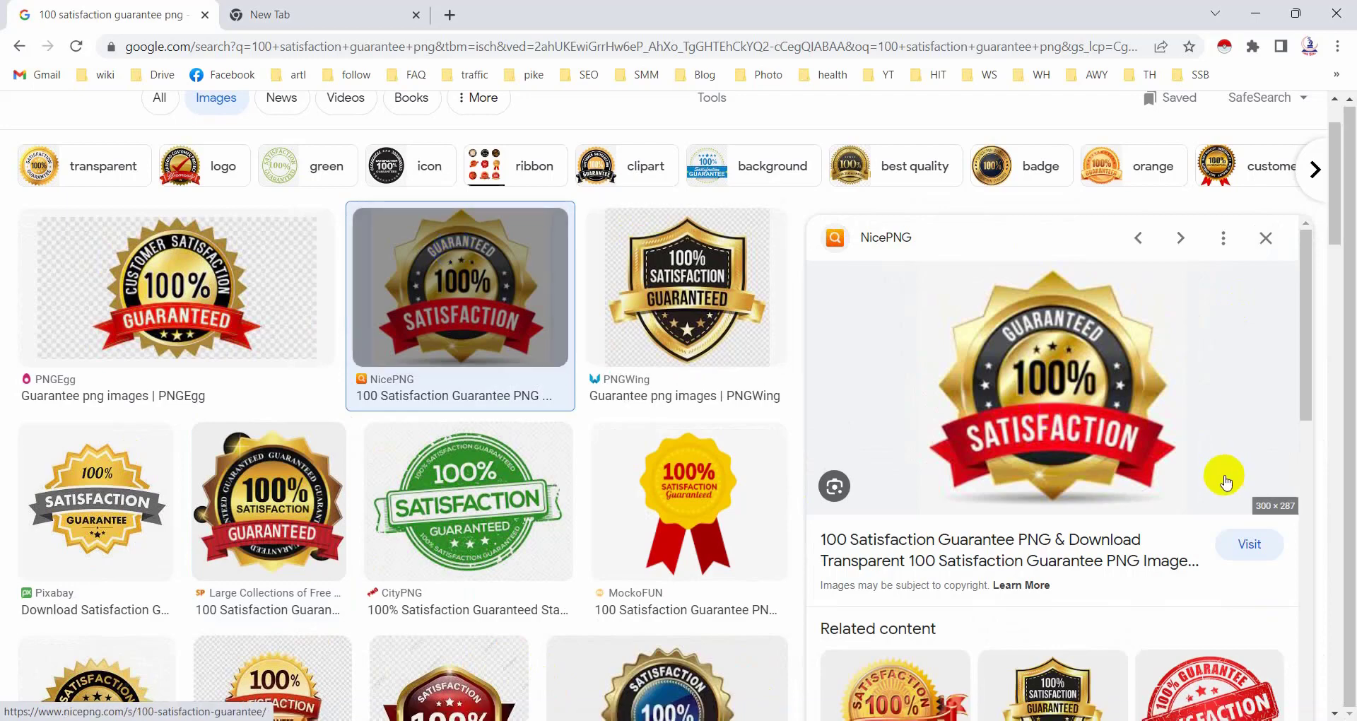
scroll(1193, 489, down, 4)
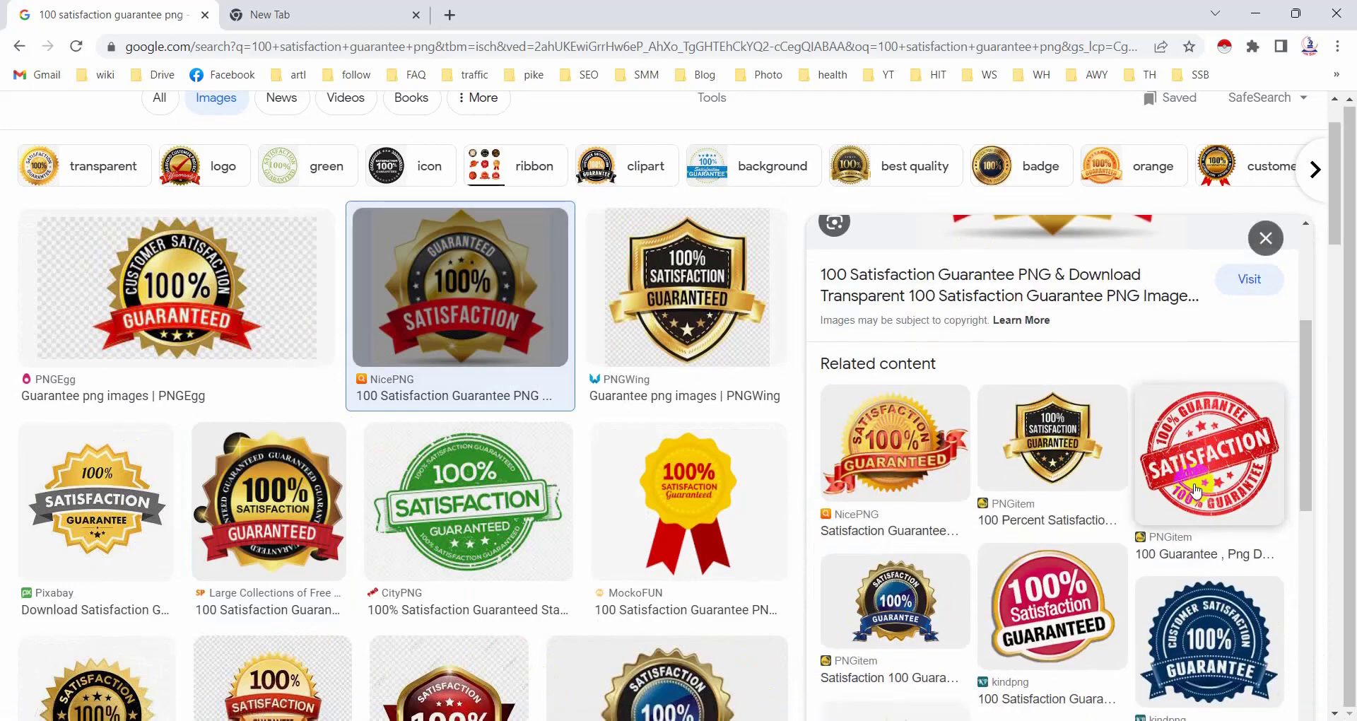
scroll(1194, 489, up, 4)
scroll(1193, 489, down, 1)
scroll(1193, 489, up, 2)
key(Left)
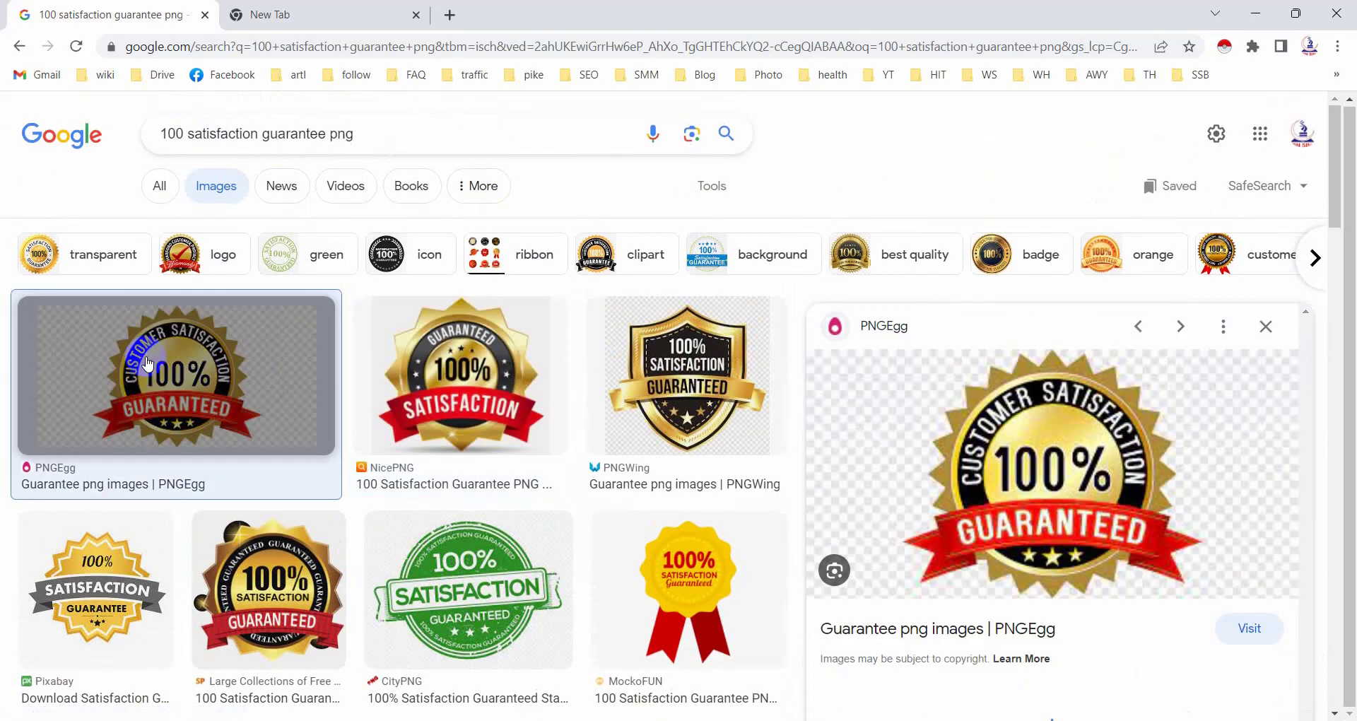
Step: Save the PNGEgg badge image to the Desktop
right_click(1193, 483)
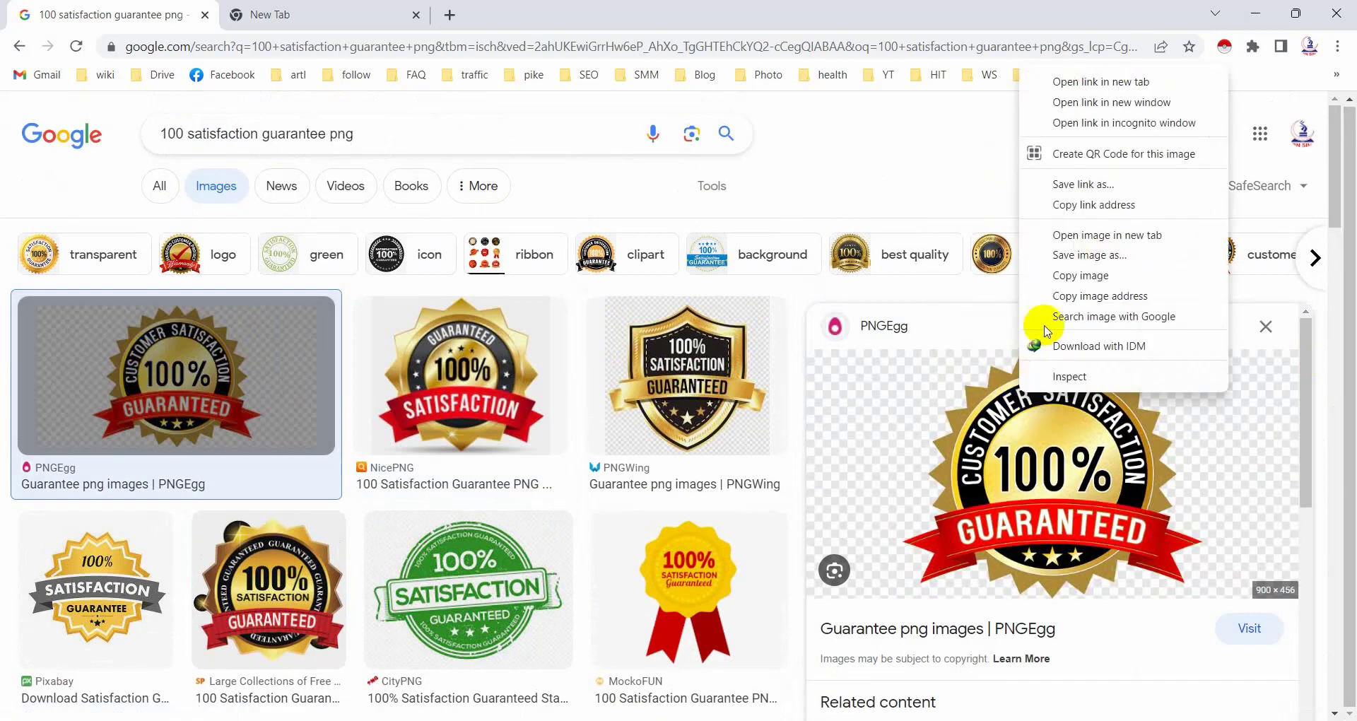
click(1052, 253)
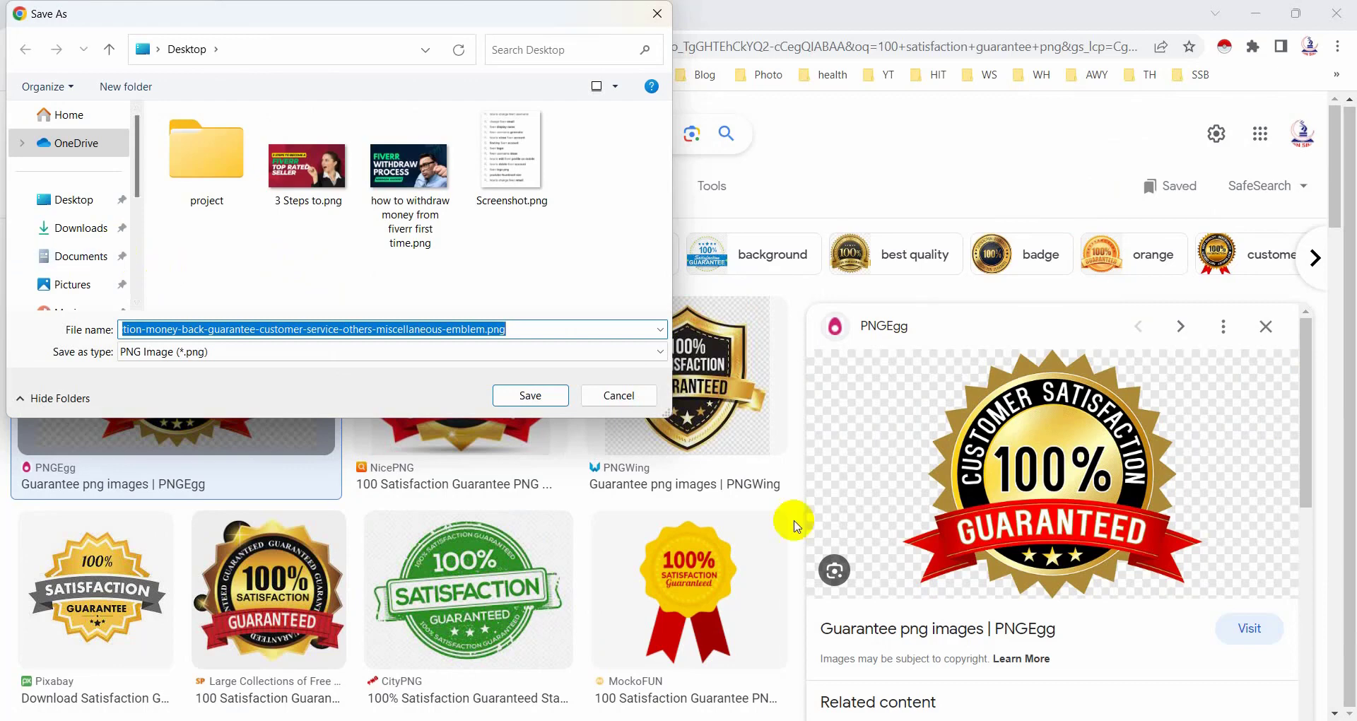
click(83, 198)
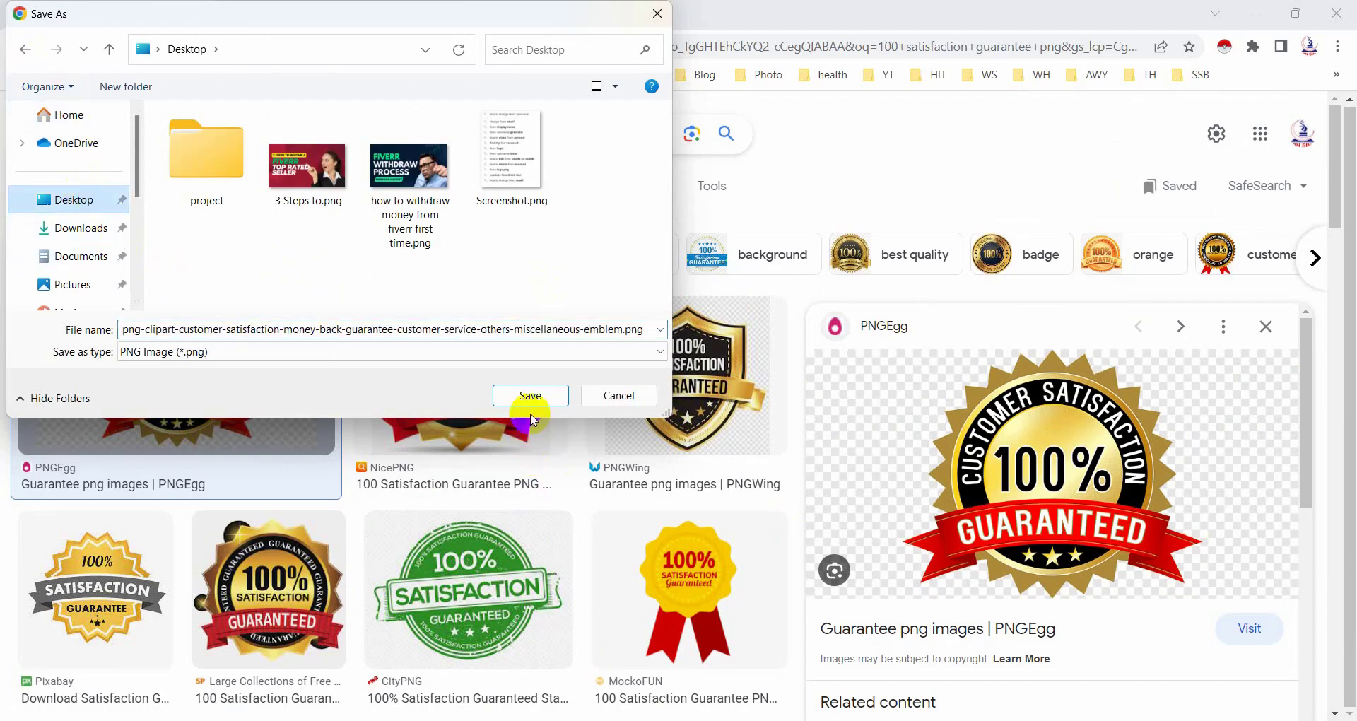
click(530, 403)
Step: Open the downloaded png-clipart badge from the Desktop in Photos, then return to Chrome
click(1253, 12)
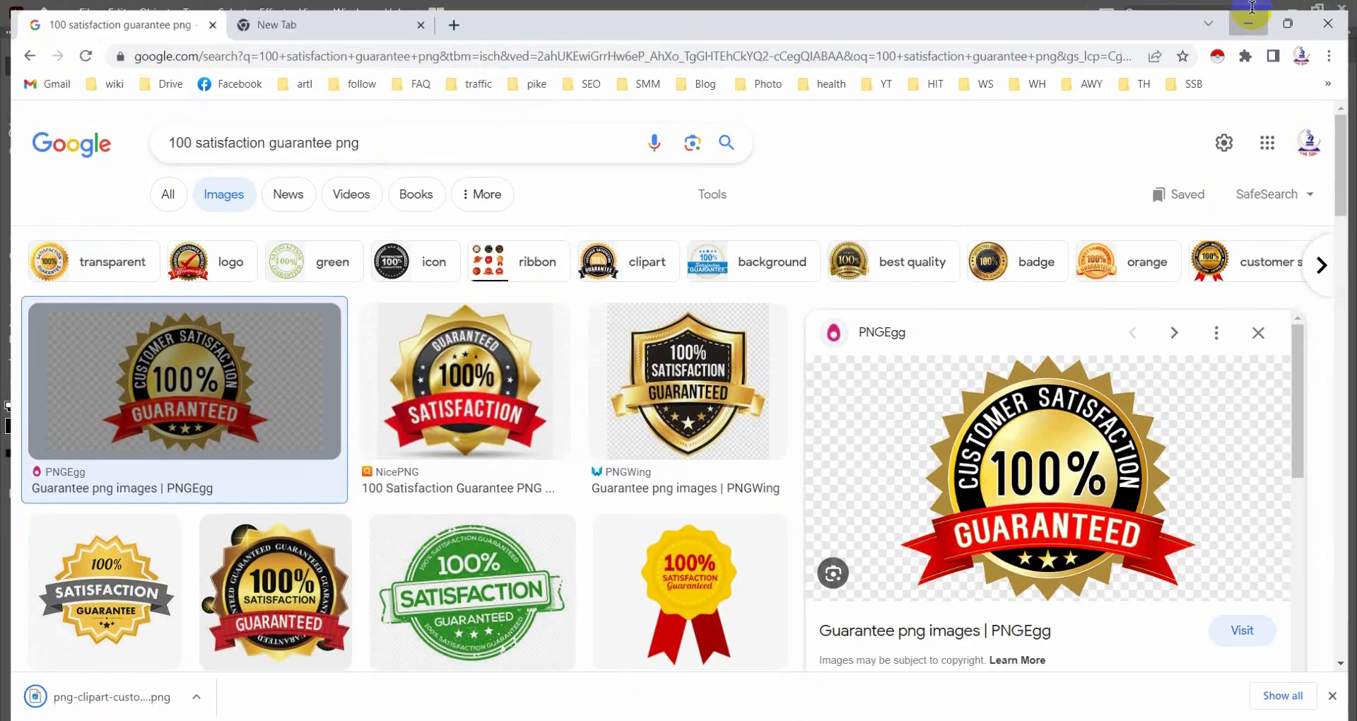
click(1292, 11)
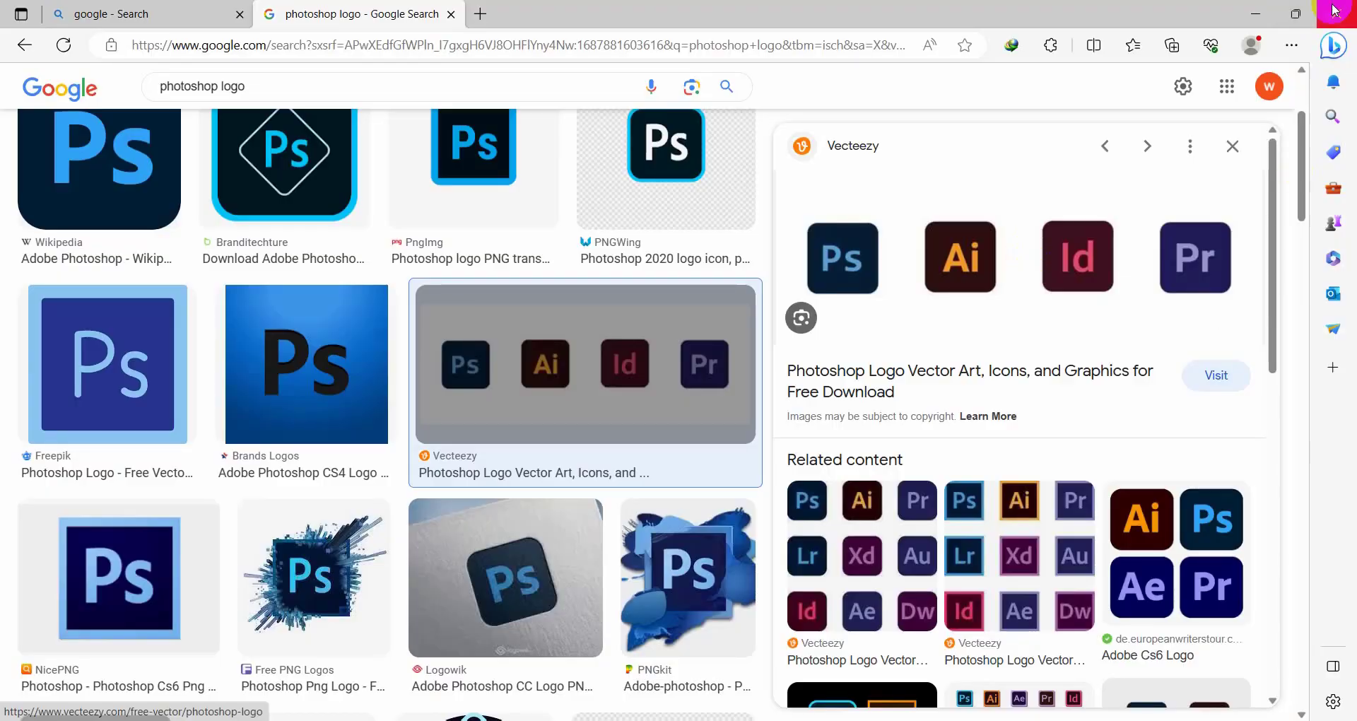
click(1253, 11)
click(918, 343)
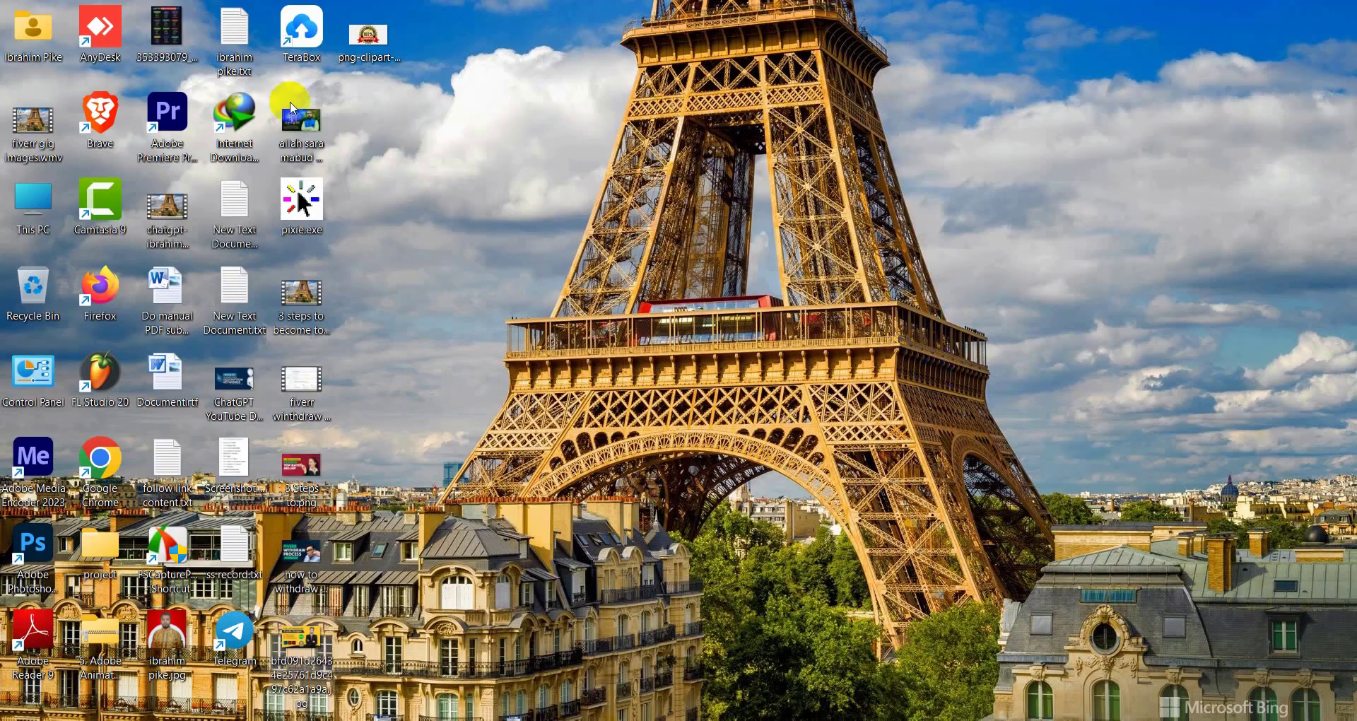
click(393, 36)
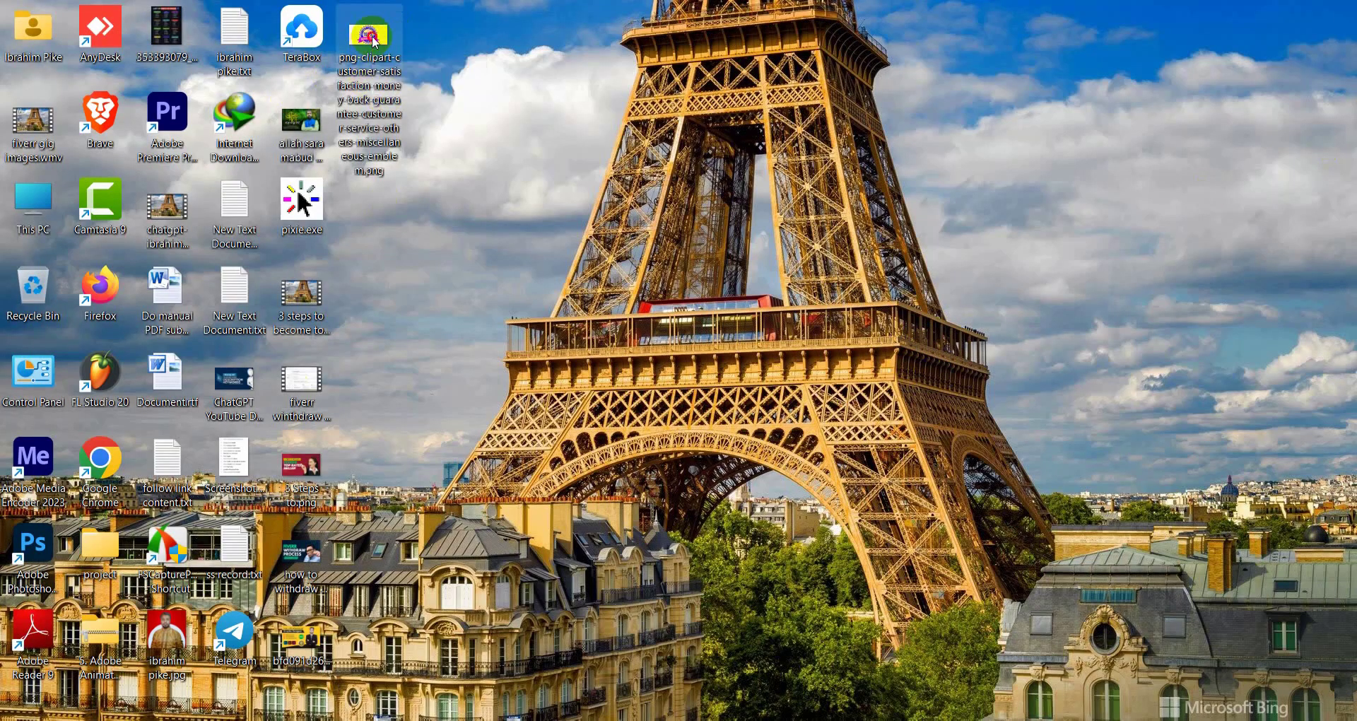
double_click(373, 39)
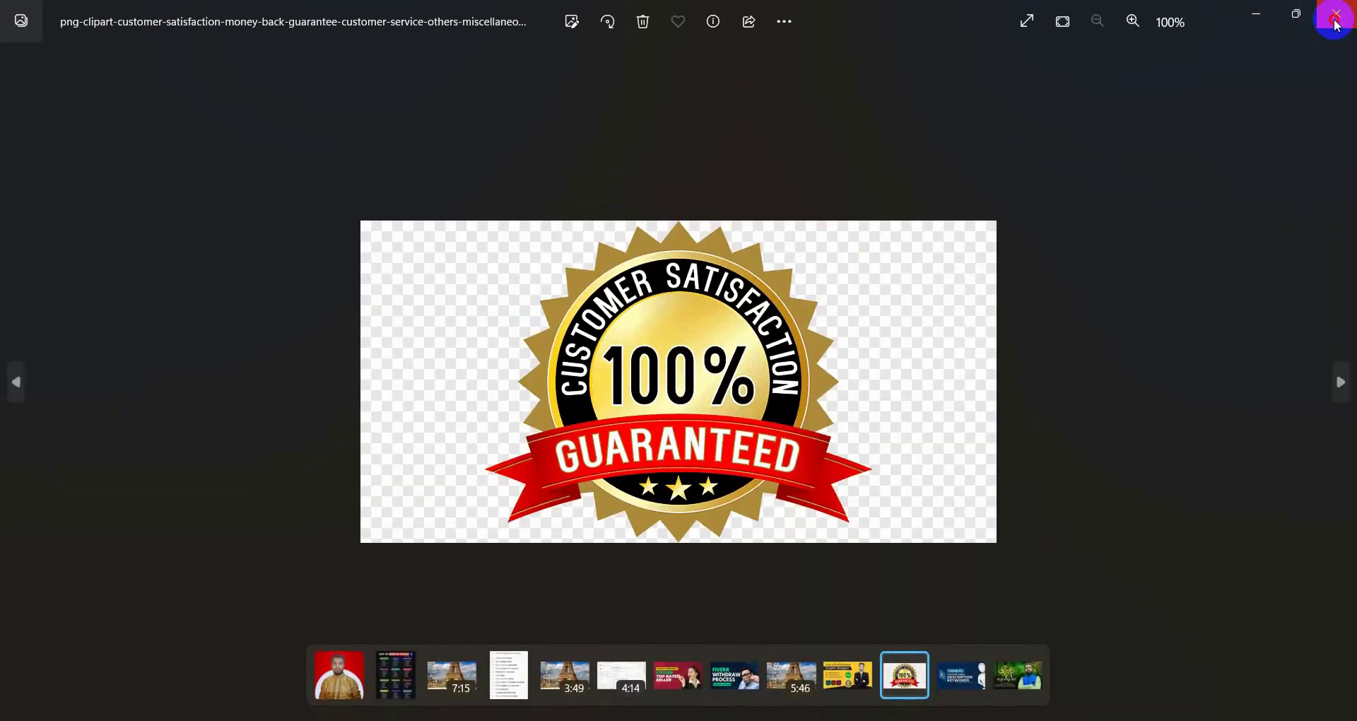
click(1335, 15)
key(alt+Tab)
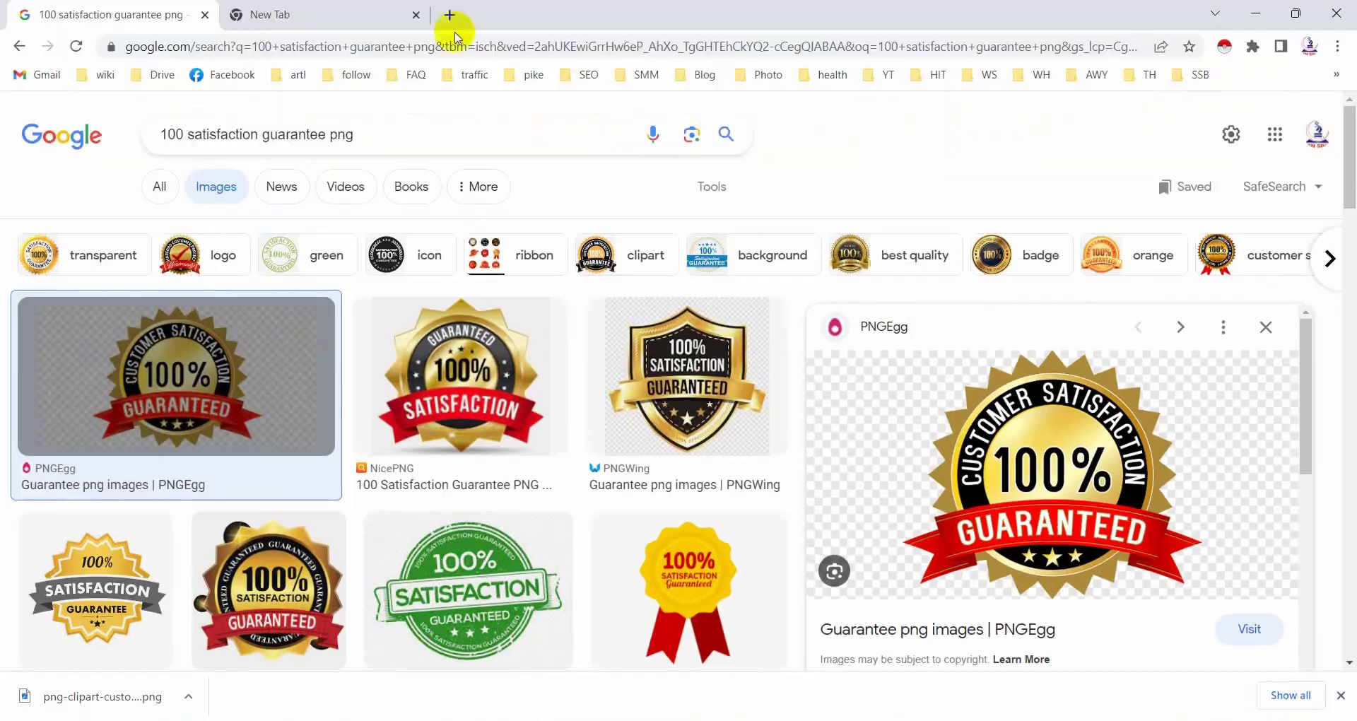
Step: Go to remove.bg/upload in a new browser tab
click(371, 22)
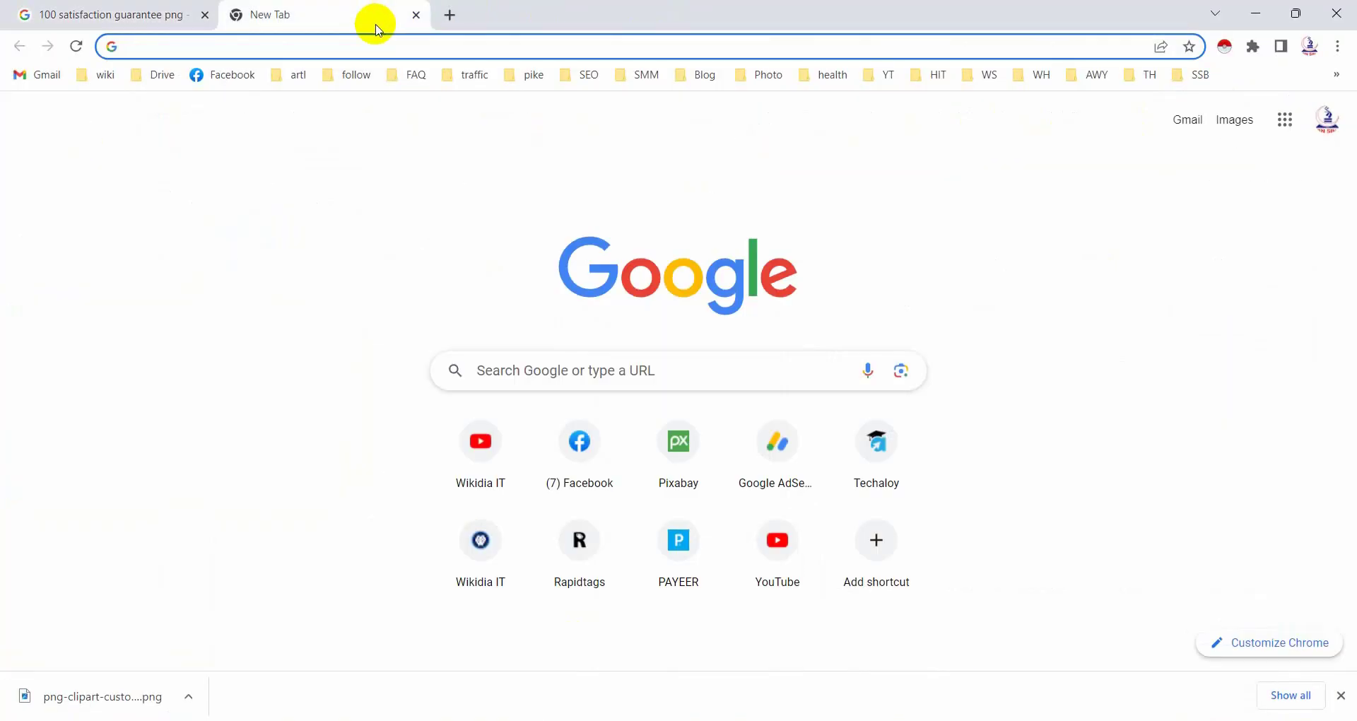
text(remove.bg/upload)
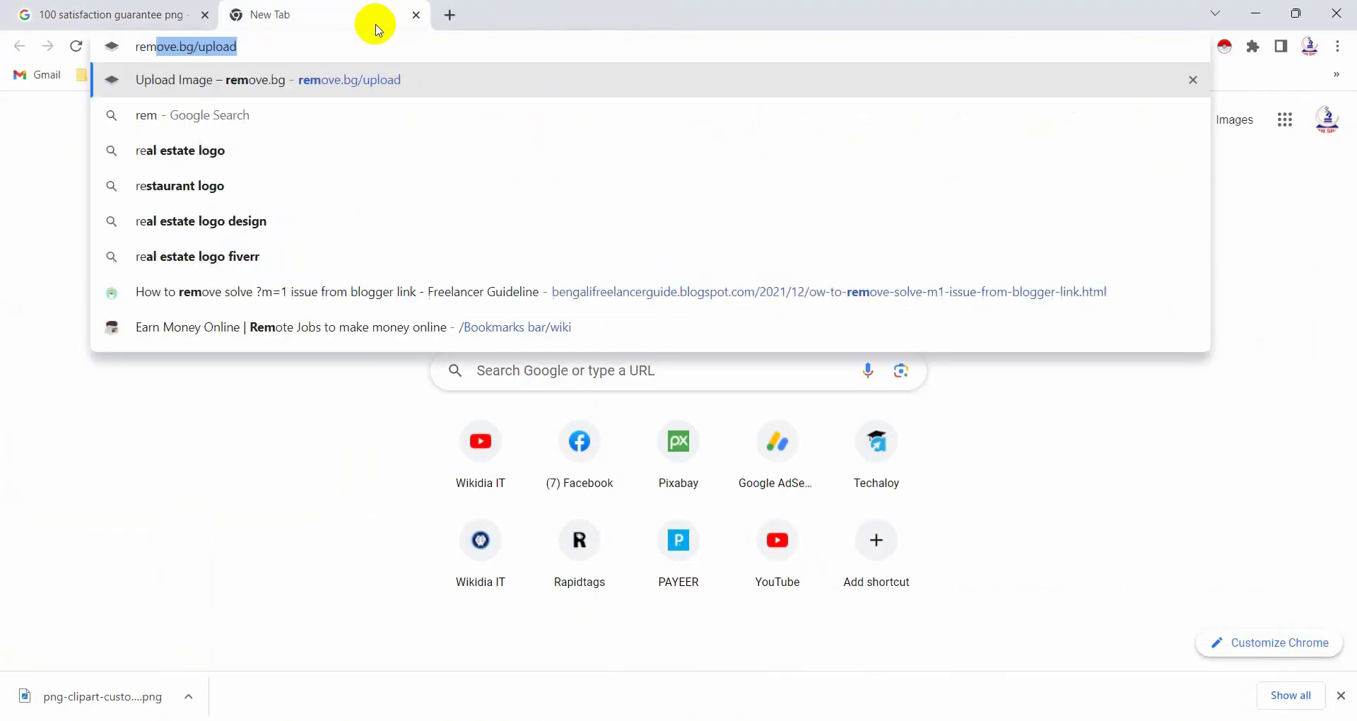
key(Return)
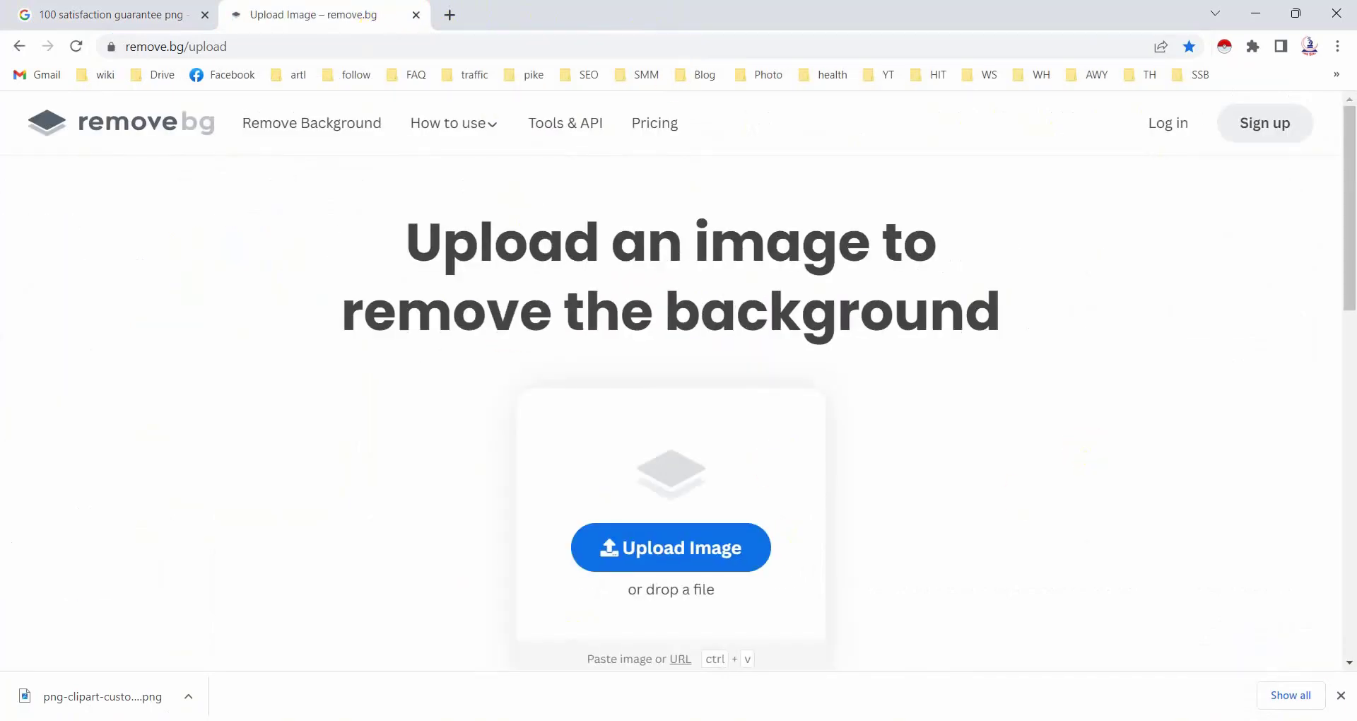
click(1341, 696)
Step: Upload the badge PNG to remove.bg, download the cut-out and show it in Downloads
click(1257, 11)
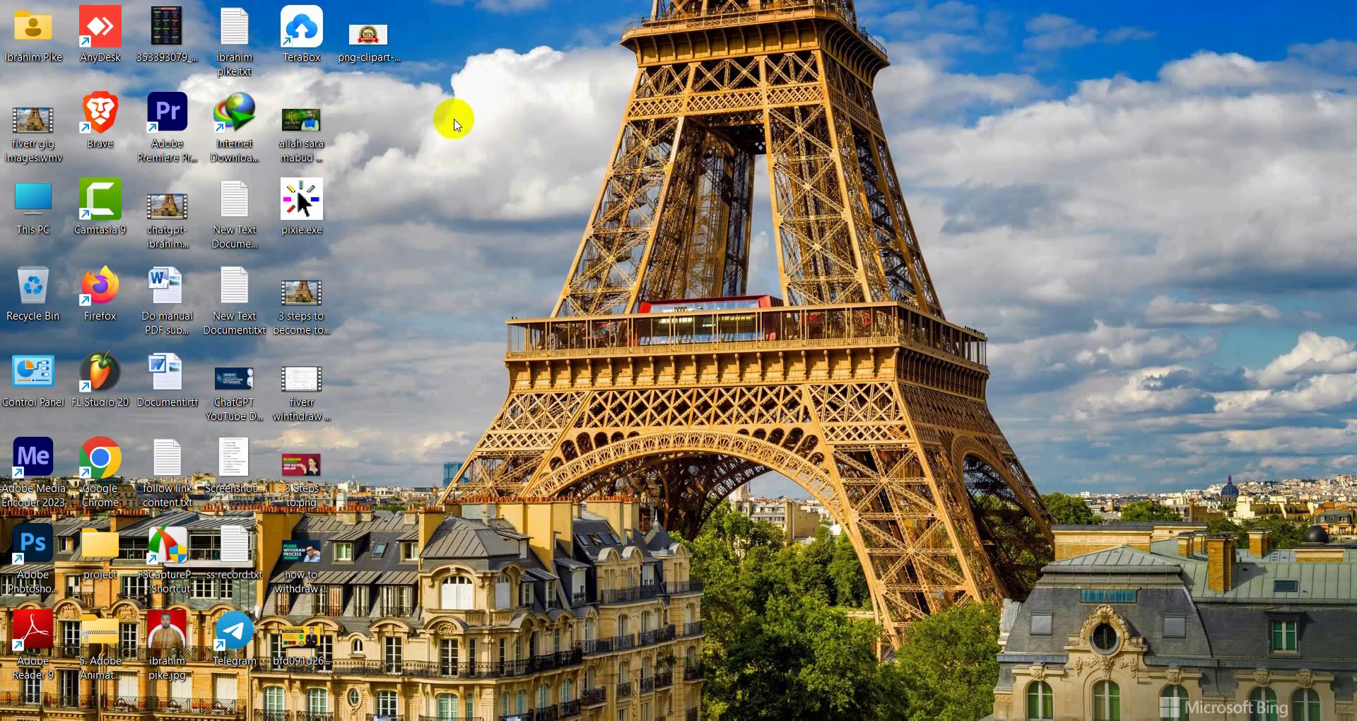
drag(368, 35, 664, 499)
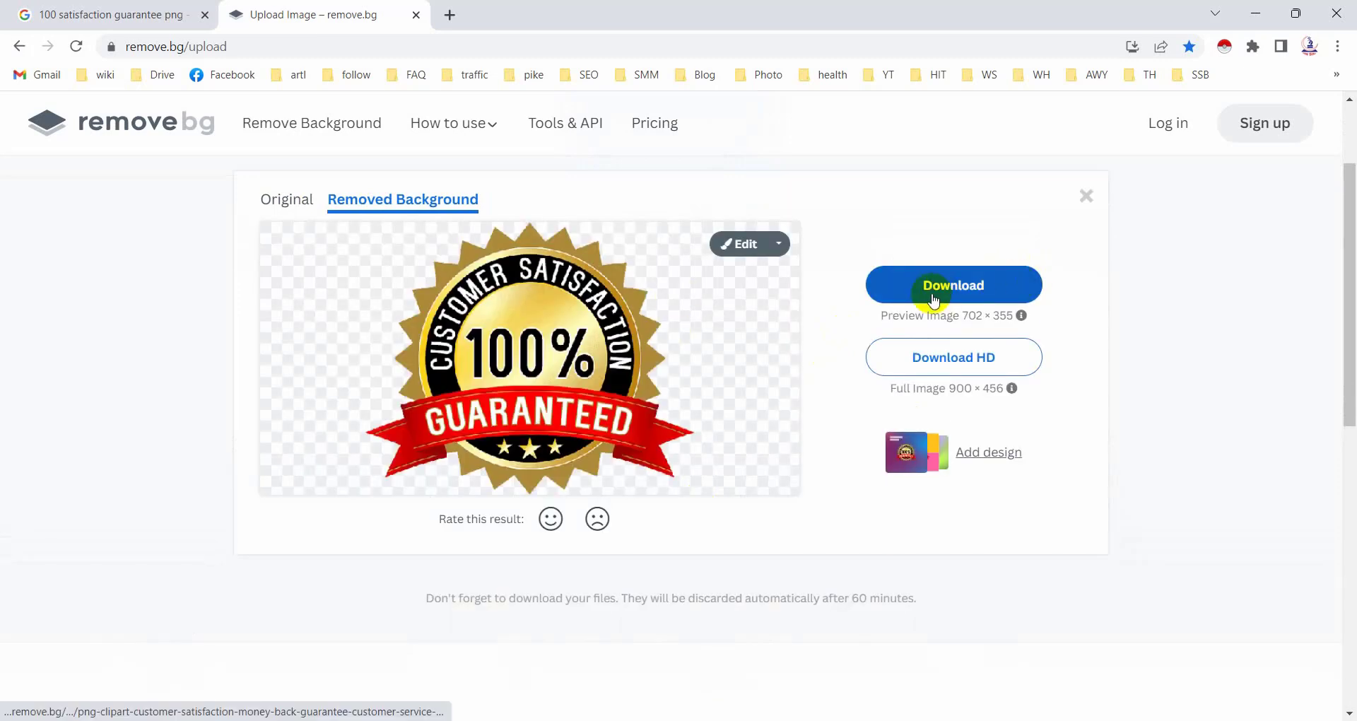
click(940, 290)
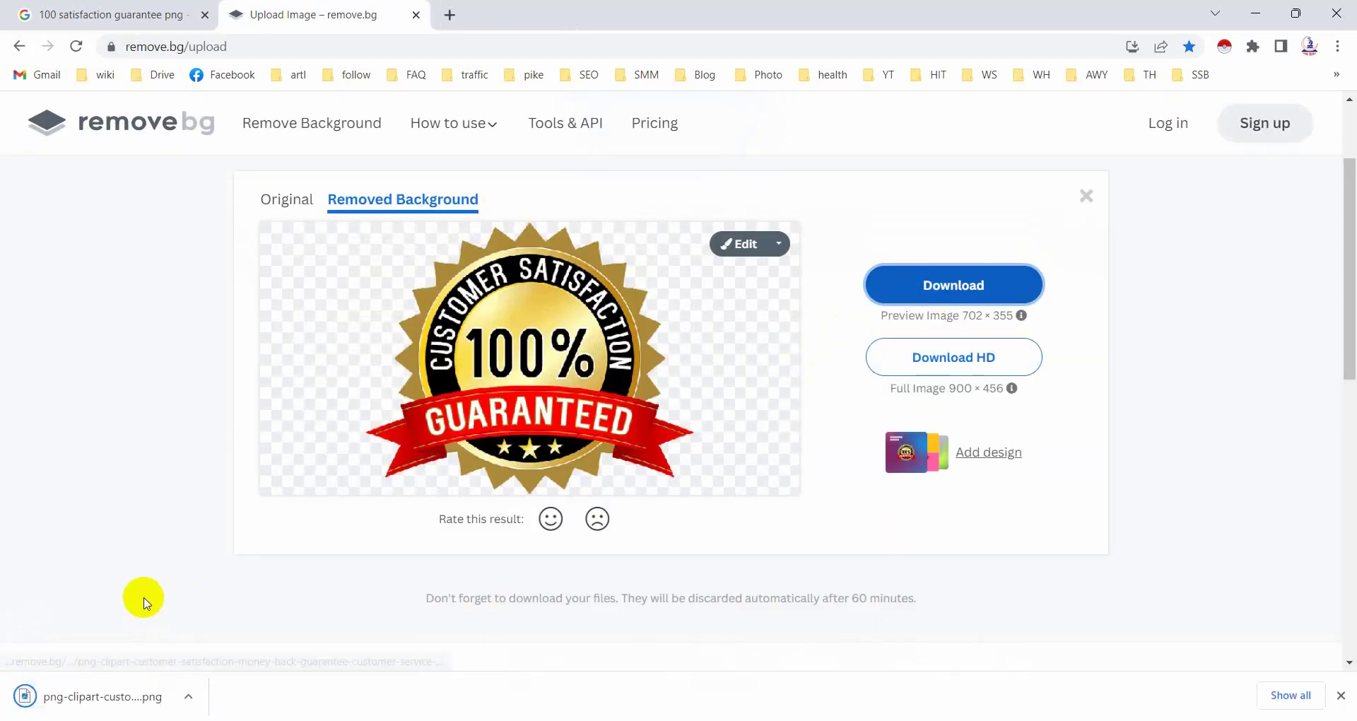
click(188, 698)
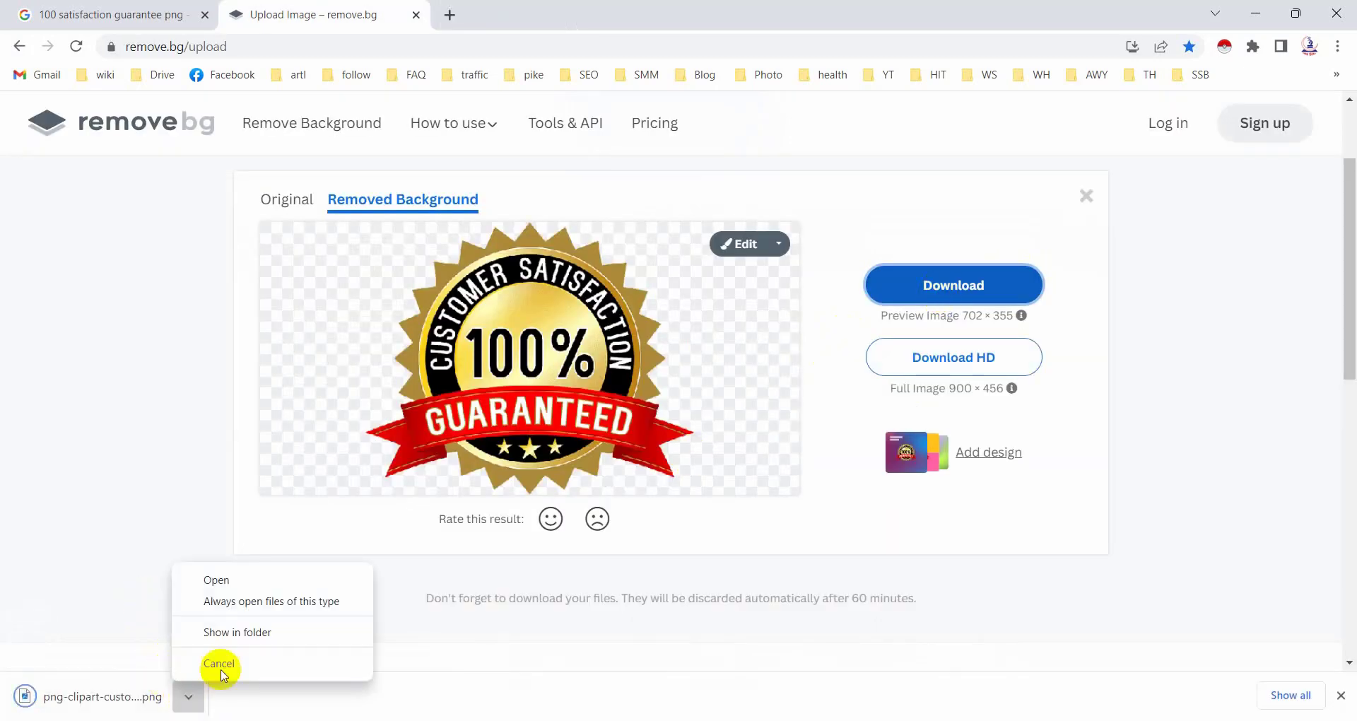
click(236, 629)
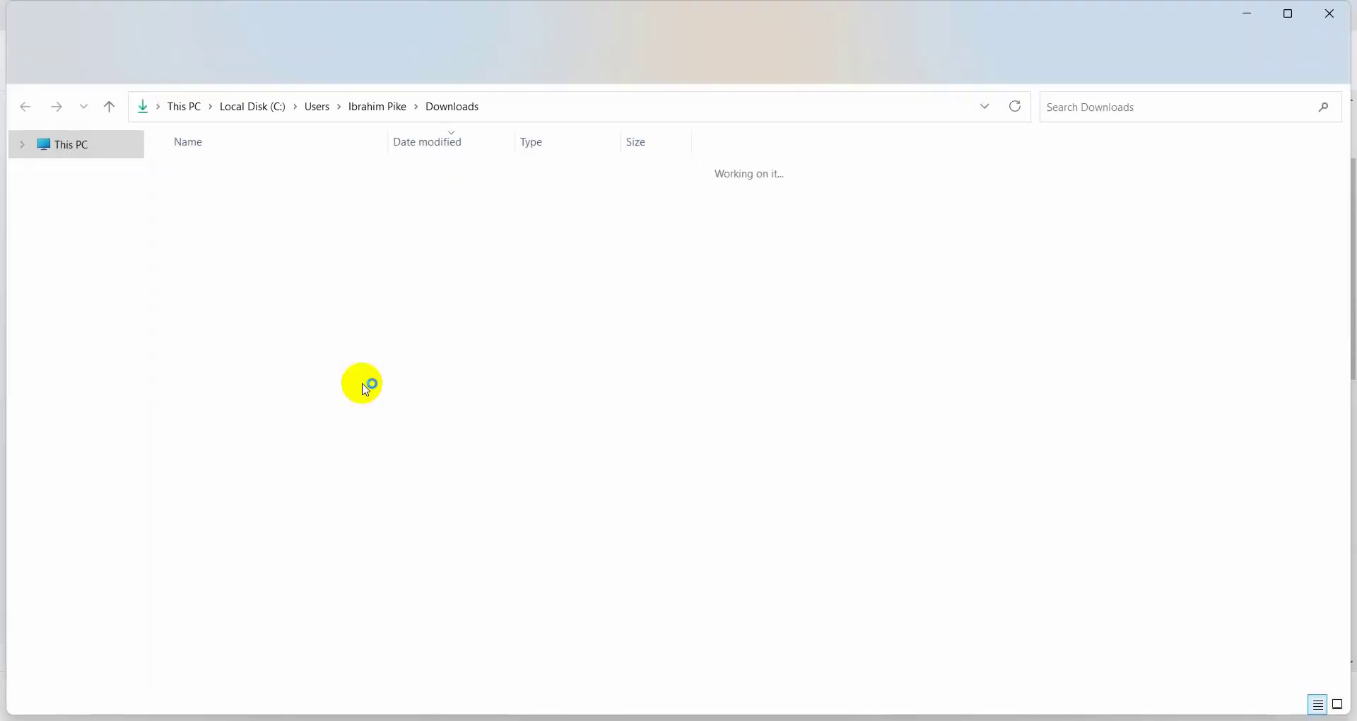
Step: Place the cut-out badge in the banner, shrink it to about 427 px wide, and embed it
drag(236, 192, 553, 363)
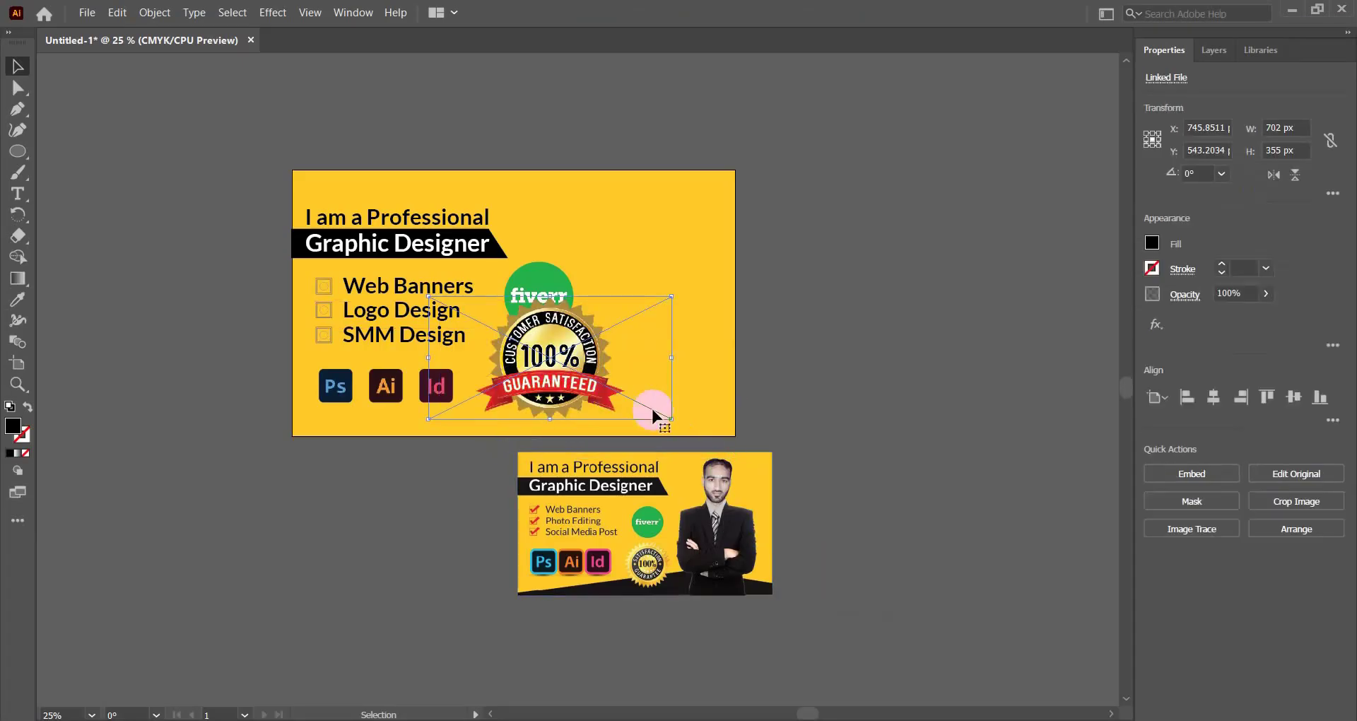
drag(671, 418, 624, 394)
drag(554, 358, 548, 389)
click(1192, 473)
click(833, 388)
Step: Centre the badge beneath the Fiverr circle and enlarge it slightly
click(561, 297)
key(a)
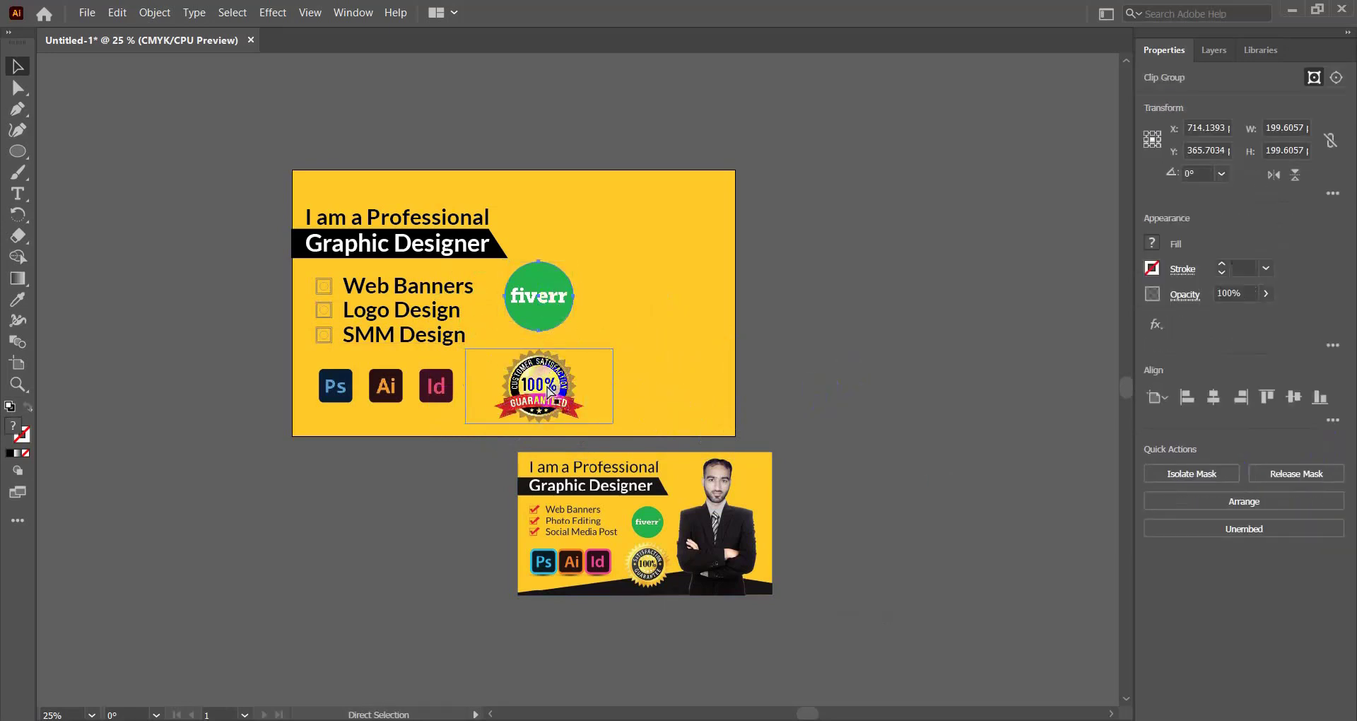
shift+click(551, 394)
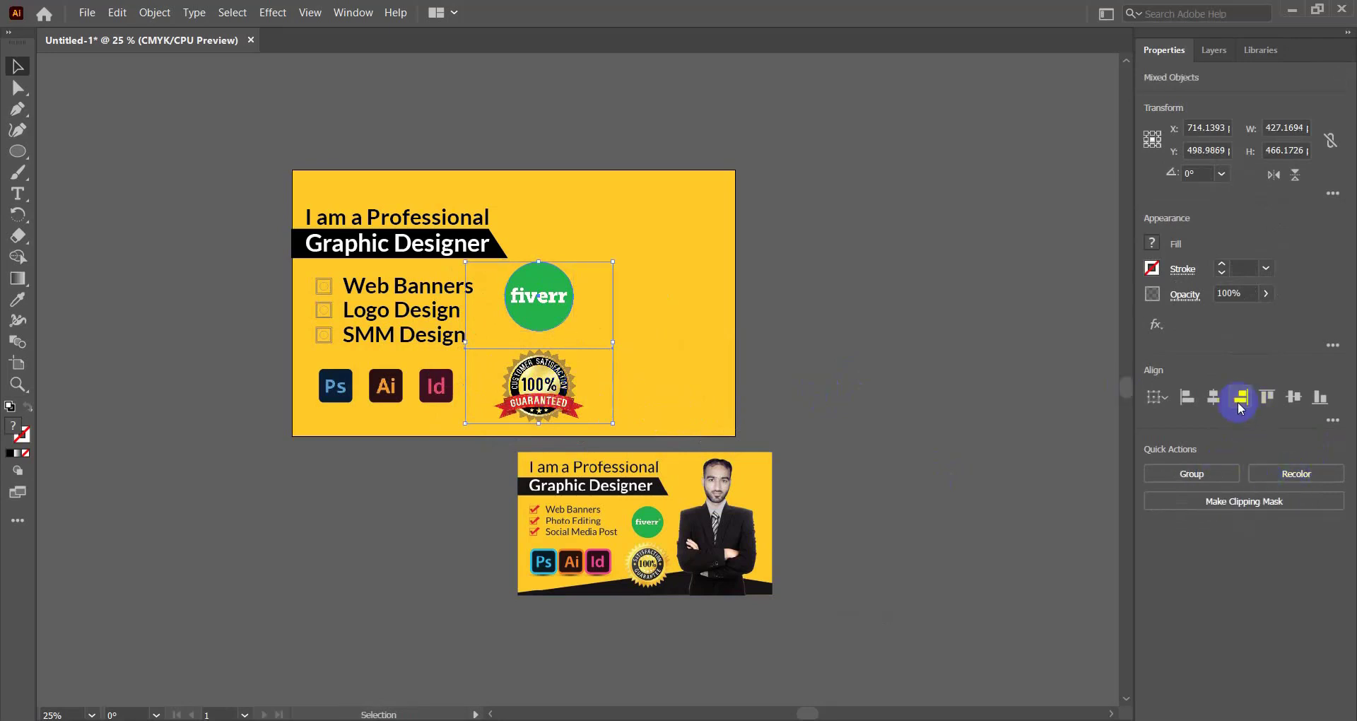
click(785, 378)
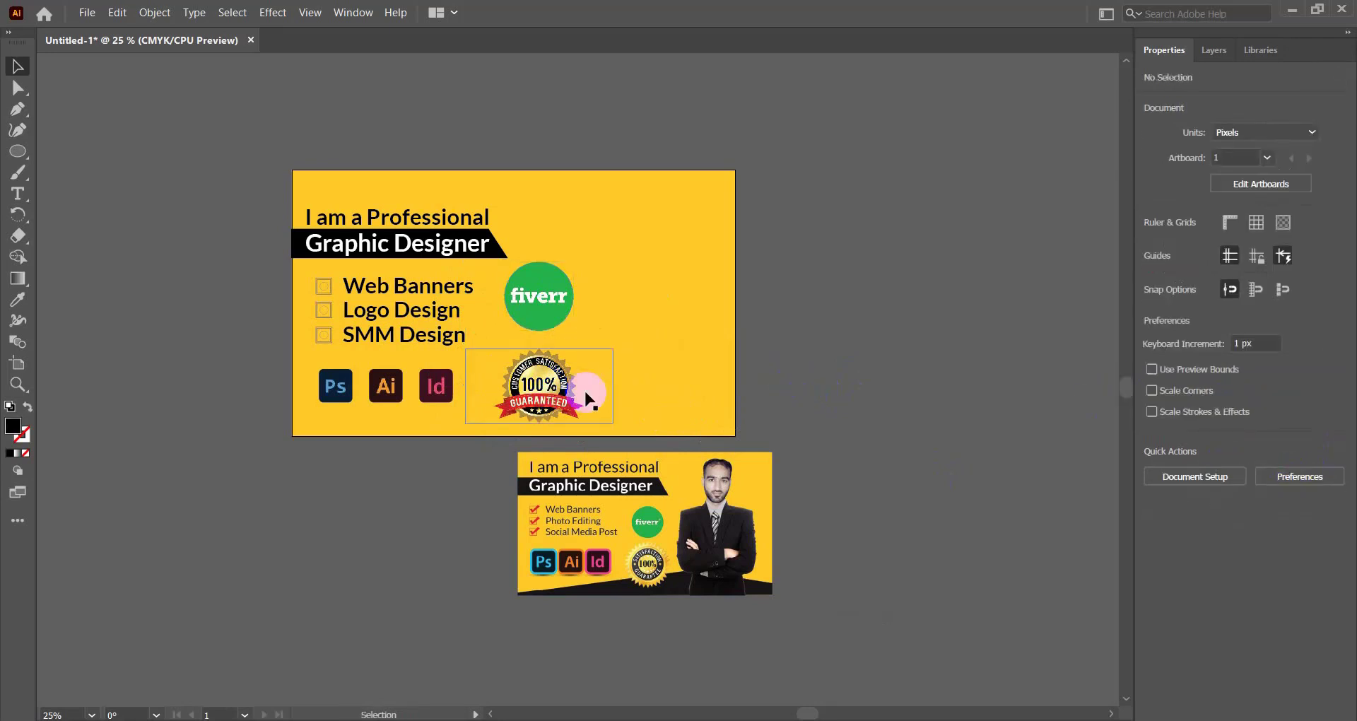
click(544, 397)
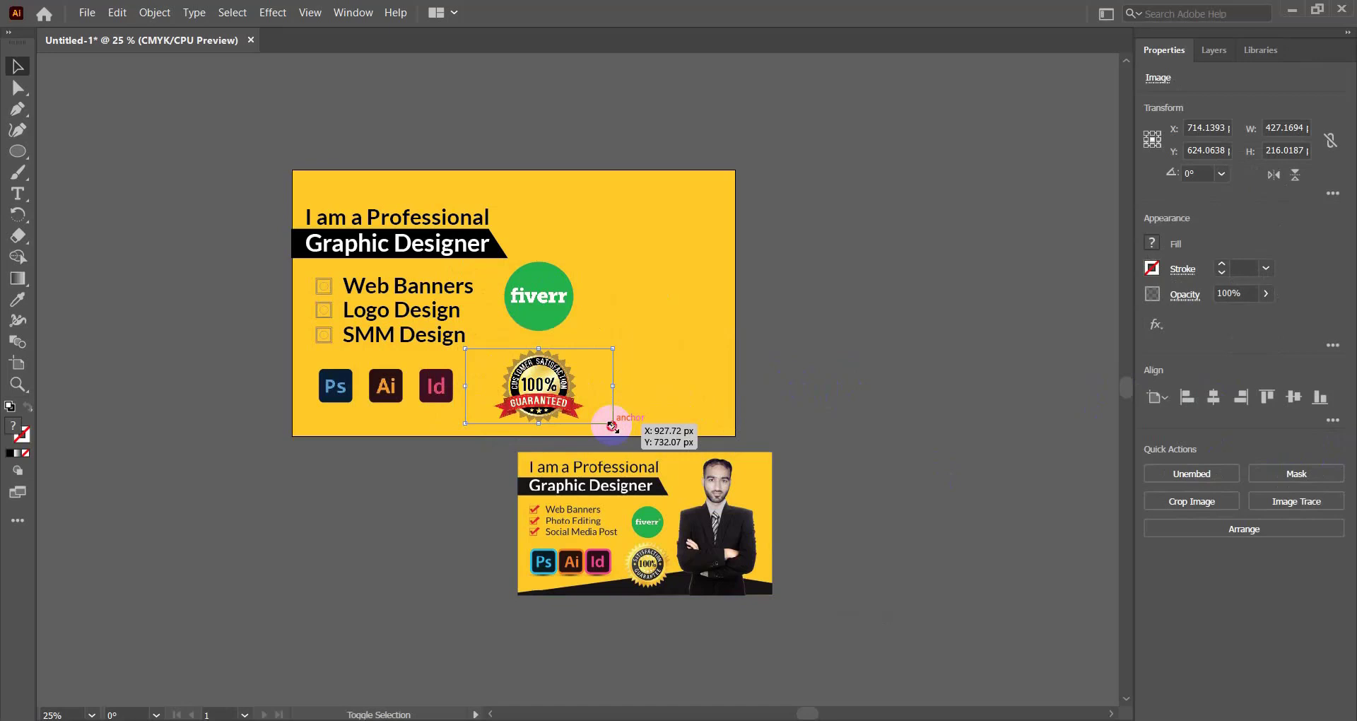
mouse_move(612, 426)
mouse_down()
mouse_move(645, 433)
mouse_move(622, 424)
mouse_up()
click(923, 411)
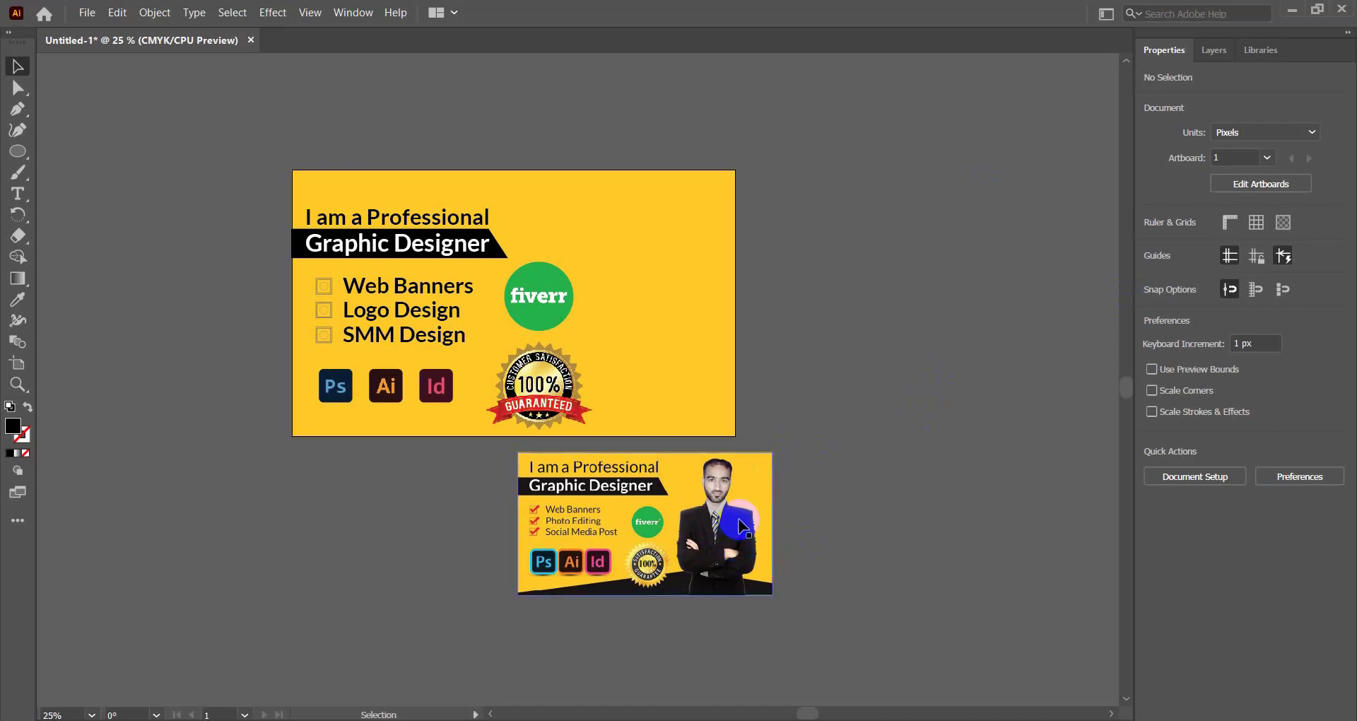
Step: From New Volume (D:) > surprised photo, drag the surprised woman PNG onto the banner
click(1293, 11)
click(1347, 10)
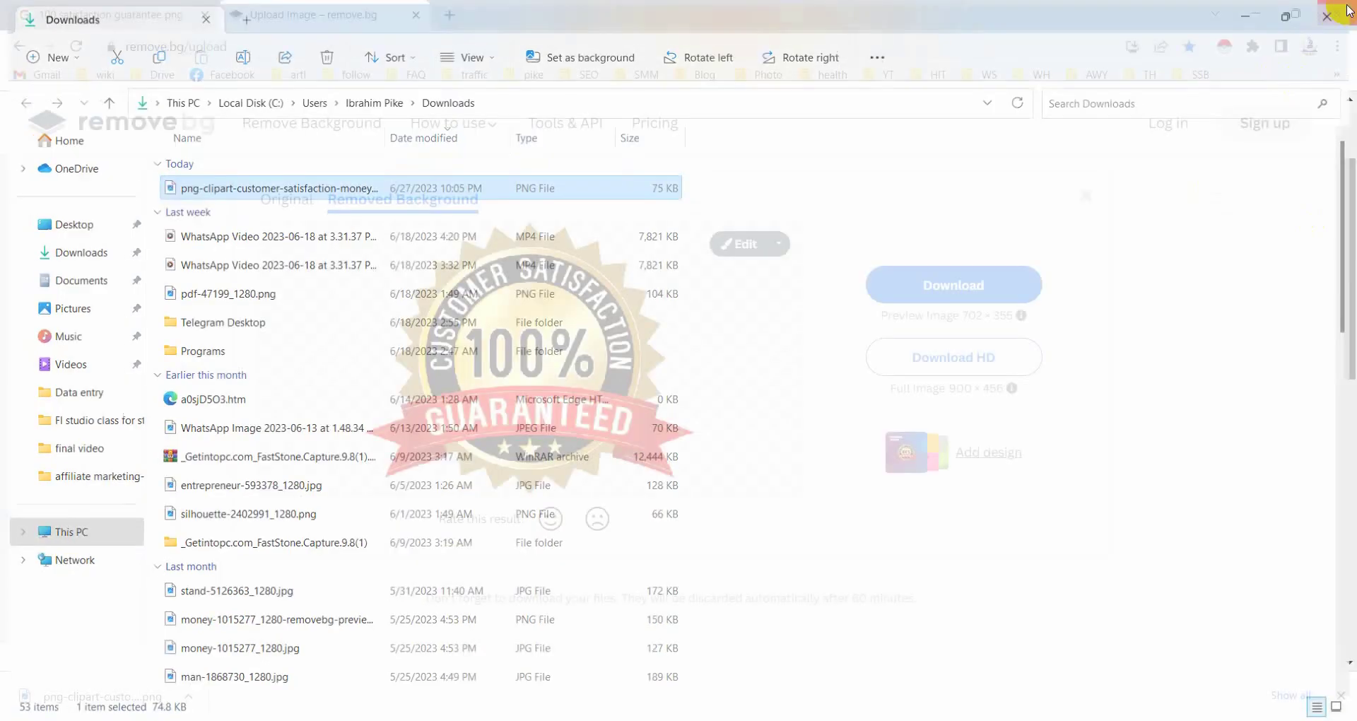
click(1255, 10)
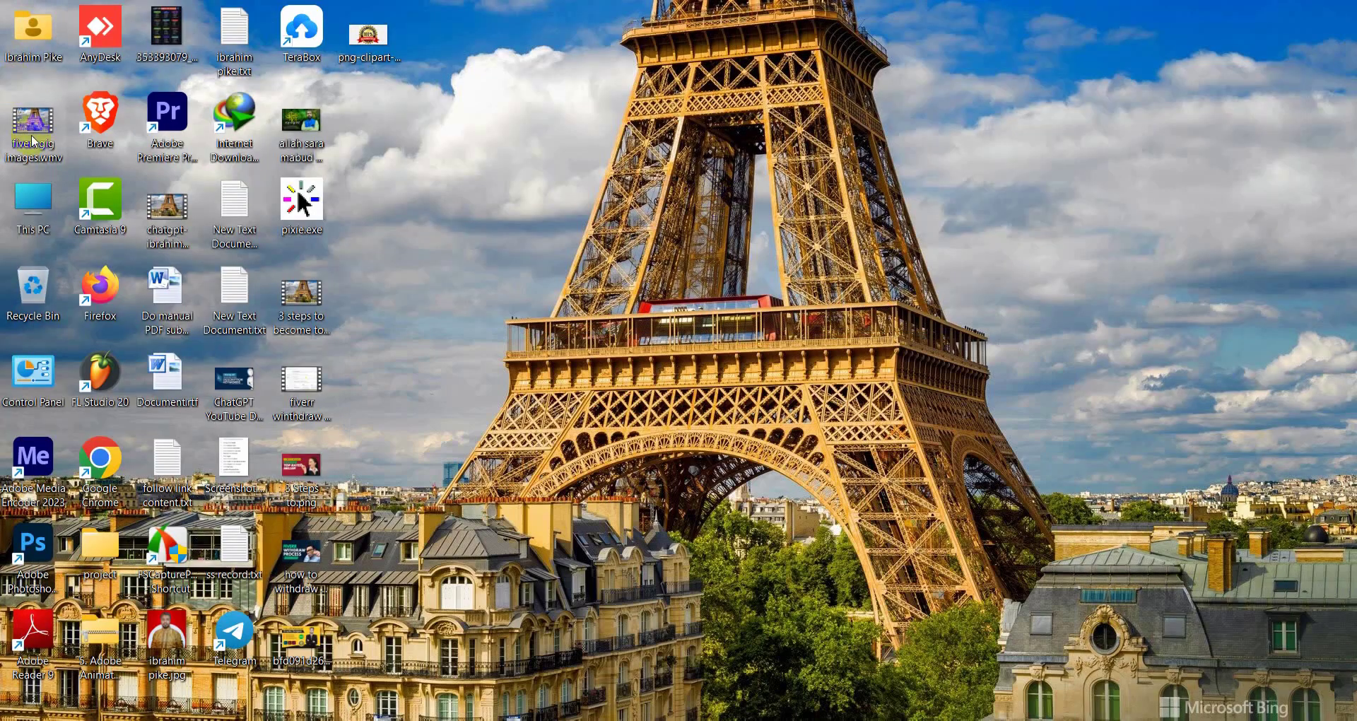
double_click(37, 202)
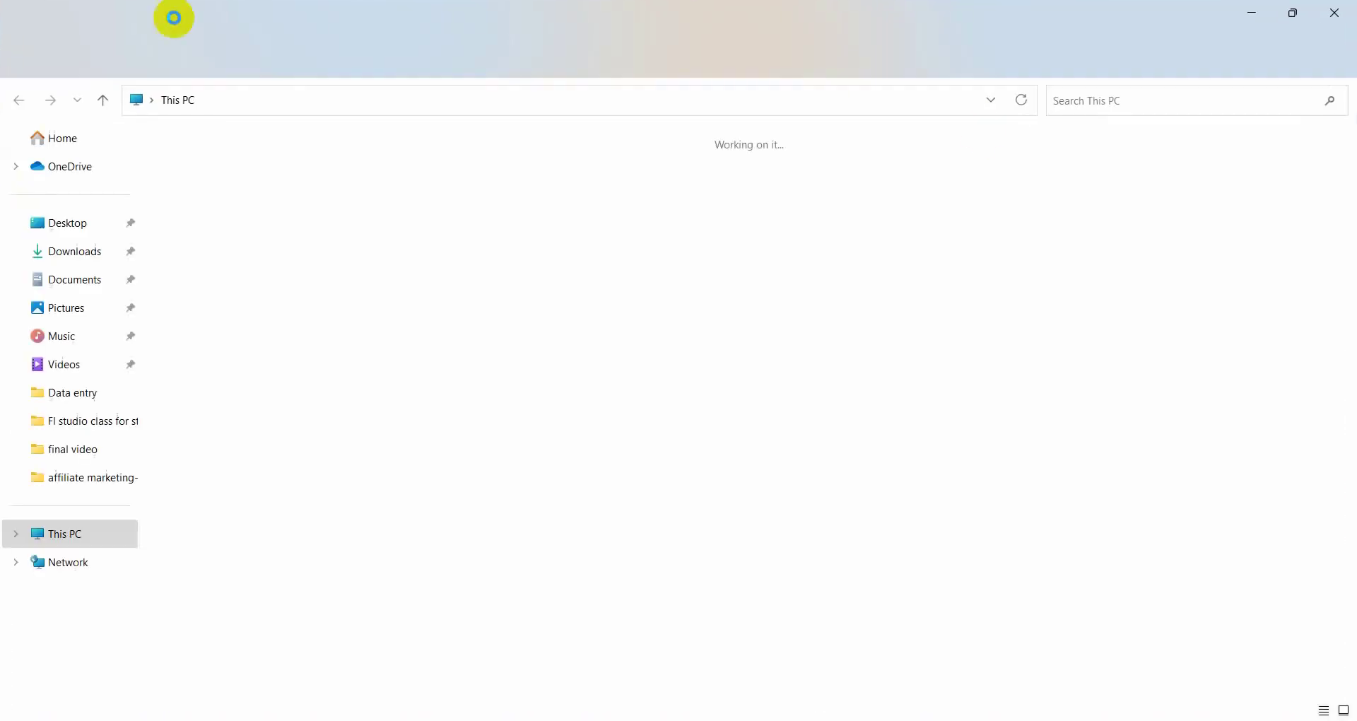
double_click(690, 185)
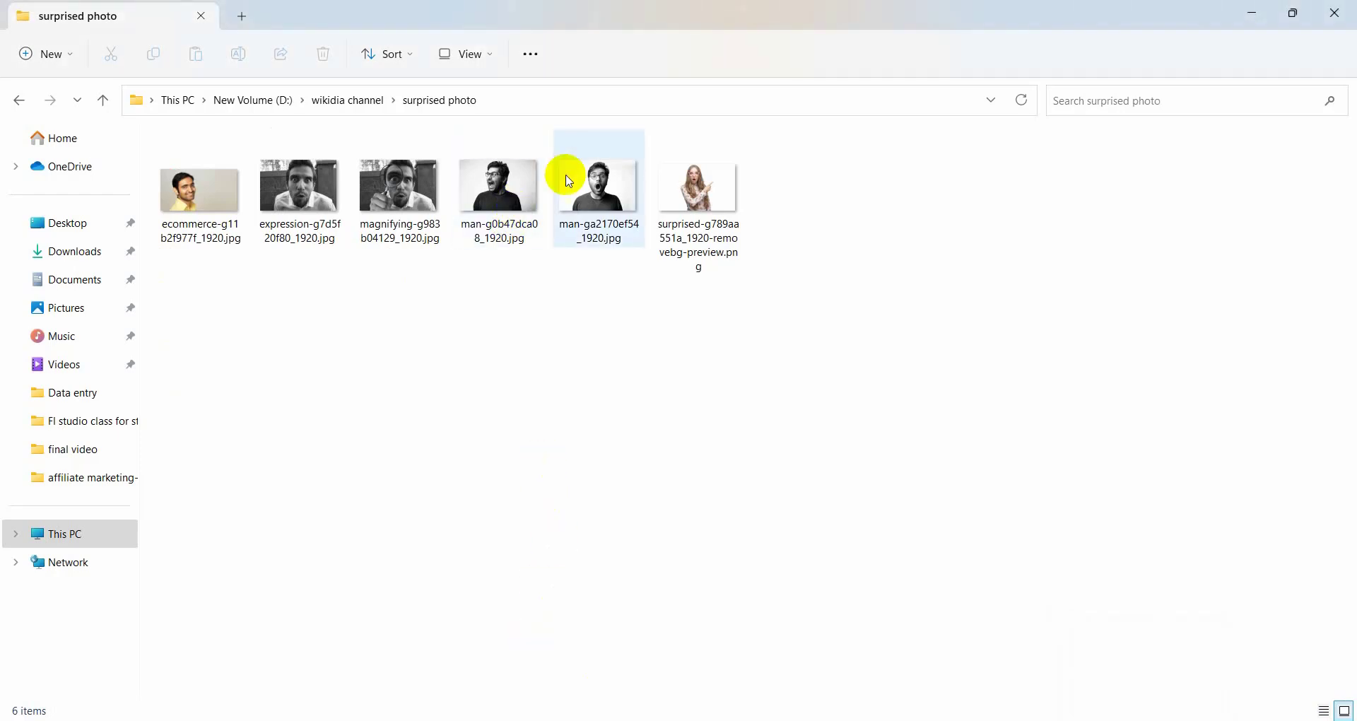
mouse_move(595, 190)
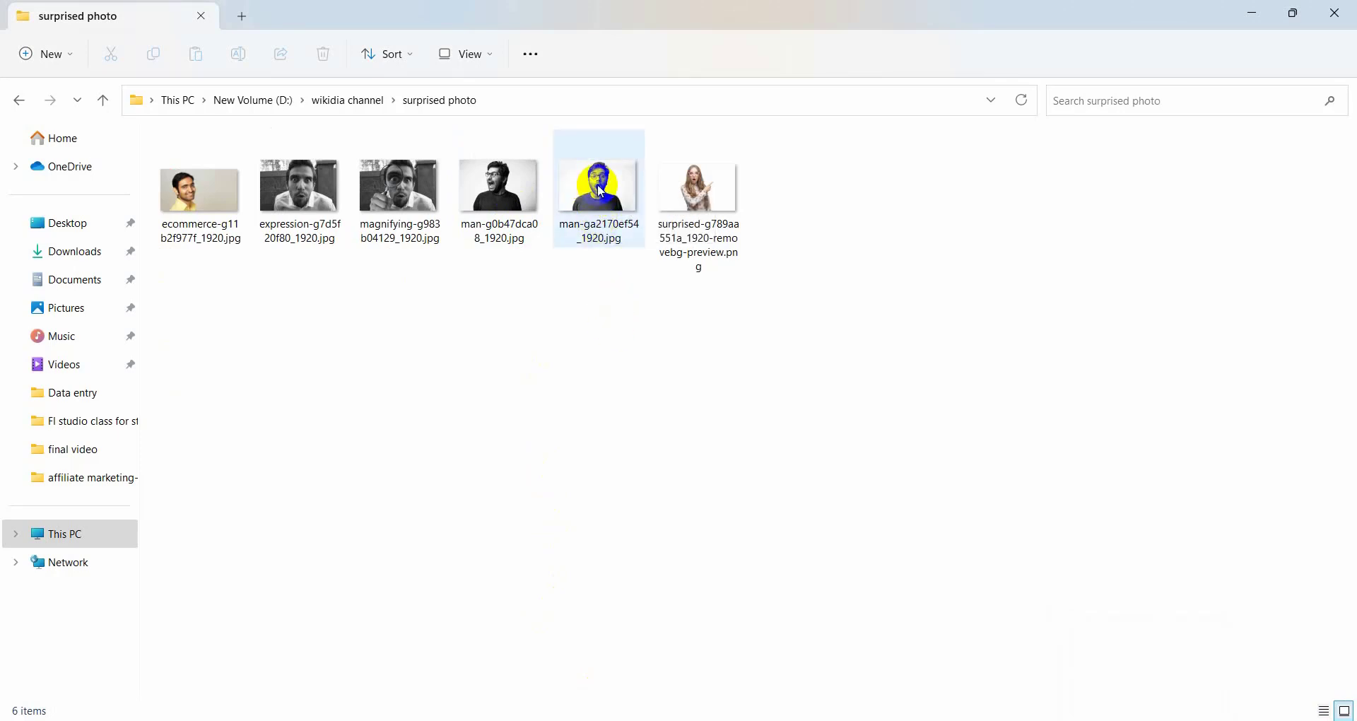
click(704, 194)
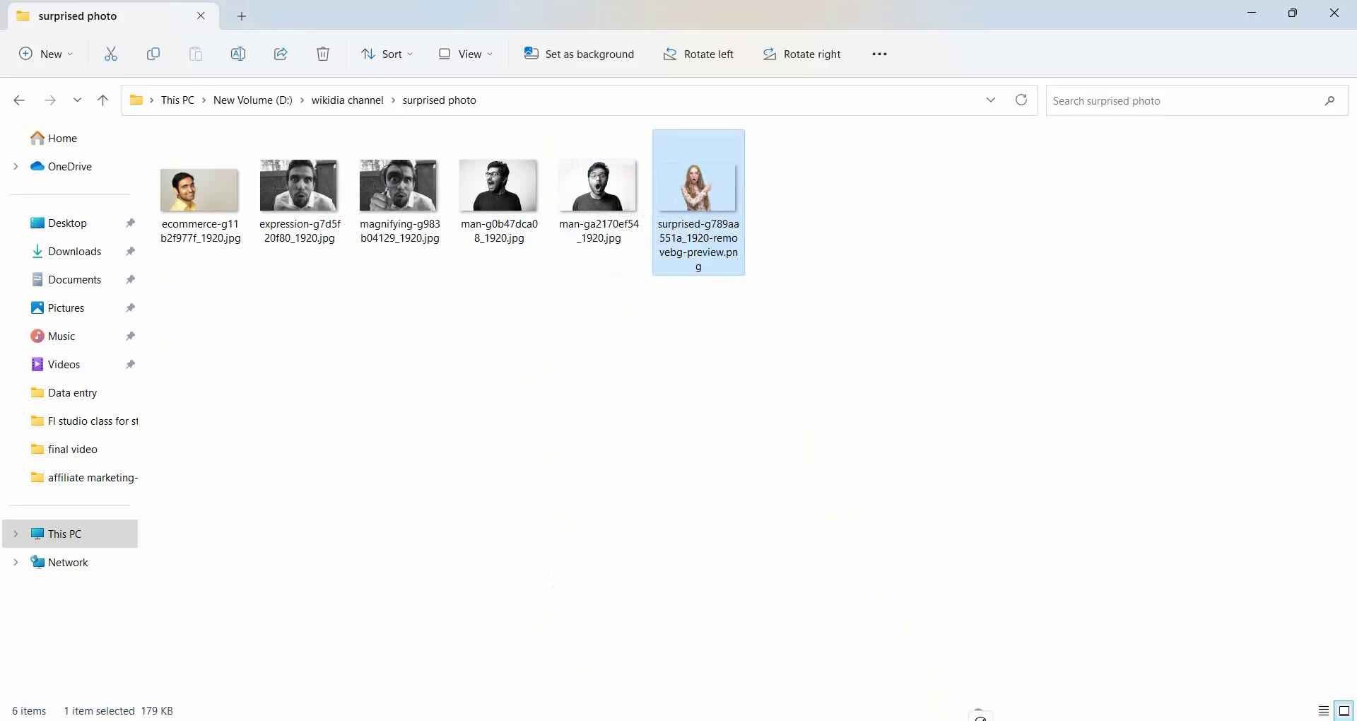
drag(979, 715, 633, 303)
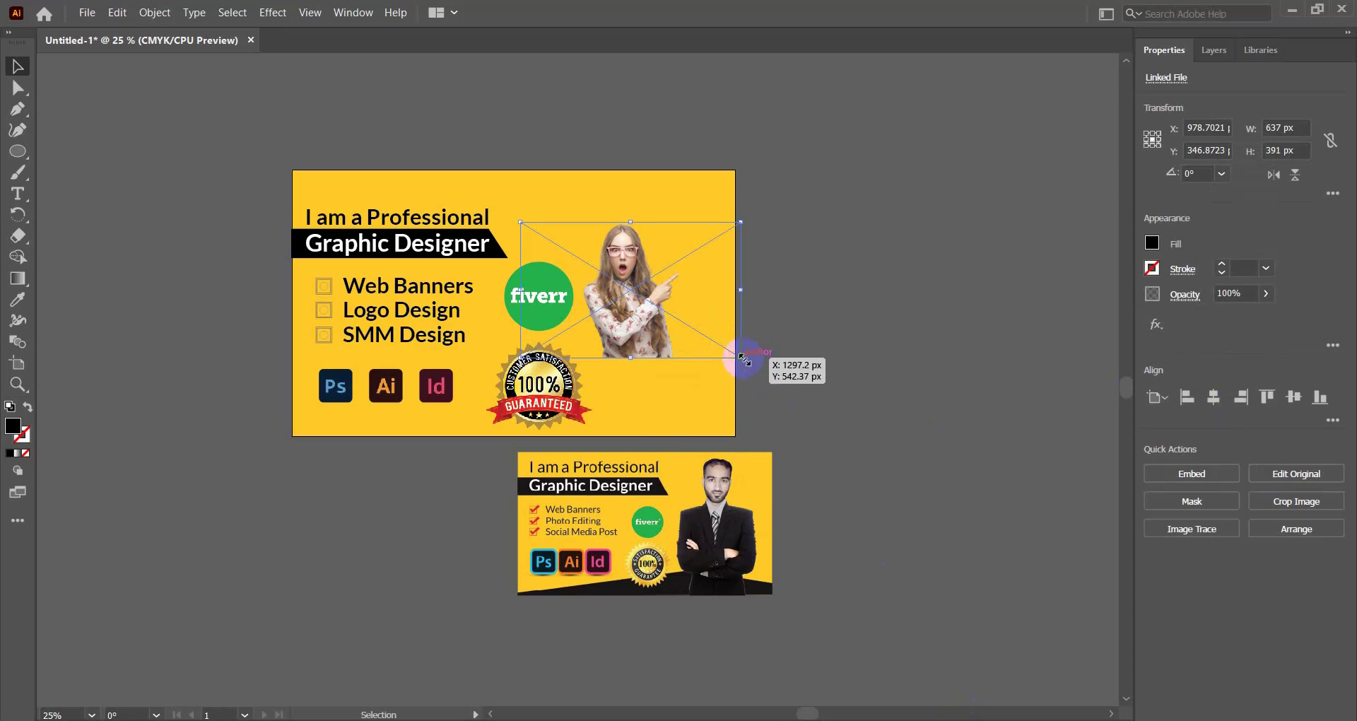
Step: Enlarge the woman to 819 px wide and reflect her vertically to face the logo
drag(741, 357, 772, 376)
right_click(629, 289)
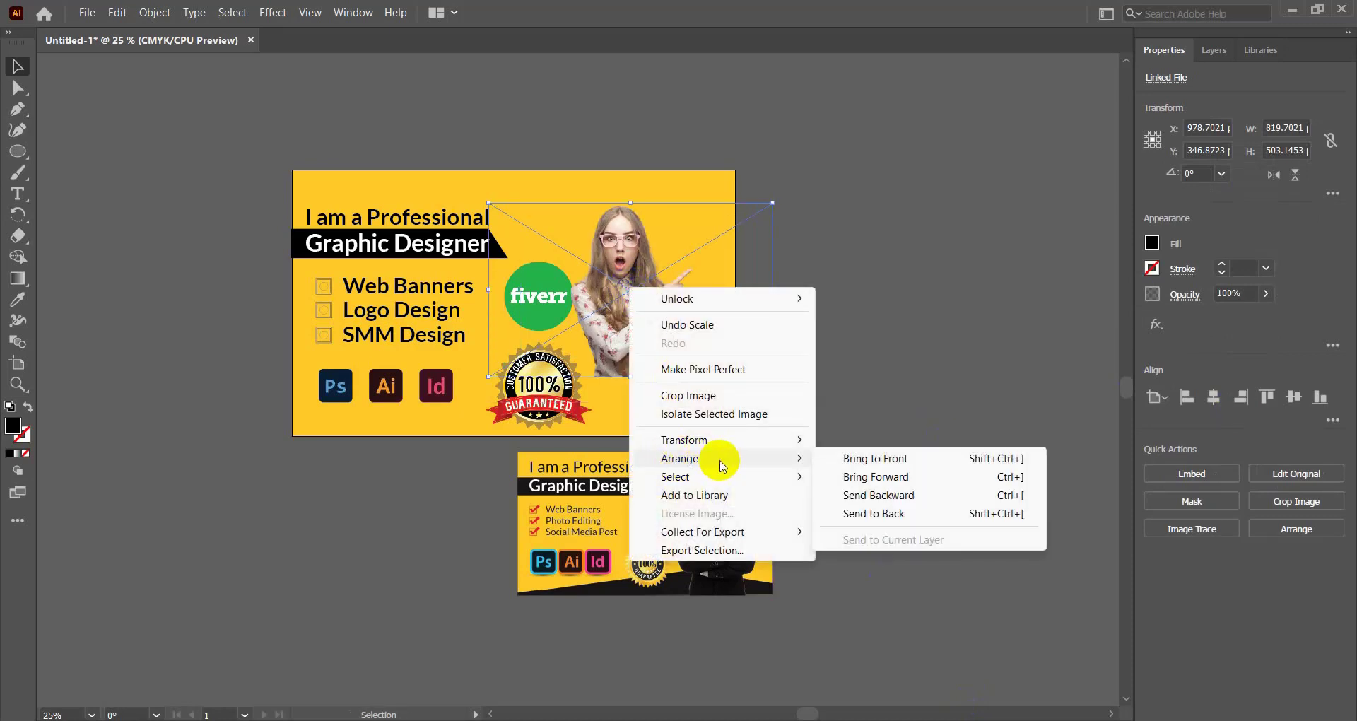
mouse_move(729, 446)
click(866, 477)
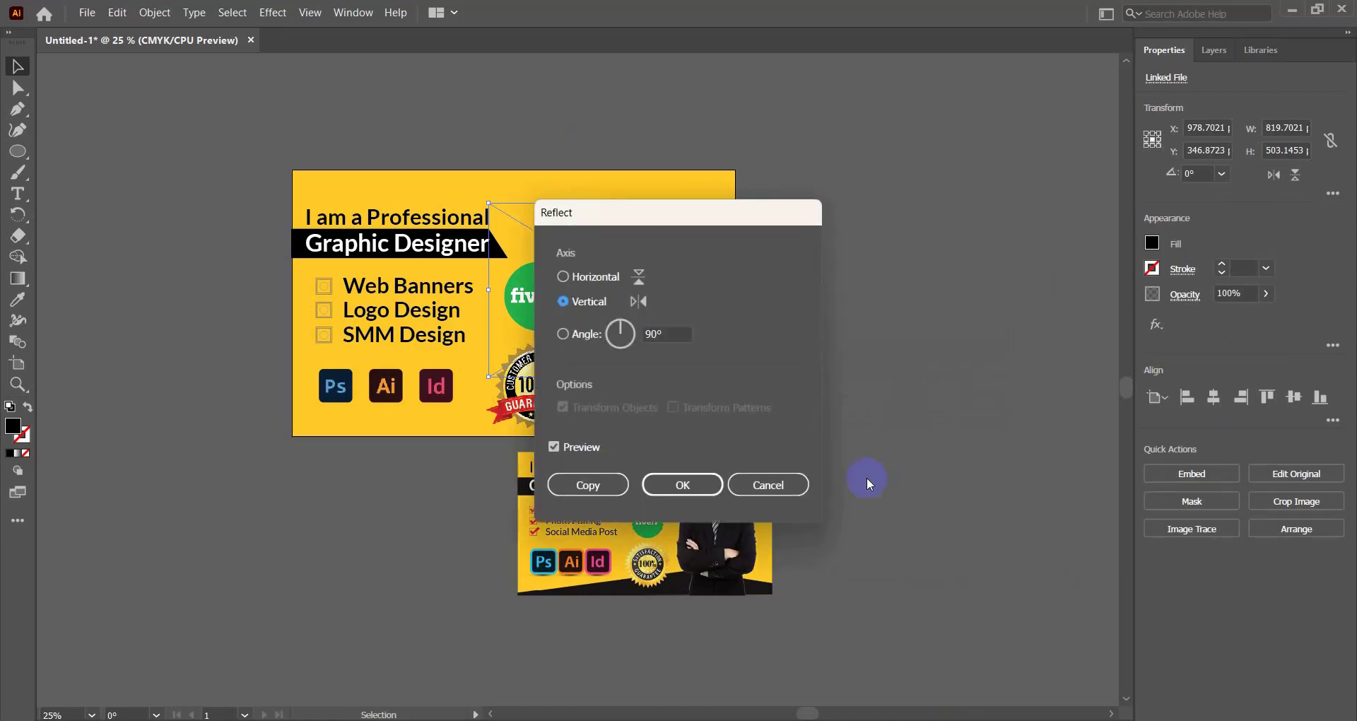
click(676, 485)
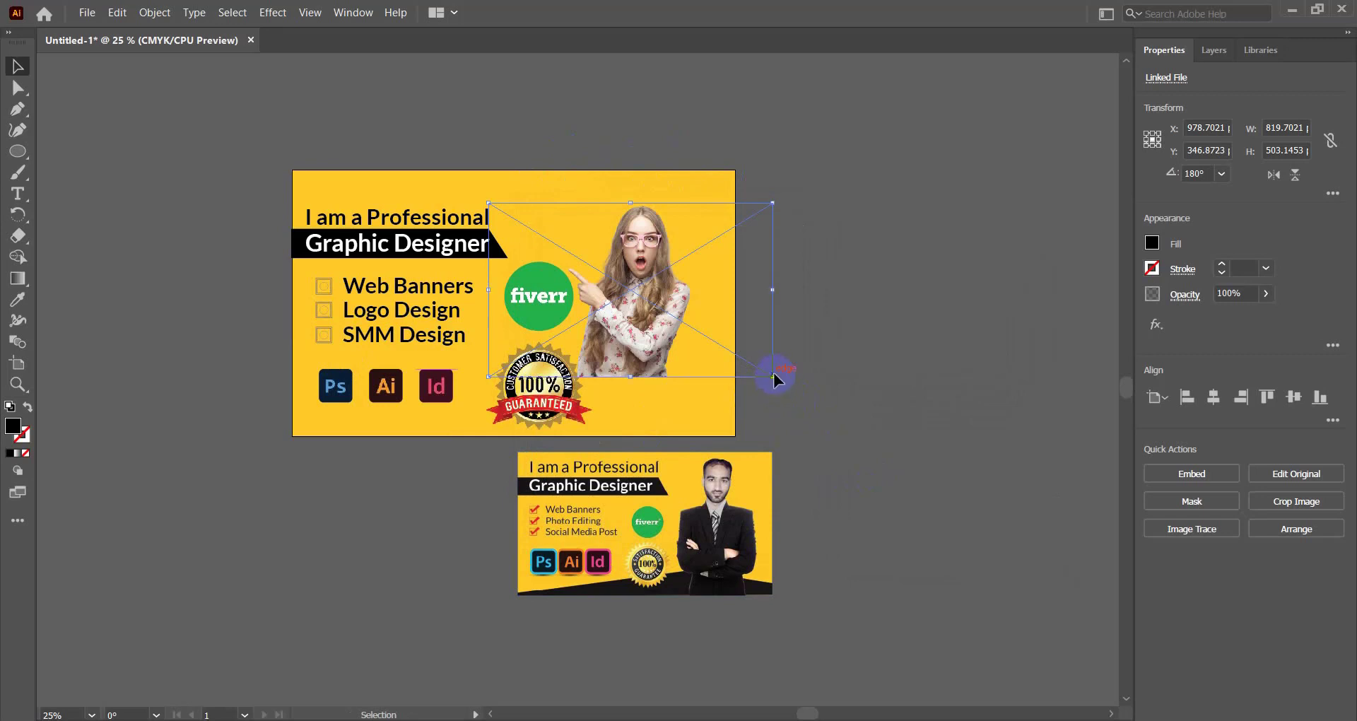
Step: Enlarge the woman to about 1186 px wide and position her at the banner's right edge
drag(773, 377, 813, 401)
drag(618, 356, 640, 390)
drag(842, 446, 864, 460)
drag(690, 395, 677, 370)
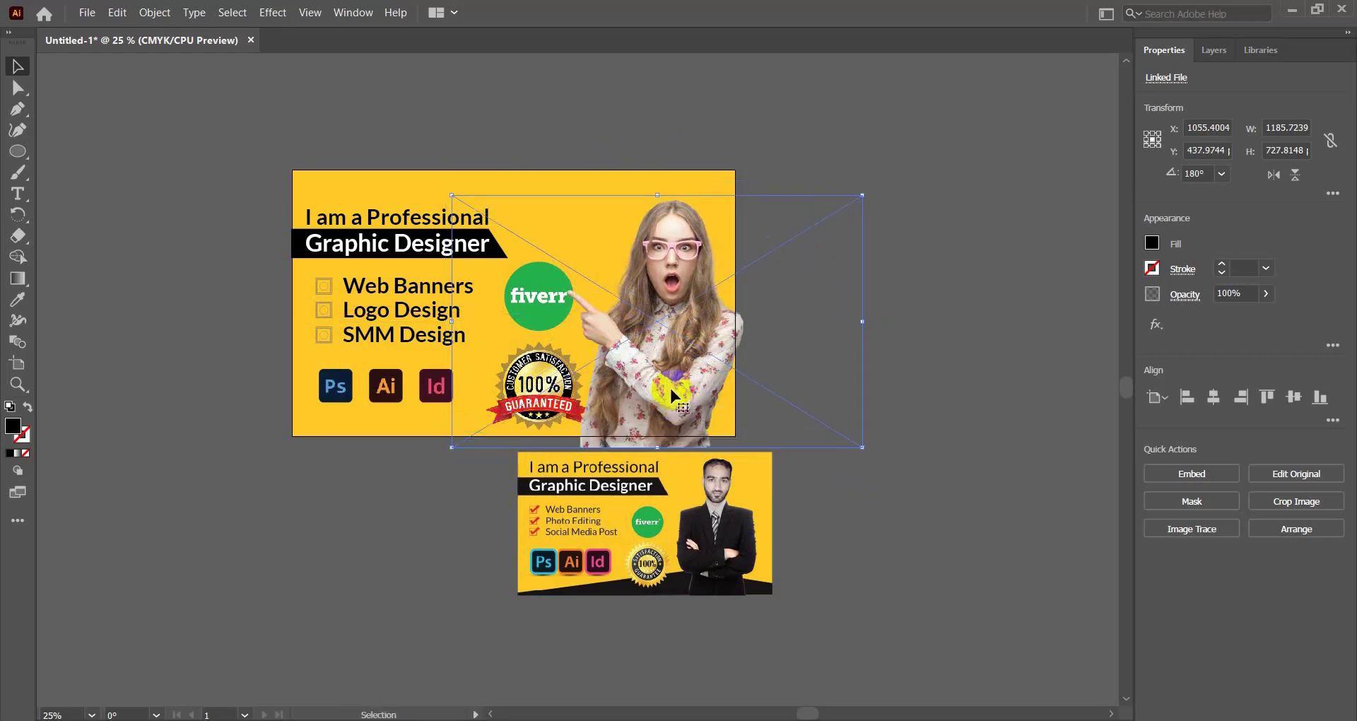
drag(669, 386, 669, 378)
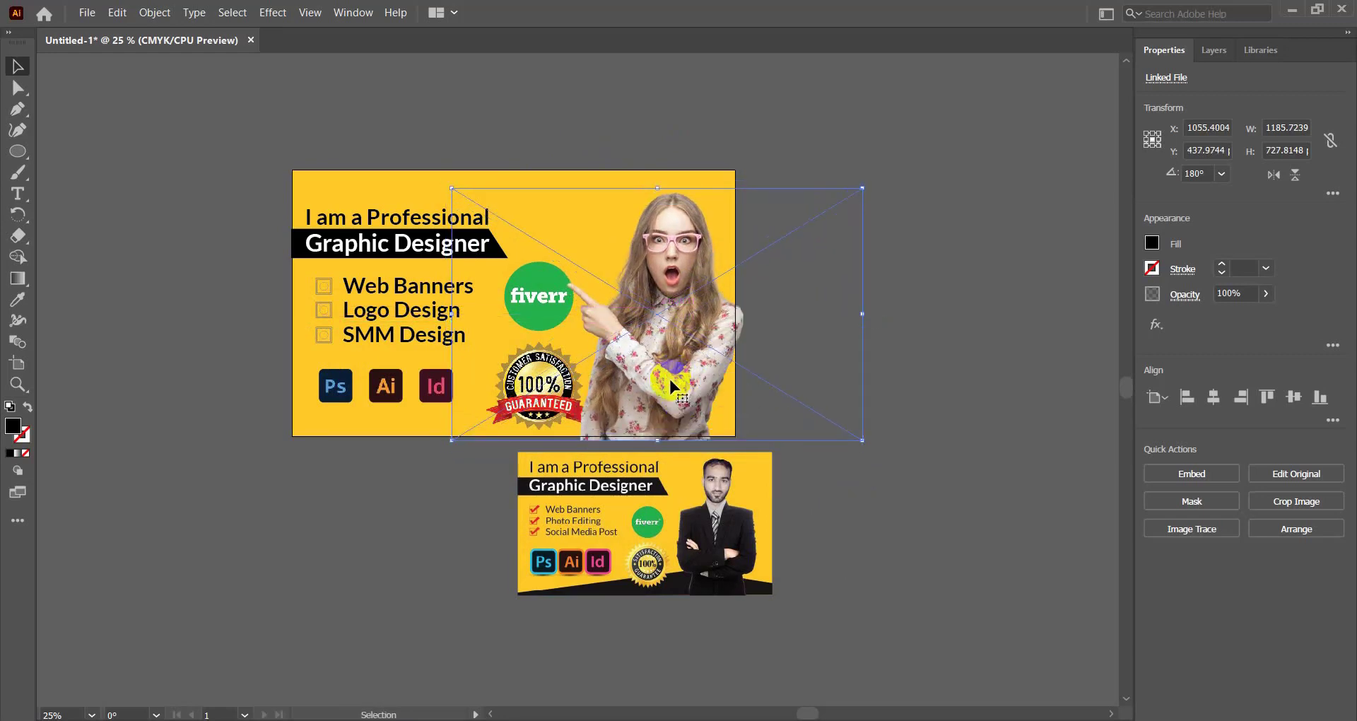
Step: Embed the woman image and nudge it slightly into place
click(1192, 472)
click(950, 460)
click(551, 385)
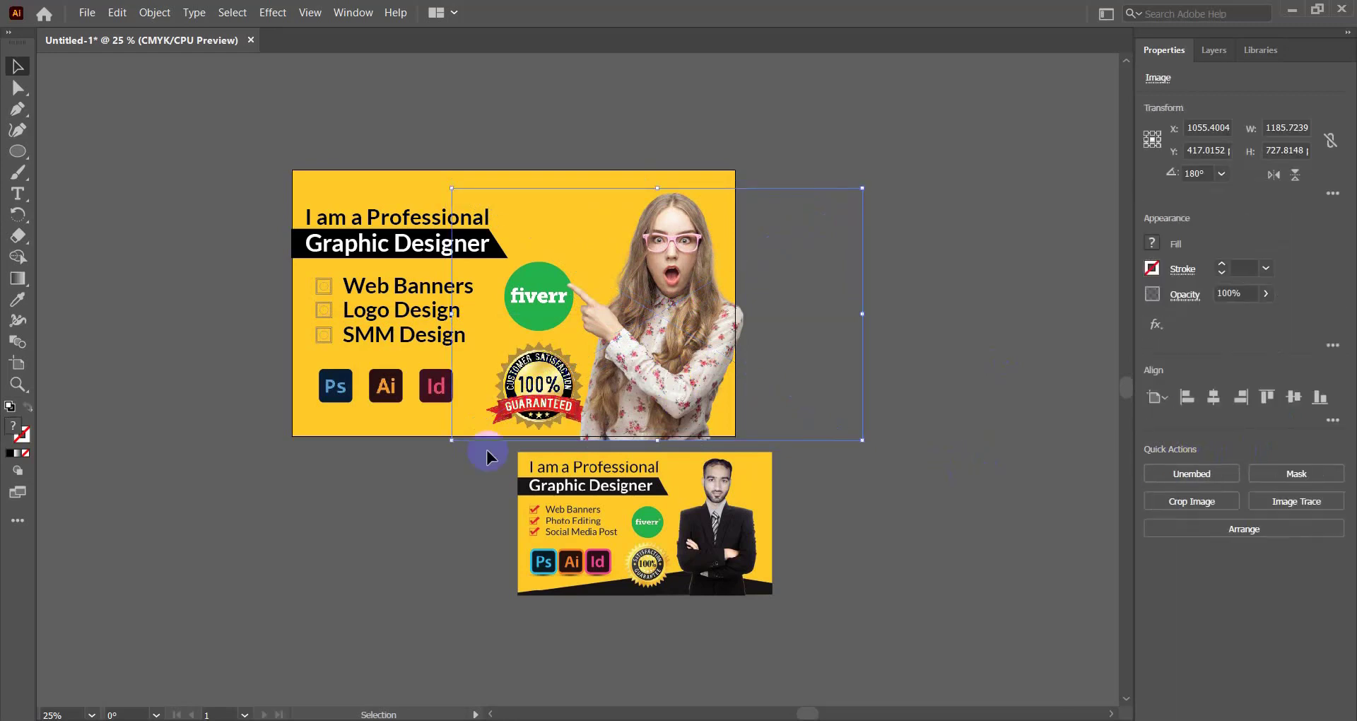
click(405, 456)
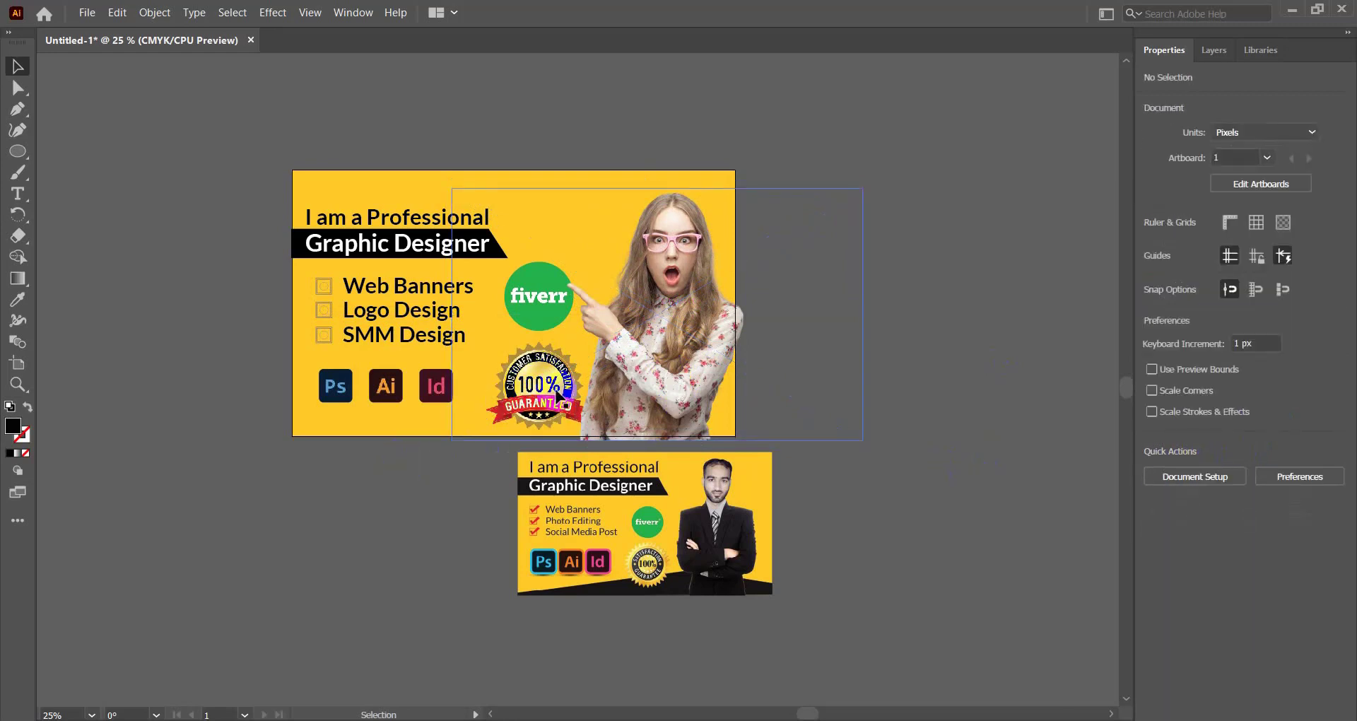
click(682, 342)
drag(677, 332, 706, 352)
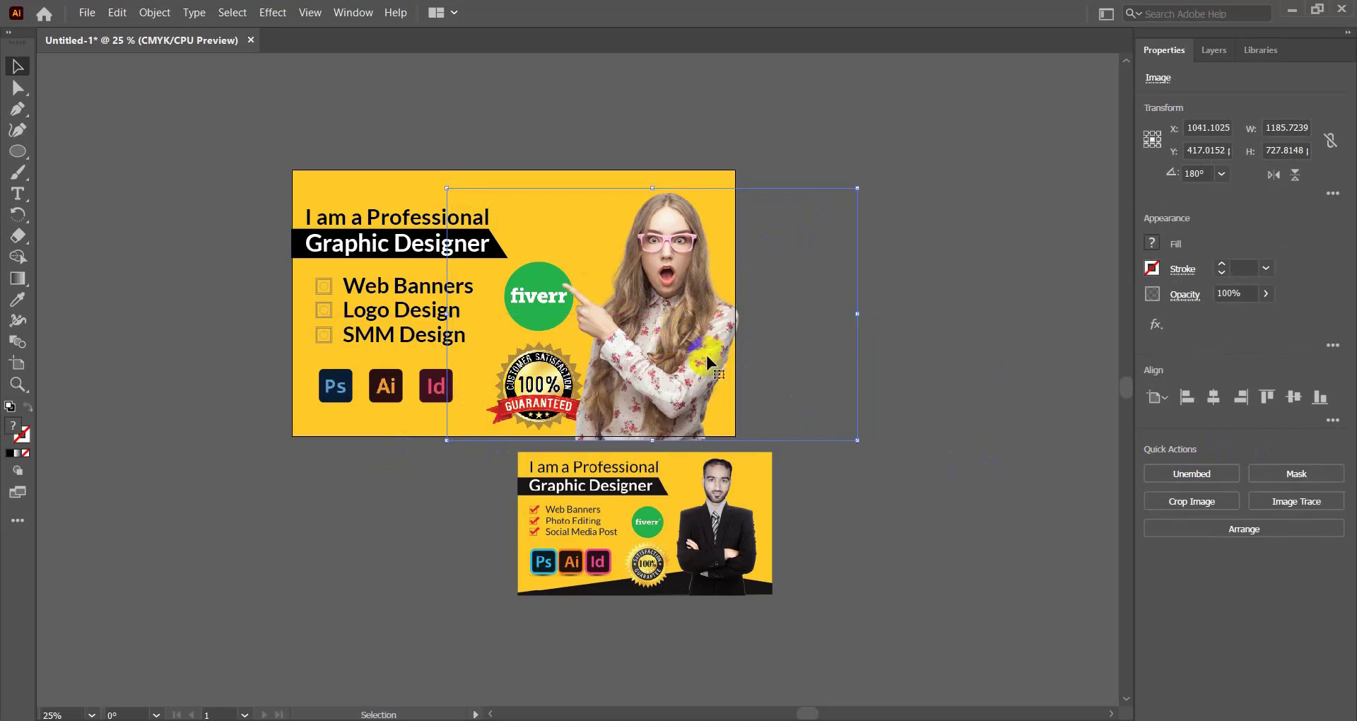
click(858, 511)
click(668, 373)
Step: Move the 100% guarantee badge and the green Fiverr circle slightly left
key(ctrl+shift+a)
key(v)
click(554, 404)
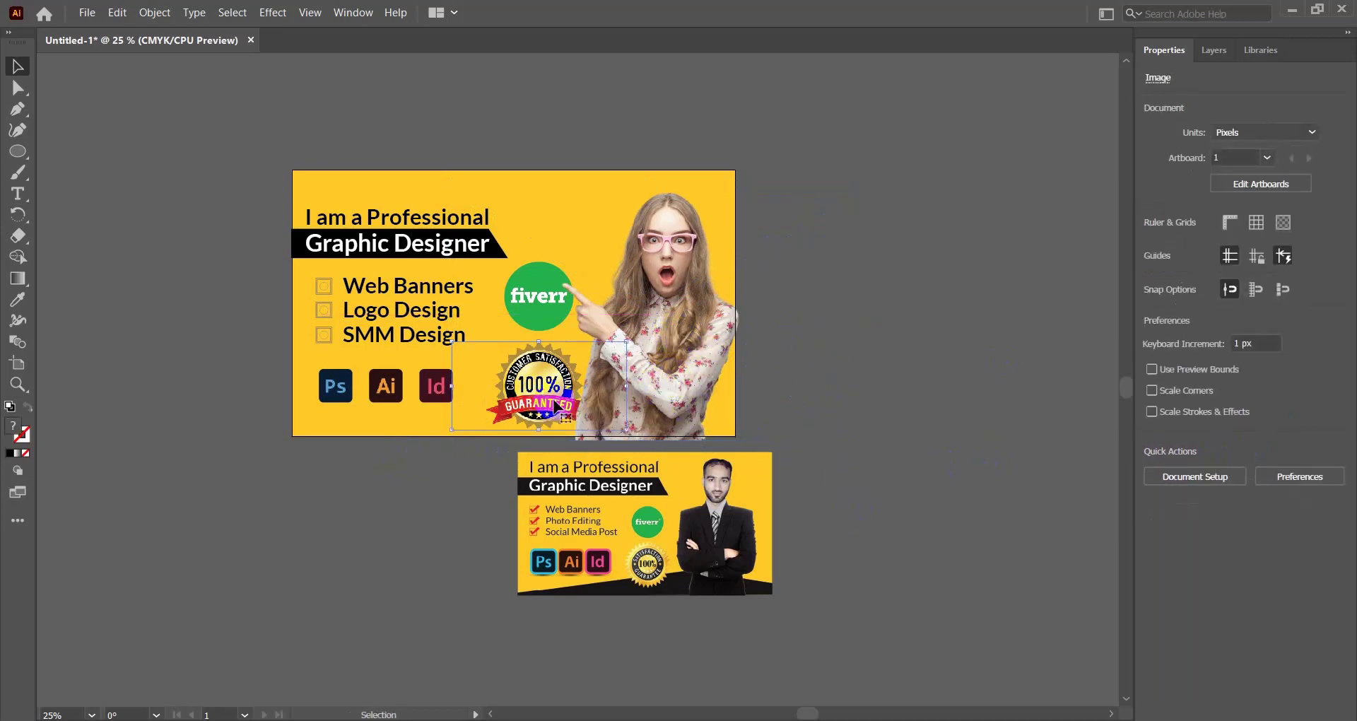
drag(555, 404, 534, 399)
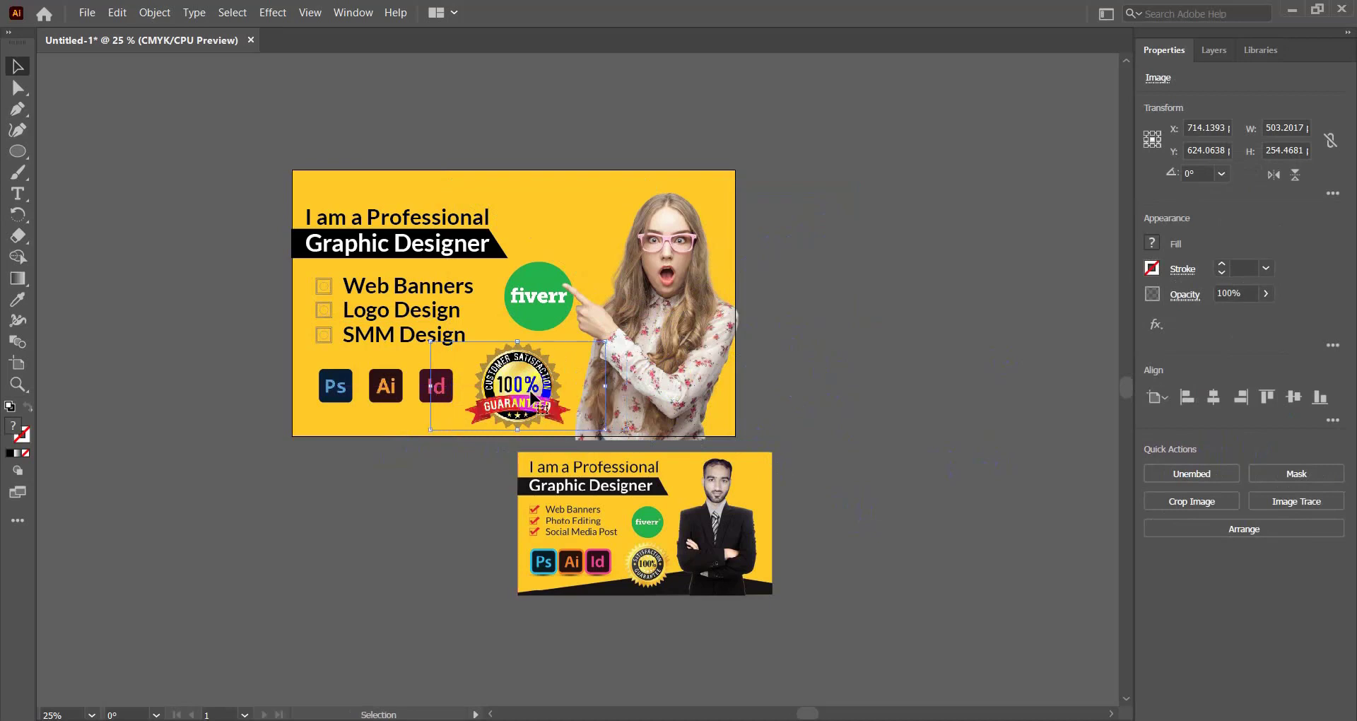
click(850, 424)
drag(536, 303, 510, 309)
click(858, 396)
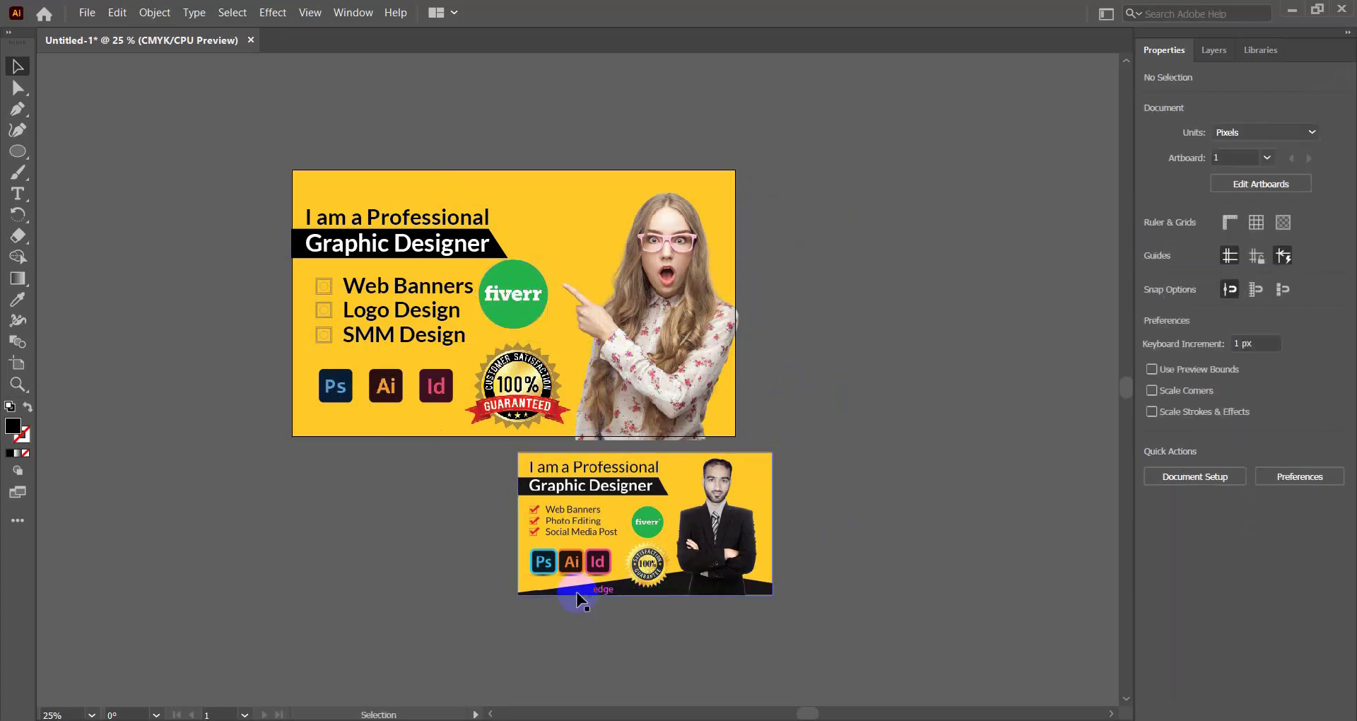
scroll(736, 575, down, 3)
Step: Move the small reference banner further down, away from the main artboard
scroll(739, 572, up, 2)
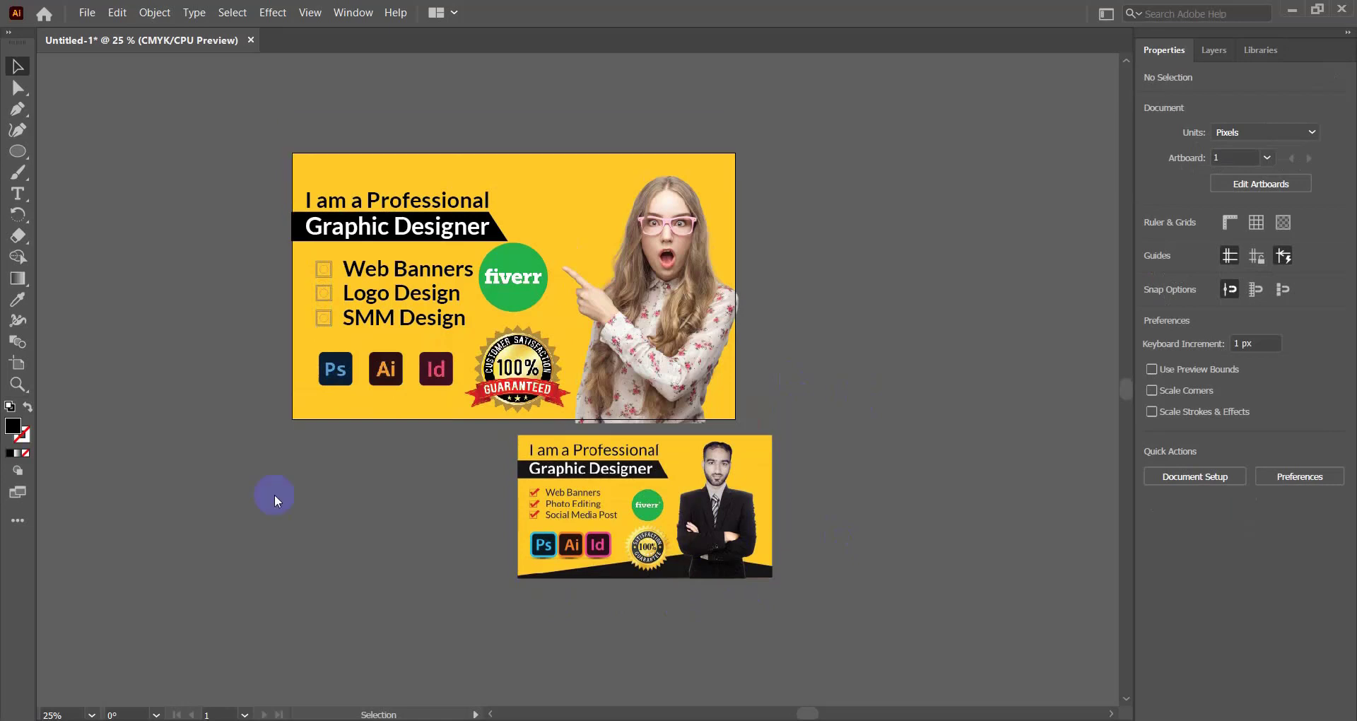
click(7, 108)
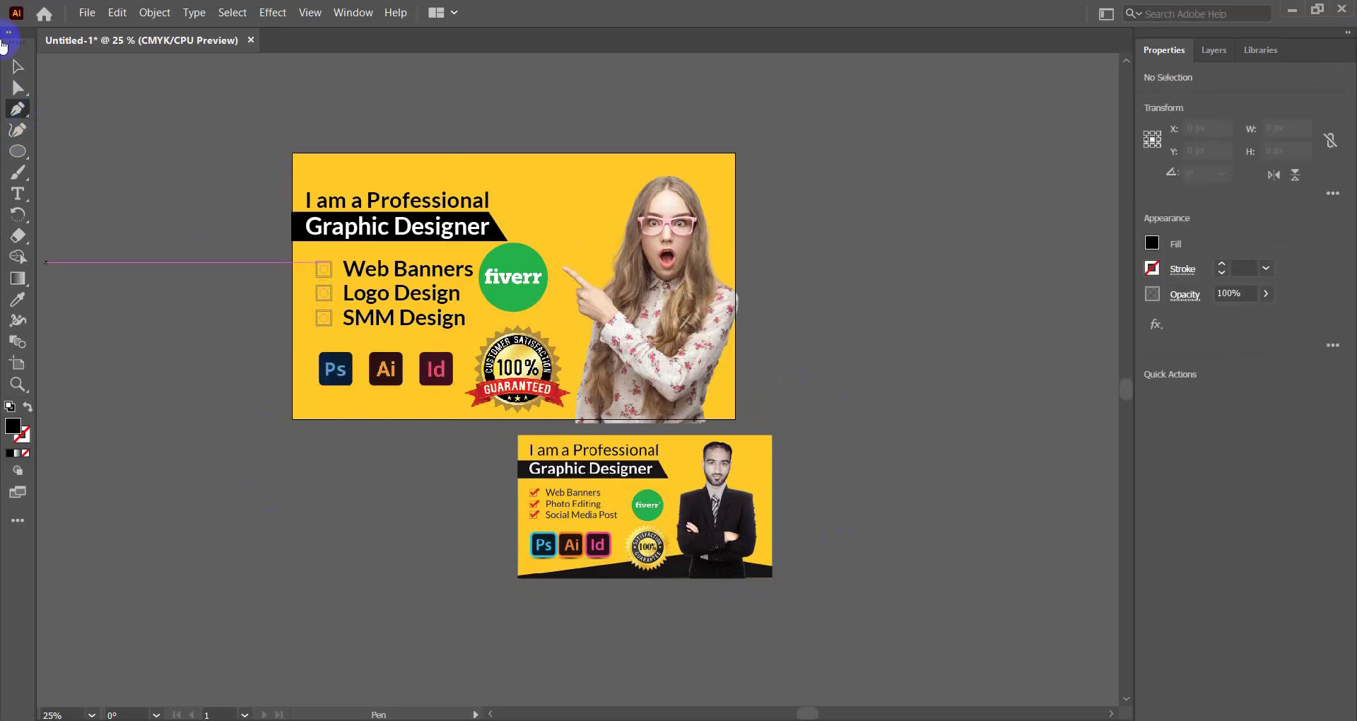
click(19, 66)
drag(159, 168, 769, 417)
click(769, 415)
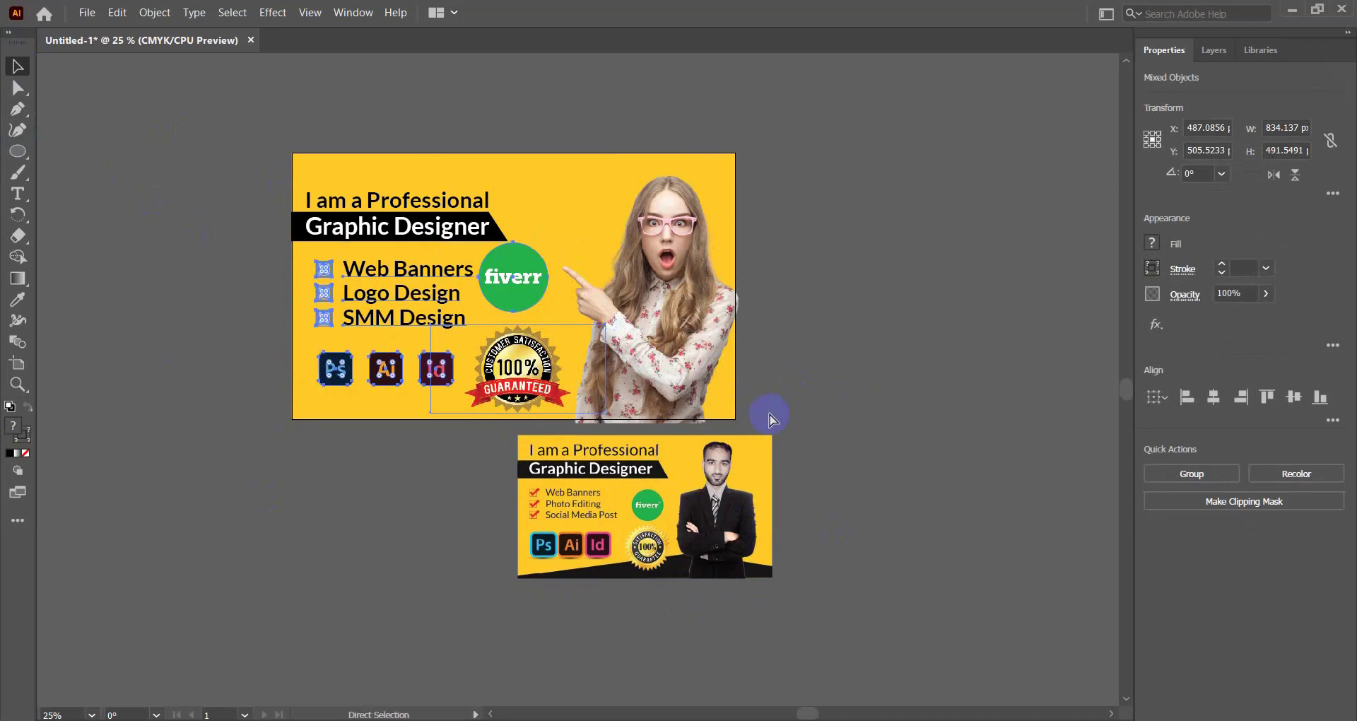
drag(707, 494, 657, 566)
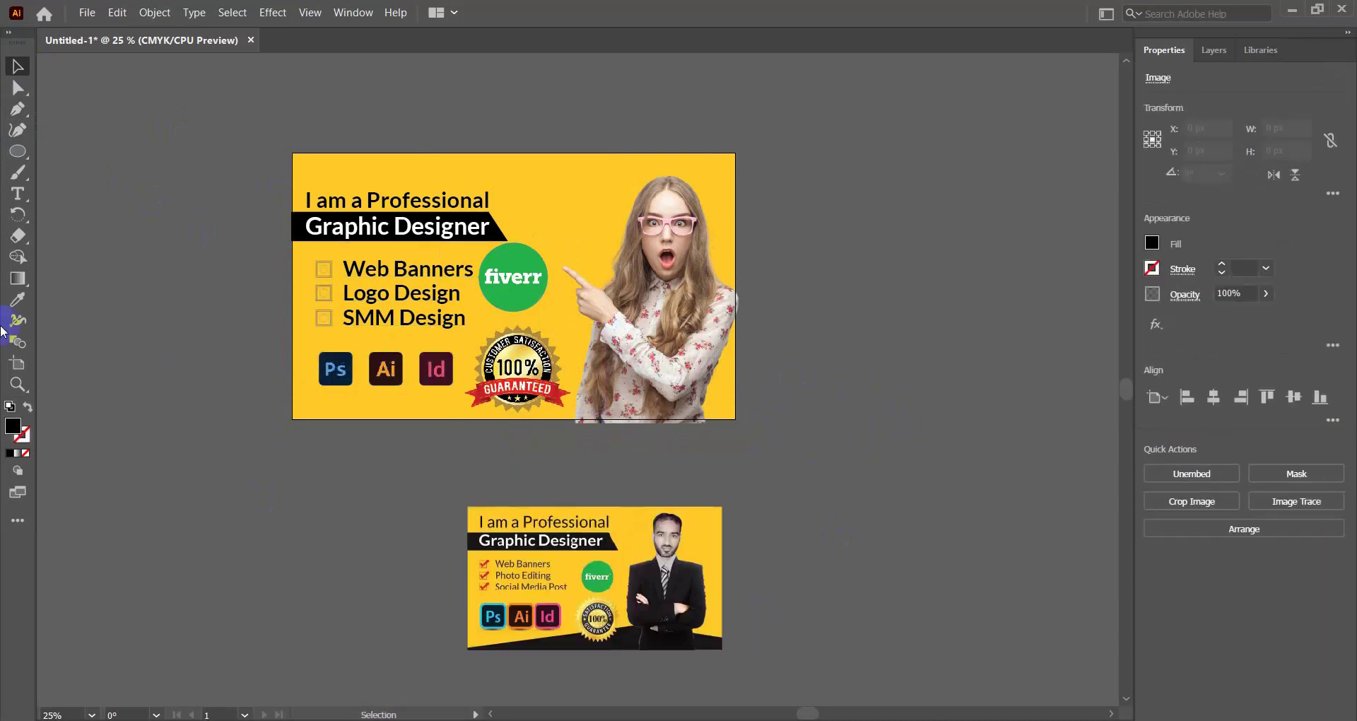
Step: Draw a black wedge along the banner's bottom edge with a raised middle point
key(p)
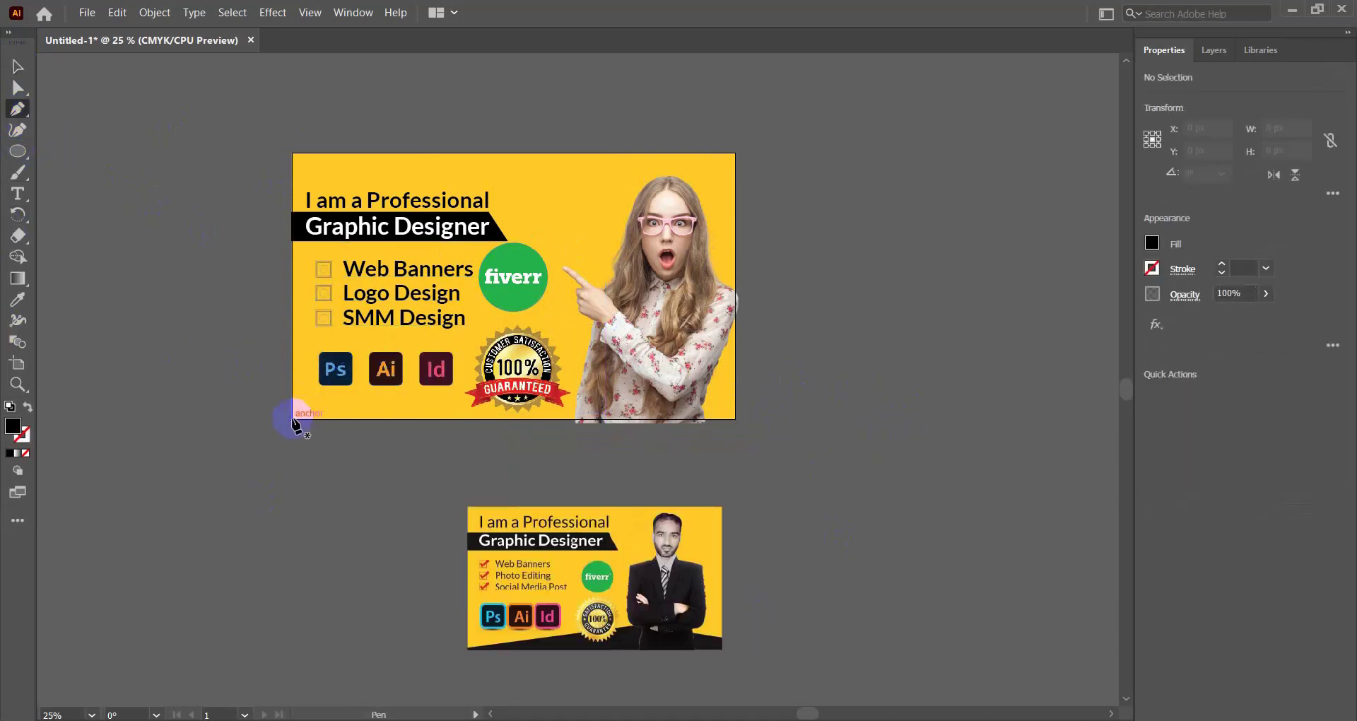
click(291, 419)
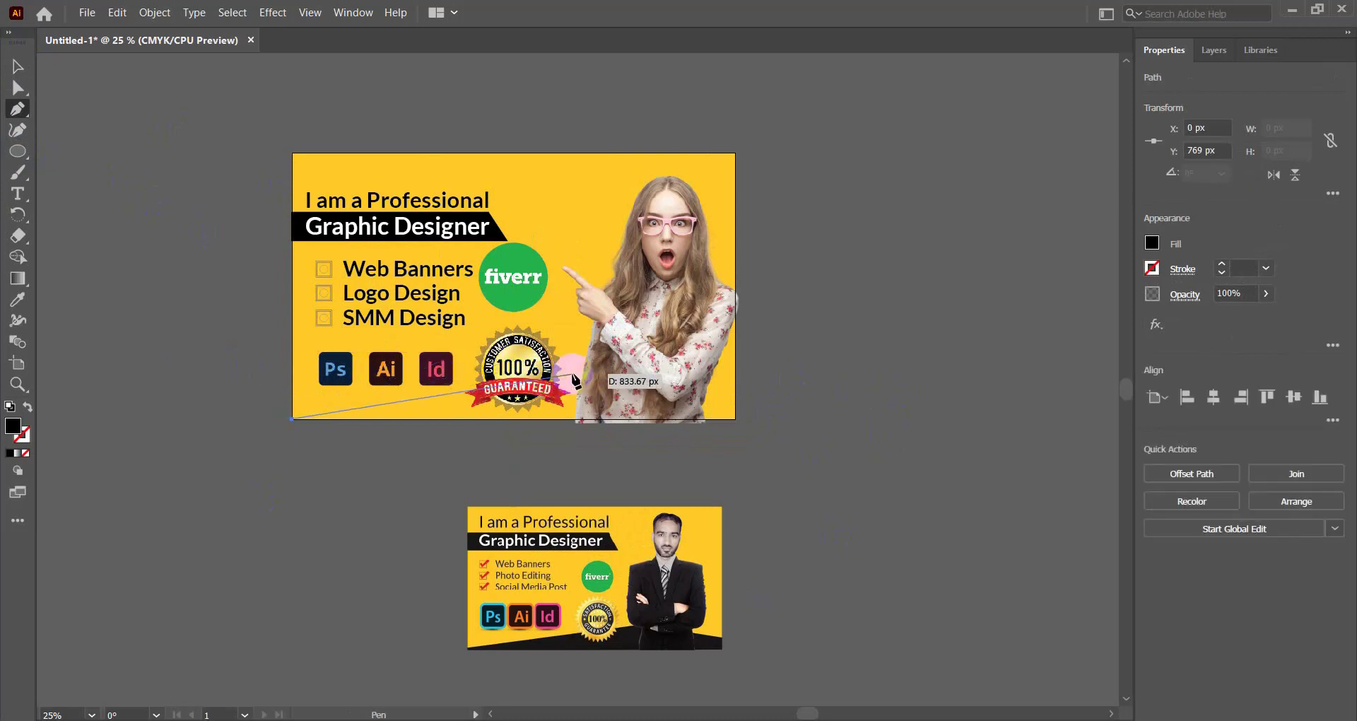
click(594, 369)
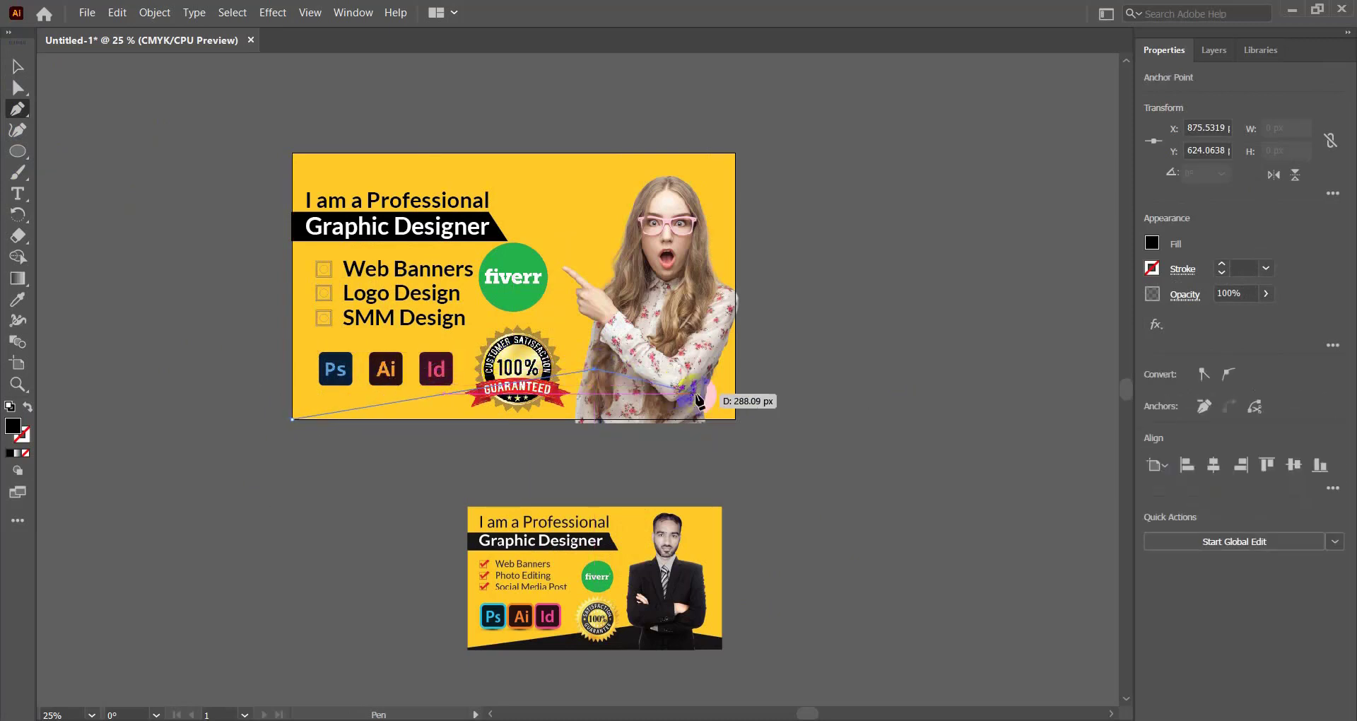
click(735, 419)
click(293, 420)
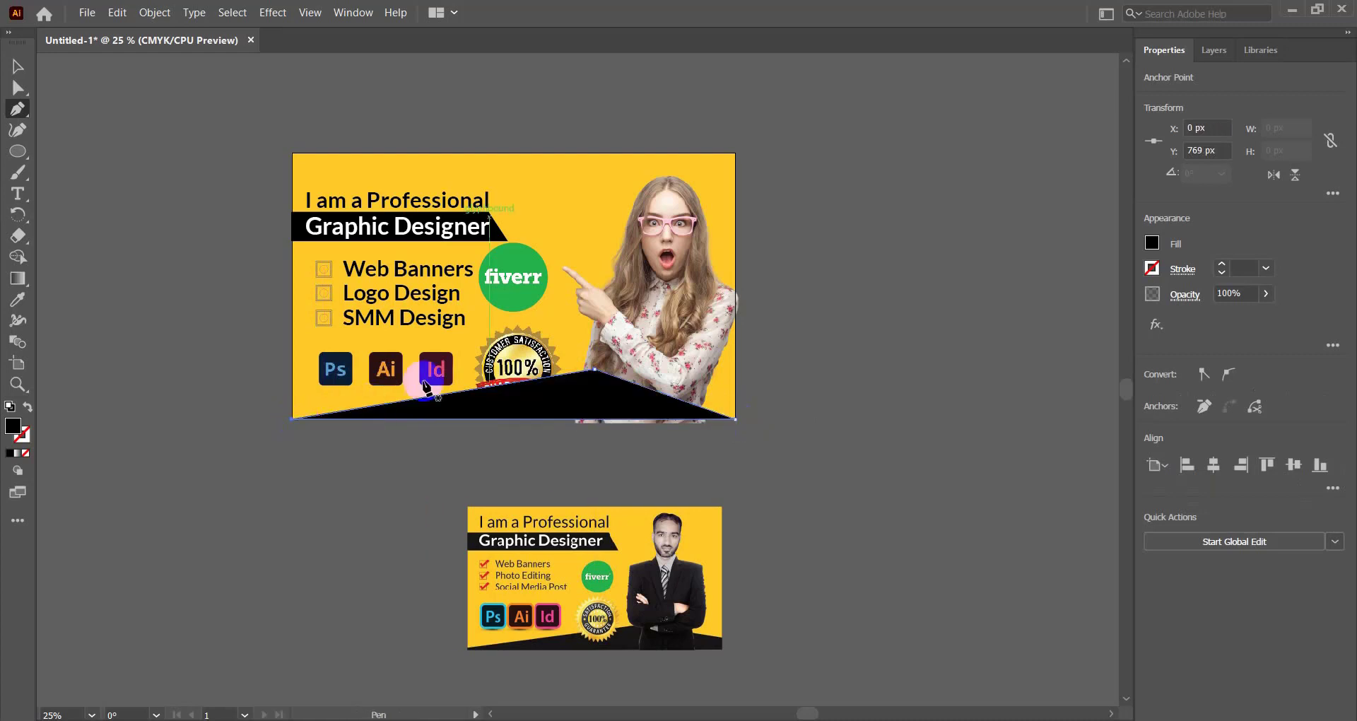
click(18, 66)
click(611, 409)
Step: Send the wedge backward behind the woman and badge, and delete the small reference banner
click(558, 396)
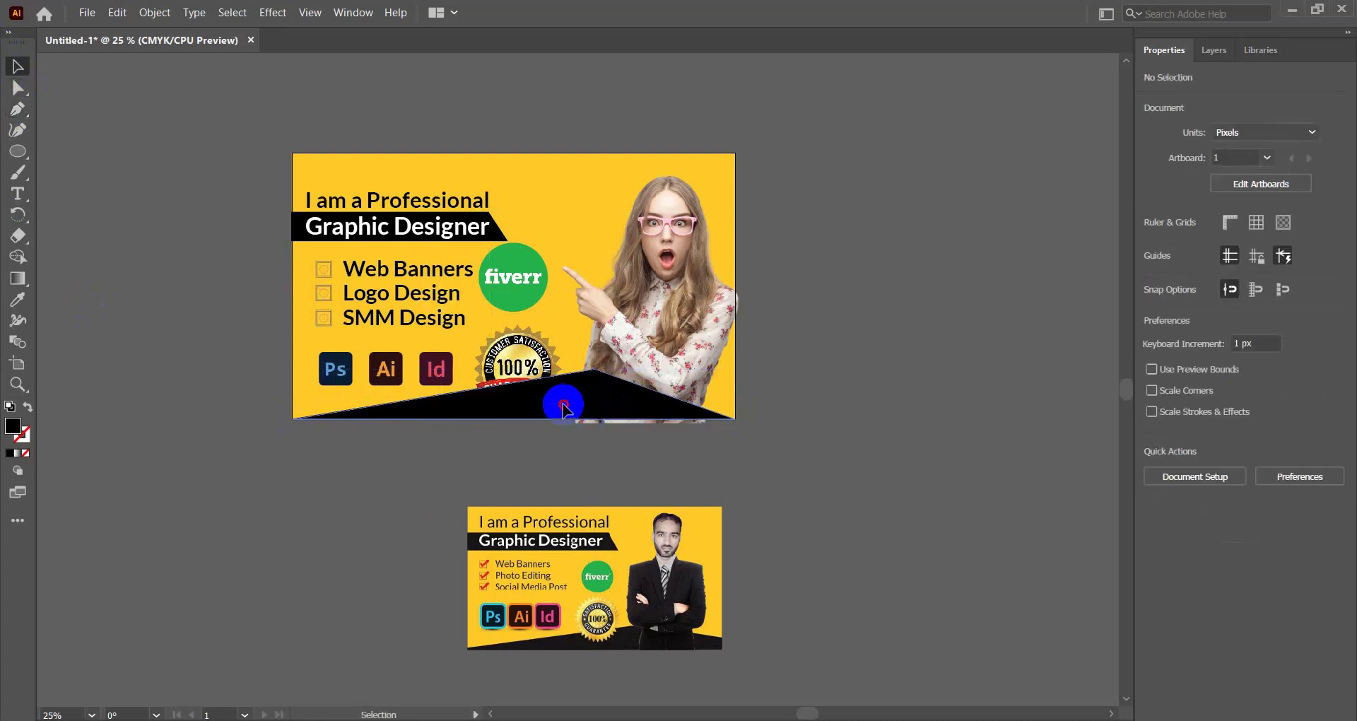
right_click(572, 397)
mouse_move(650, 636)
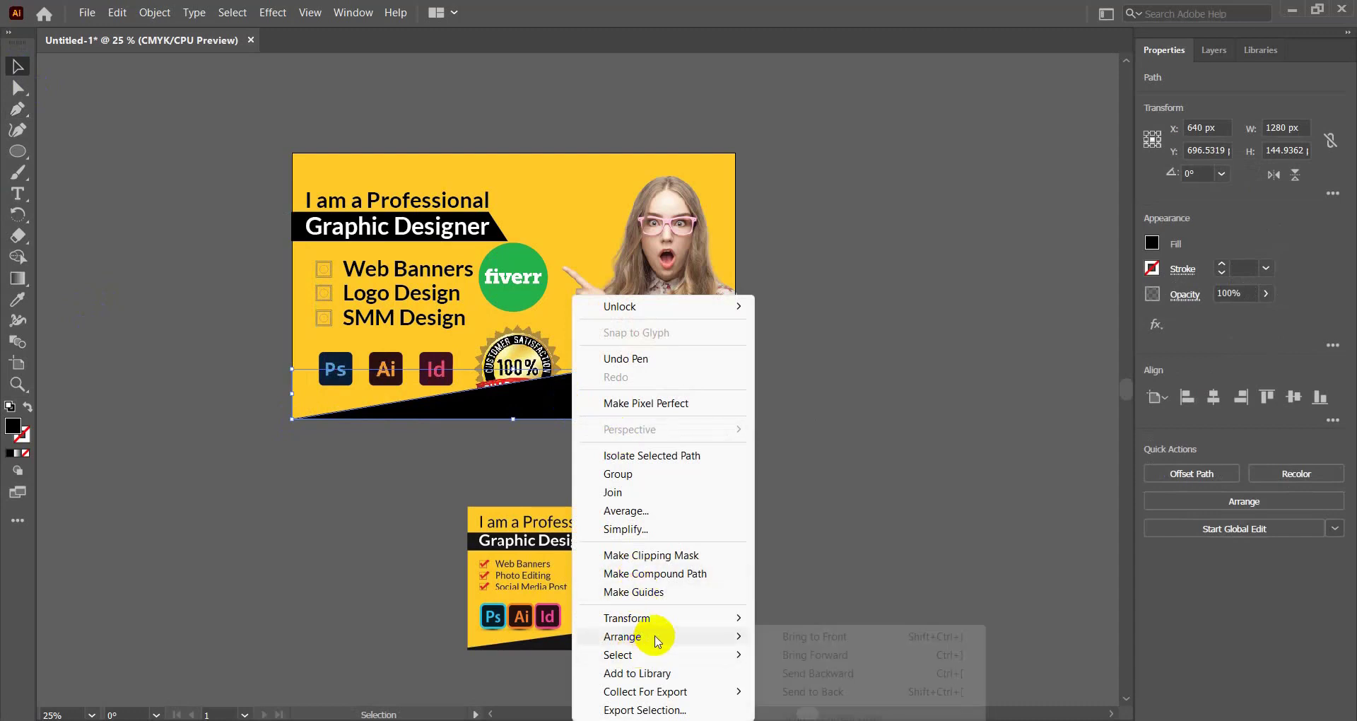
click(827, 691)
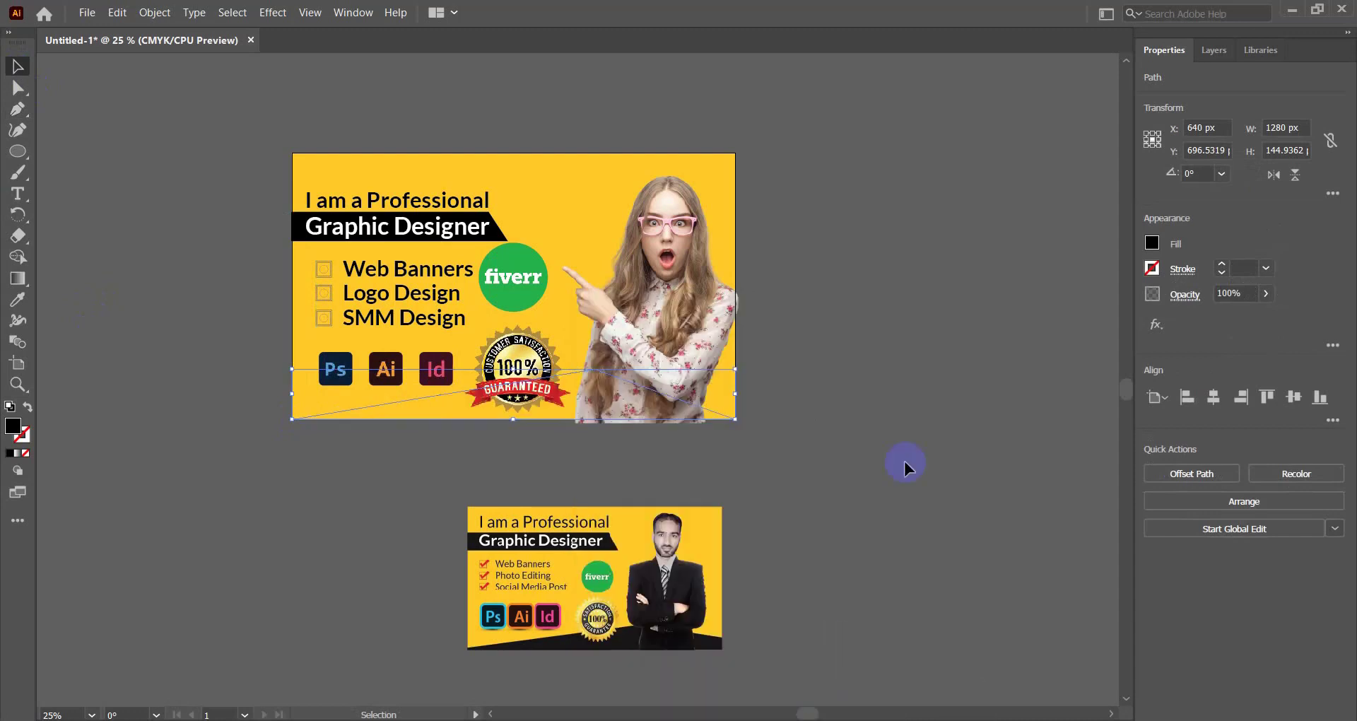
key(ctrl+z)
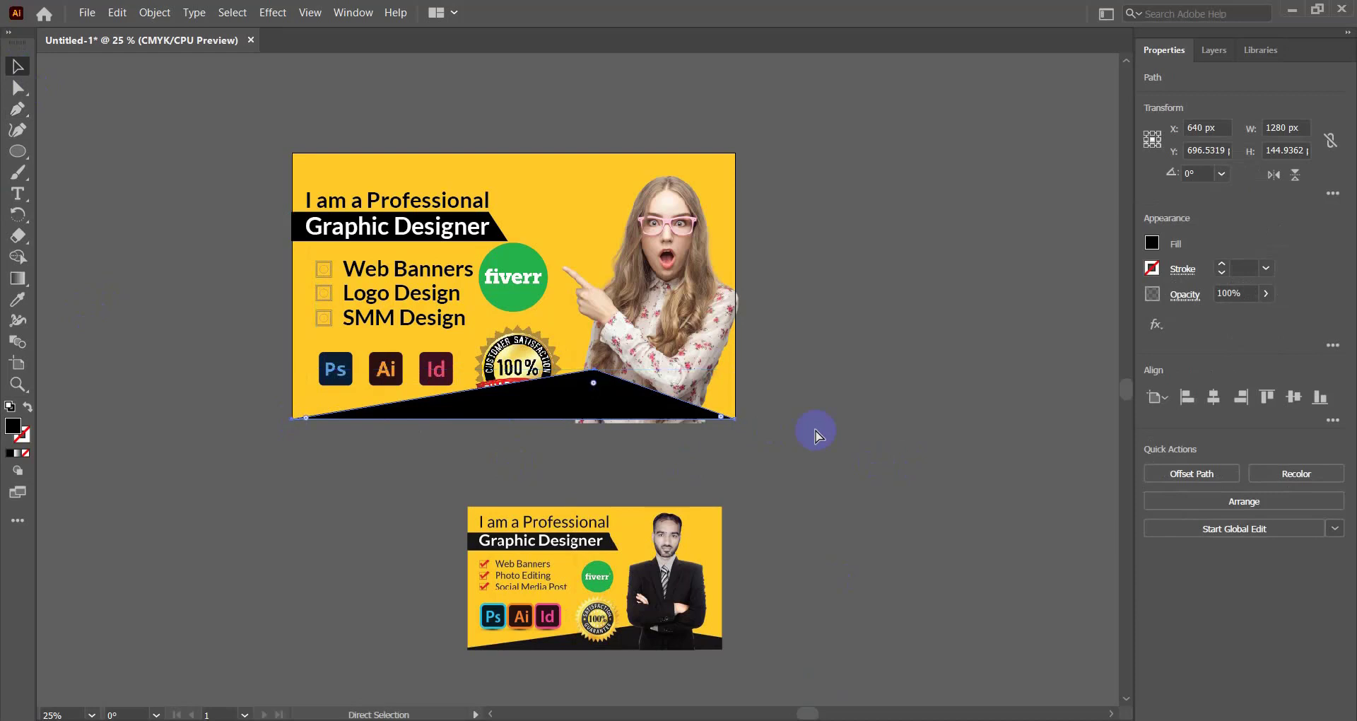
click(239, 324)
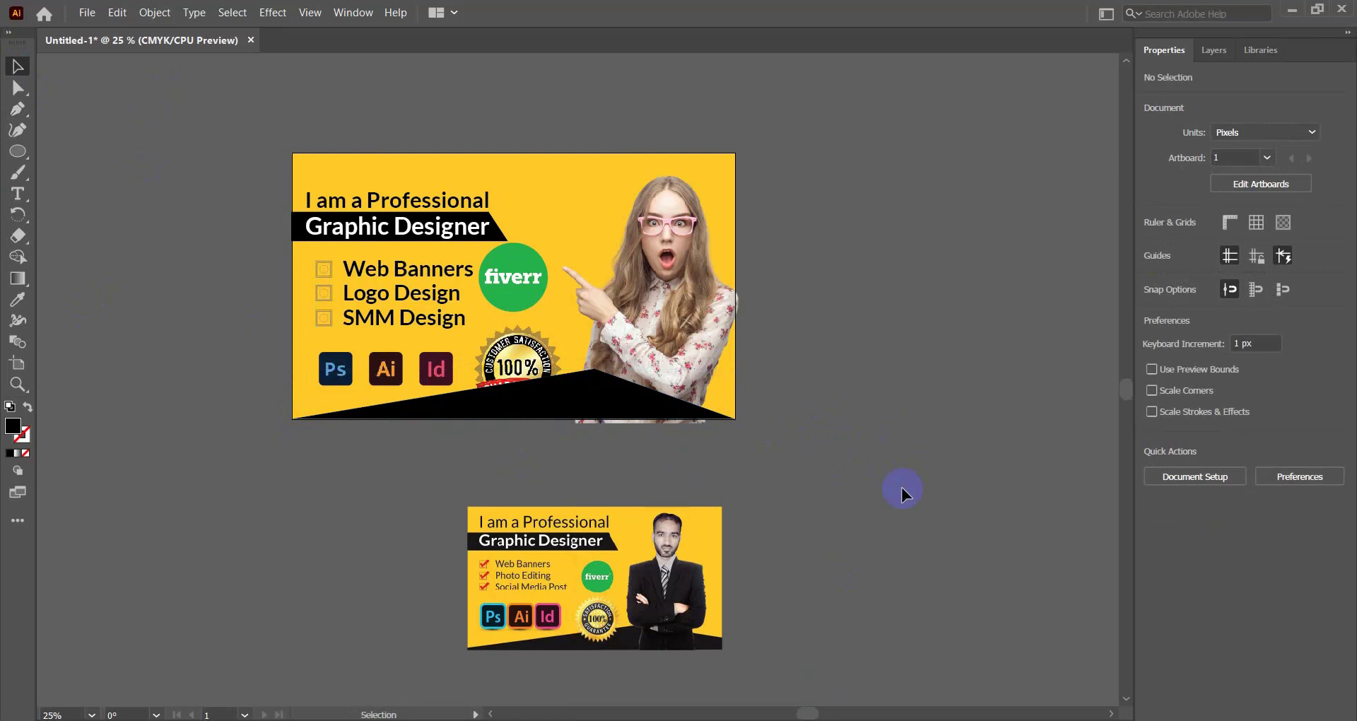
key(ctrl+z)
click(526, 410)
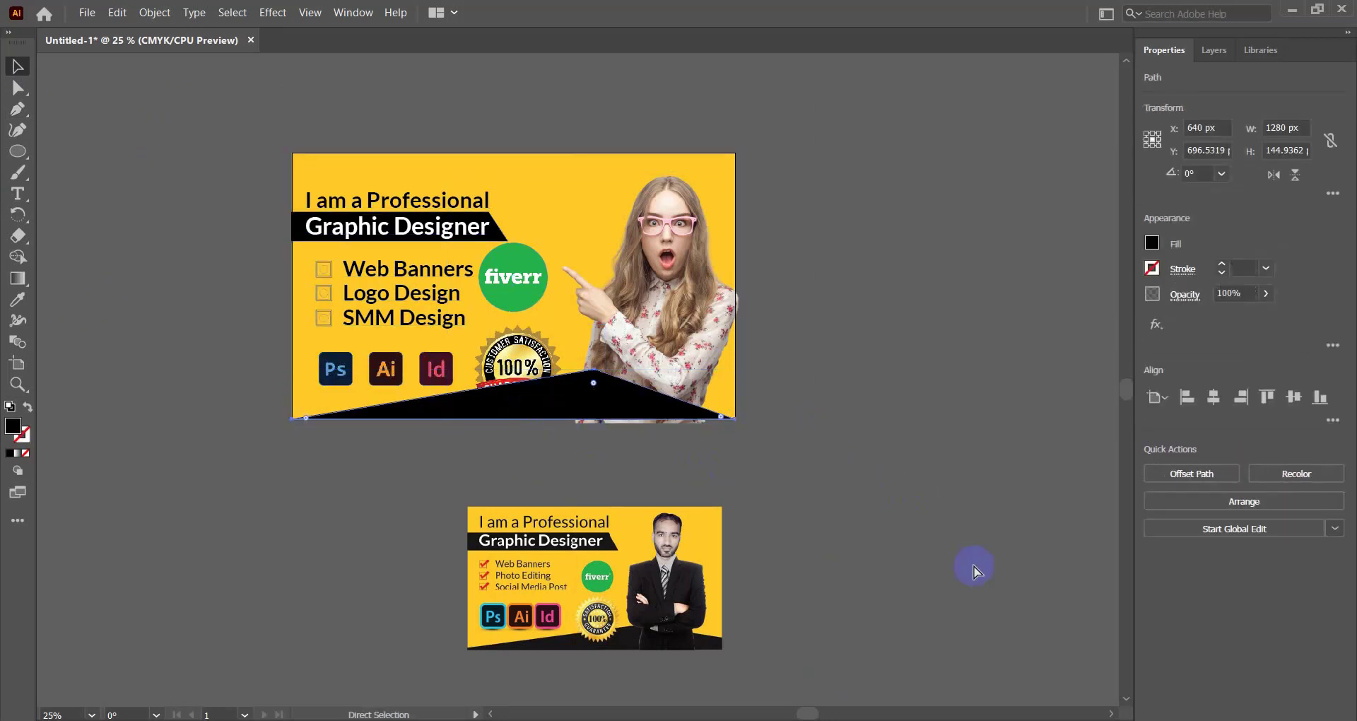
key(ctrl+bracketleft)
key(ctrl+bracketleft)
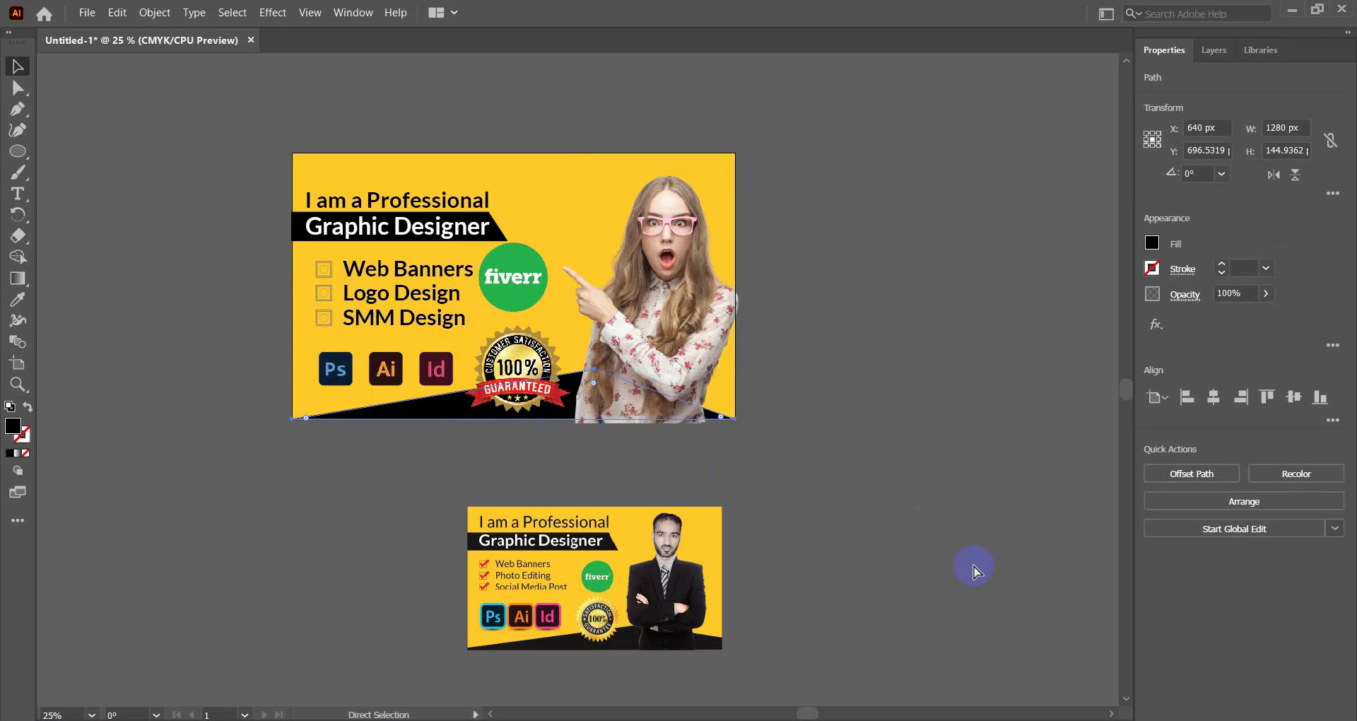
click(973, 456)
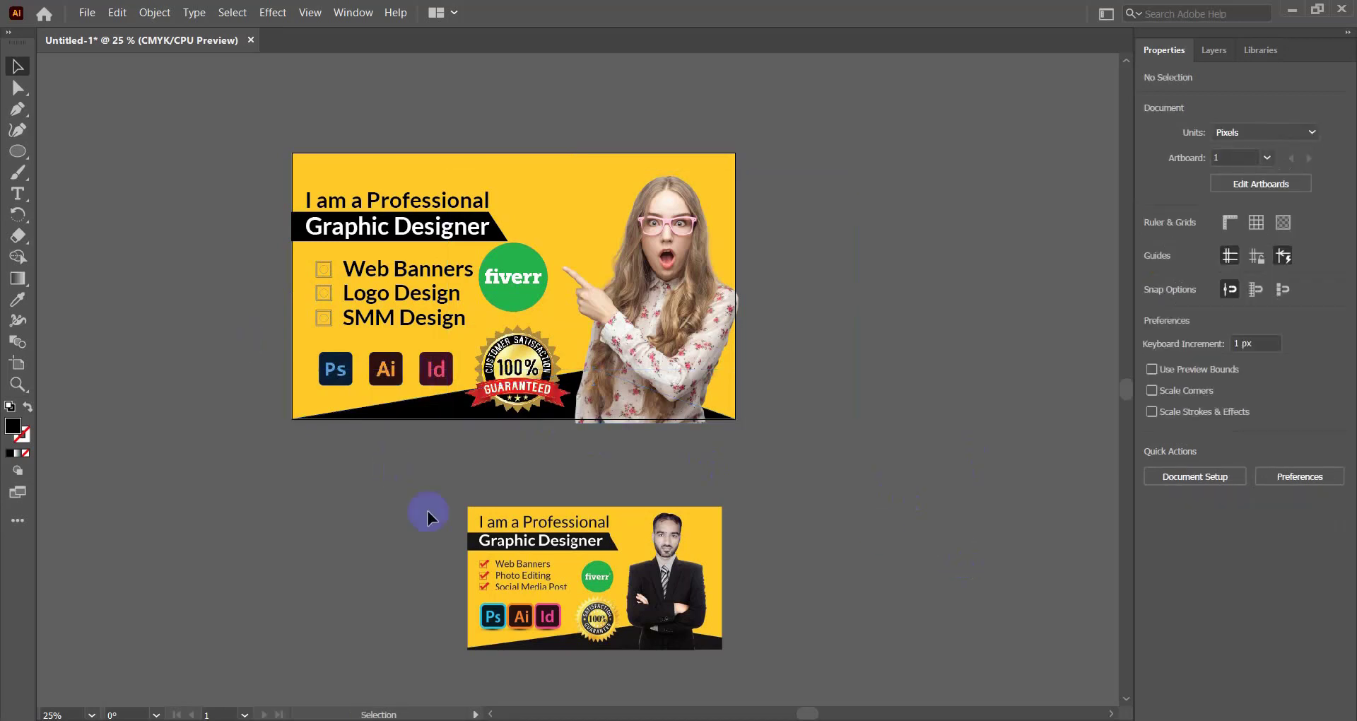
click(549, 537)
key(Delete)
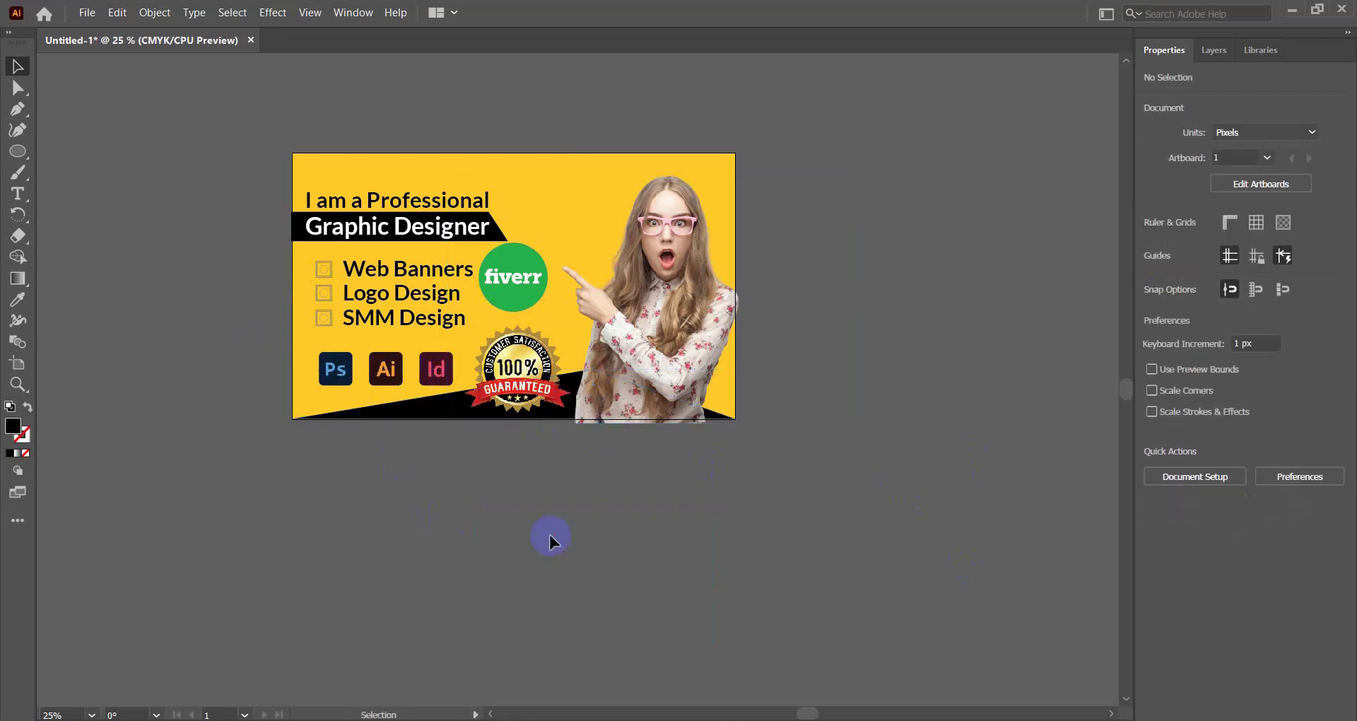
Step: Open Export > Save for Web (Legacy) with the JPEG High preset
scroll(367, 533, up, 4)
scroll(363, 522, down, 3)
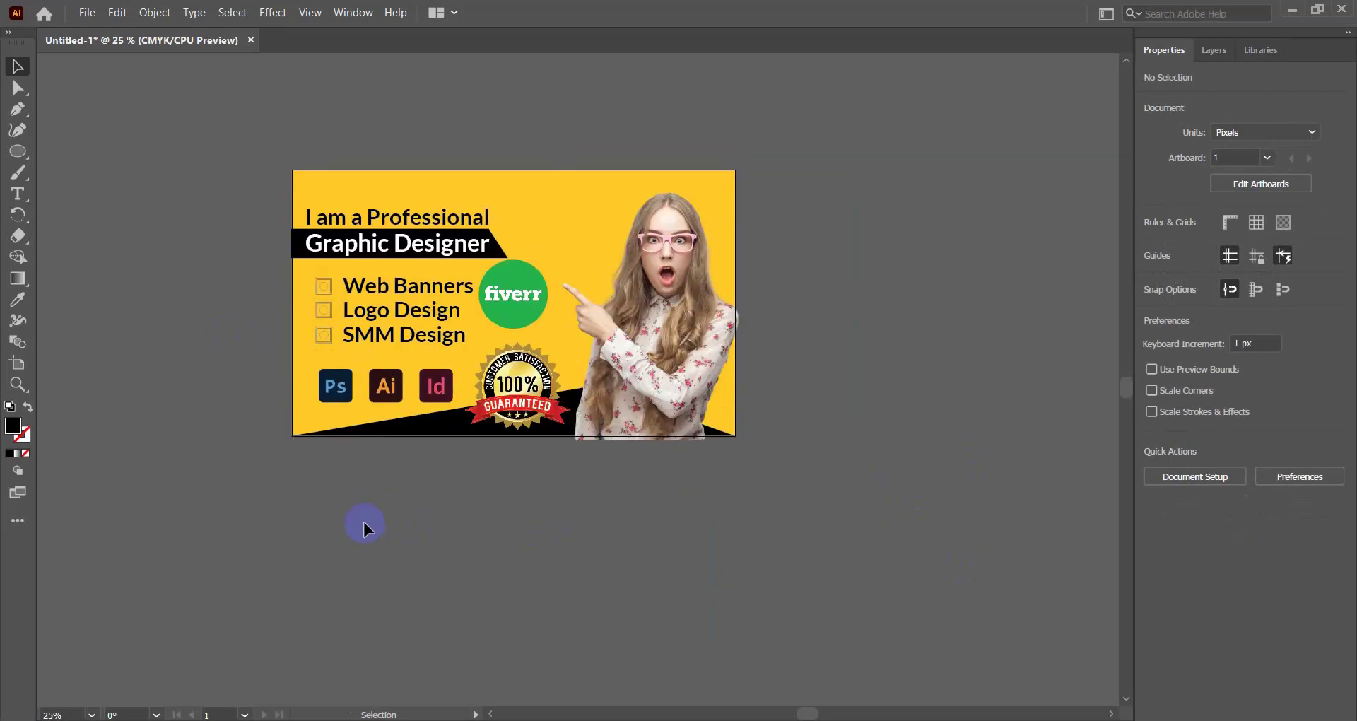
scroll(363, 522, up, 2)
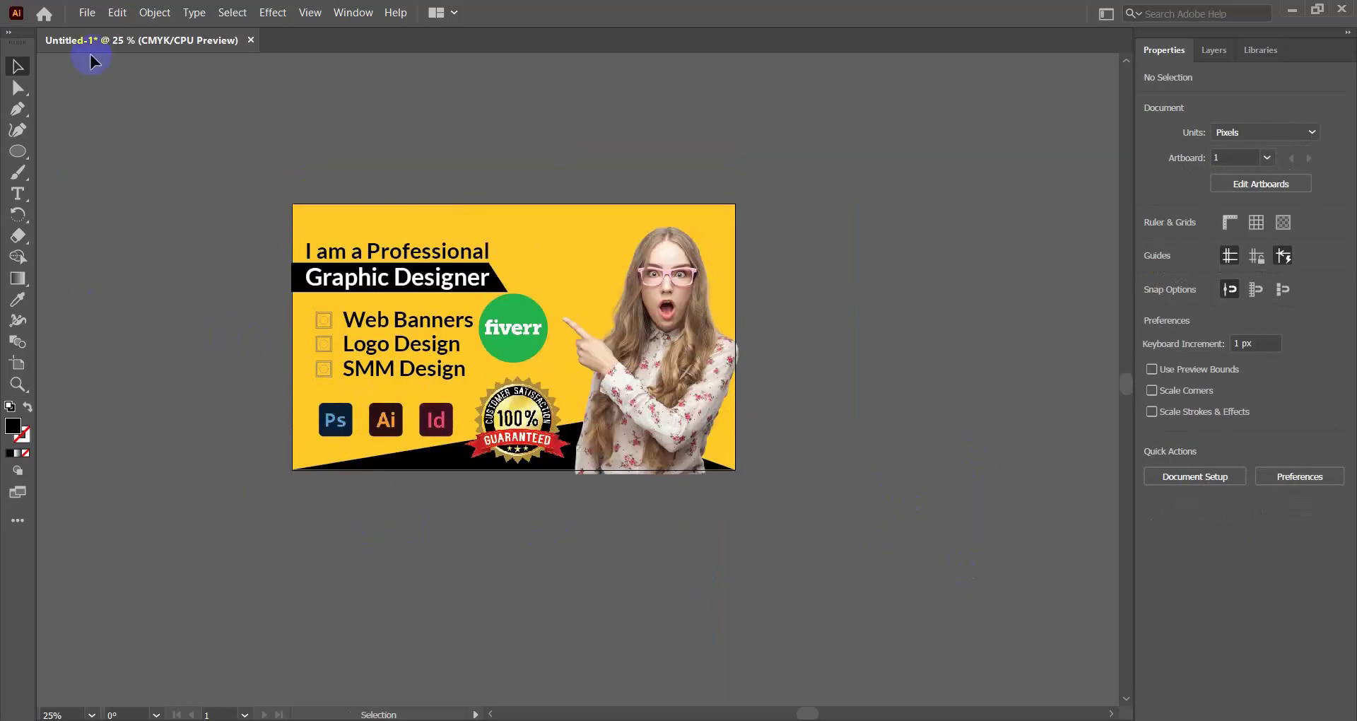
click(86, 12)
mouse_move(126, 349)
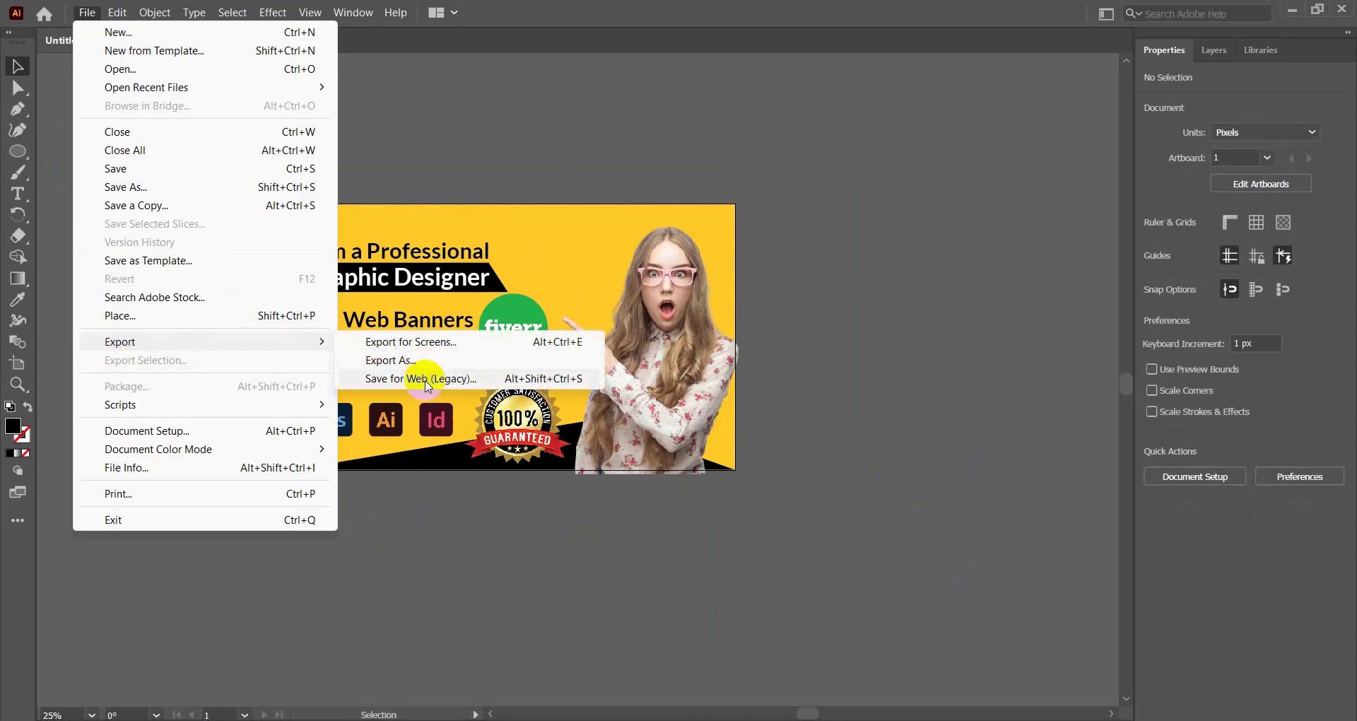
click(426, 385)
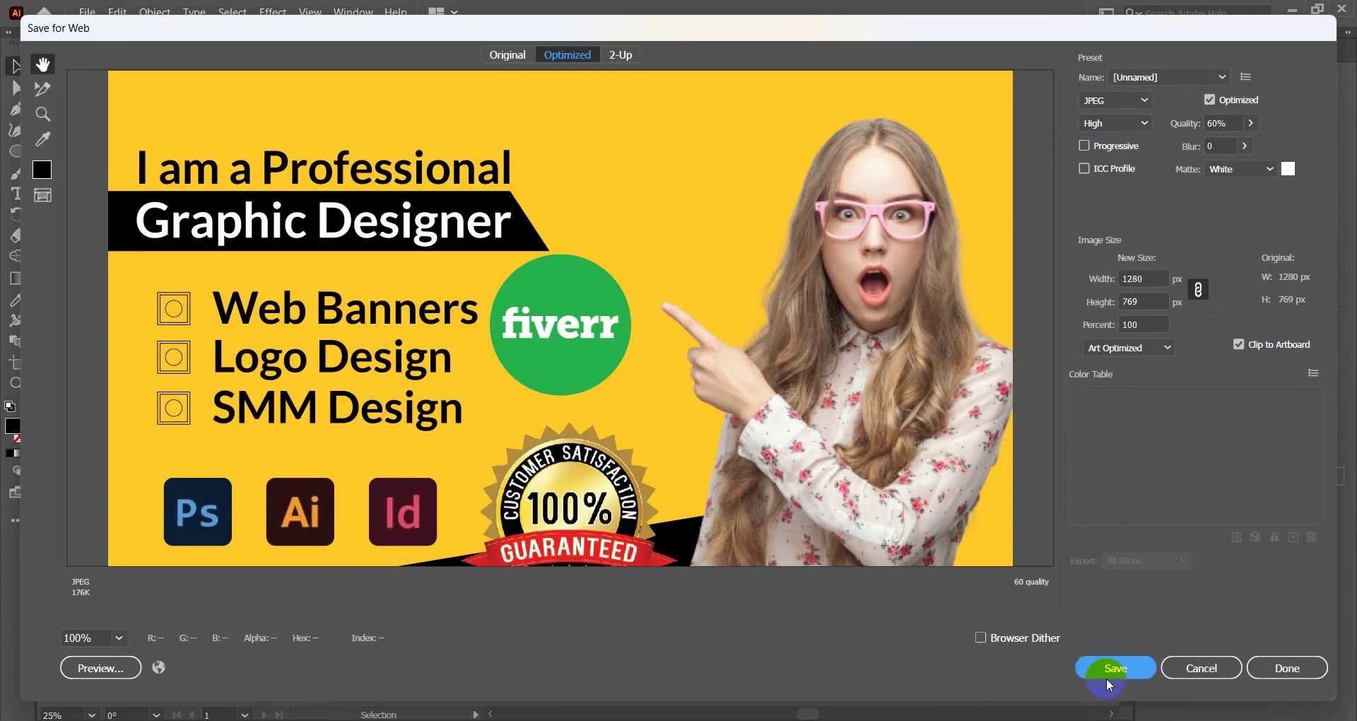
Step: Save the 1280×769 JPEG to the Desktop as 'fiverr gig 1'
click(1106, 677)
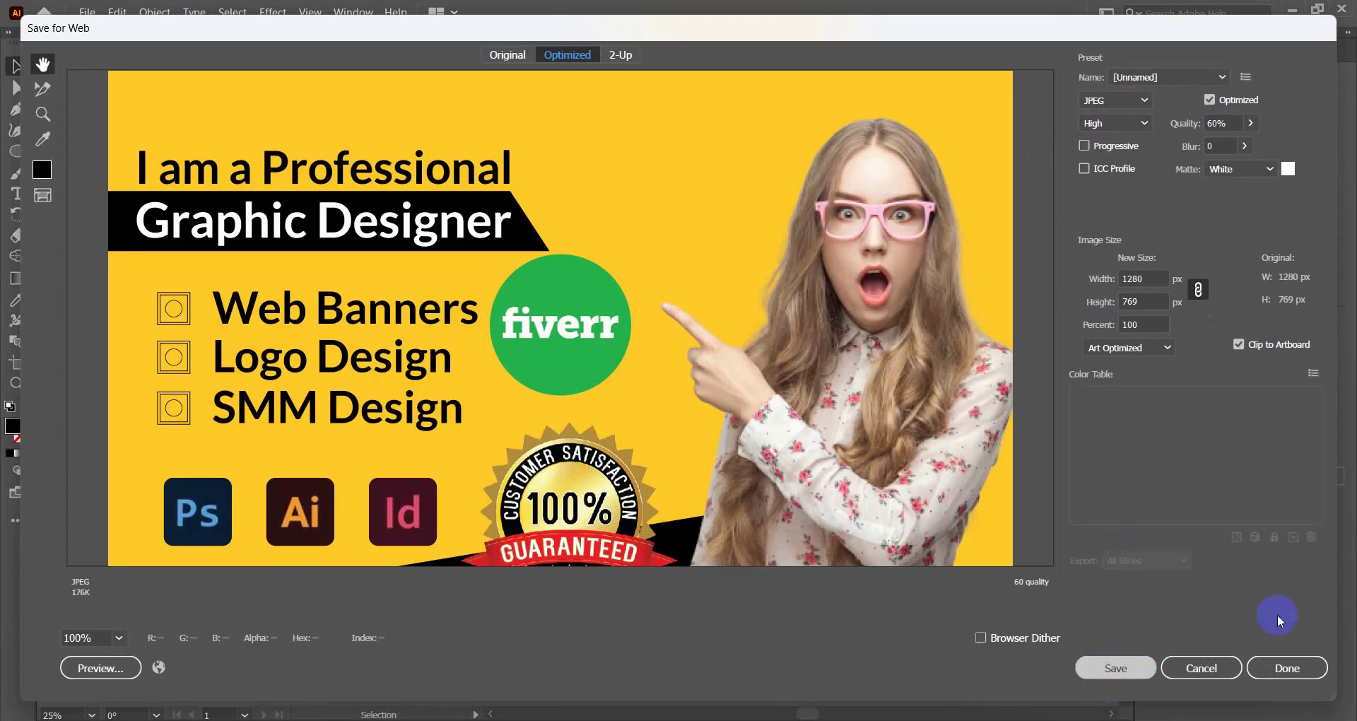
click(104, 249)
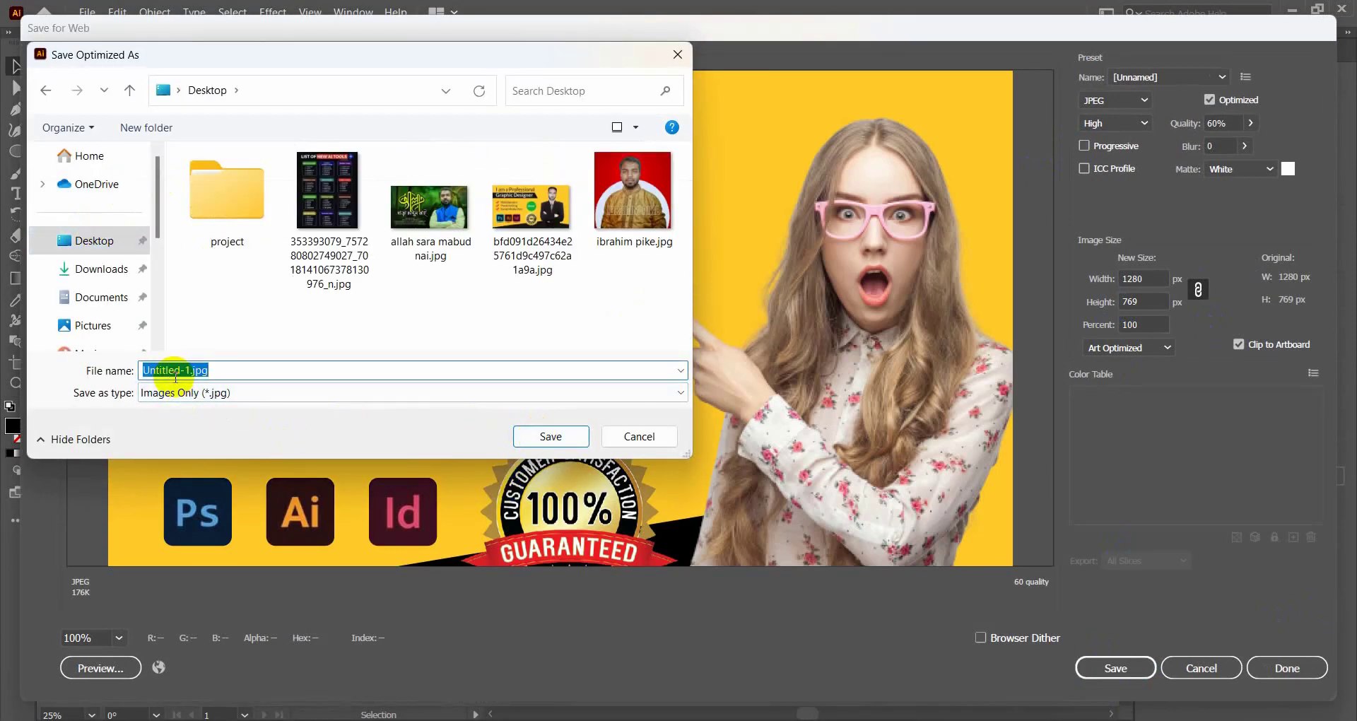
text(fiver)
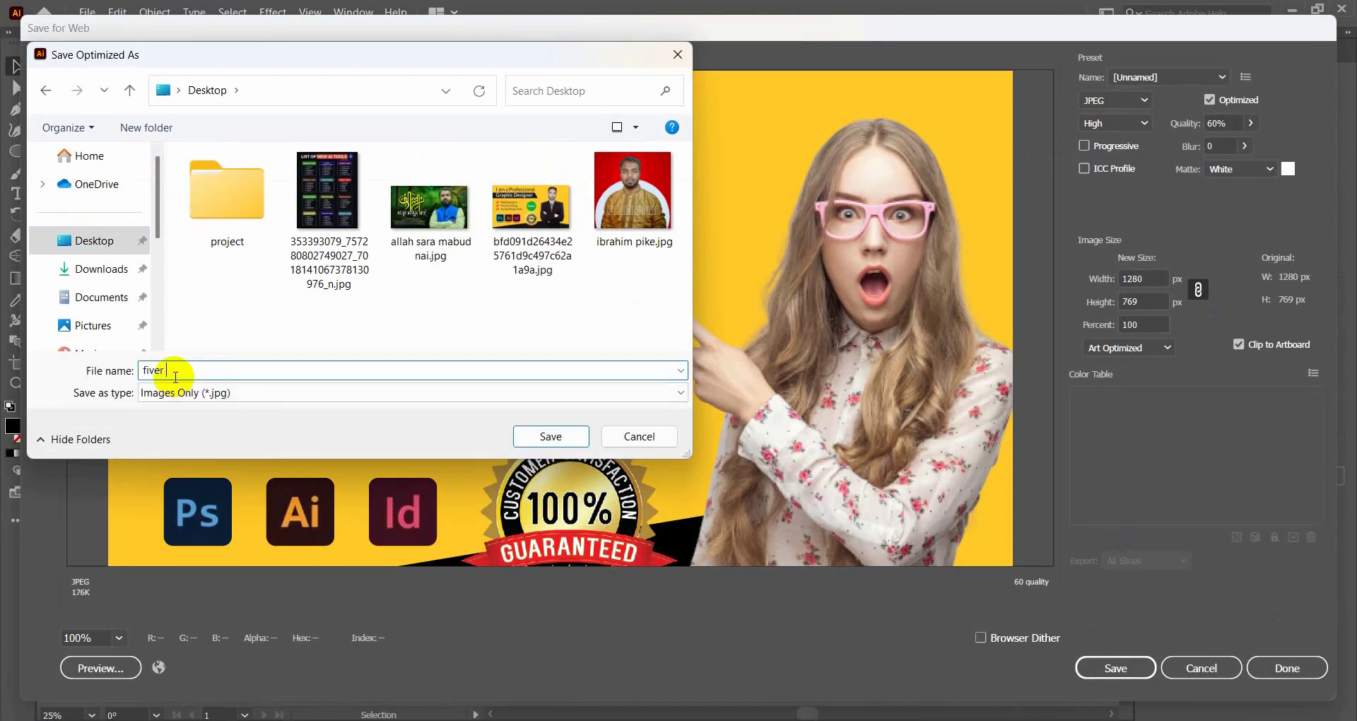
key(BackSpace)
text(r gi)
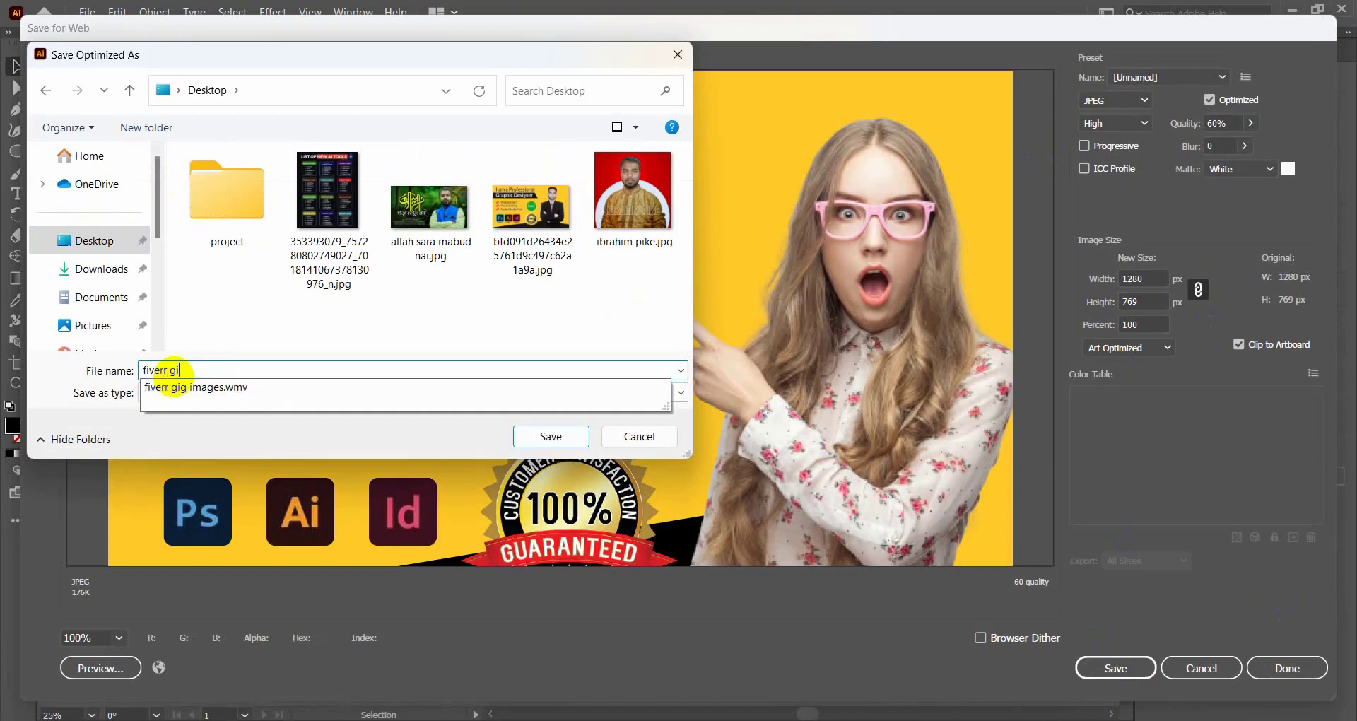
text(g 1)
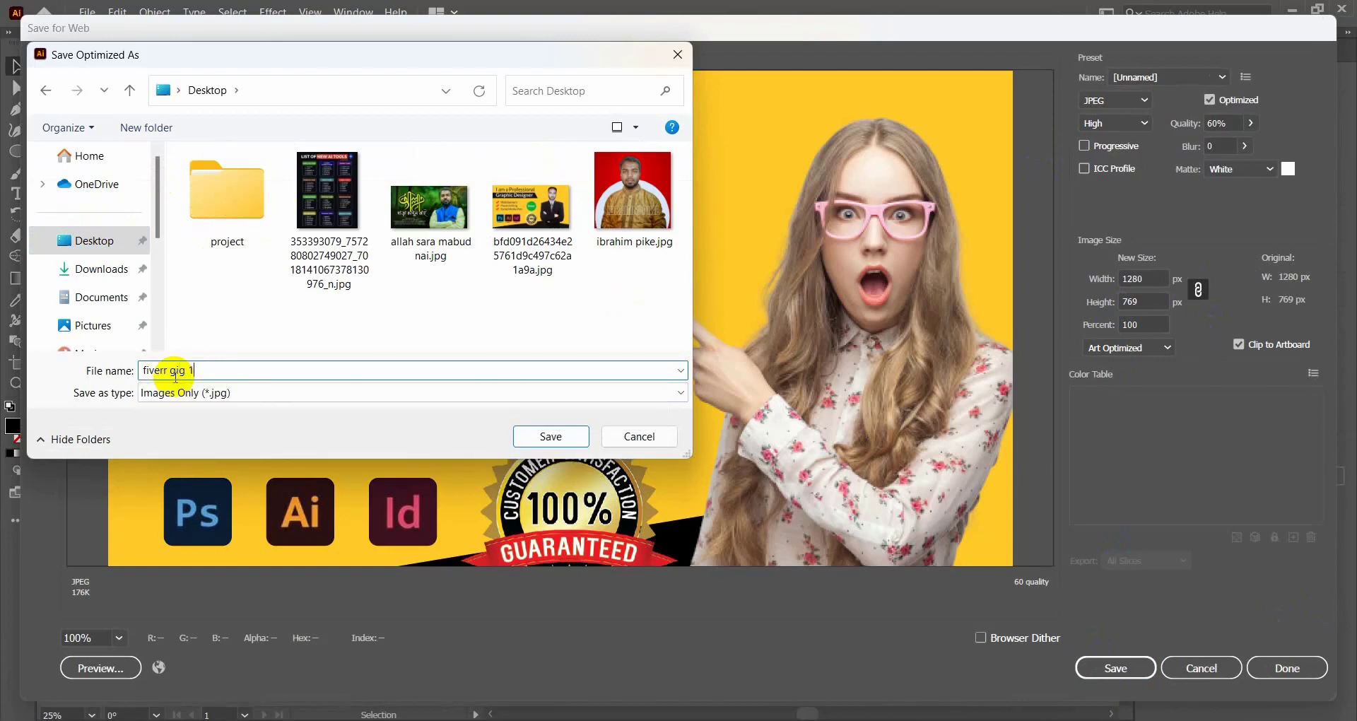
click(541, 435)
Step: Minimize Illustrator, close the 'surprised photo' folder, and open fiverr-gig-1.jpg from the desktop
click(1290, 11)
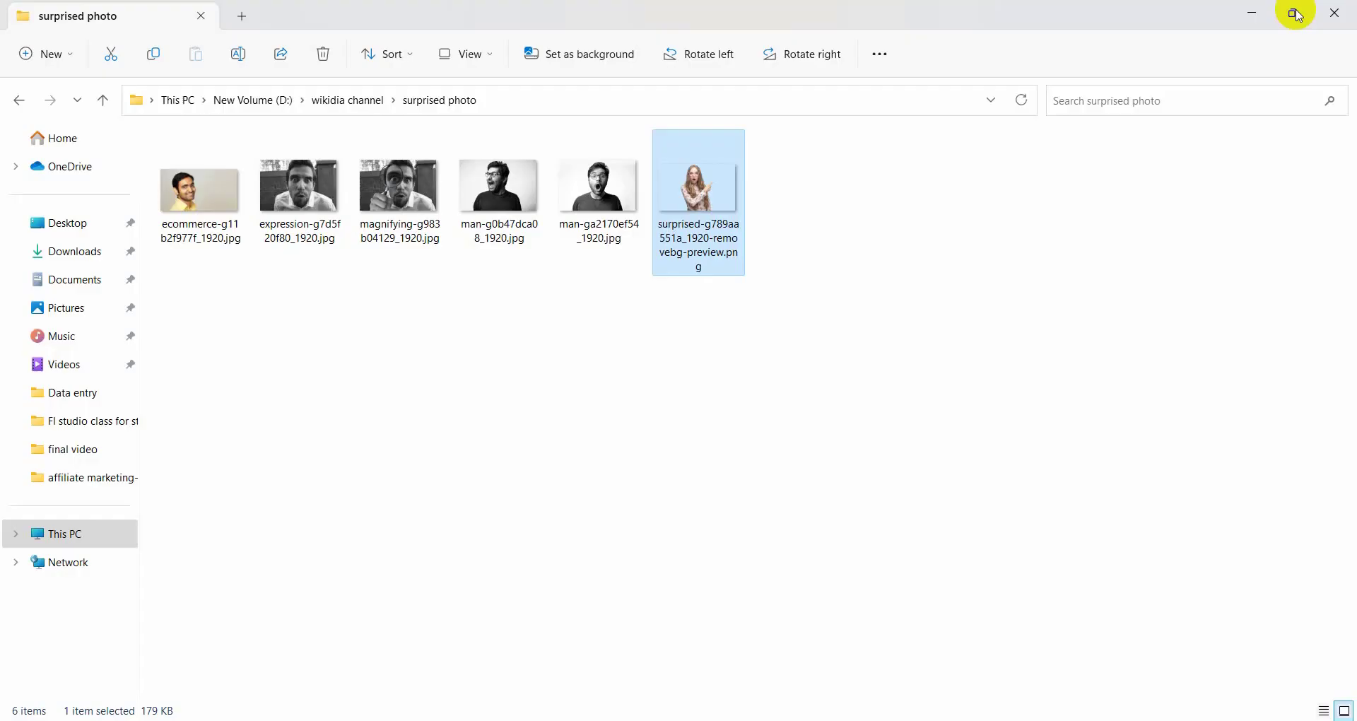
click(1336, 7)
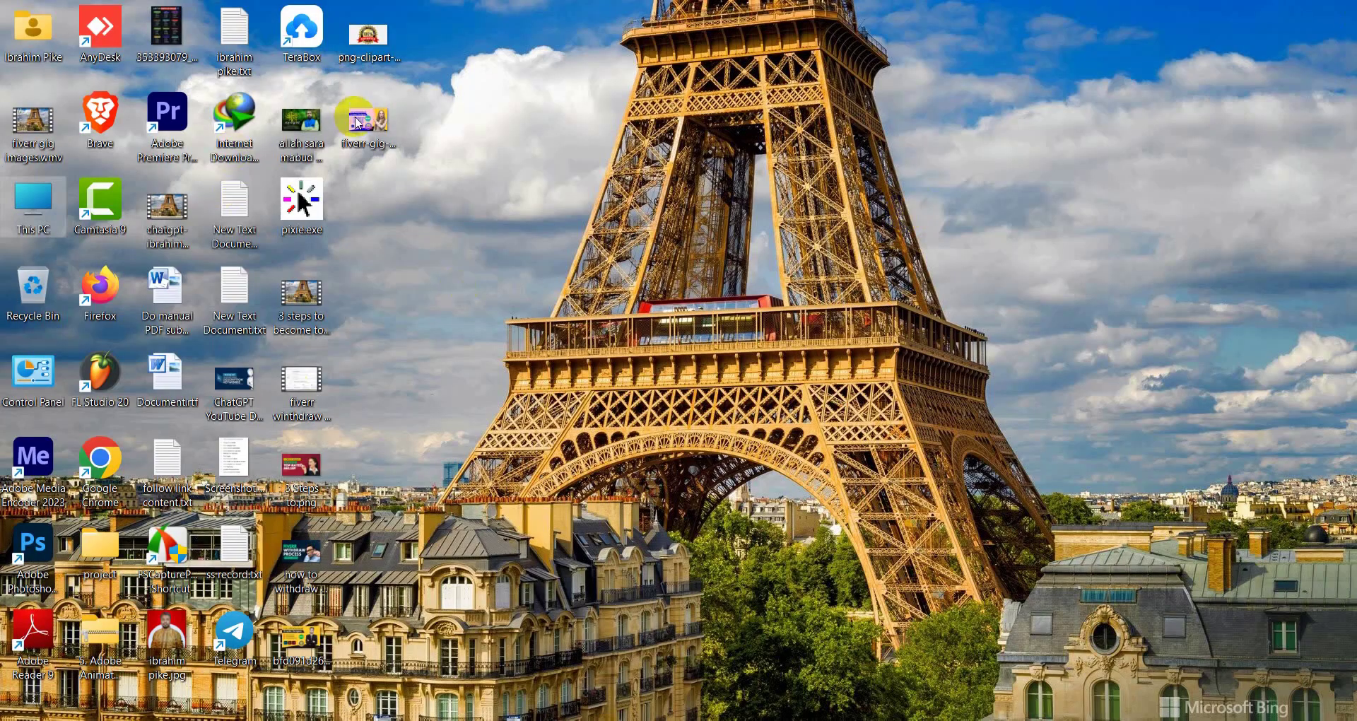
double_click(367, 122)
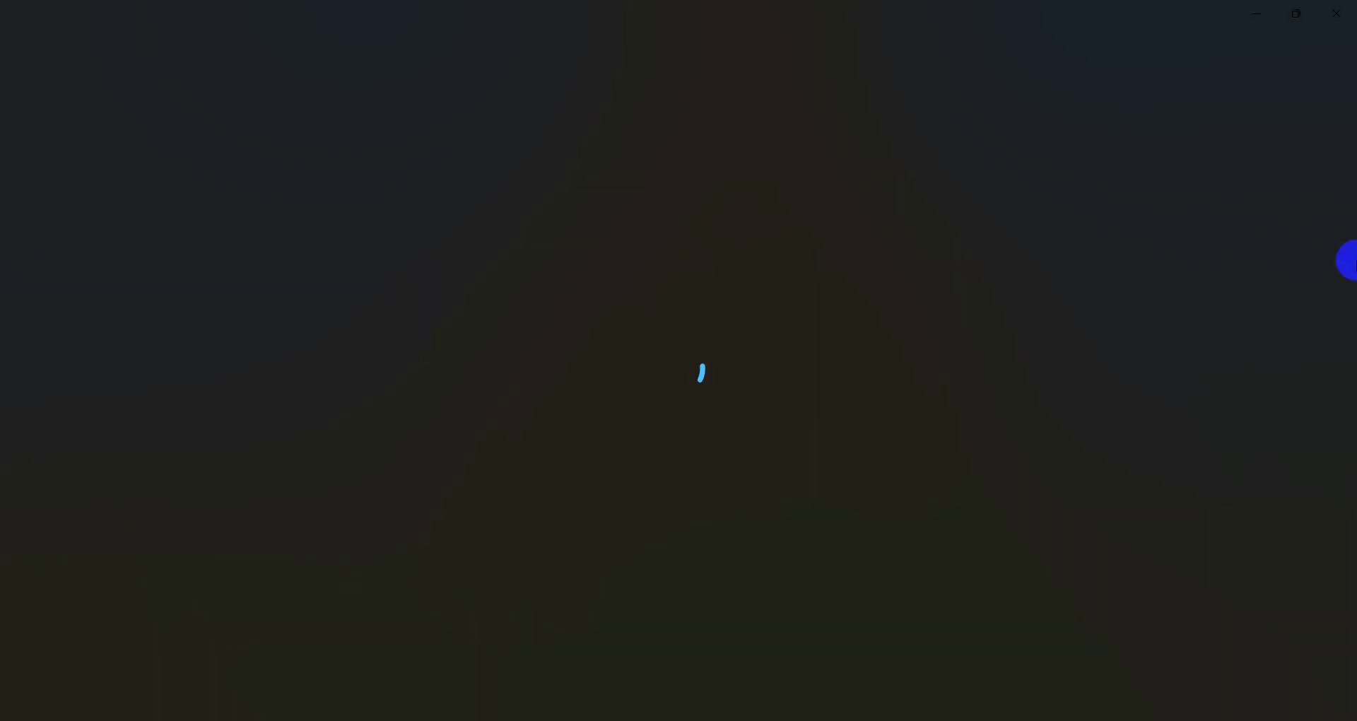